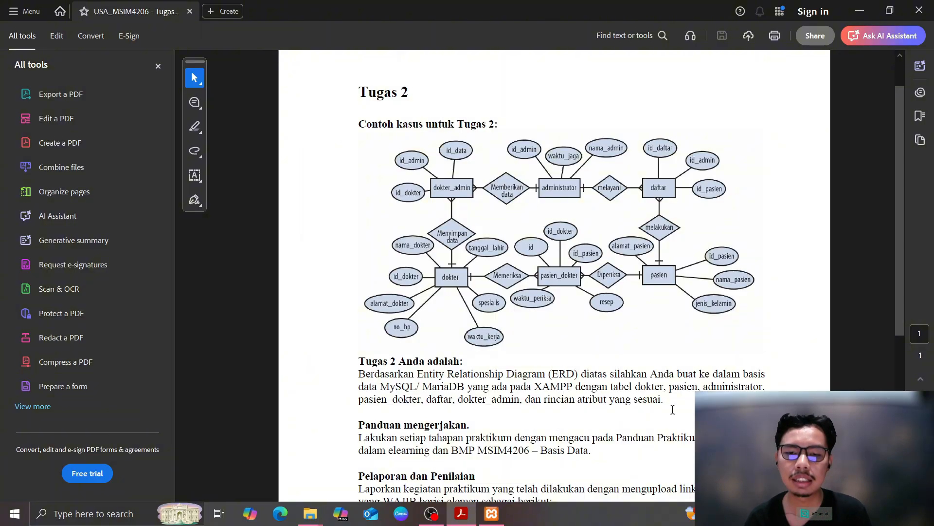
# Scroll through the Tugas 2 PDF to review the hospital ERD
pyautogui.scroll(-1, 623, 349)
pyautogui.scroll(3, 623, 348)
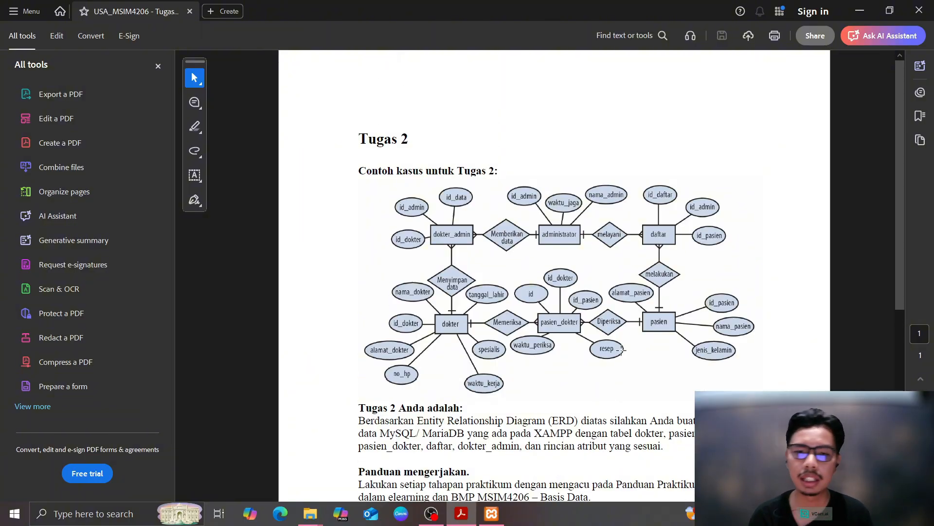
# Start the MySQL and Apache services in the XAMPP Control Panel
pyautogui.click(492, 513)
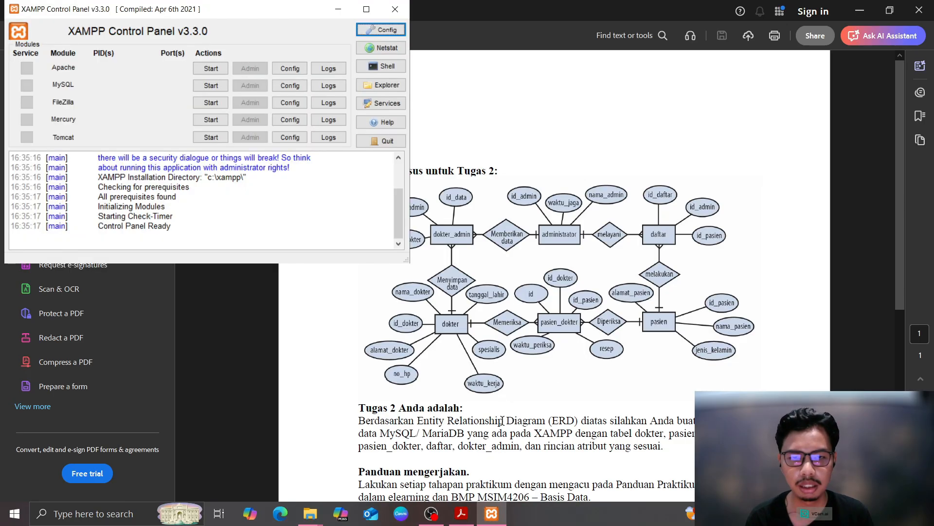
pyautogui.click(211, 86)
pyautogui.click(210, 68)
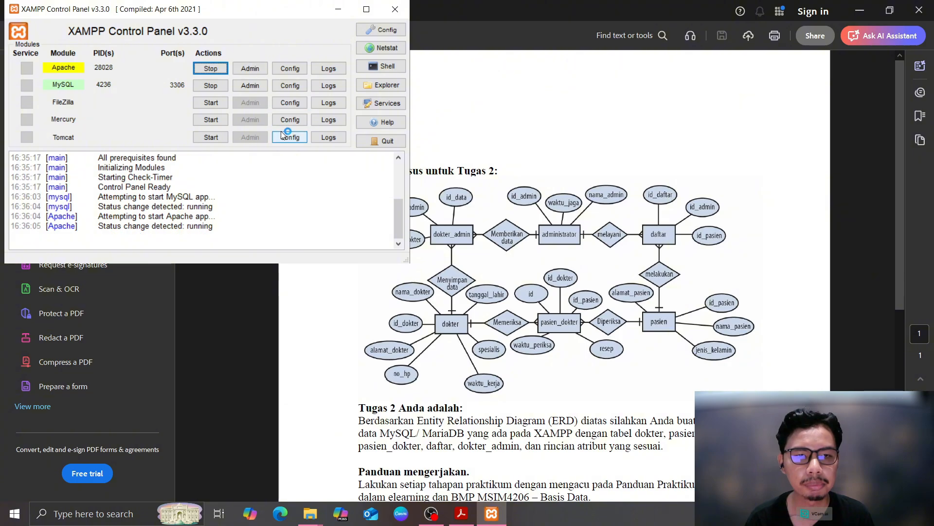
# Launch the XAMPP shell and open a Command Prompt window via cmd
pyautogui.click(370, 69)
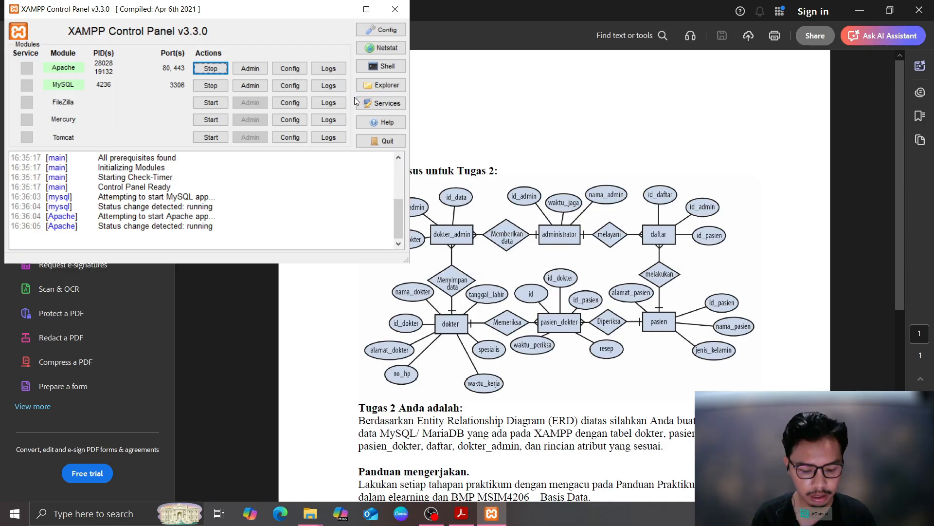
pyautogui.press('super')
pyautogui.write('cmd')
pyautogui.press('Return')
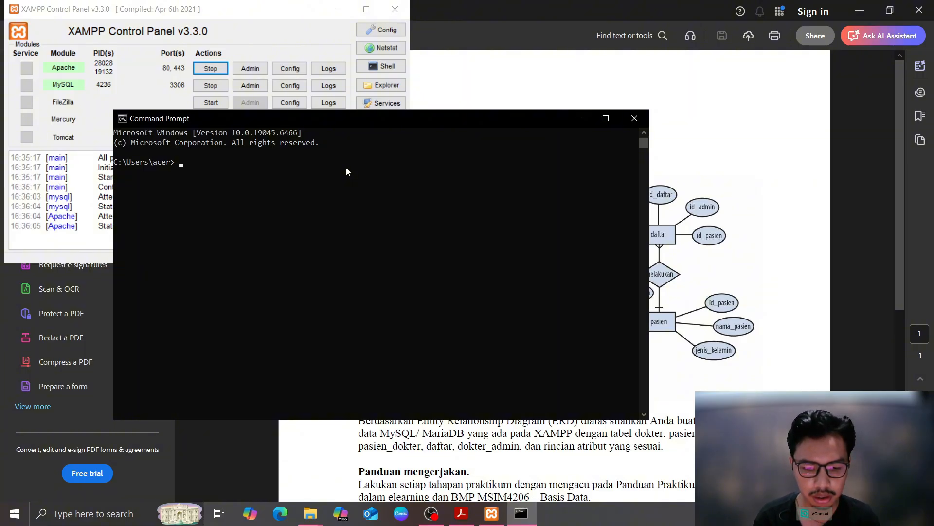
# Move up to the root of drive C with cd.. twice
pyautogui.write('cd')
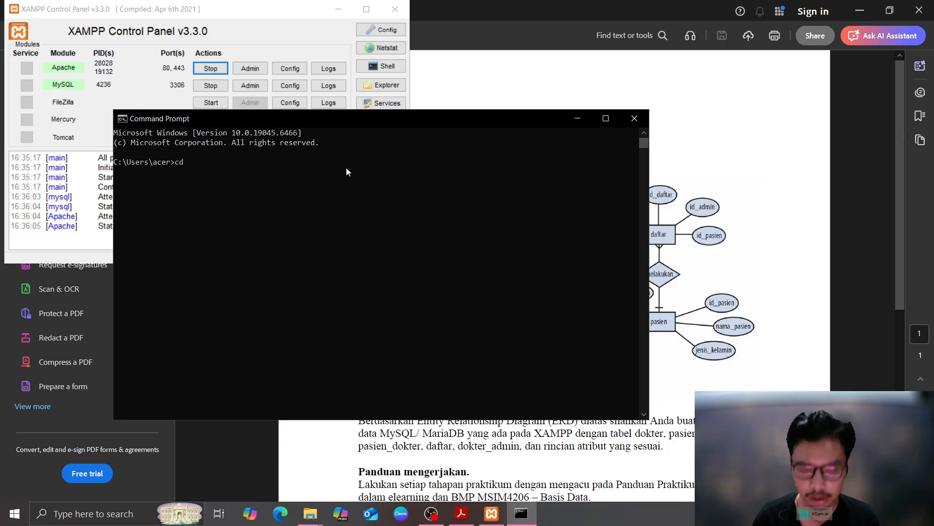
pyautogui.write('..')
pyautogui.press('Return')
pyautogui.write('cd')
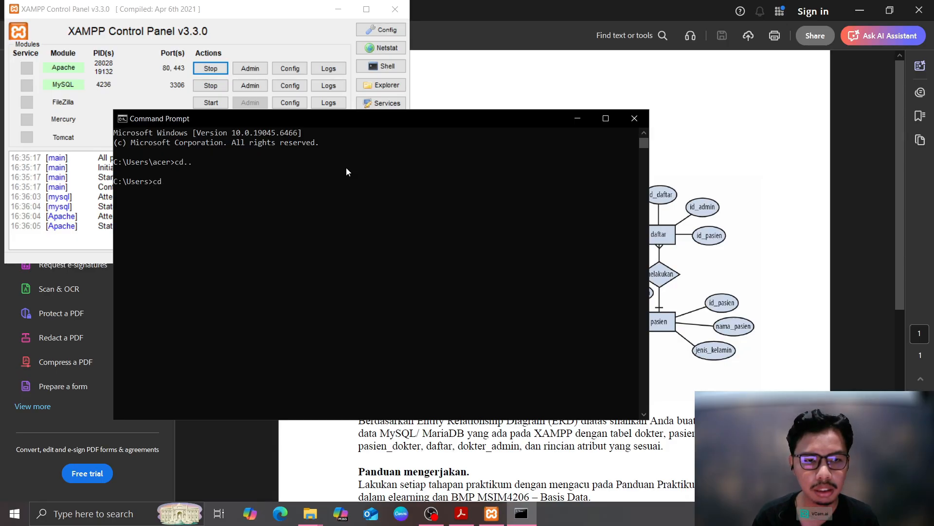
pyautogui.write('..')
pyautogui.press('Return')
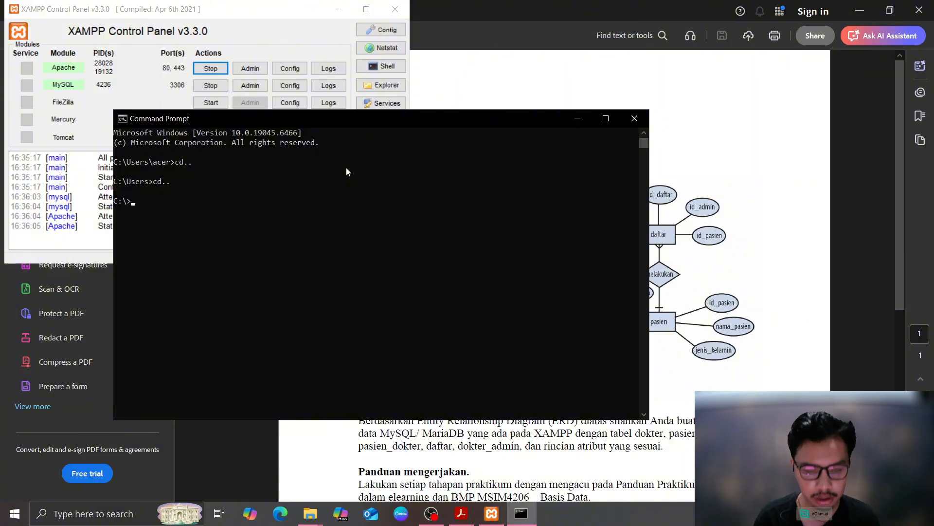
# Change into C:\xampp\mysql\bin using the copied folder path, then try show databases;
pyautogui.moveTo(307, 516)
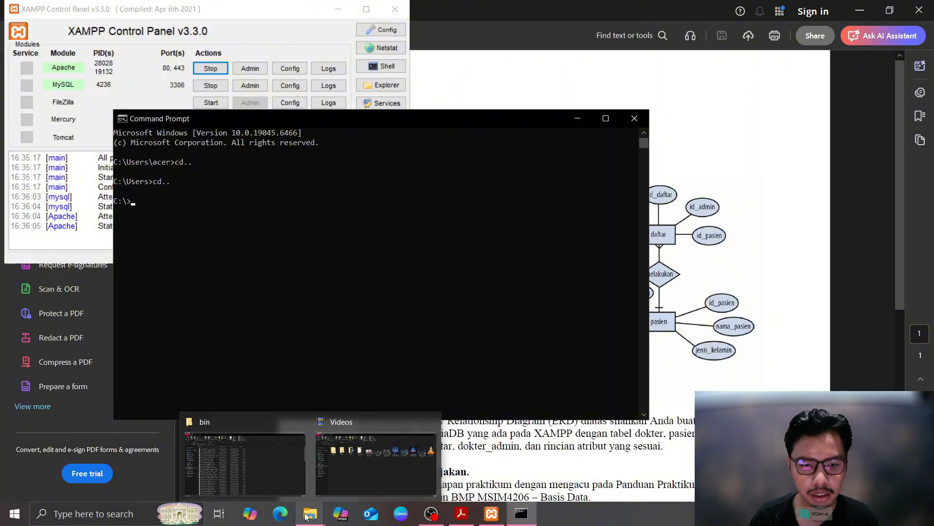
pyautogui.click(323, 438)
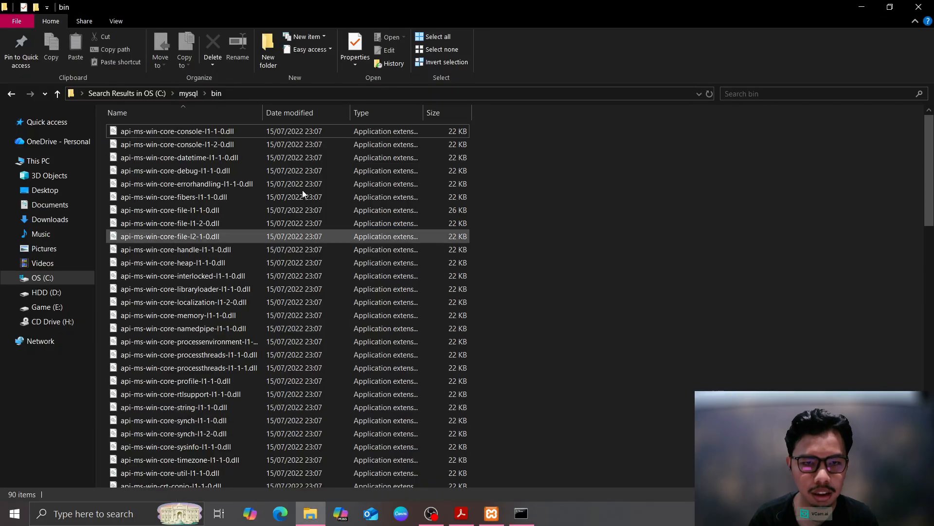
pyautogui.click(229, 96)
pyautogui.hotkey('ctrl', 'c')
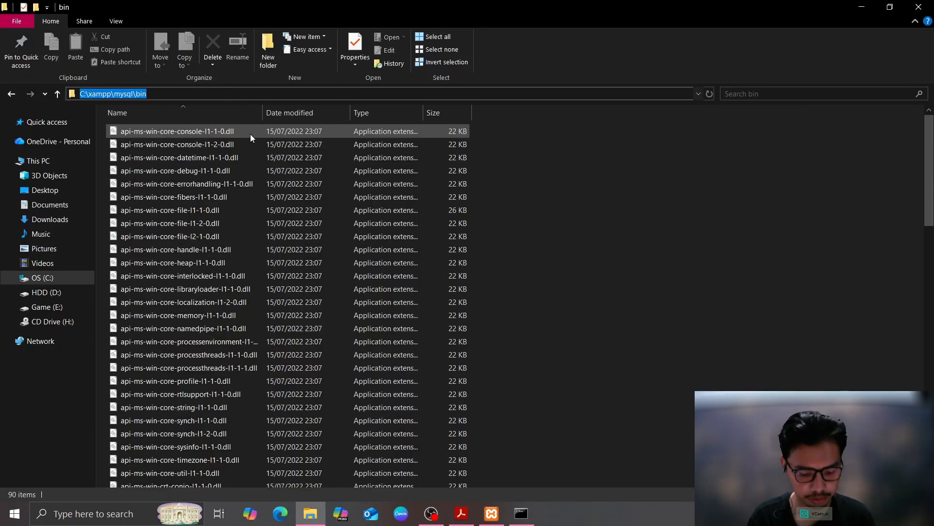
pyautogui.click(522, 513)
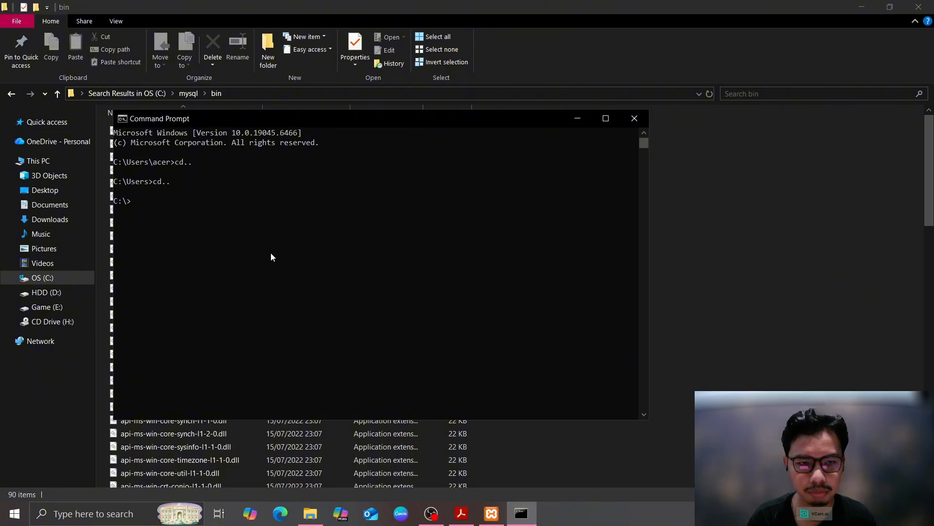
pyautogui.write('cd')
pyautogui.hotkey('ctrl', 'v')
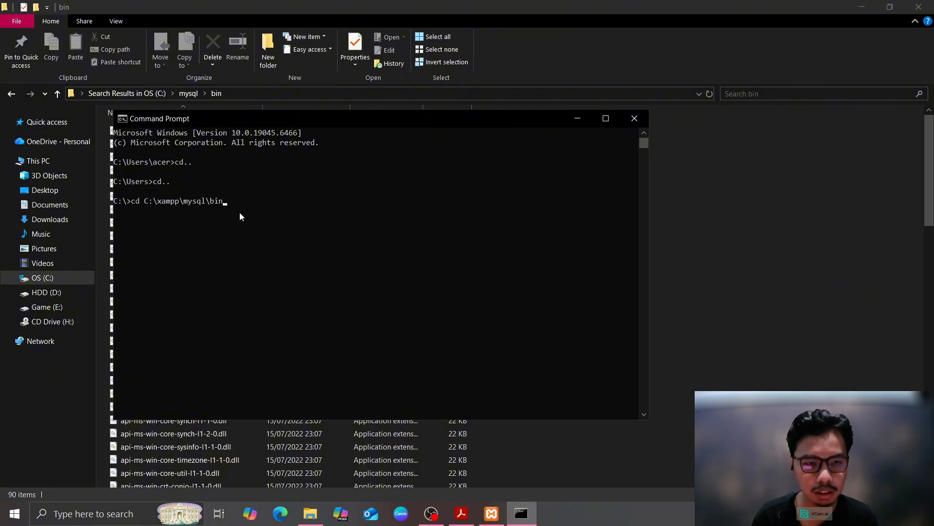
pyautogui.press('Return')
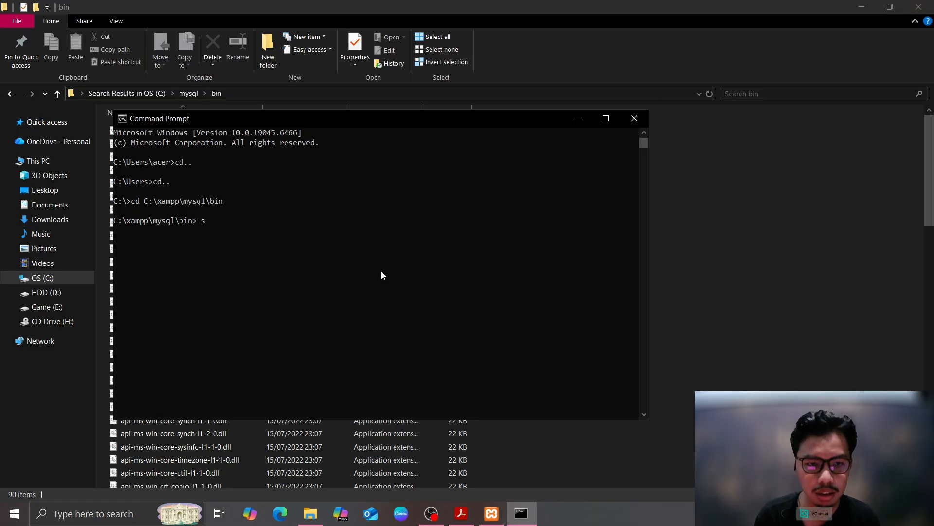
pyautogui.write('show d')
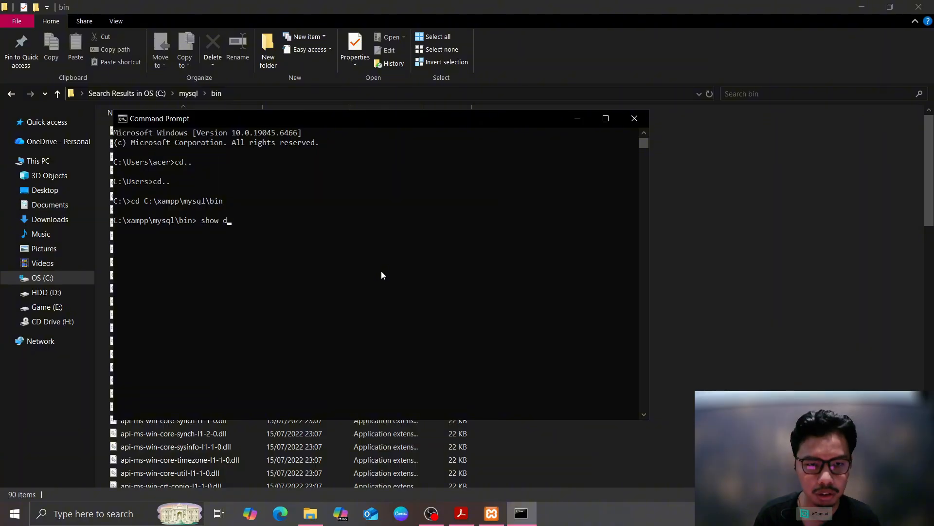
pyautogui.write('atabases')
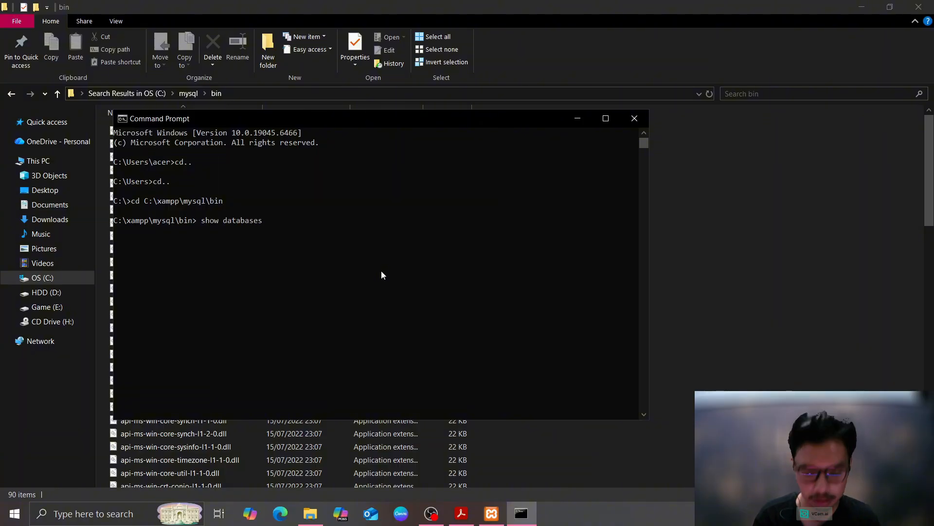
pyautogui.write(';')
pyautogui.press('Return')
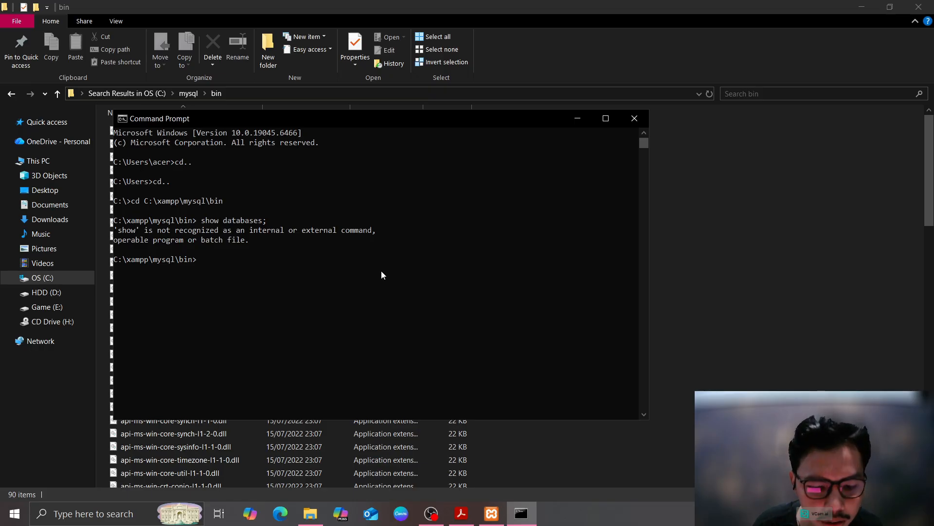
# Log into MariaDB with mysql -u root and list the five existing databases
pyautogui.write('My')
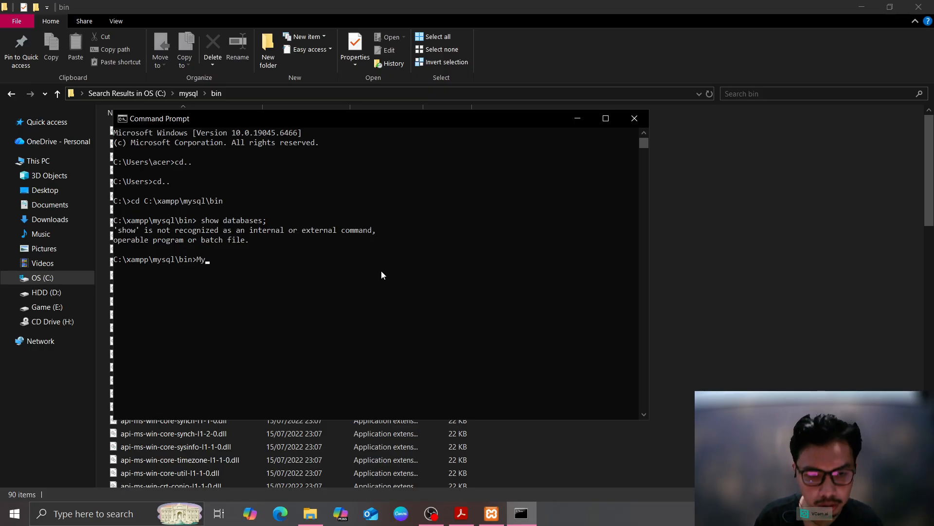
pyautogui.write('sql')
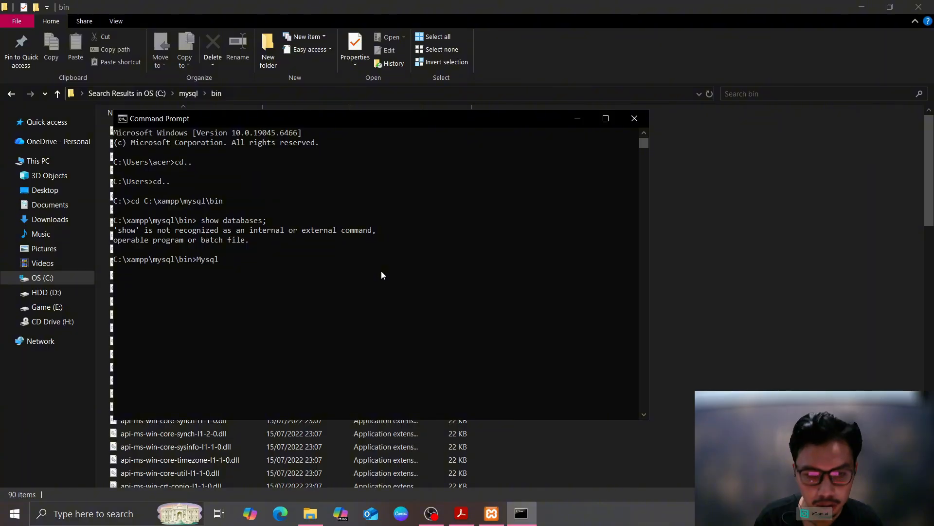
pyautogui.write(' -u root')
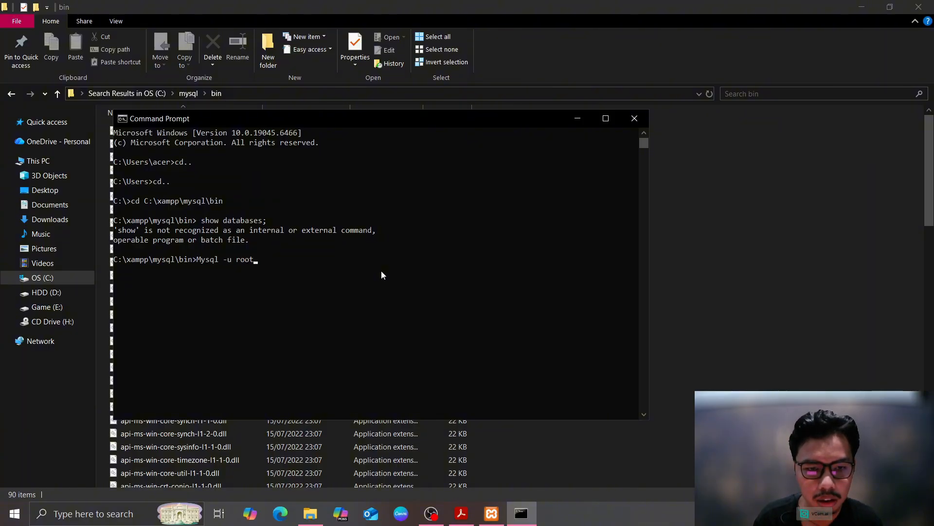
pyautogui.press('Return')
pyautogui.write('sho')
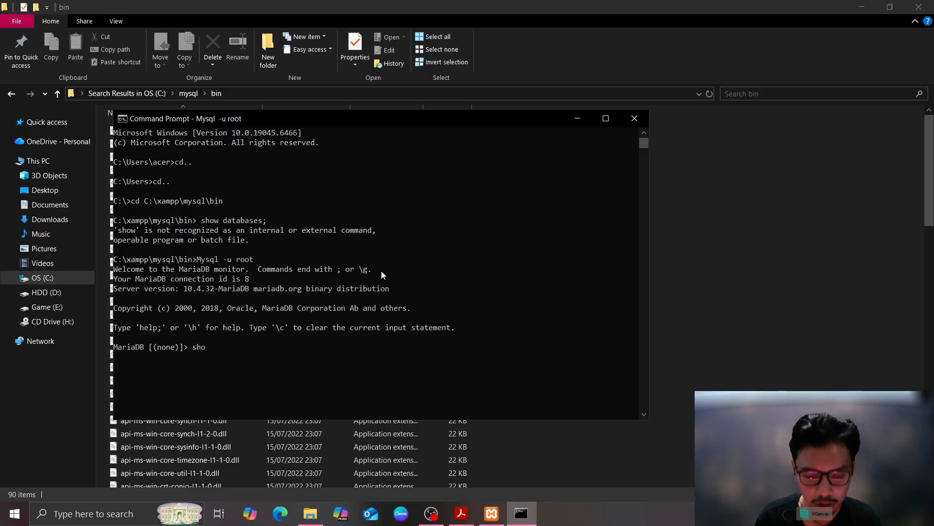
pyautogui.write('w datavs')
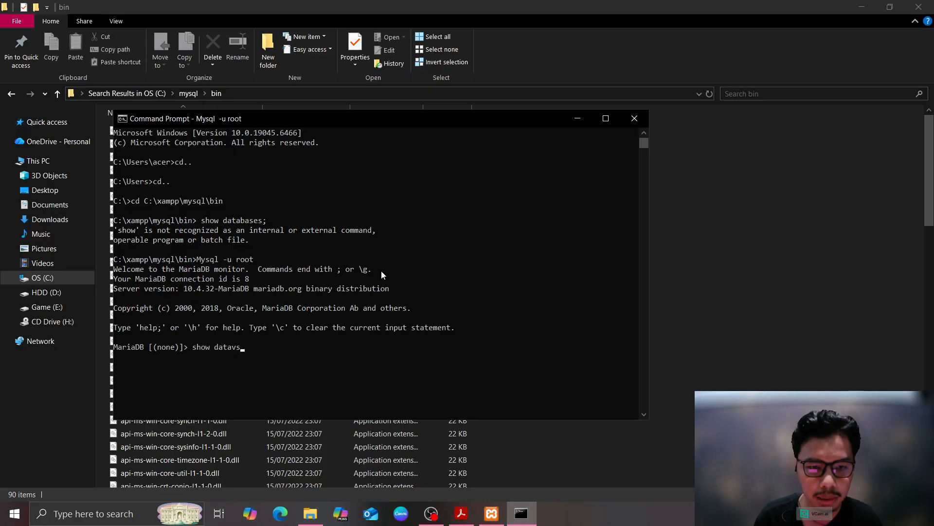
pyautogui.write('bases;')
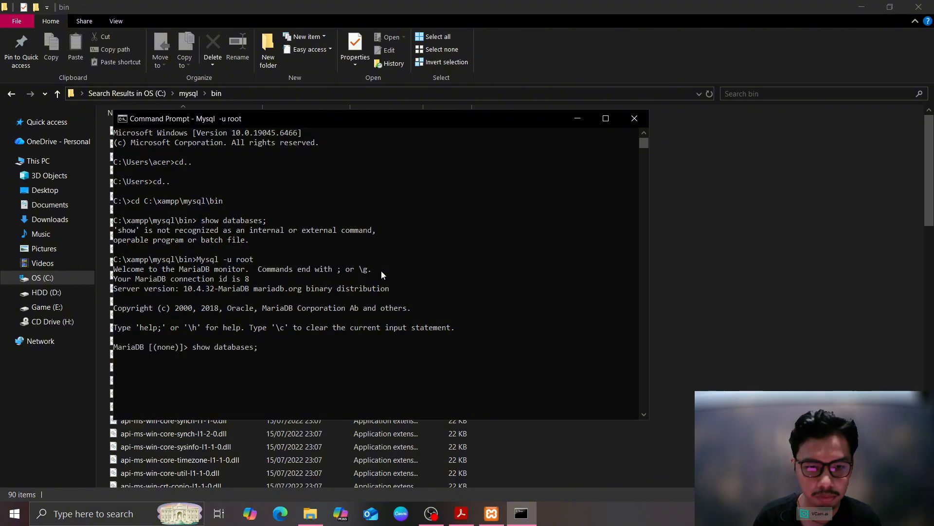
pyautogui.press('Return')
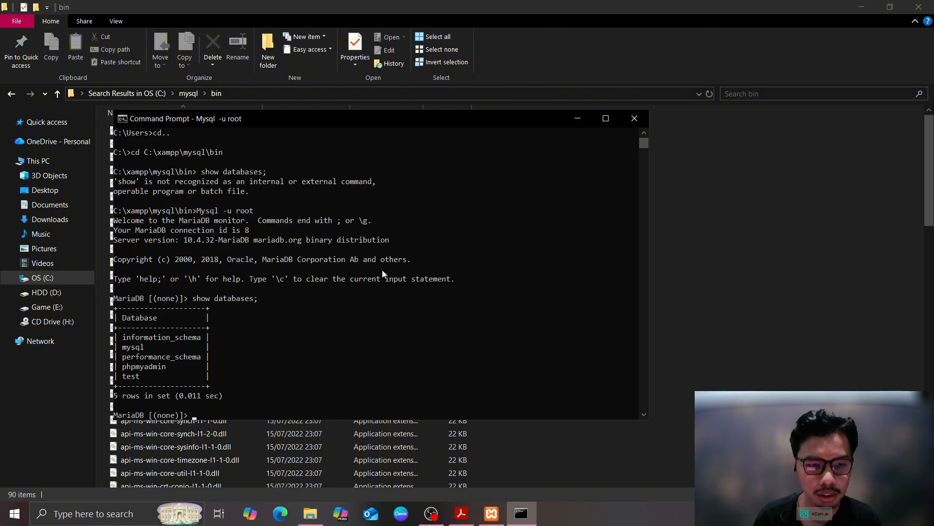
pyautogui.scroll(-3, 206, 358)
pyautogui.scroll(2, 206, 350)
pyautogui.scroll(-1, 206, 348)
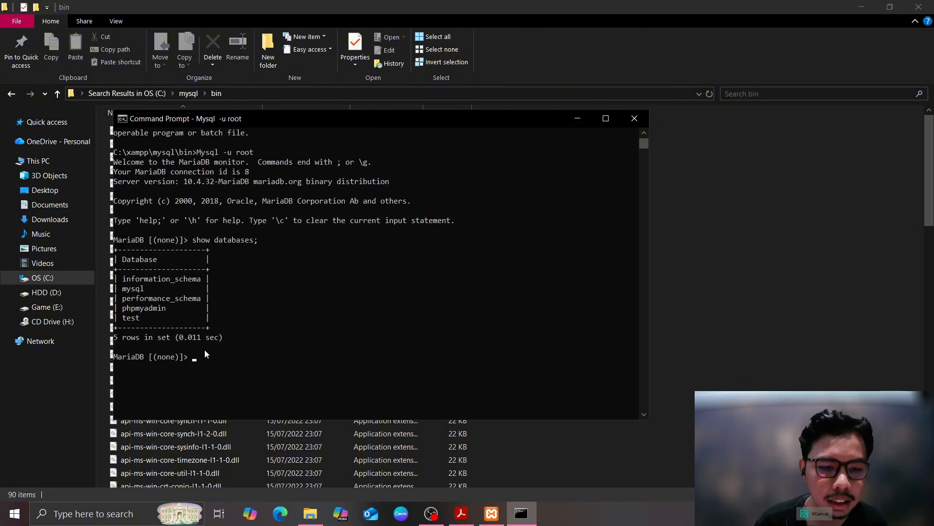
pyautogui.scroll(1, 204, 349)
pyautogui.scroll(-1, 185, 283)
pyautogui.scroll(2, 185, 283)
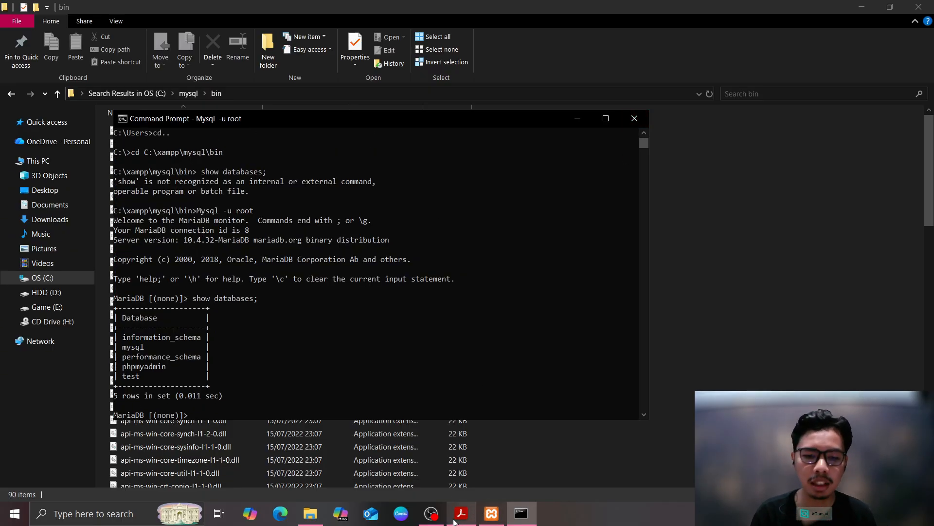
# Open phpMyAdmin from the MySQL Admin button and view it in Chrome
pyautogui.click(491, 521)
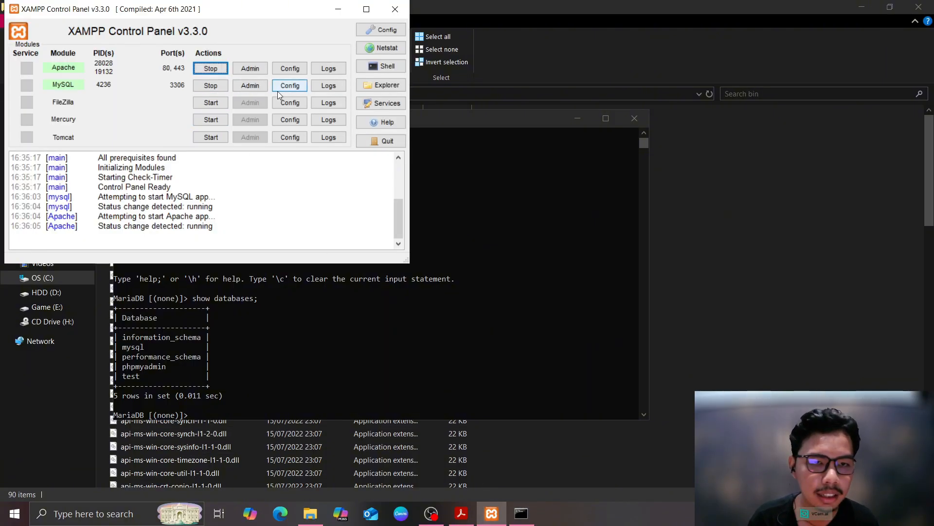
pyautogui.click(250, 86)
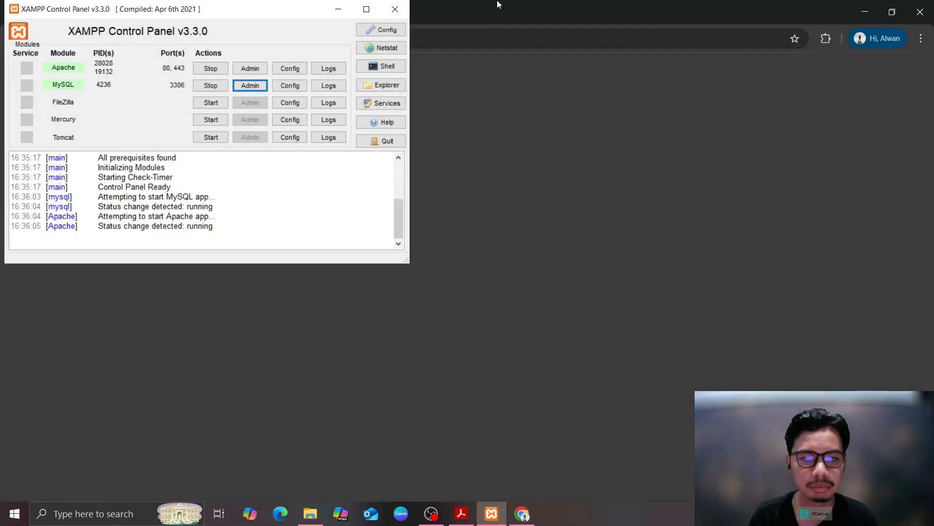
pyautogui.click(489, 20)
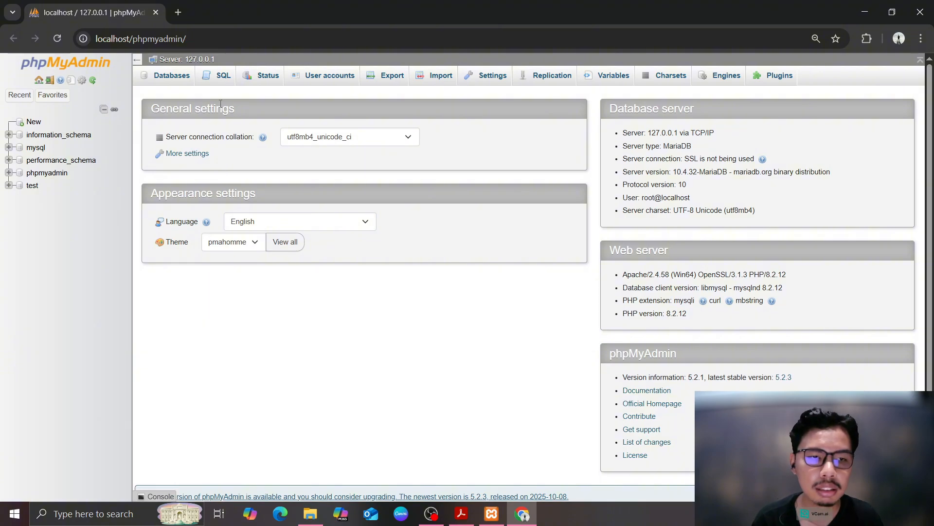
# Write CREATE DATABASE rumahsakit; in the server SQL editor using keyword autocomplete
pyautogui.click(222, 76)
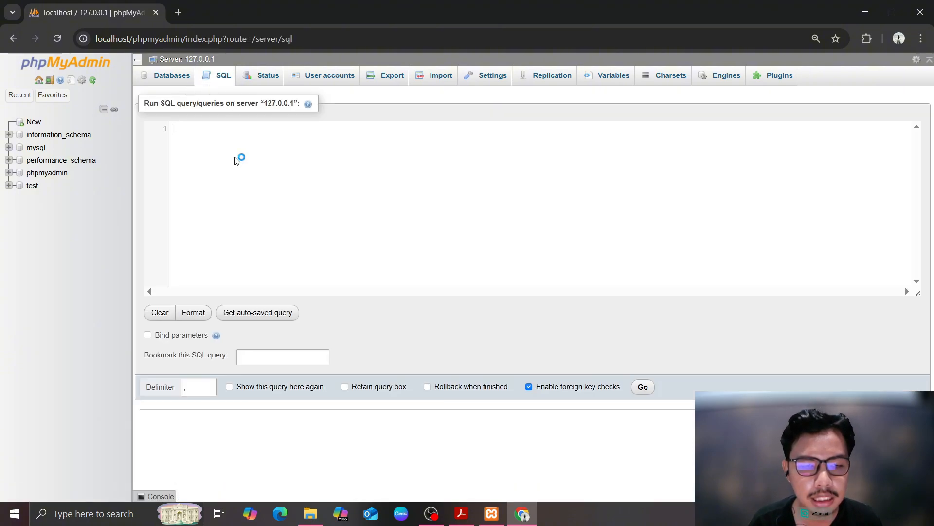
pyautogui.write('Crea')
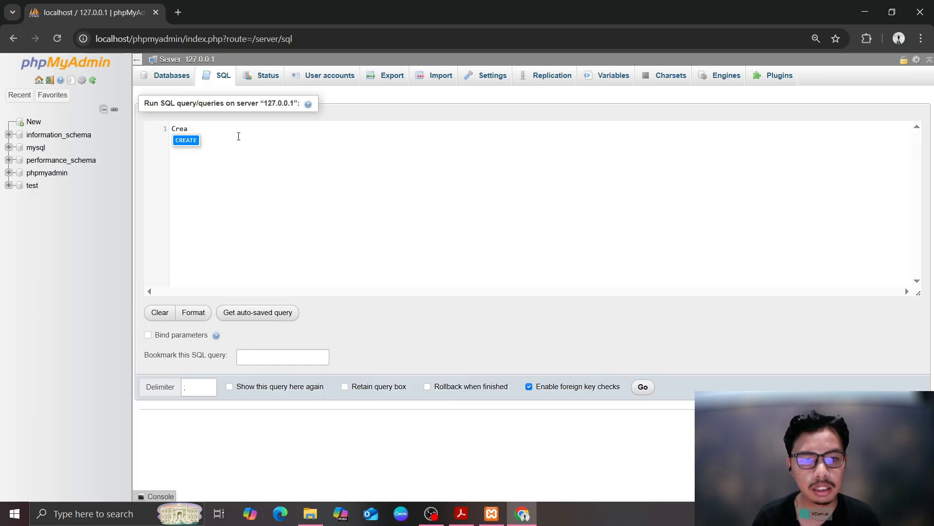
pyautogui.press('Return')
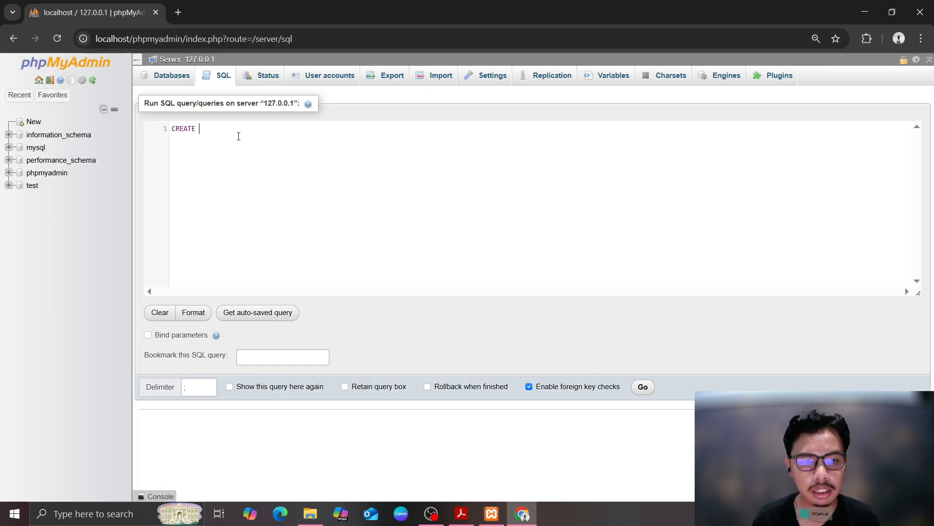
pyautogui.write('D')
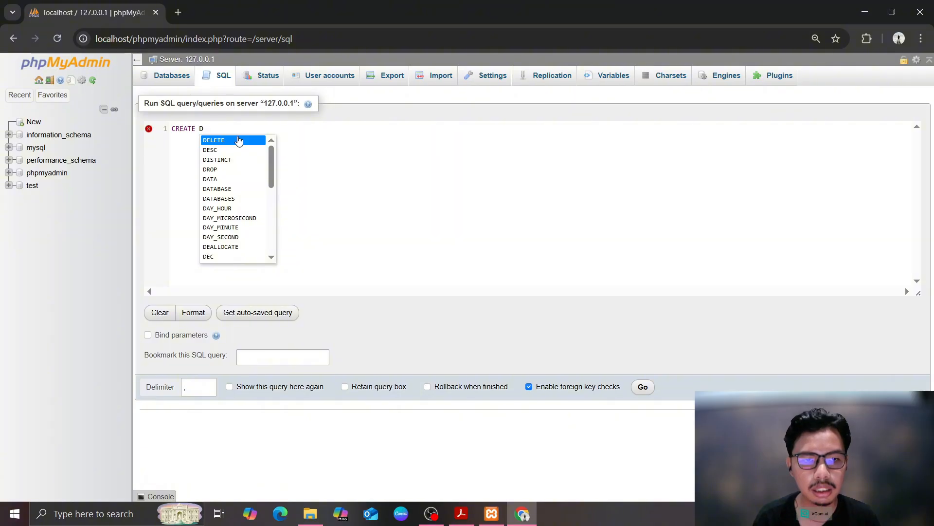
pyautogui.write('ata')
pyautogui.press('Up')
pyautogui.press('Up')
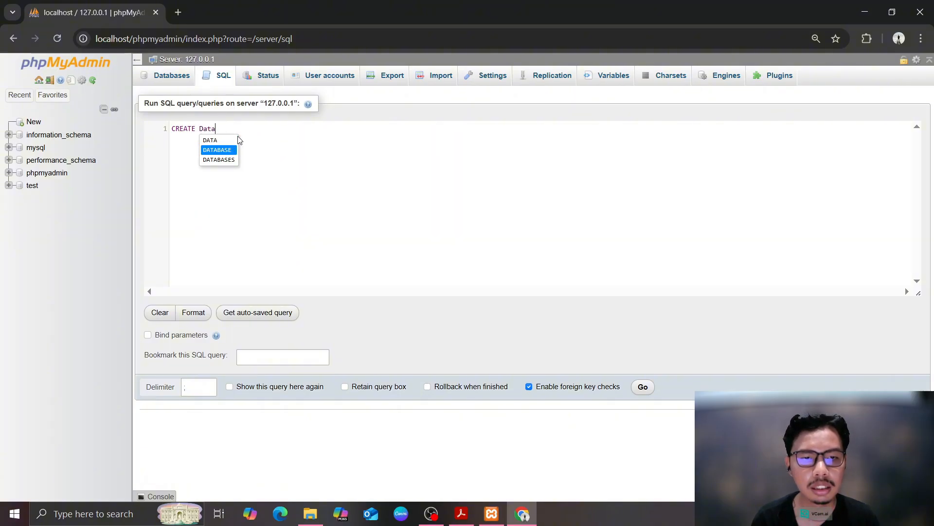
pyautogui.press('Return')
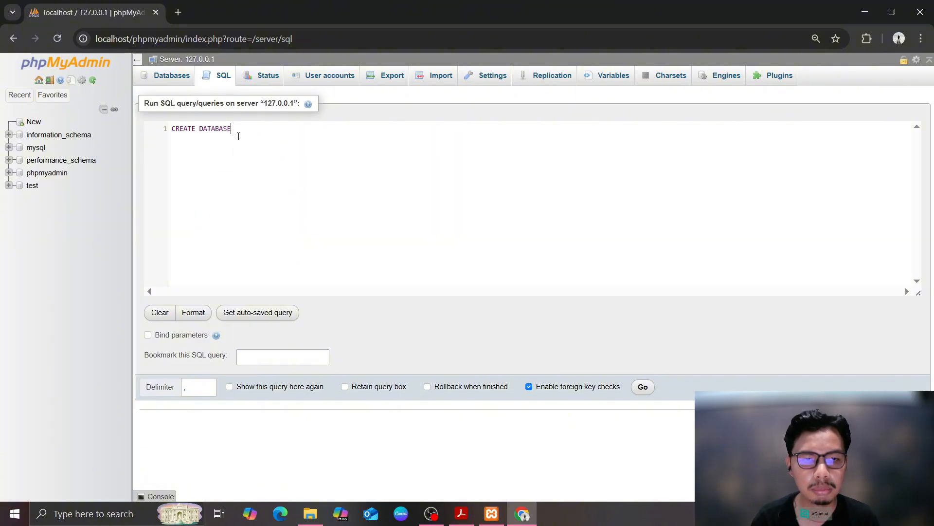
pyautogui.write('rumahsa')
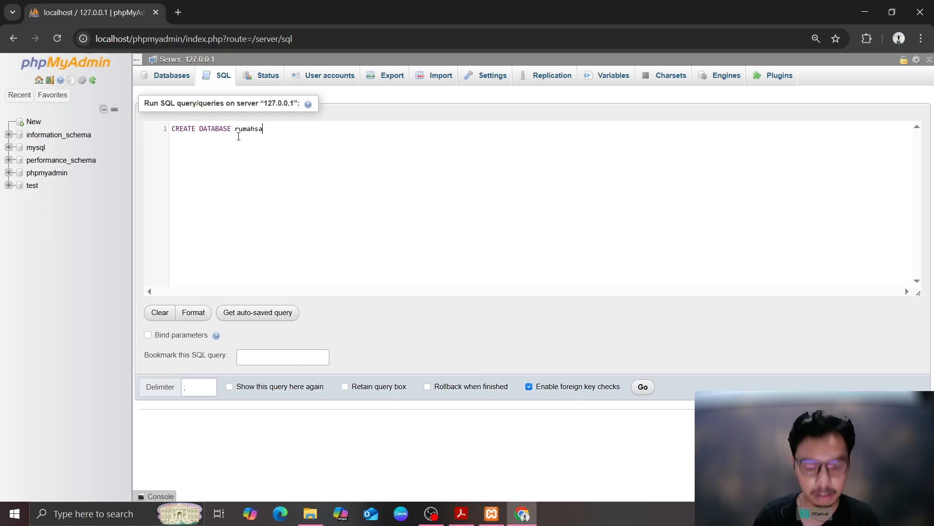
pyautogui.write('kit;')
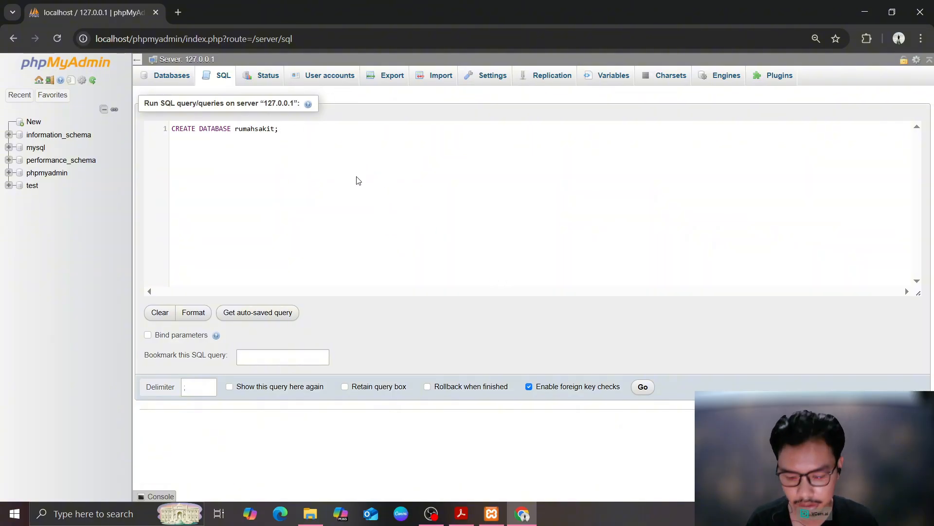
pyautogui.press('Return')
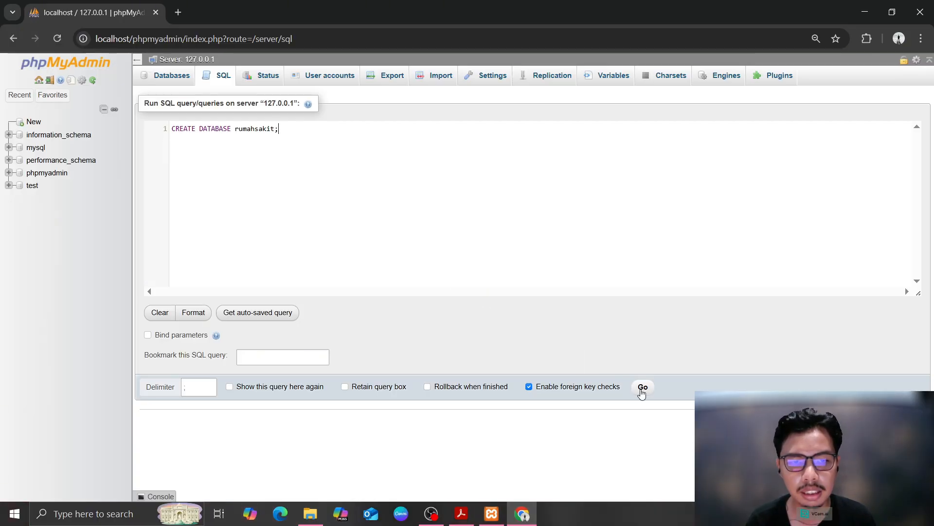
# Run the query to create rumahsakit, then open that database's SQL editor
pyautogui.click(640, 390)
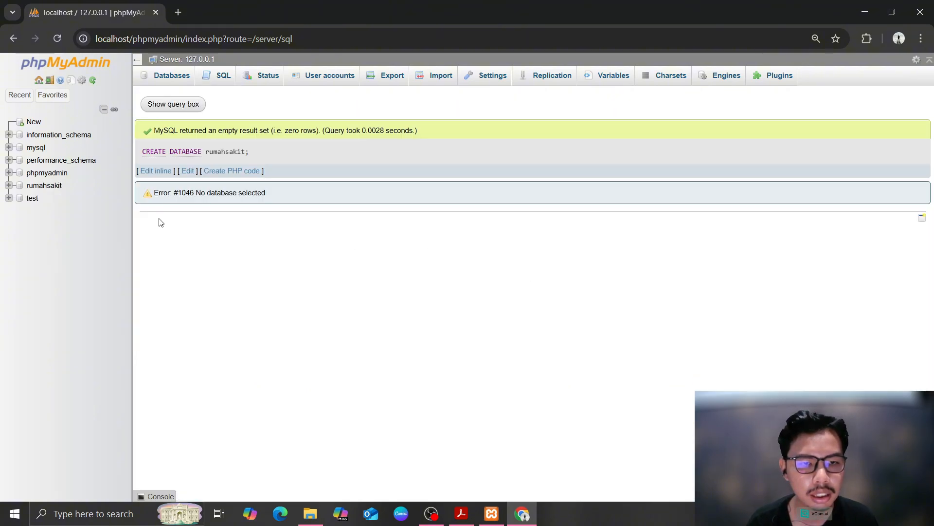
pyautogui.click(58, 187)
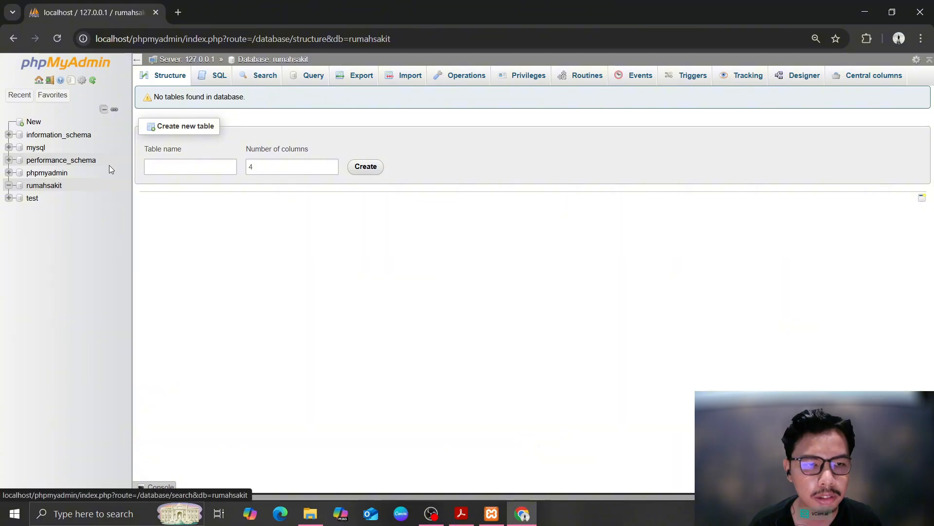
pyautogui.click(39, 190)
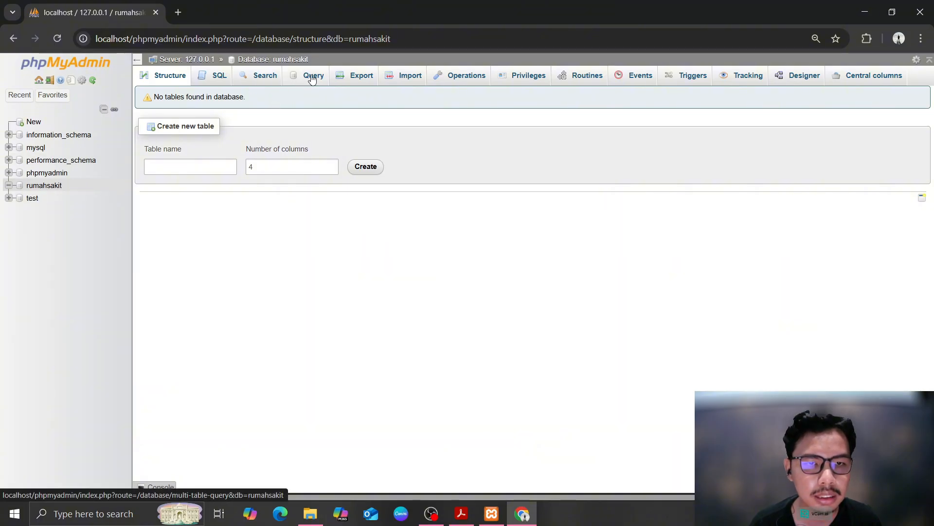
pyautogui.click(218, 76)
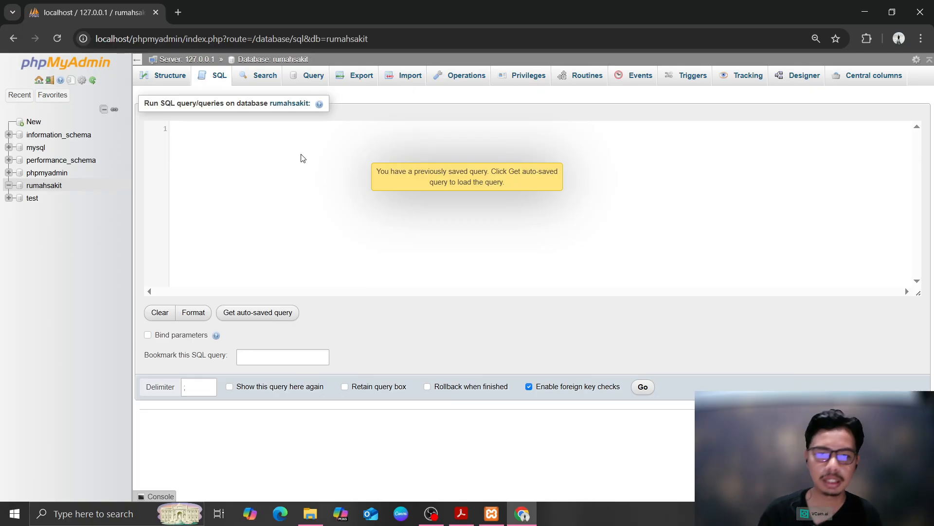
# Write CREATE TABLE pasien: id_pasien int(5) auto-increment primary key, nama_pasien, alamat_pasien, jenis_kelamin
pyautogui.click(285, 126)
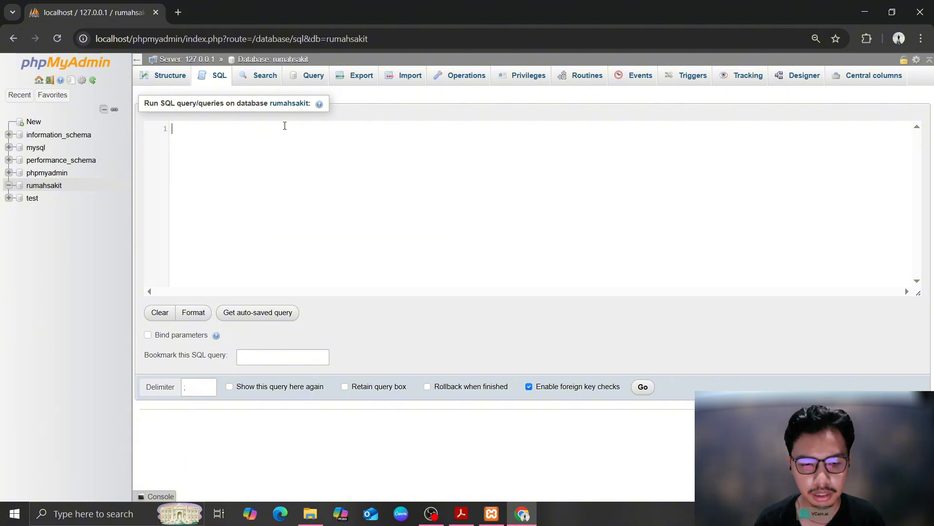
pyautogui.write('CREATE Tab')
pyautogui.press('Return')
pyautogui.write('pasie')
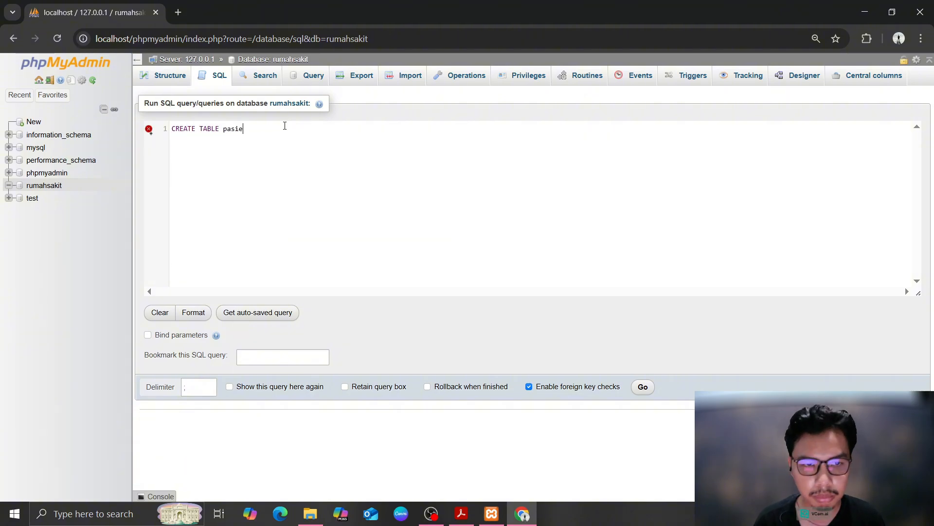
pyautogui.write('n(id_pasien ')
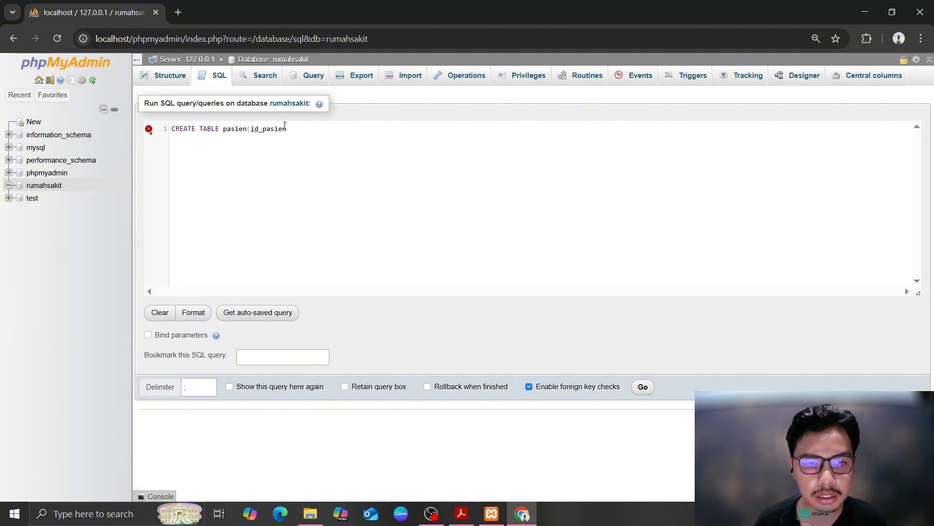
pyautogui.write('int(5),P')
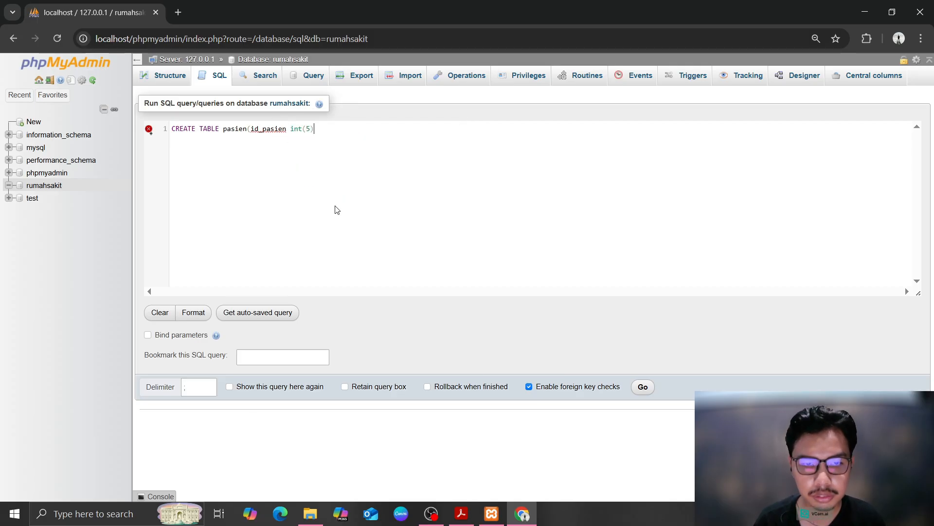
pyautogui.write('ri')
pyautogui.press('Return')
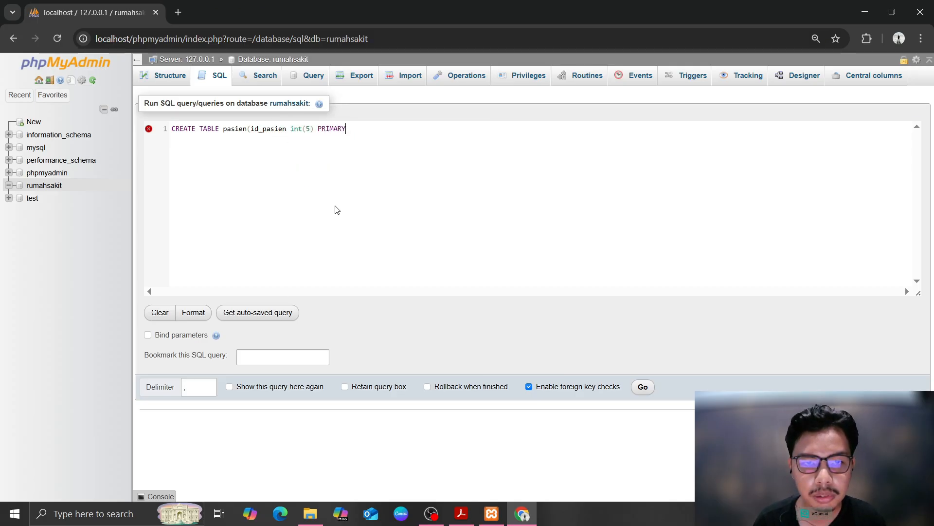
pyautogui.write('key')
pyautogui.press('Return')
pyautogui.write('au')
pyautogui.press('Down')
pyautogui.press('Return')
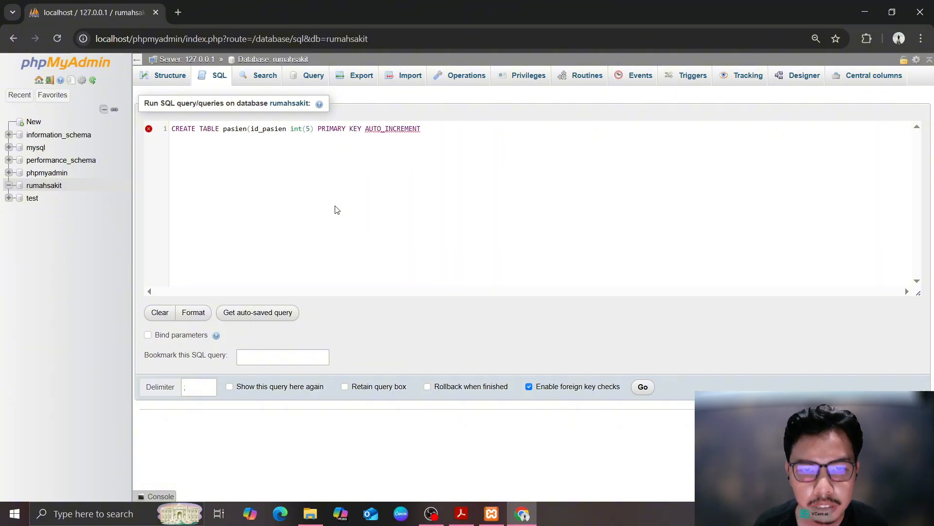
pyautogui.write(', nama_pasien')
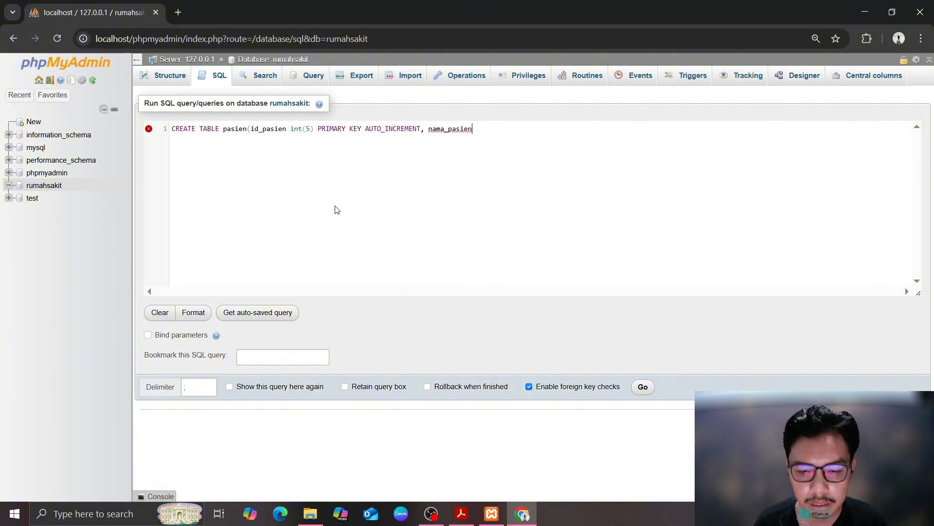
pyautogui.write(' varchar(40), alamat_pasien')
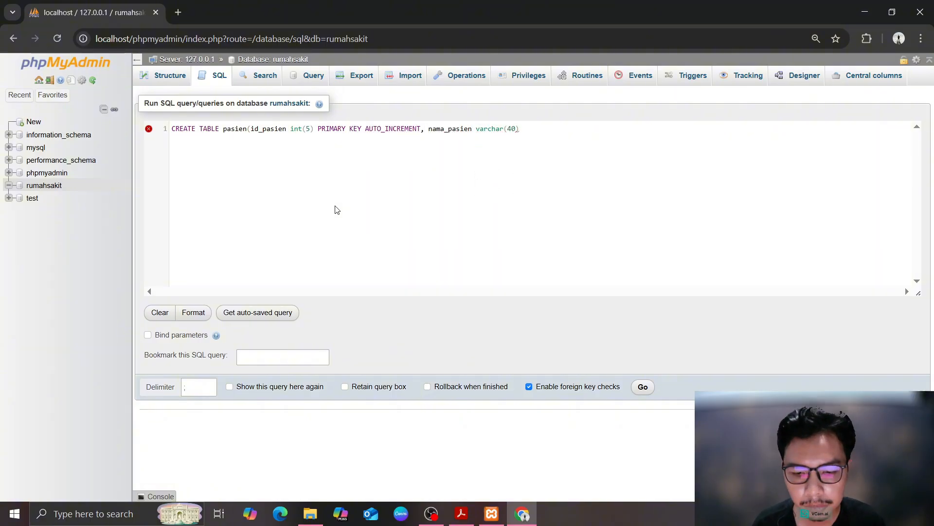
pyautogui.write(' varch')
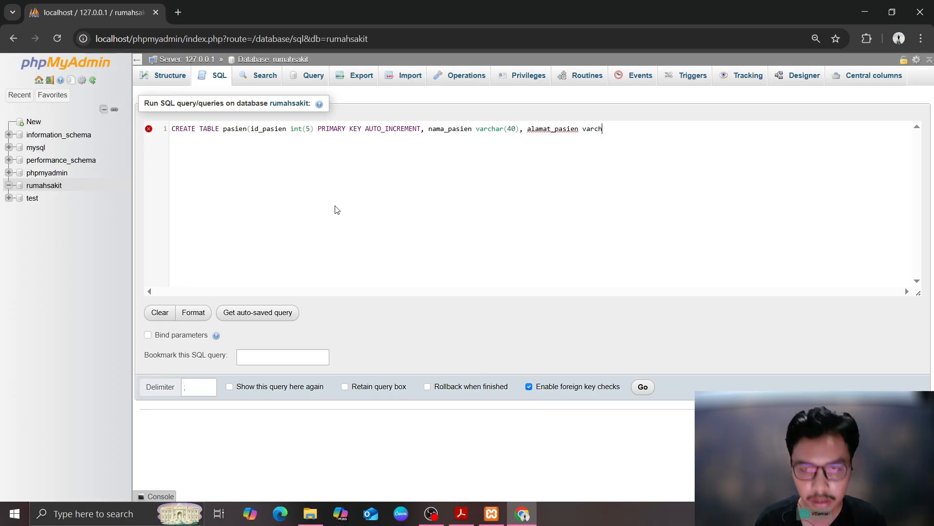
pyautogui.write('ar(100), jenis_kelamin')
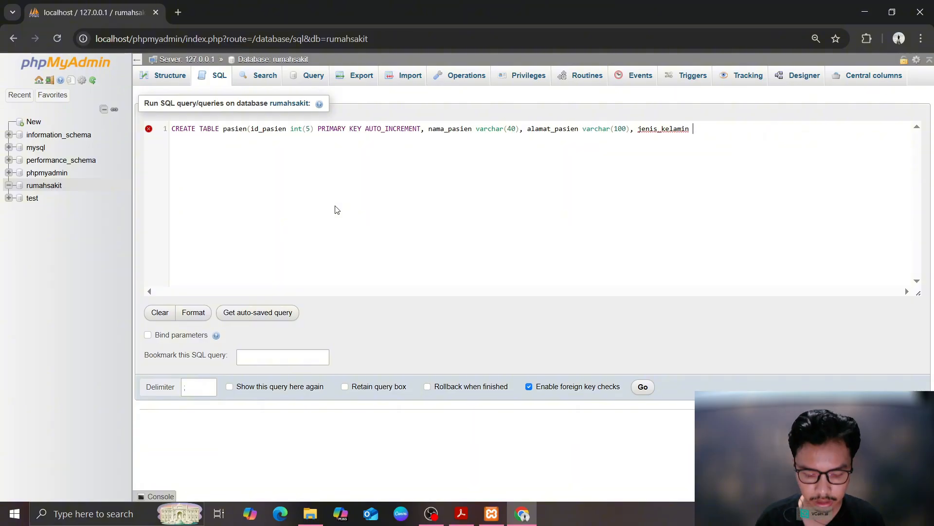
pyautogui.write(' varchar(100)')
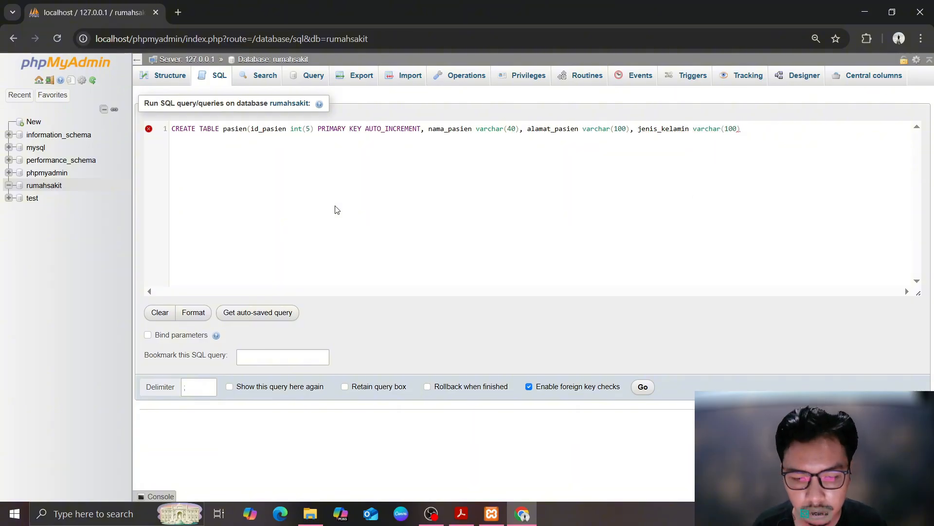
pyautogui.write('); CREATE tab')
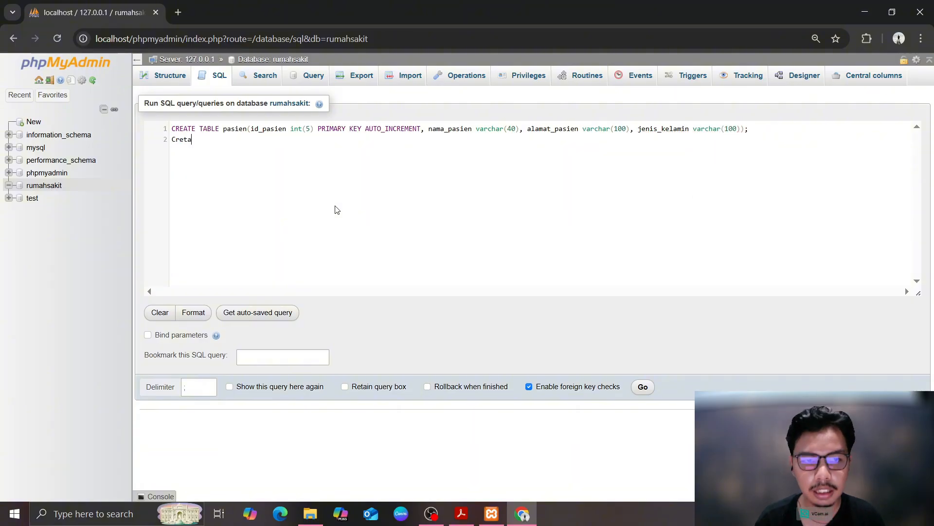
# Begin CREATE TABLE dokter with id int(5) PRIMARY KEY AUTO_INCREMENT
pyautogui.press('Return')
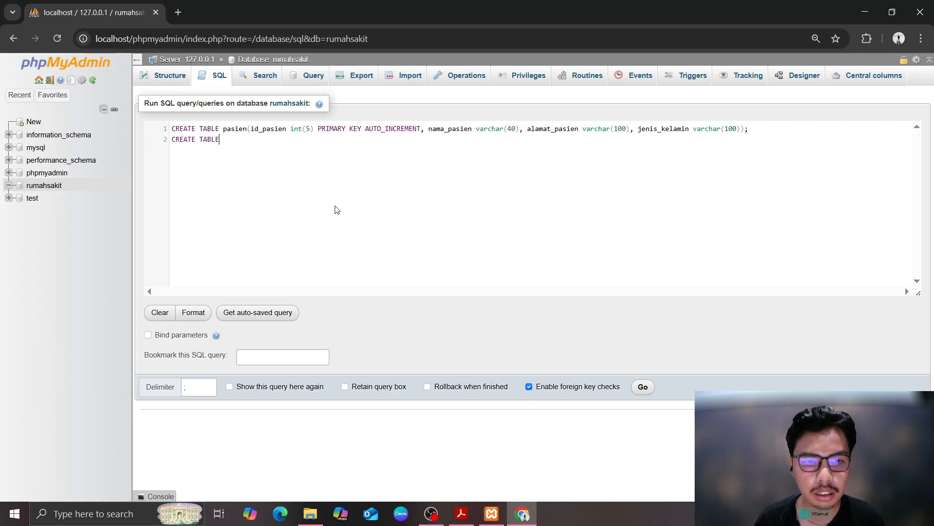
pyautogui.write('dokter(id_dokter')
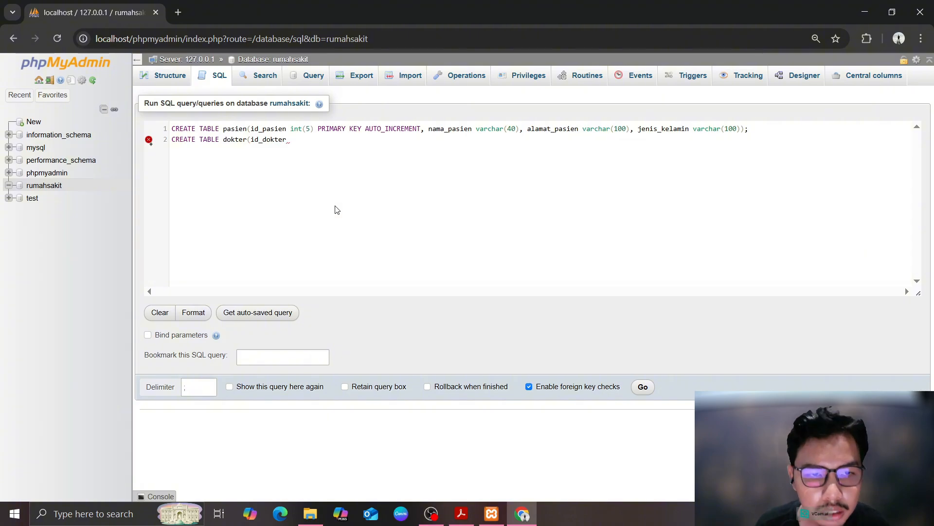
pyautogui.write('int(5),')
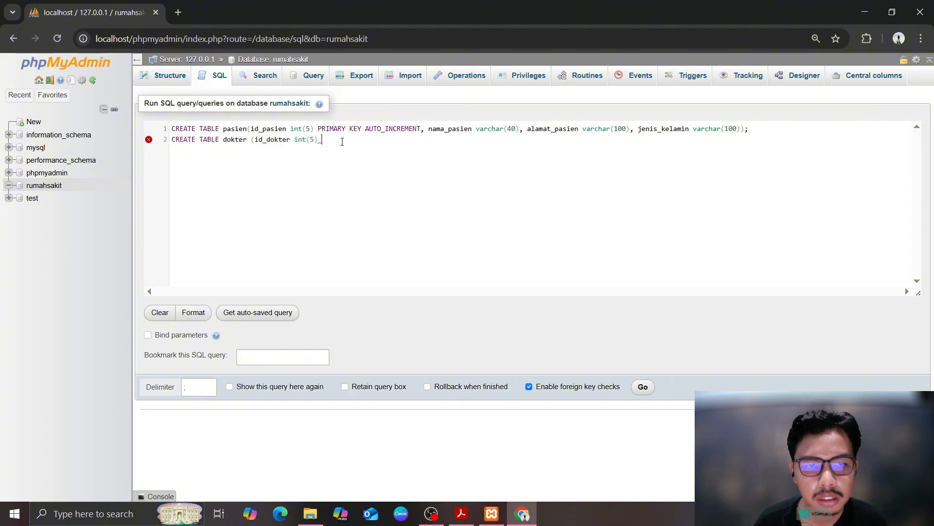
pyautogui.press('BackSpace')
pyautogui.write('pr')
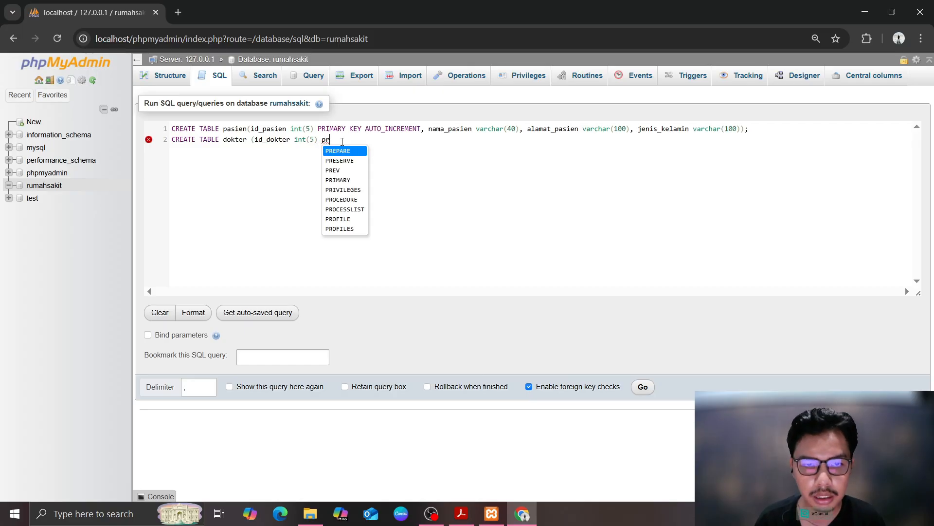
pyautogui.press('Down')
pyautogui.press('Down')
pyautogui.press('Down')
pyautogui.press('Return')
pyautogui.write('key')
pyautogui.press('BackSpace')
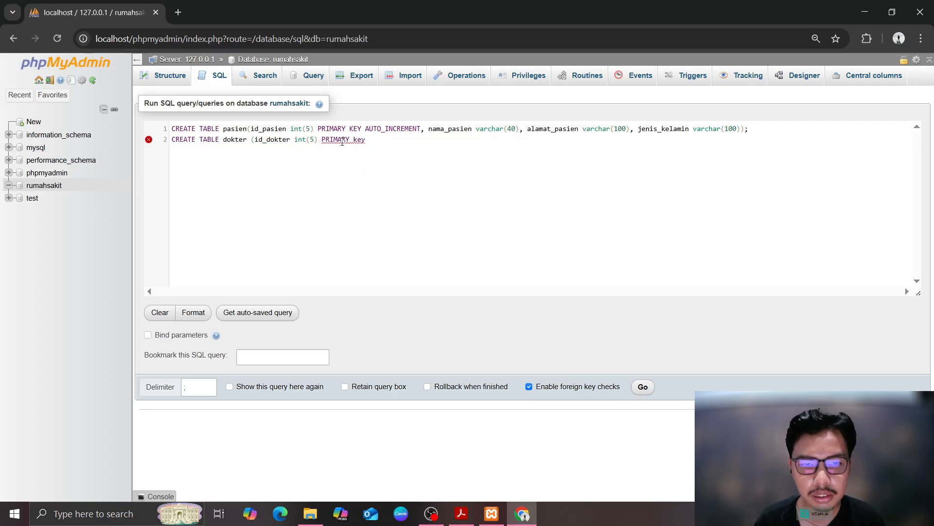
pyautogui.press('Return')
pyautogui.write('au')
pyautogui.press('Down')
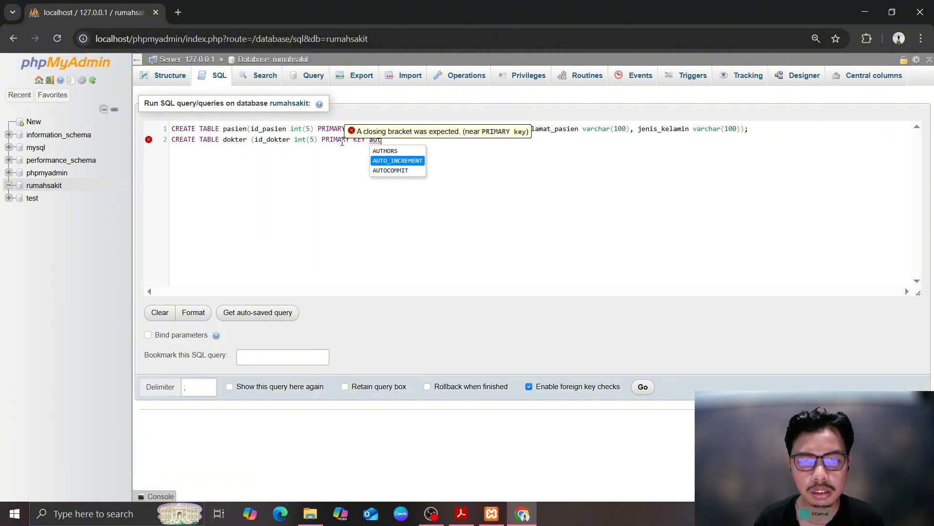
pyautogui.press('Return')
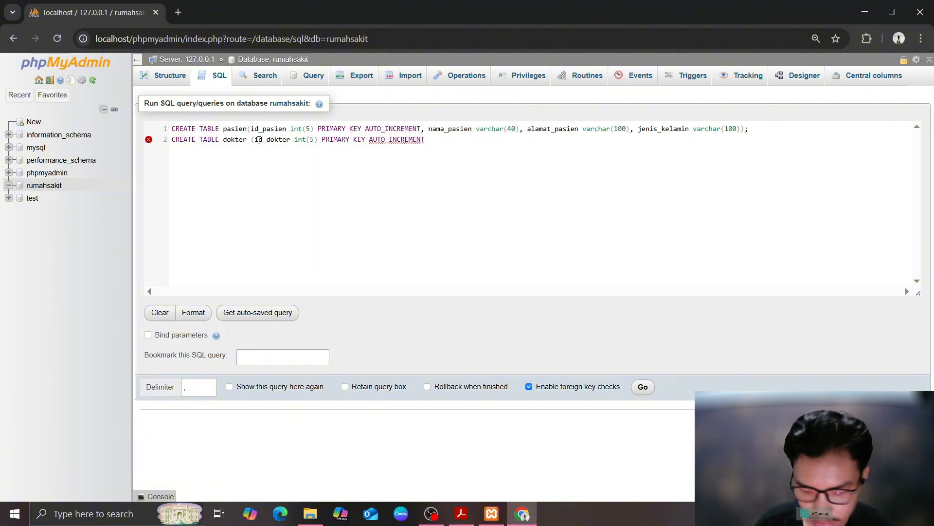
pyautogui.press('Left')
pyautogui.press('Left')
pyautogui.press('Left')
pyautogui.press('Left')
pyautogui.press('Left')
pyautogui.press('Left')
pyautogui.press('Left')
pyautogui.press('Left')
pyautogui.press('Left')
pyautogui.press('Left')
pyautogui.press('Left')
pyautogui.press('Left')
pyautogui.press('Left')
pyautogui.press('Left')
pyautogui.press('Left')
pyautogui.press('Left')
pyautogui.press('Left')
pyautogui.press('Left')
pyautogui.press('Left')
pyautogui.press('Left')
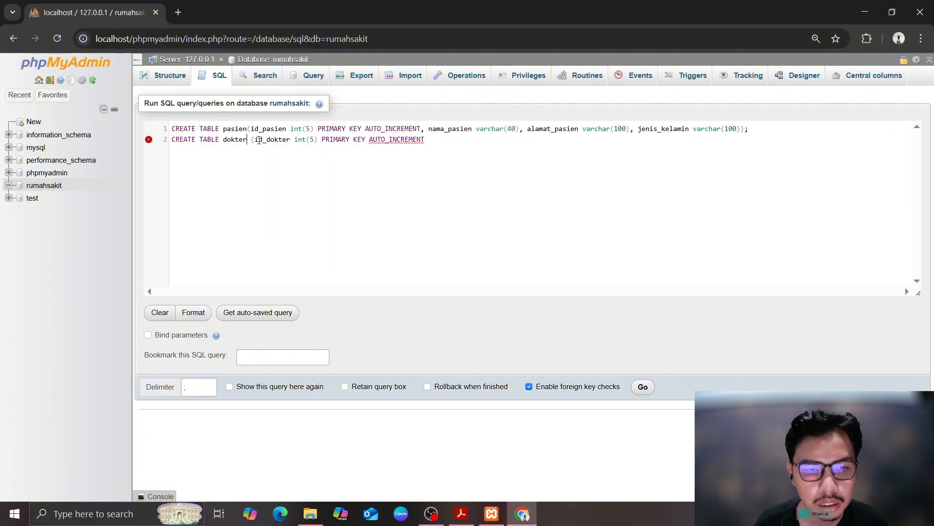
pyautogui.press('Delete')
# Add nama_dokter, alamat_dokter, tanggal_lahir date, no_hp, spesialis varchar(30), waktu_kerja varchar(100) columns
pyautogui.click(435, 142)
pyautogui.write(',')
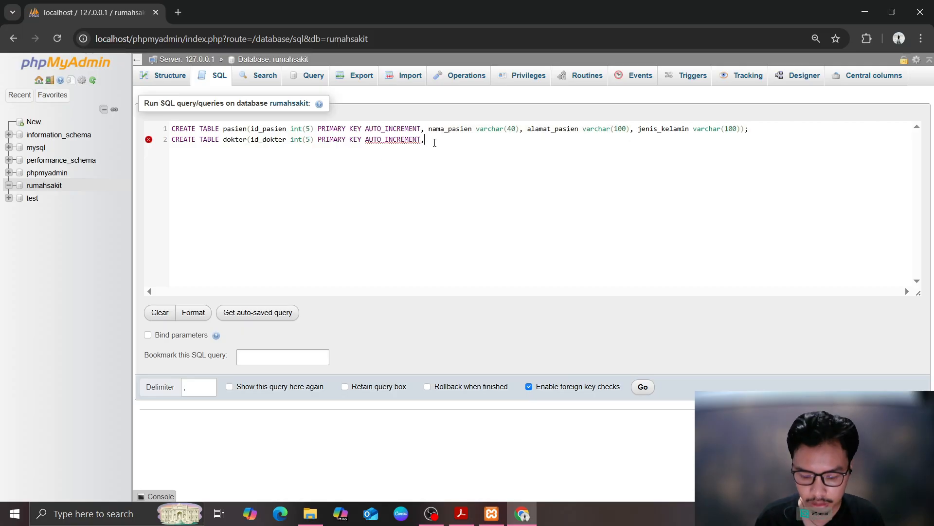
pyautogui.write(' nama_dokter varchar(')
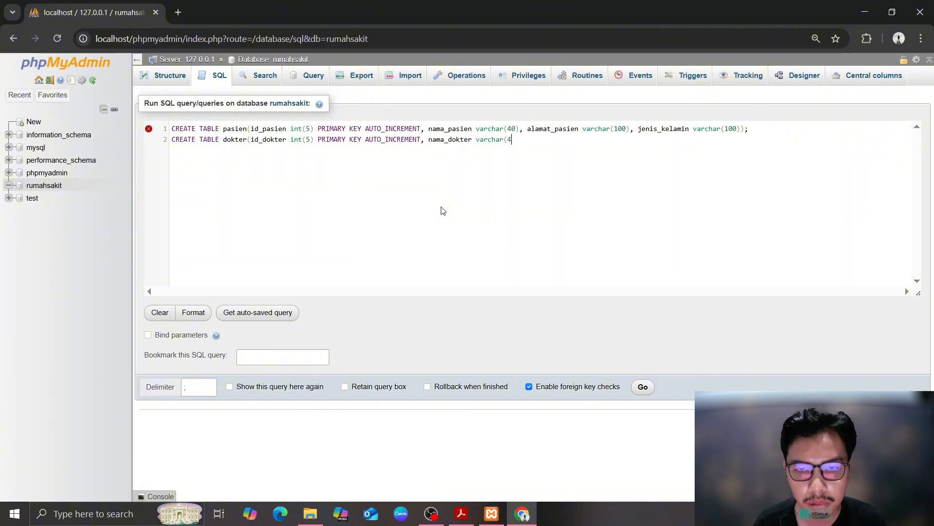
pyautogui.write('40), alamt')
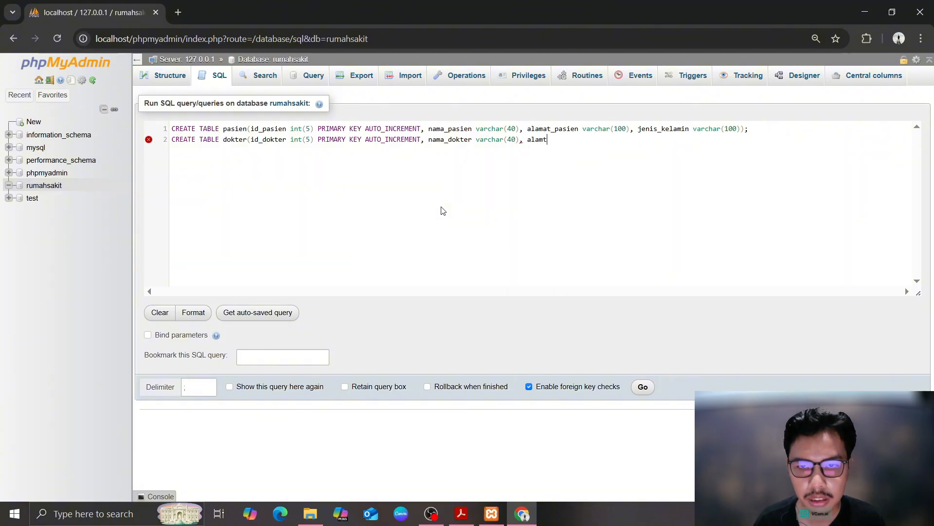
pyautogui.write('_dokter ')
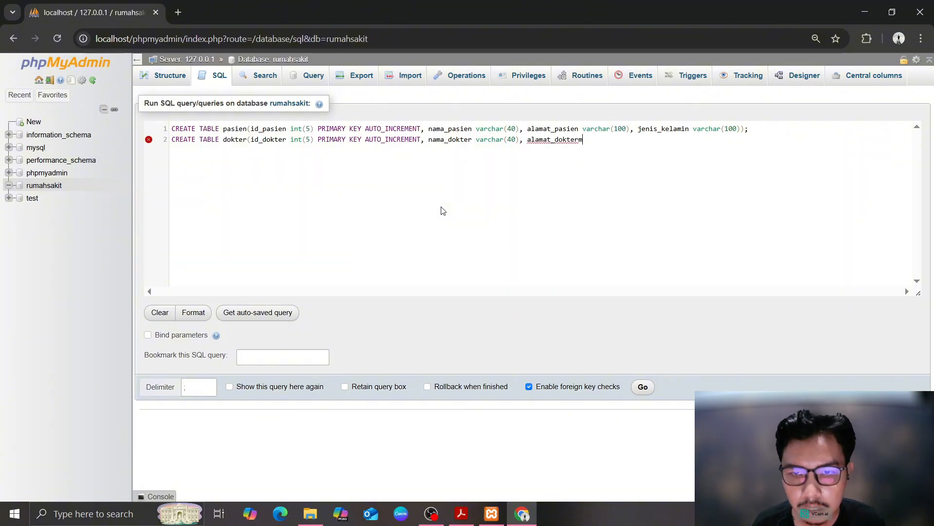
pyautogui.write('varchar')
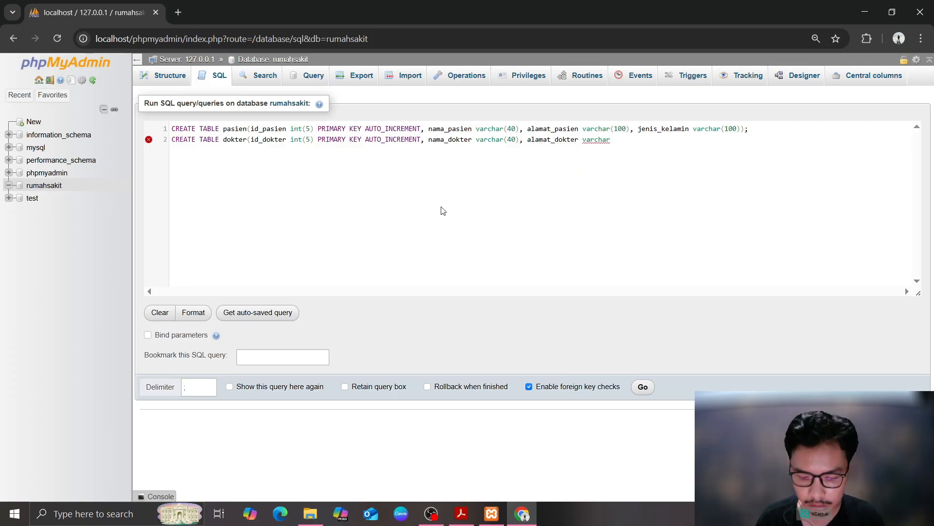
pyautogui.write('(100), tanggal_')
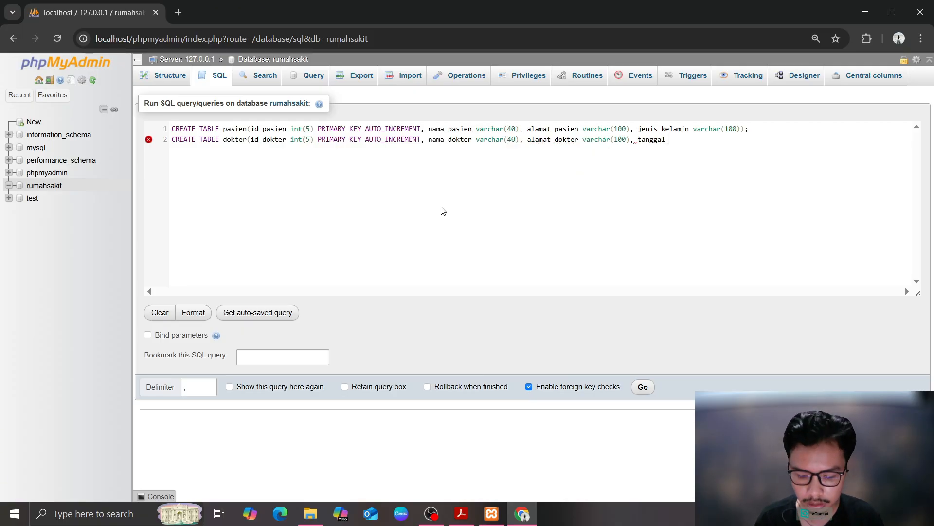
pyautogui.write('lahir date')
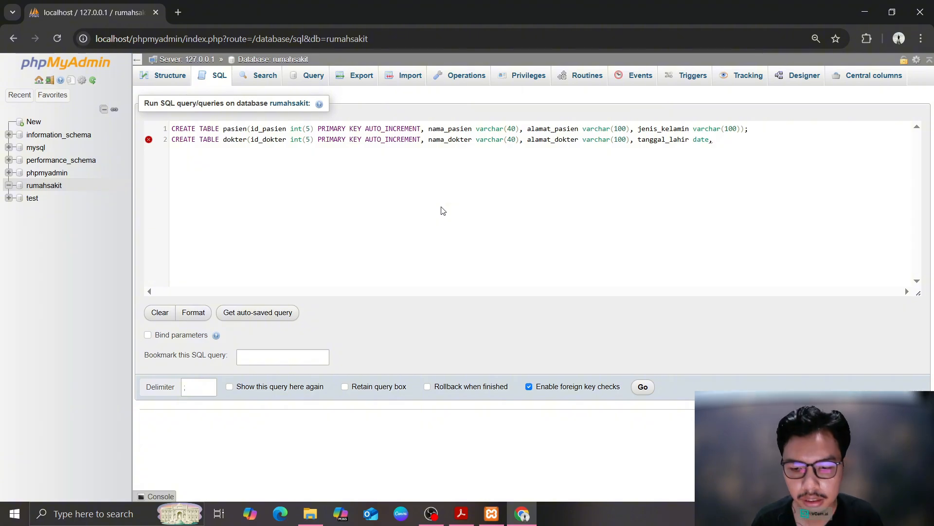
pyautogui.write(', no_hp,')
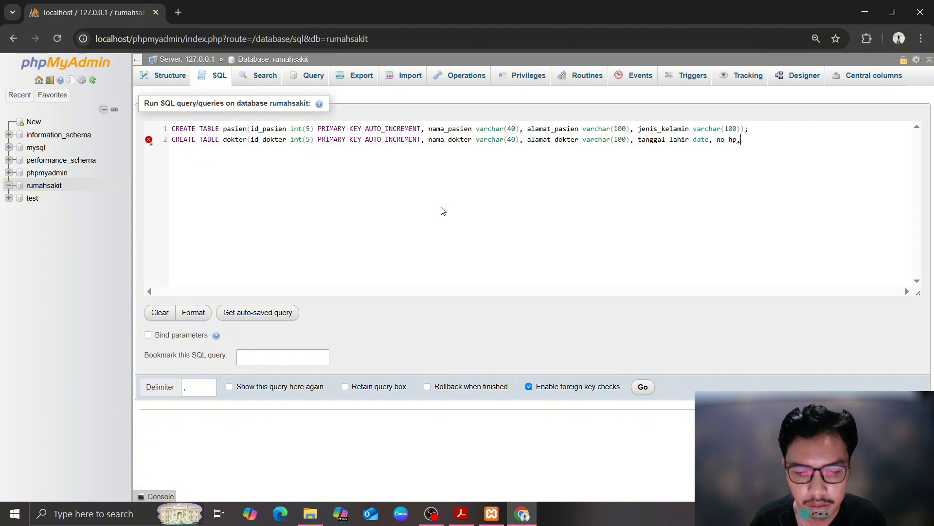
pyautogui.write('varchar(')
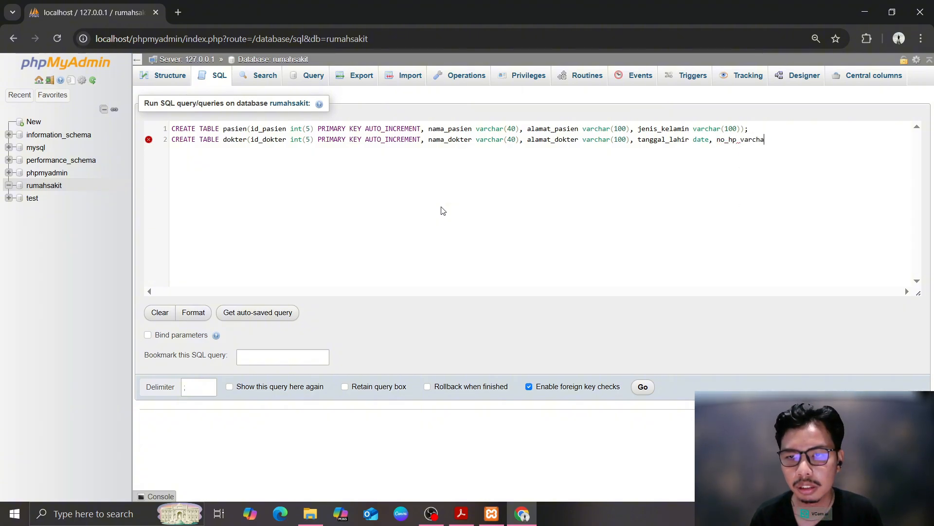
pyautogui.write('15),')
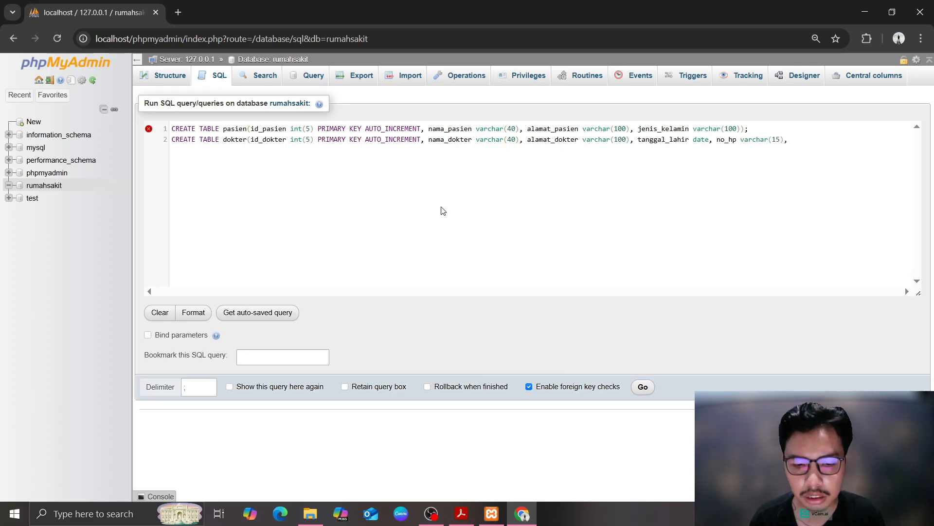
pyautogui.click(247, 140)
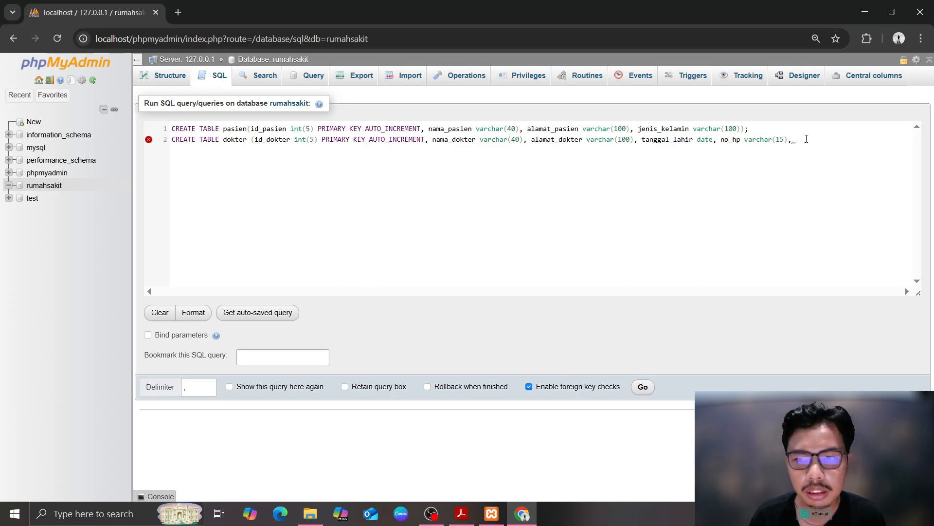
pyautogui.write('s')
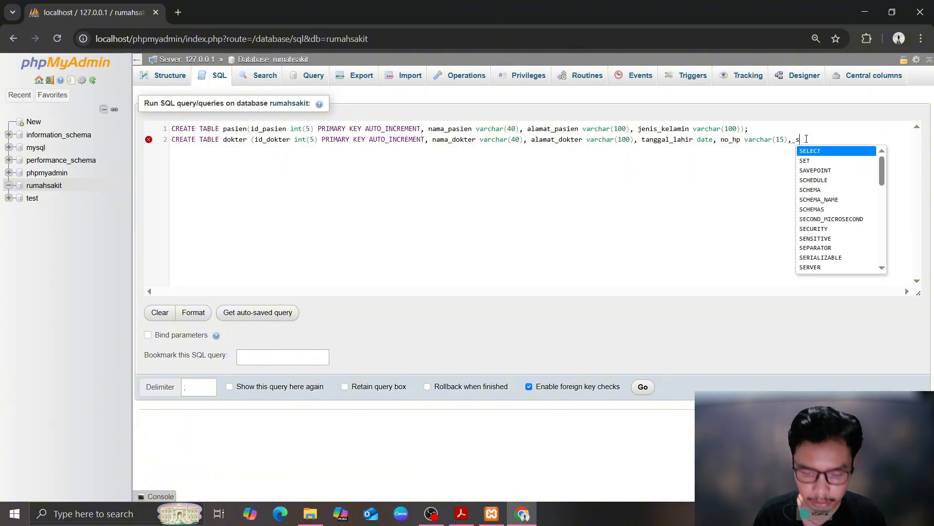
pyautogui.write('pesialis varchar')
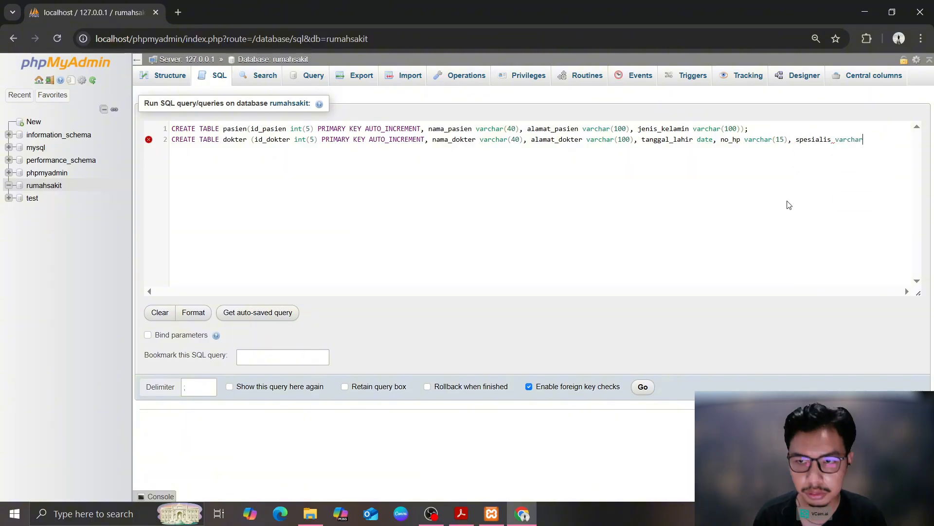
pyautogui.write('(30),')
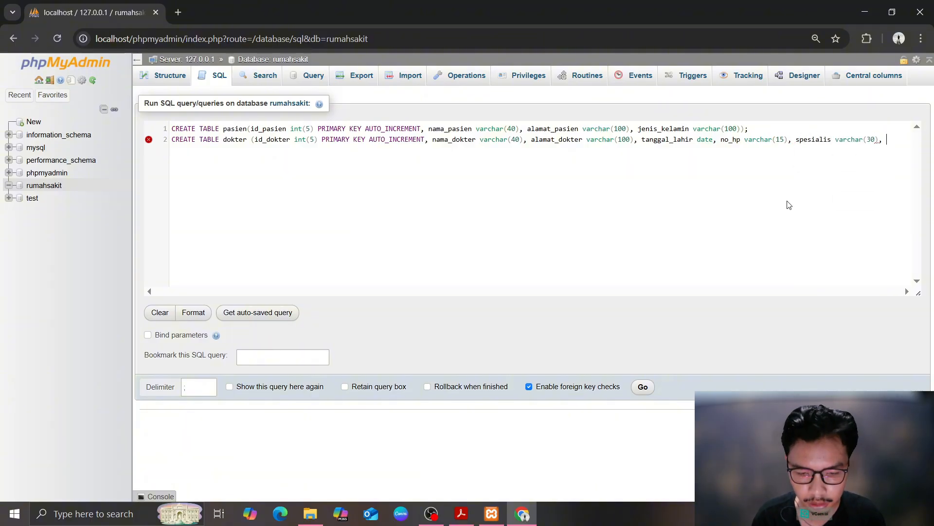
pyautogui.press('Return')
pyautogui.write('waktu_kerja')
pyautogui.press('BackSpace')
pyautogui.press('BackSpace')
pyautogui.press('BackSpace')
pyautogui.press('BackSpace')
pyautogui.press('BackSpace')
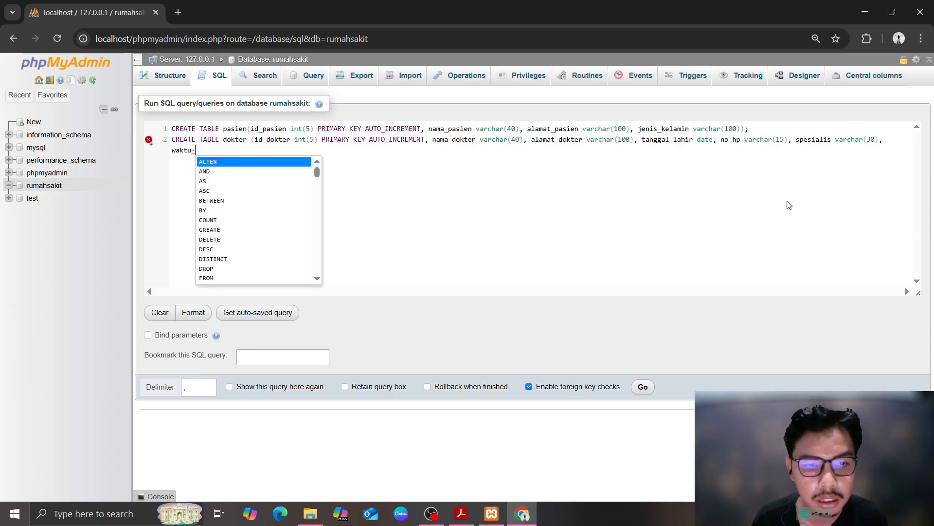
pyautogui.write('varchar')
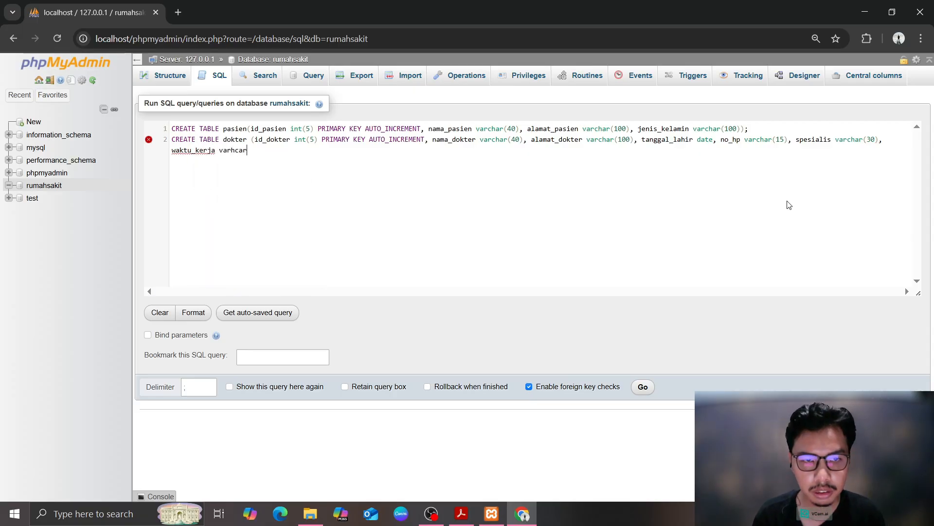
pyautogui.press('BackSpace')
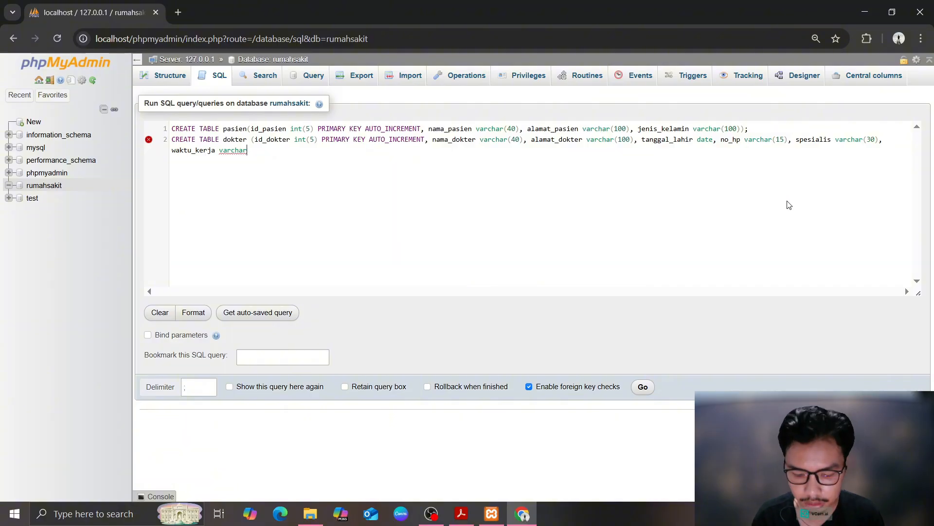
pyautogui.write('(')
pyautogui.write('100)); ')
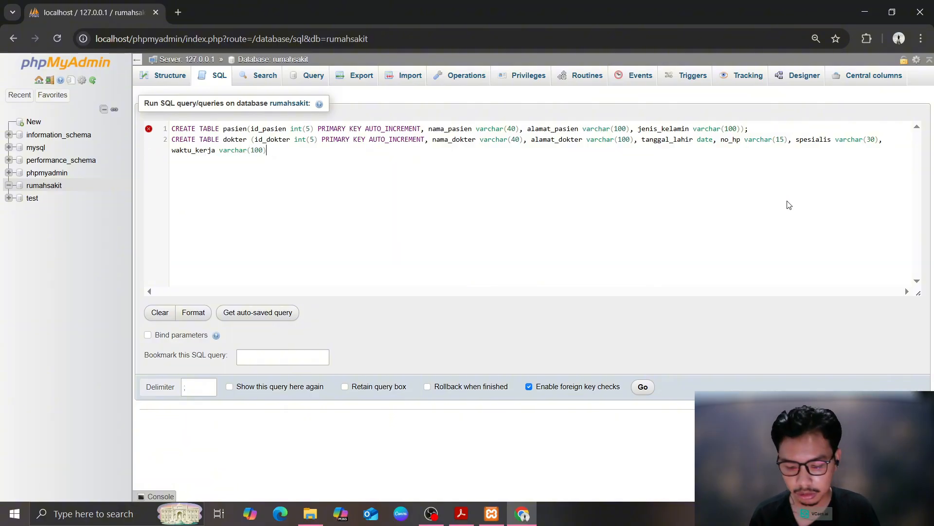
pyautogui.write('CREATE TABLE ad')
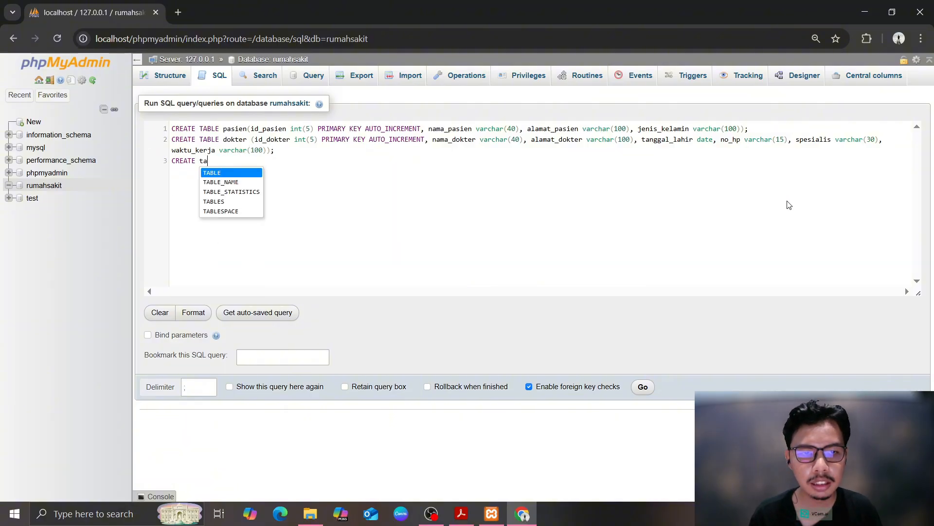
pyautogui.write('ministrator ')
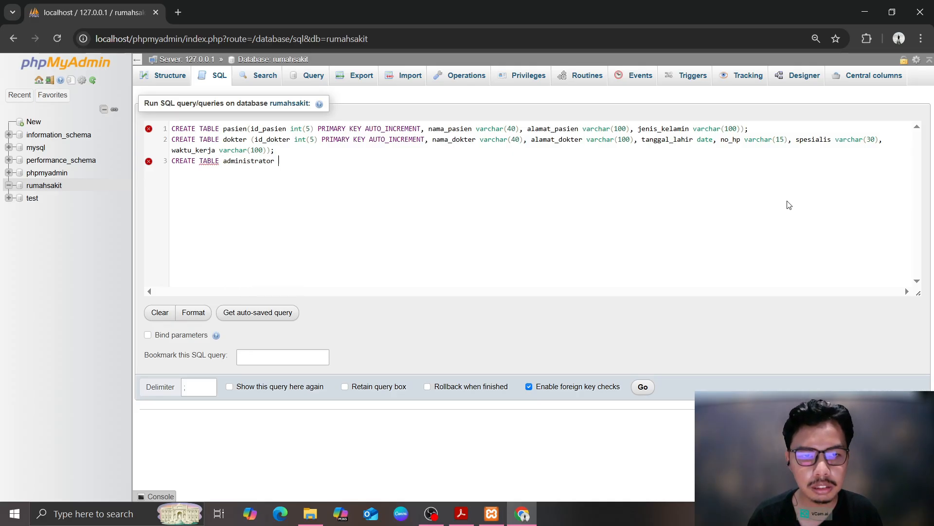
pyautogui.write('(id_admin int(5) ')
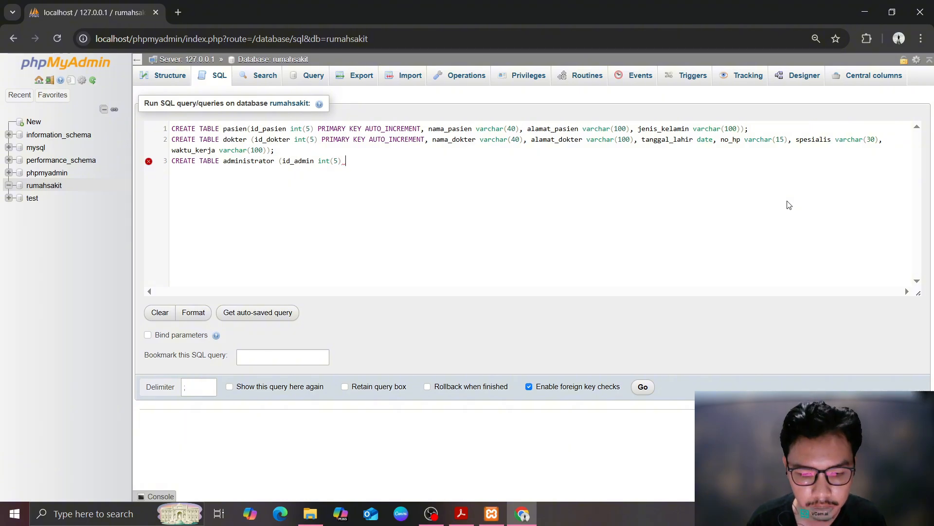
pyautogui.write('PRIMARY KEY au')
# Give id_admin AUTO_INCREMENT and add a nama_admin varchar column to the administrator table
pyautogui.press('Up')
pyautogui.press('Return')
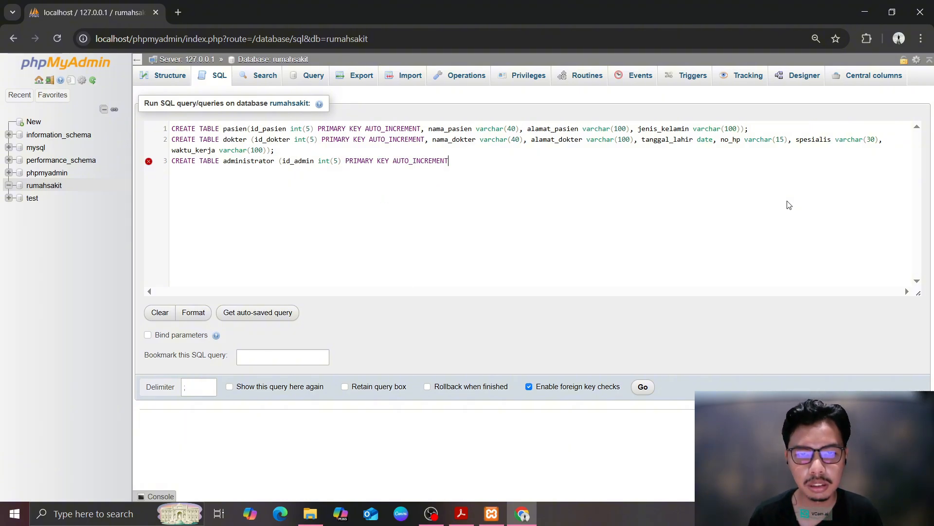
pyautogui.press('BackSpace')
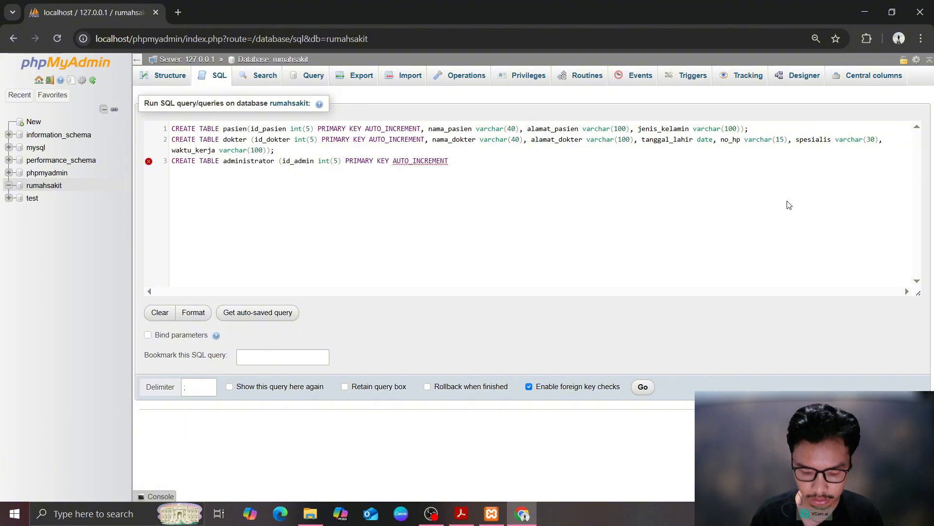
pyautogui.write(', nama_admin car')
pyautogui.press('BackSpace')
pyautogui.press('BackSpace')
pyautogui.press('BackSpace')
# Finish administrator with waktu_jaga, then define pasien_dokter: id, id_dokter, id_pasien, waktu_periksa date, resep
pyautogui.write('v')
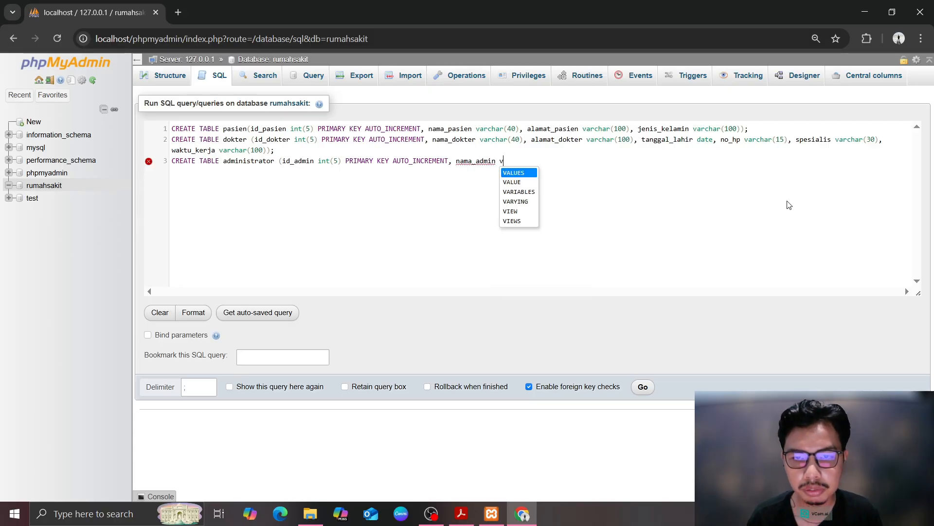
pyautogui.write('archar(40')
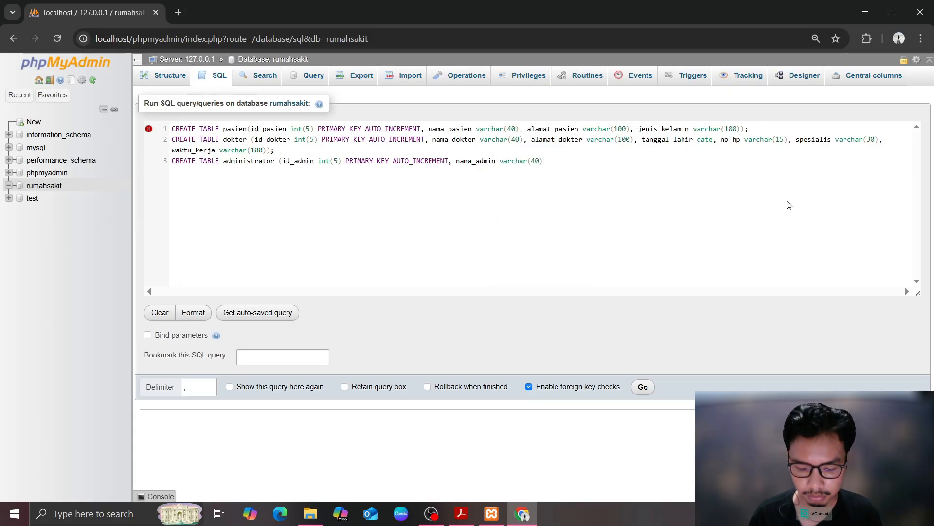
pyautogui.write(',')
pyautogui.write(', waktu_jaga')
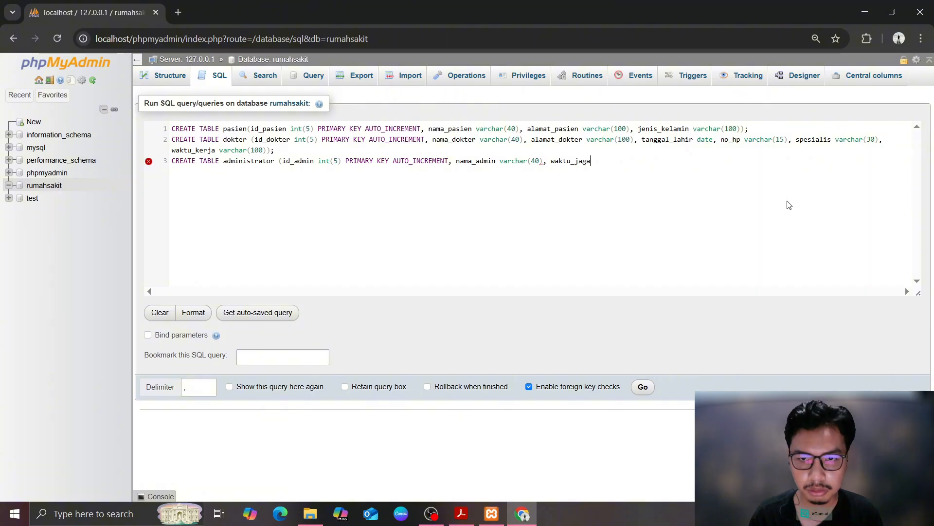
pyautogui.write(' varchar(100')
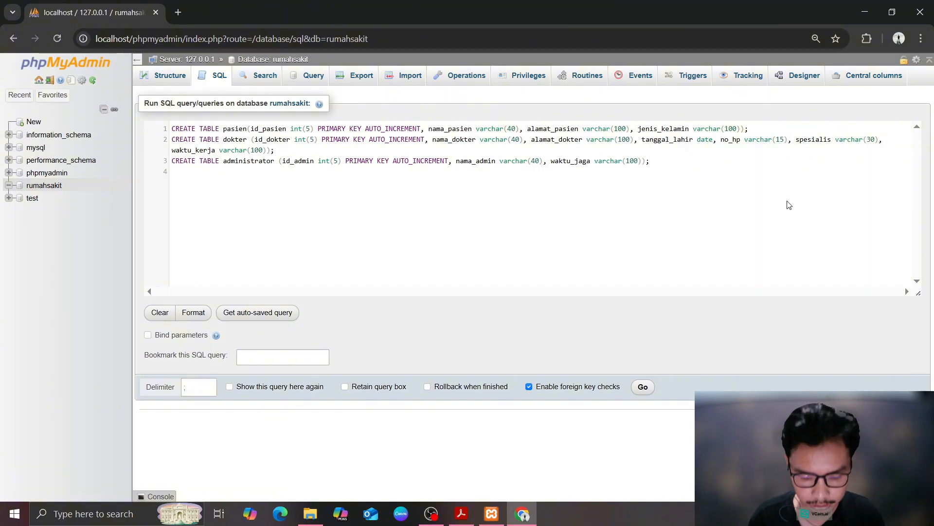
pyautogui.write('CREATE TABLE pa')
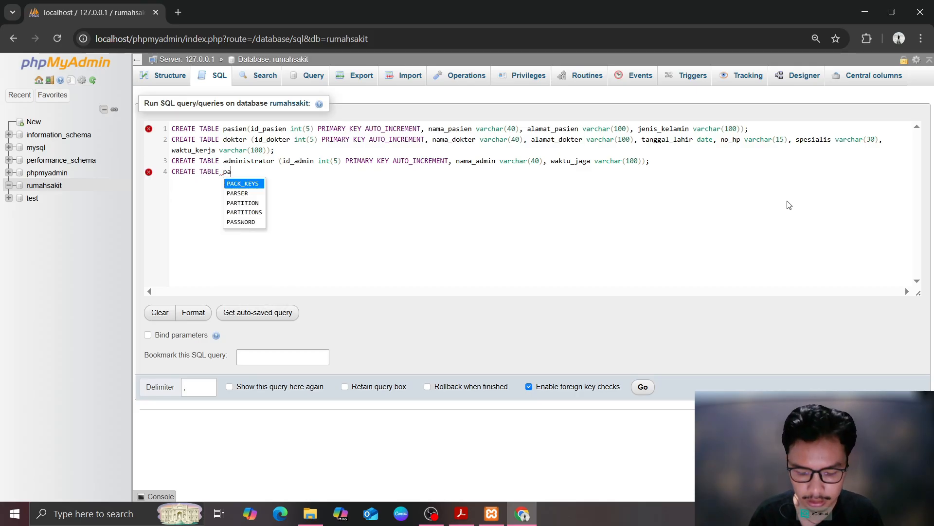
pyautogui.write('sien_dokter (')
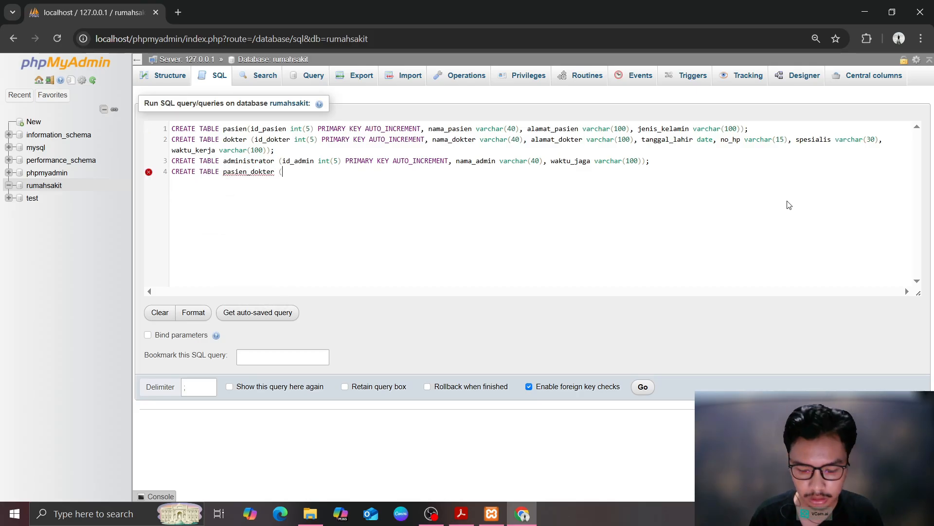
pyautogui.write('id int')
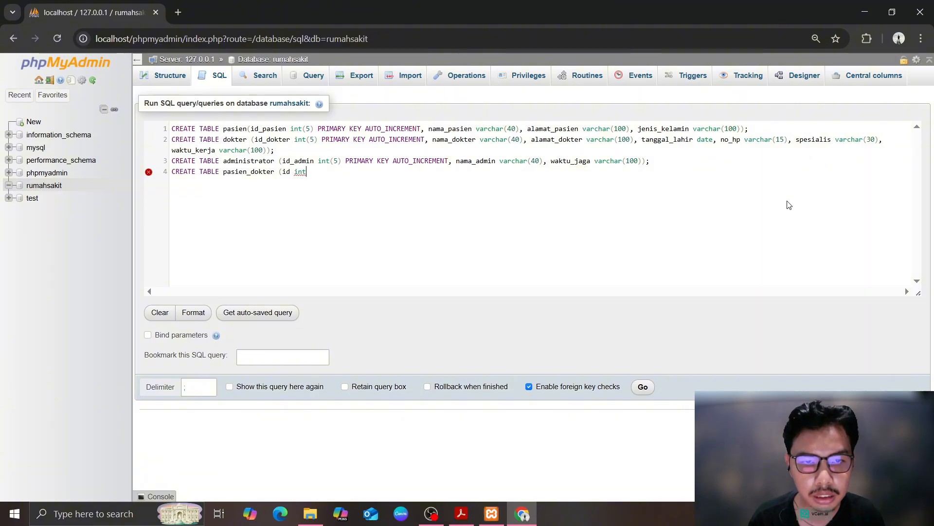
pyautogui.write('(5) pr')
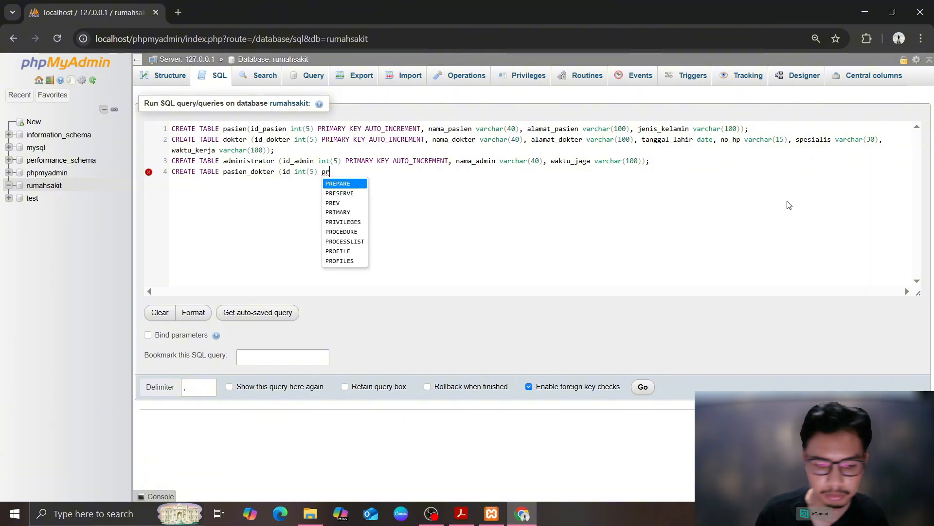
pyautogui.write('IMARY KEY AUTHORS')
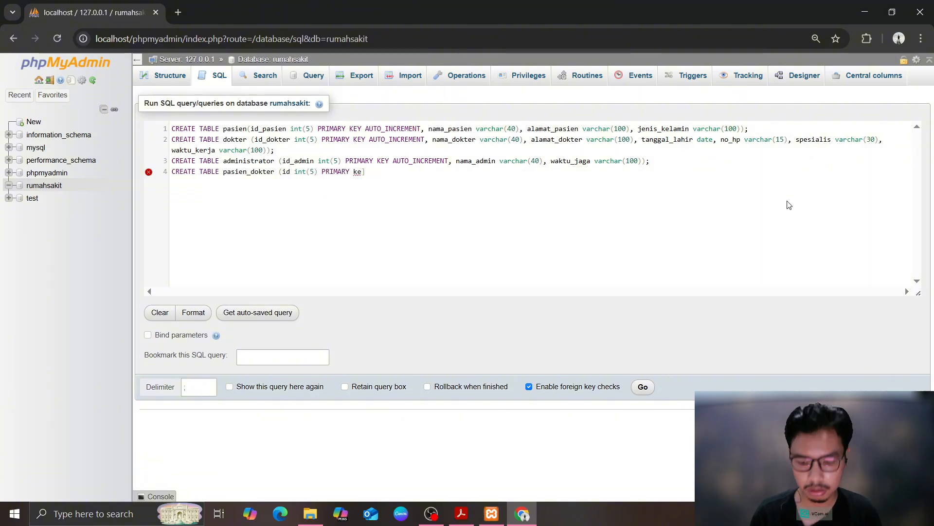
pyautogui.press('BackSpace')
pyautogui.press('BackSpace')
pyautogui.press('BackSpace')
pyautogui.press('BackSpace')
pyautogui.press('BackSpace')
pyautogui.press('BackSpace')
pyautogui.press('BackSpace')
pyautogui.write('AUTO_INCREMENT ')
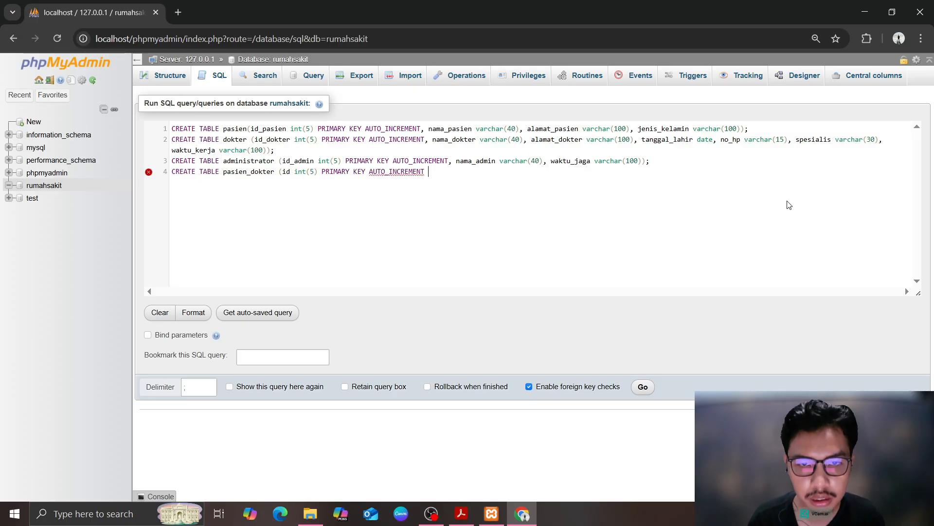
pyautogui.write(', id_dokt')
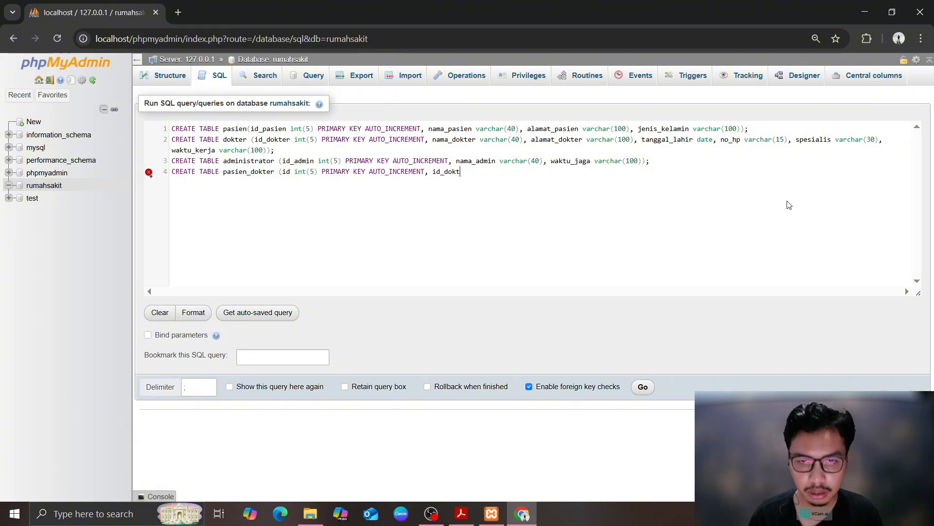
pyautogui.write('er int(5),')
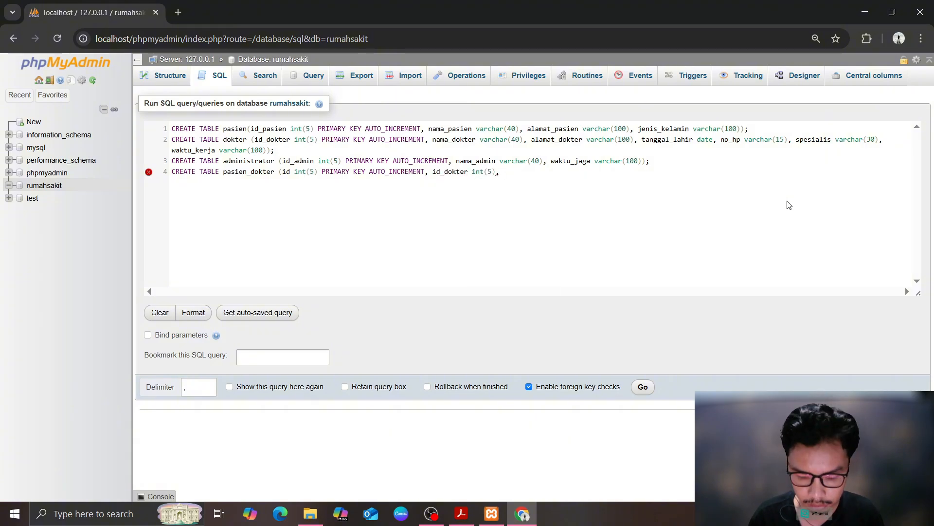
pyautogui.write(' id_pasien int')
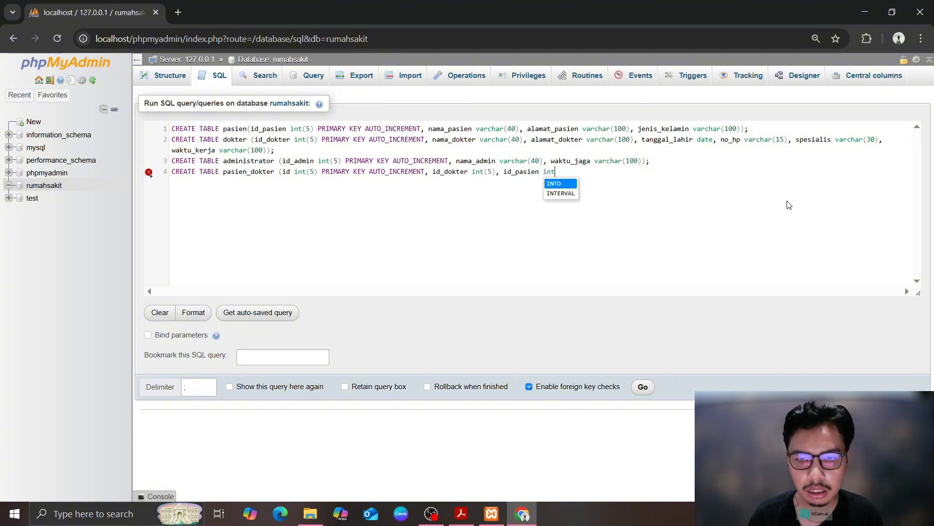
pyautogui.write('(5), waktu')
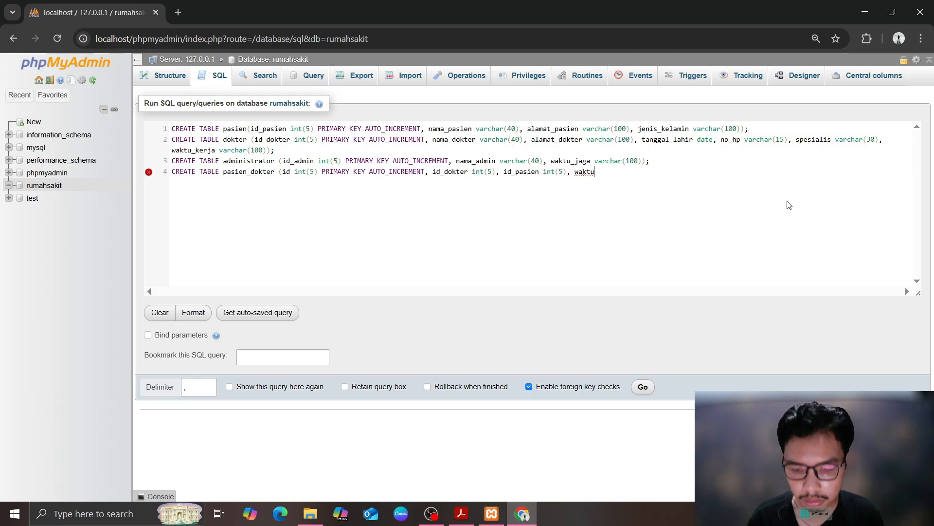
pyautogui.write('_periksa date, rese')
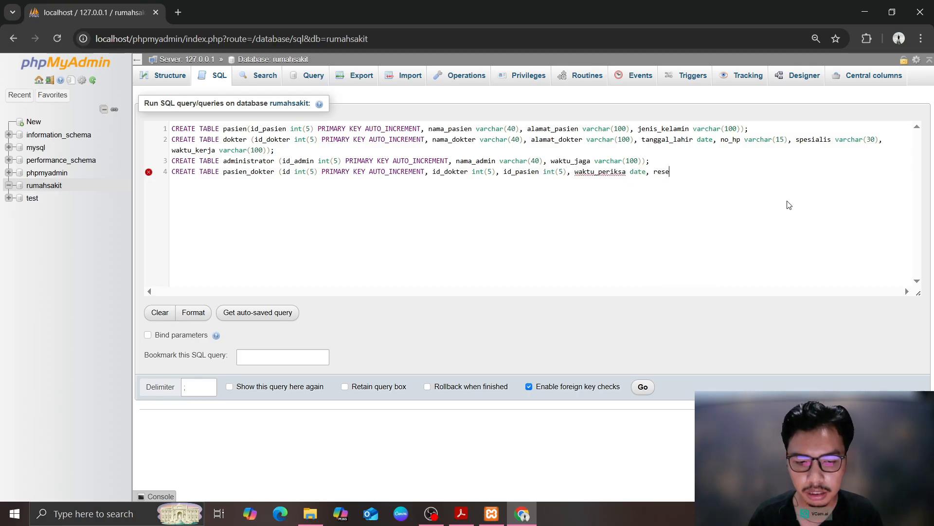
pyautogui.write('p varchar(100)')
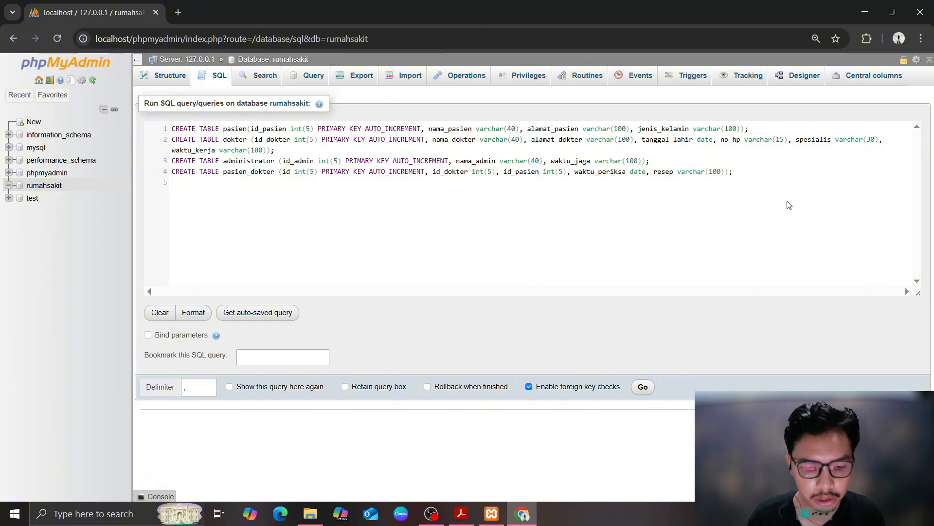
pyautogui.write('CREATE TABLE data')
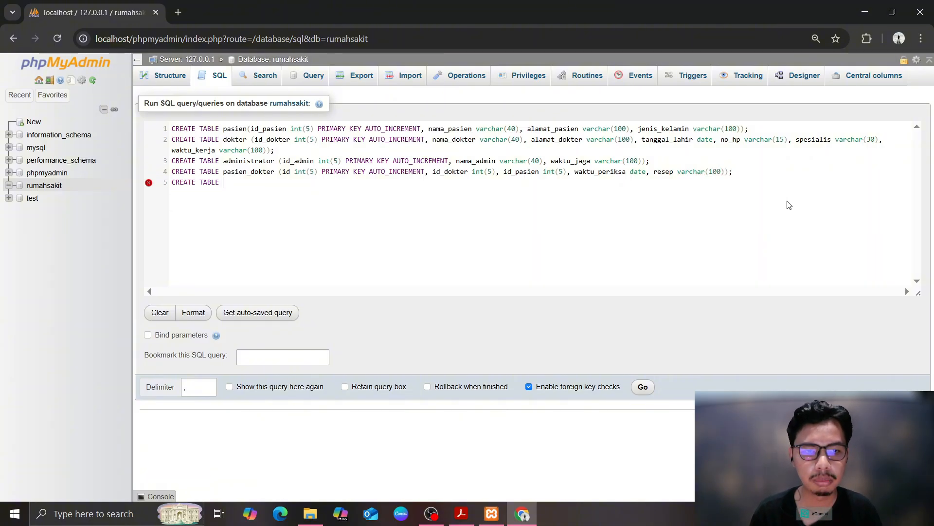
# Define daftar and dokter_admin (id_data, id_dokter, id_admin) tables, and shorten jenis_kelamin to varchar(10)
pyautogui.press('BackSpace')
pyautogui.press('BackSpace')
pyautogui.write('fat')
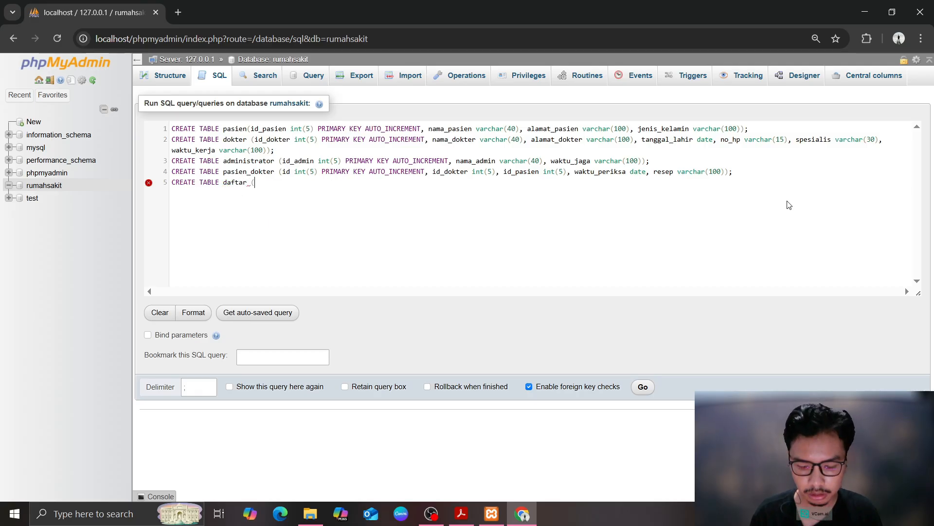
pyautogui.write(' (id_daftar')
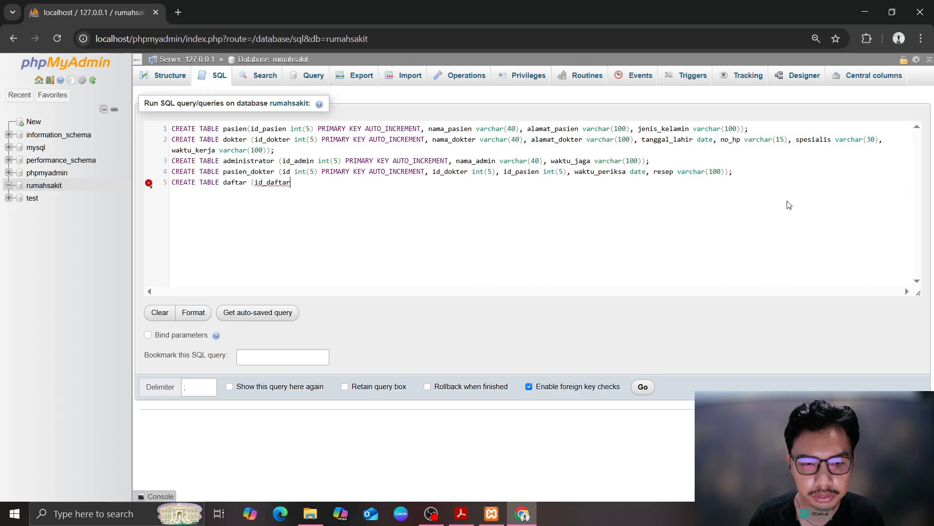
pyautogui.write(' int(5) PRIMARY ')
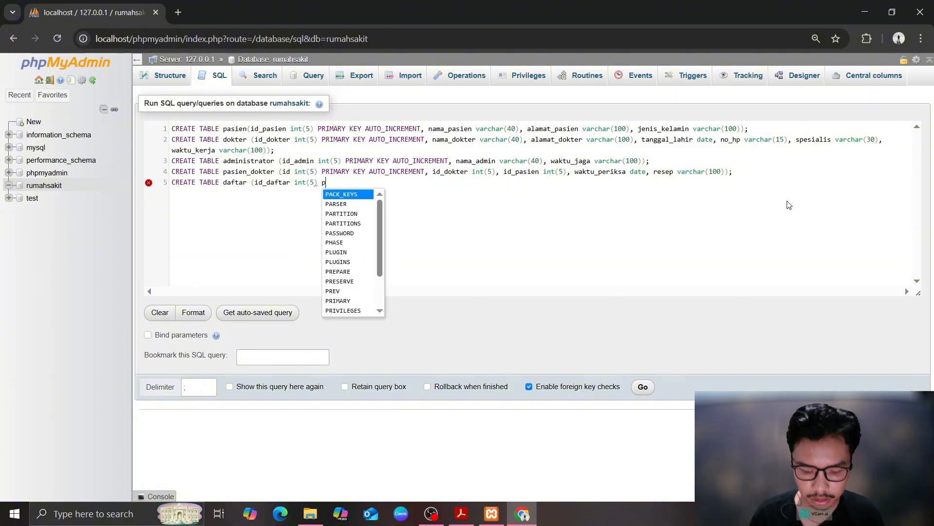
pyautogui.write('KEY AUTO_INCREMENT, ')
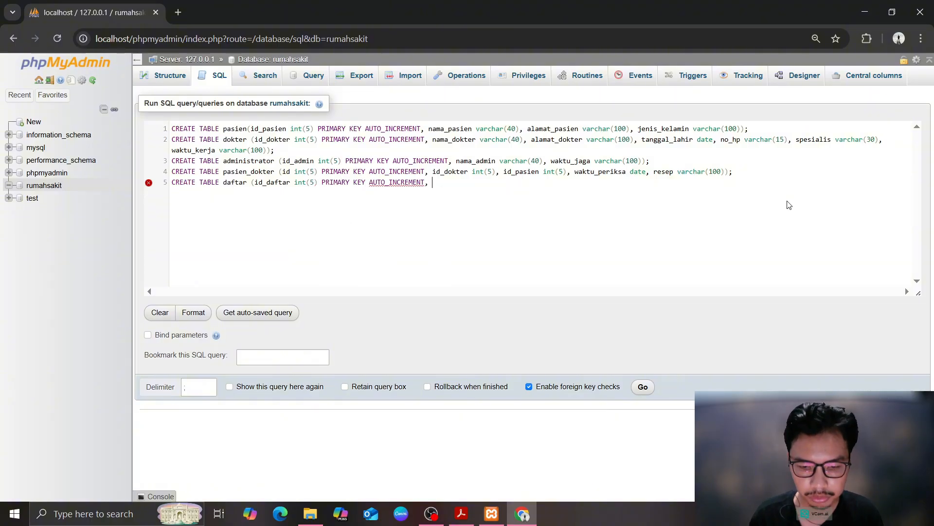
pyautogui.write('id_pasien int(5),')
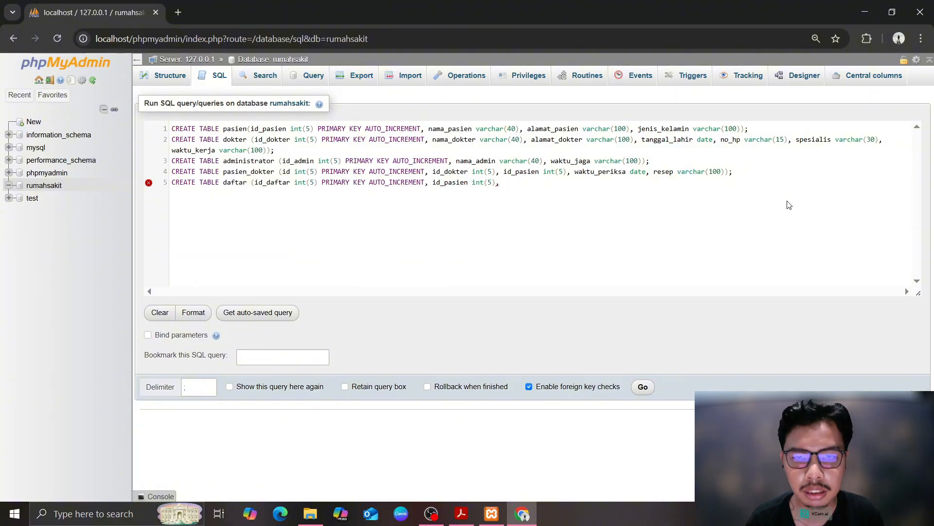
pyautogui.write(' id_admin int(5)')
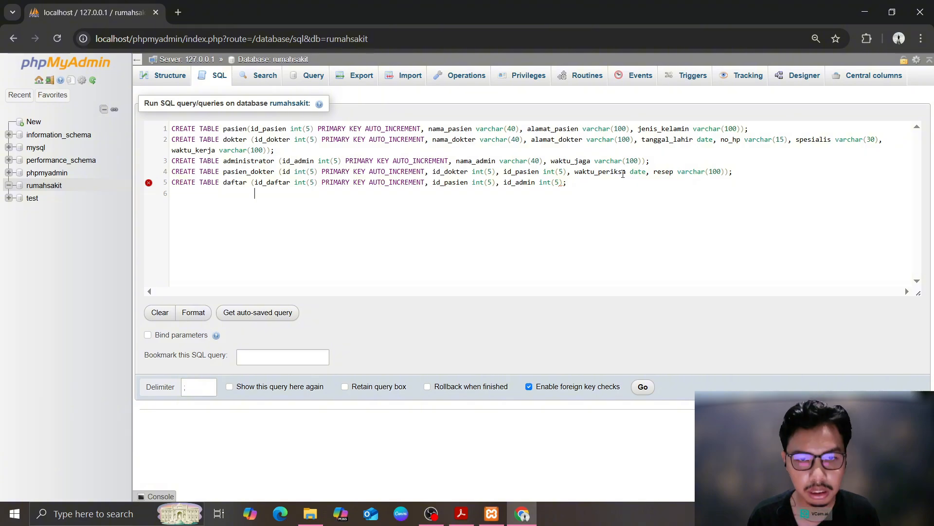
pyautogui.write('CREATE')
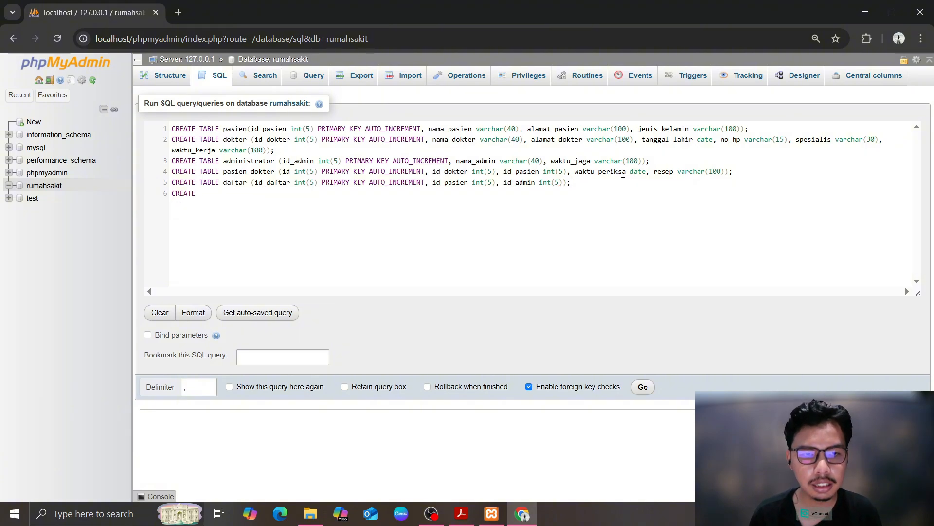
pyautogui.write(' TABLE dokter_admin')
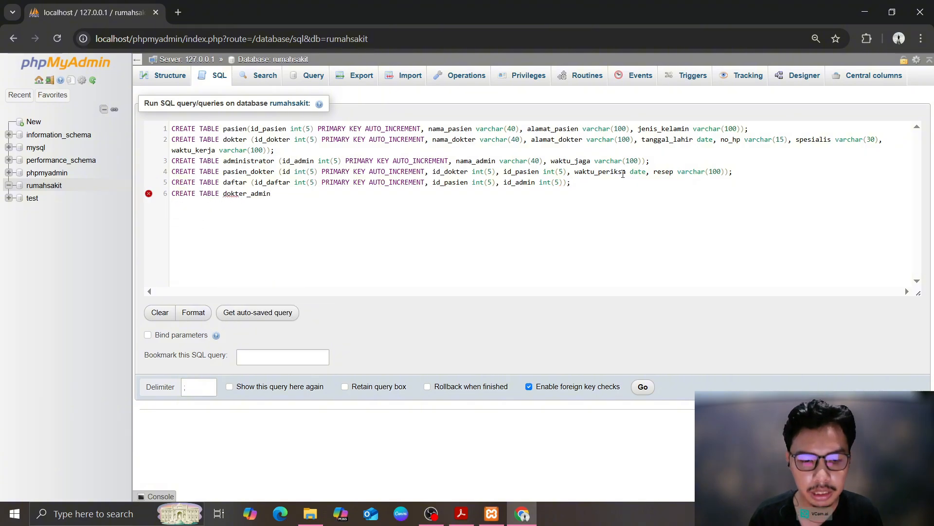
pyautogui.write(' (id_data')
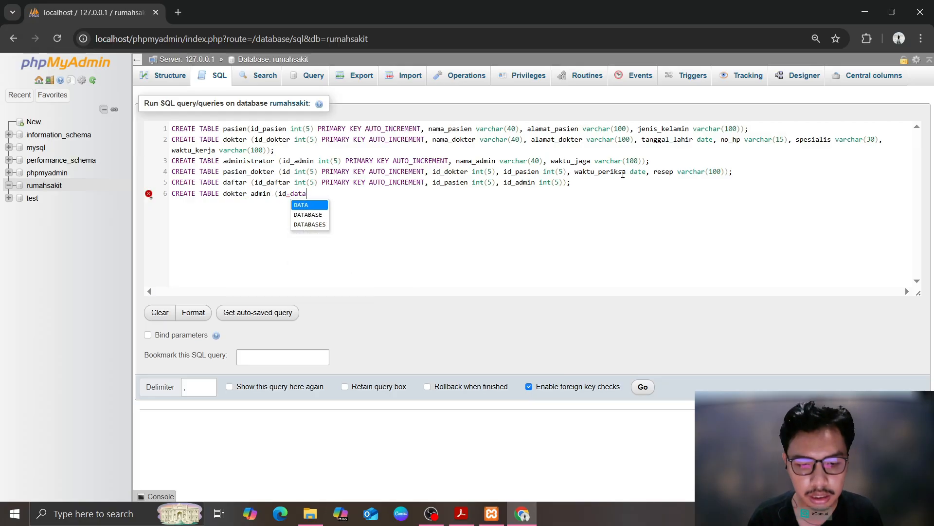
pyautogui.write(' int(5)')
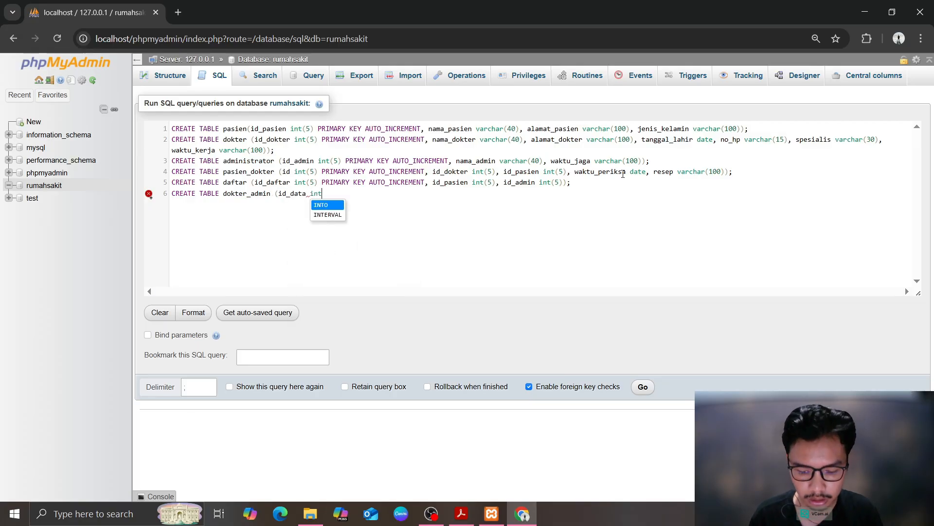
pyautogui.write(' PRIMARY key auto')
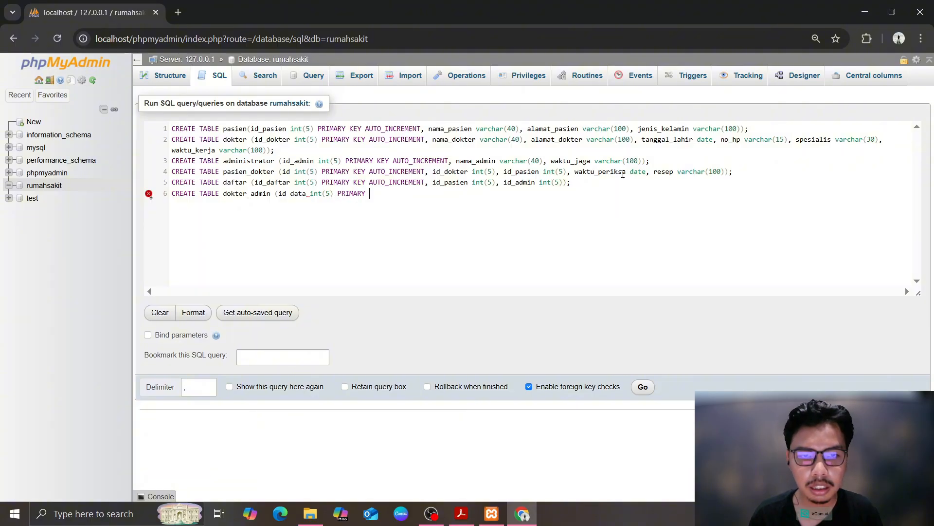
pyautogui.press('BackSpace')
pyautogui.press('BackSpace')
pyautogui.press('BackSpace')
pyautogui.press('BackSpace')
pyautogui.press('BackSpace')
pyautogui.press('BackSpace')
pyautogui.press('BackSpace')
pyautogui.press('BackSpace')
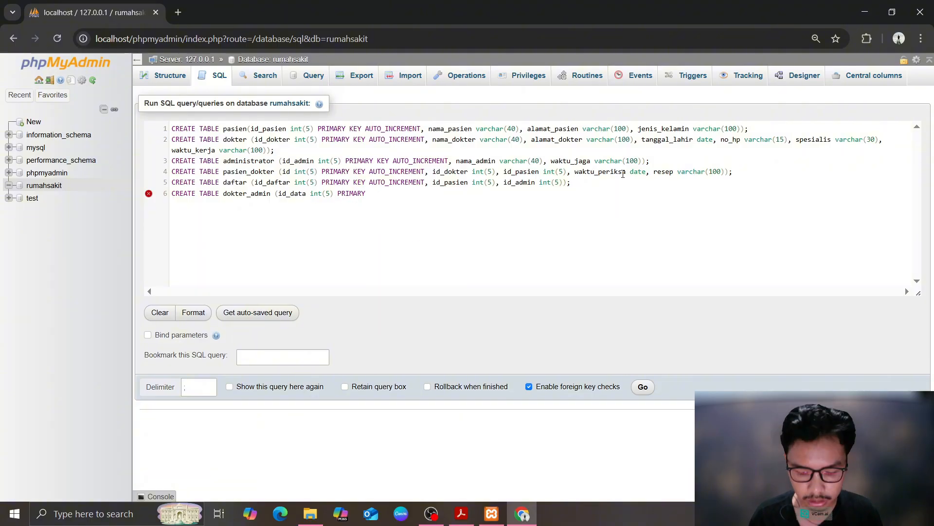
pyautogui.write('KEY AUTO')
pyautogui.press('Return')
pyautogui.write(',')
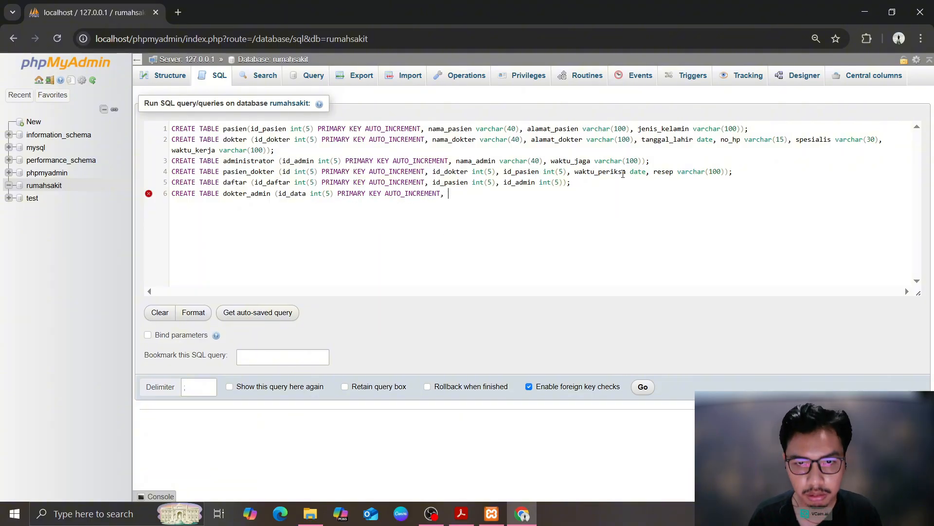
pyautogui.write(' id_dokter int(5)')
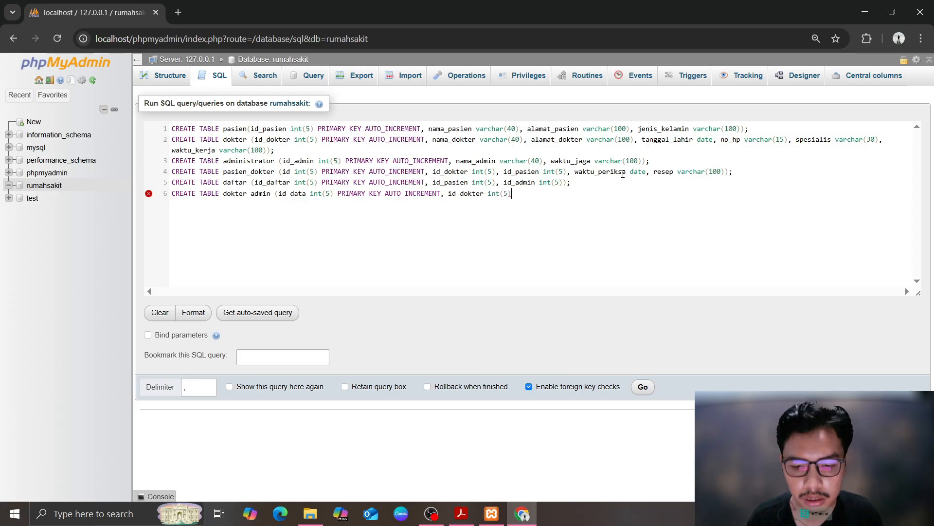
pyautogui.write(', id_admin ')
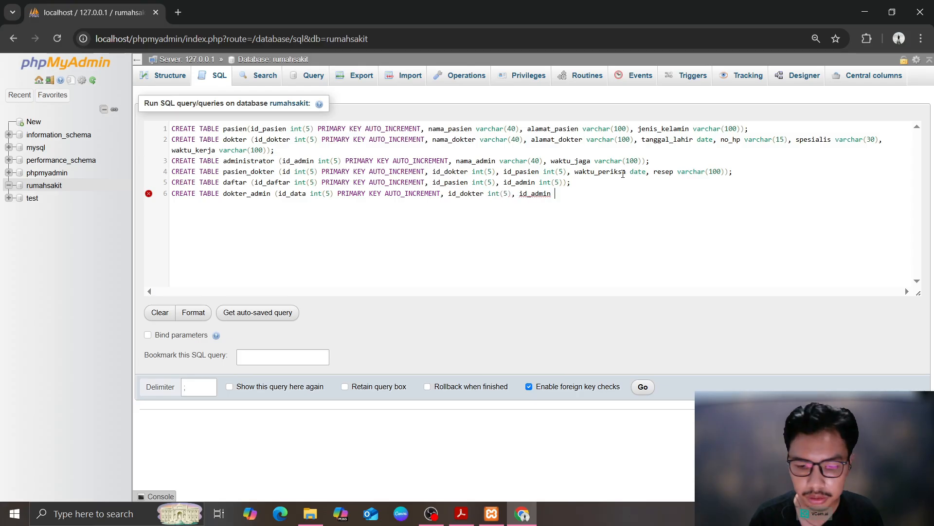
pyautogui.write('int(5));')
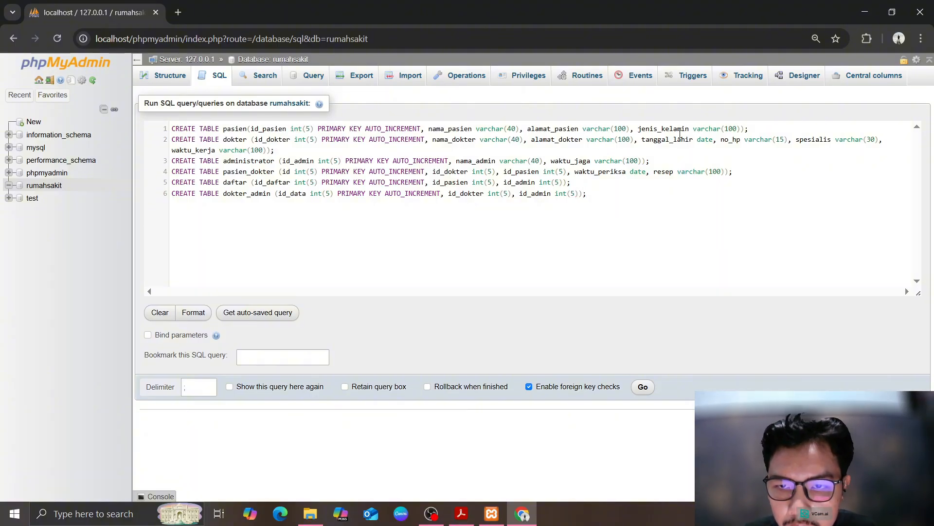
pyautogui.click(735, 129)
pyautogui.press('BackSpace')
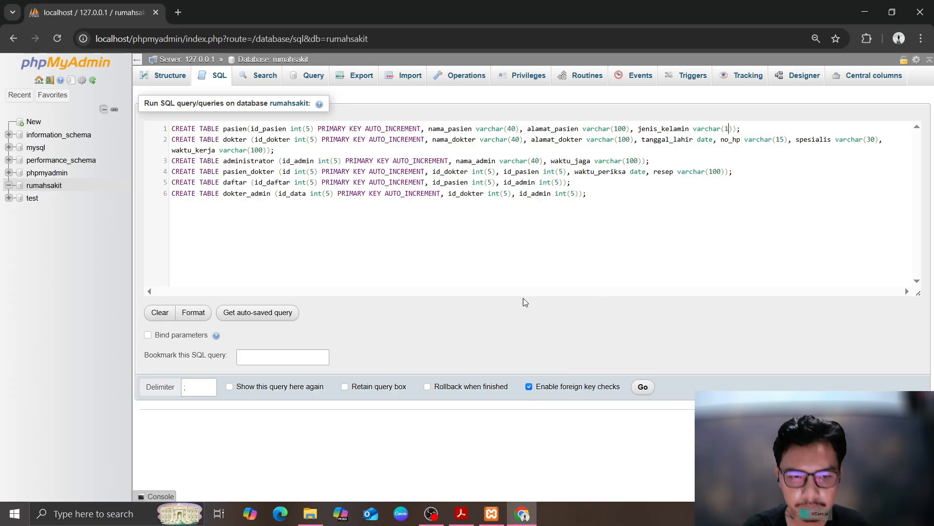
# Run the CREATE TABLE queries and view the dokter table's column structure
pyautogui.click(642, 386)
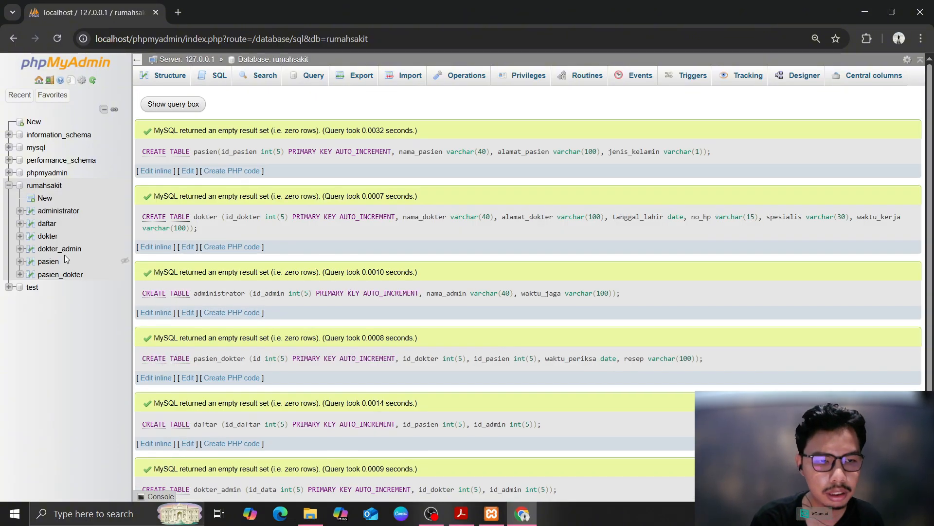
pyautogui.click(265, 59)
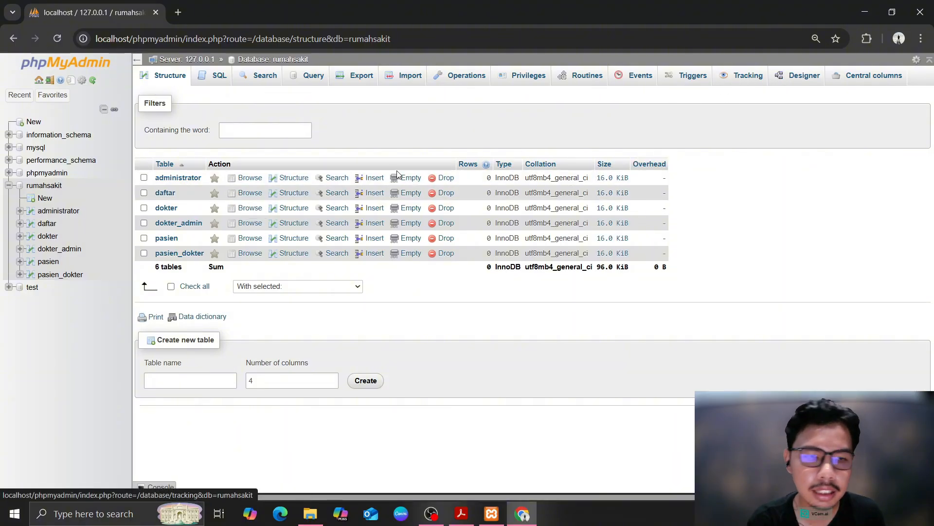
pyautogui.click(166, 209)
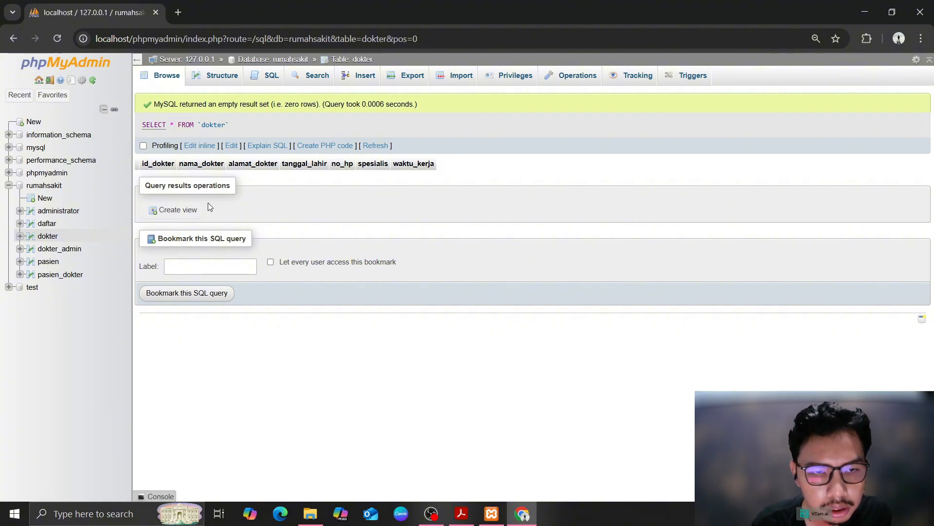
pyautogui.click(213, 76)
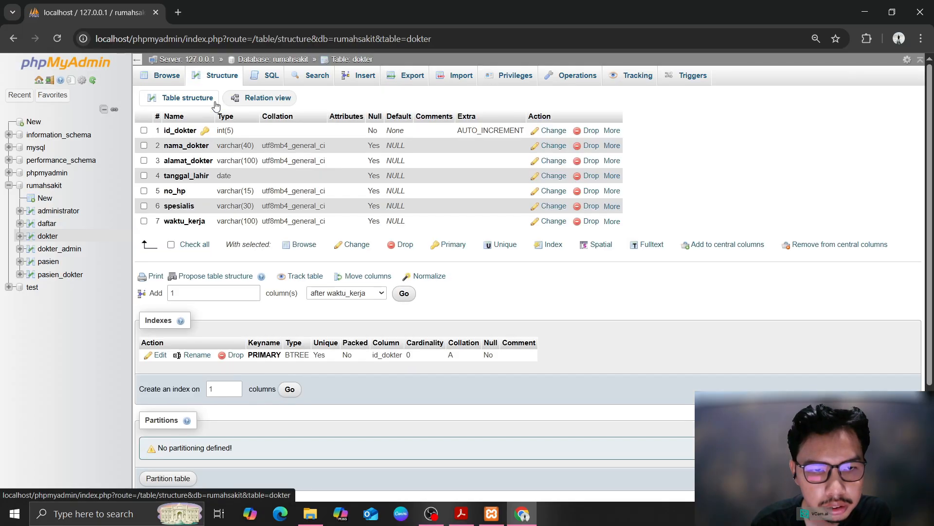
# In dokter_admin's structure, choose to add an index on id_dokter
pyautogui.click(64, 250)
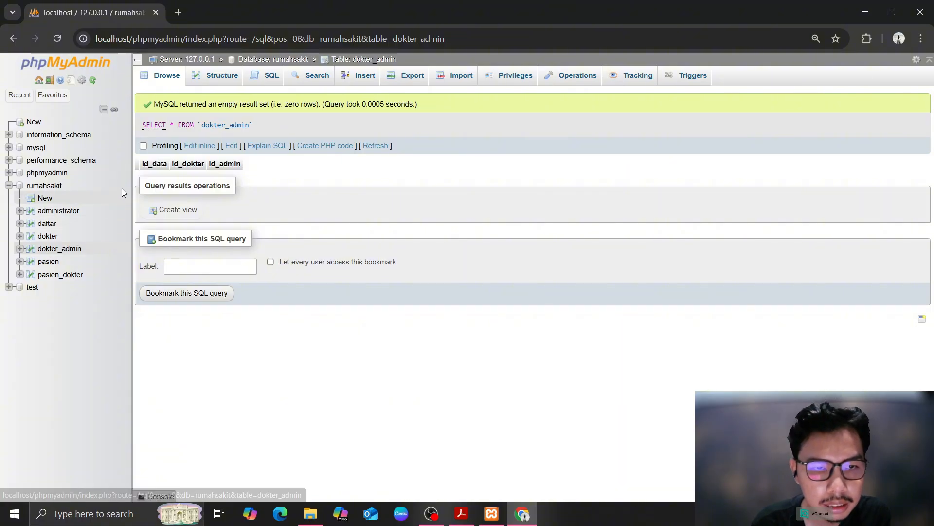
pyautogui.click(202, 85)
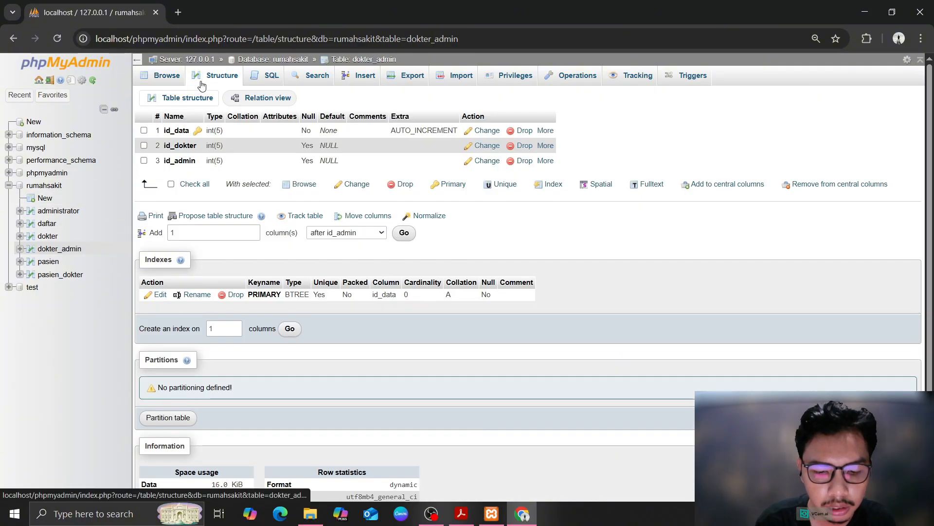
pyautogui.click(549, 147)
pyautogui.click(487, 179)
# Confirm indexes on dokter_admin's id_dokter and id_admin columns
pyautogui.click(480, 308)
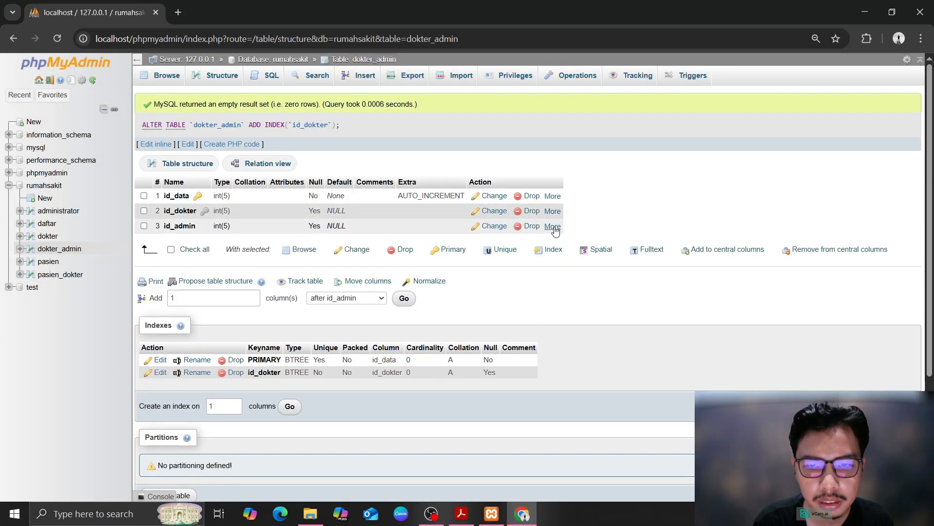
pyautogui.click(552, 227)
pyautogui.click(508, 259)
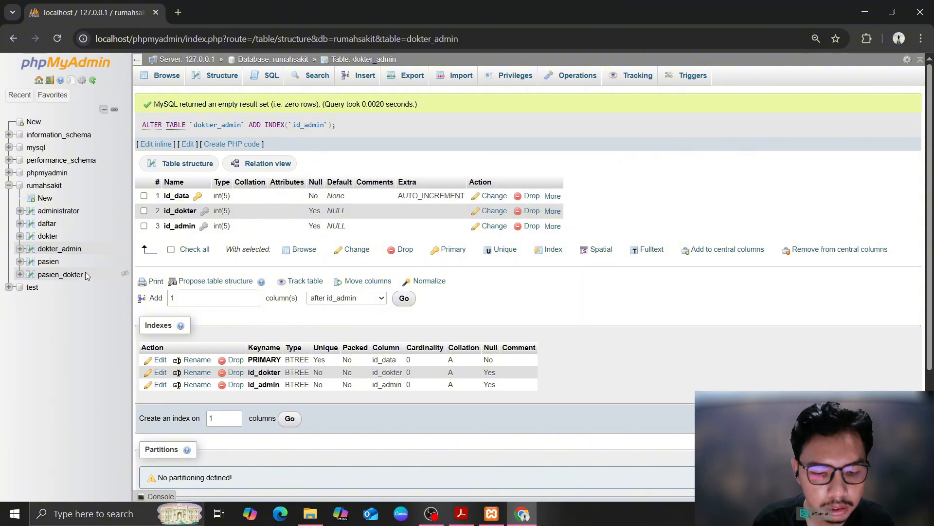
# Add indexes on daftar's id_pasien and id_admin columns
pyautogui.click(69, 223)
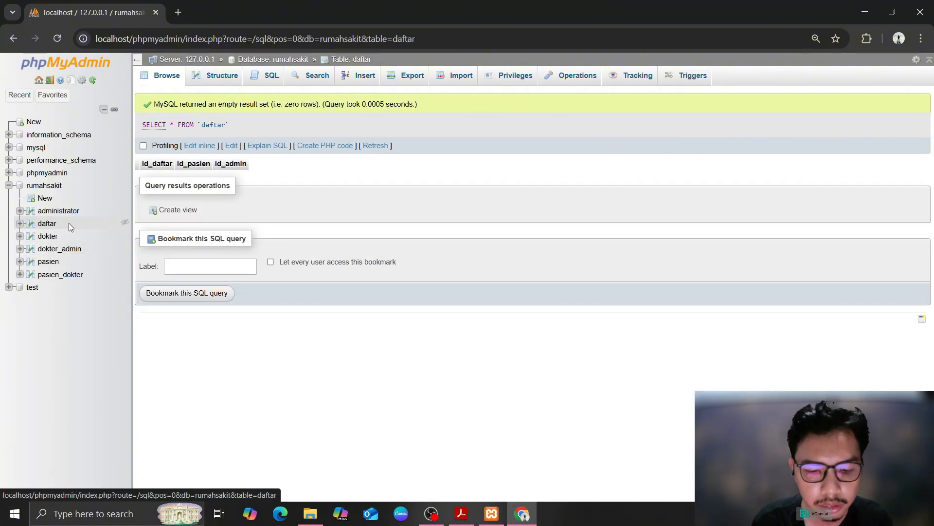
pyautogui.click(217, 74)
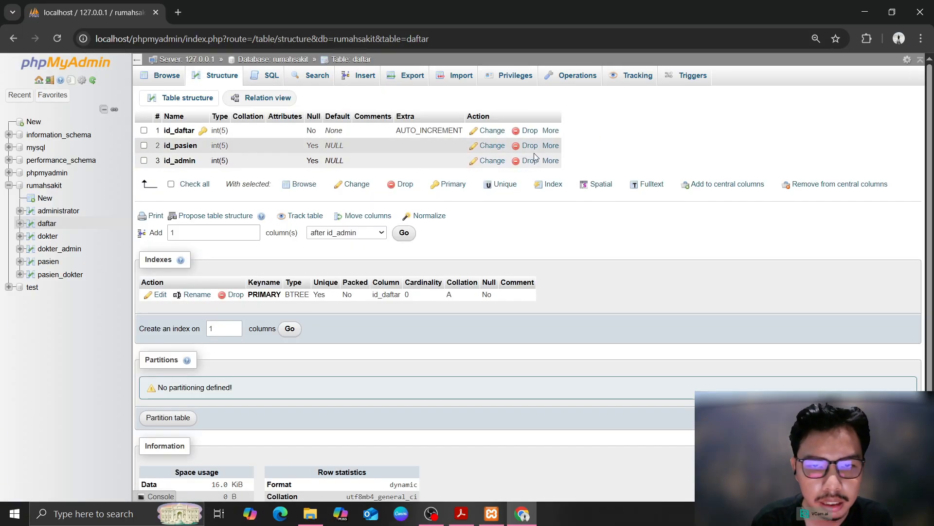
pyautogui.moveTo(548, 148)
pyautogui.click(497, 180)
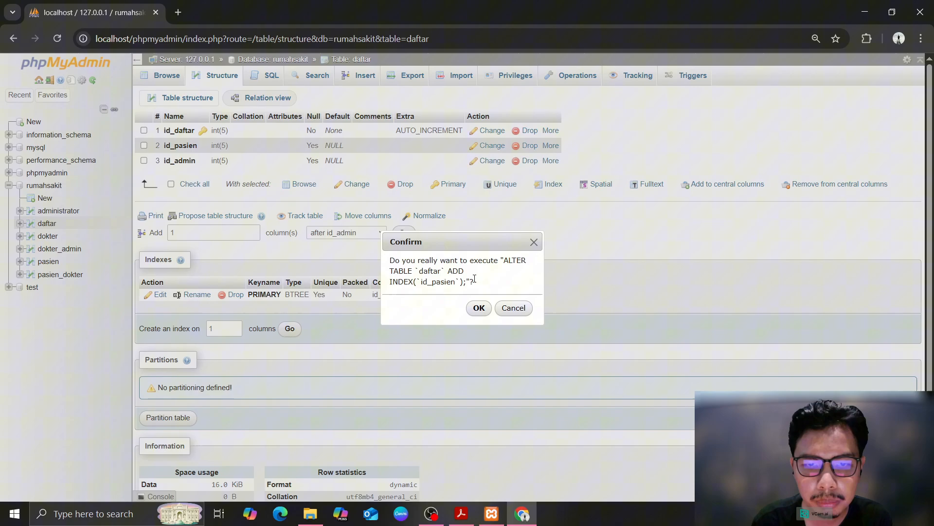
pyautogui.click(479, 309)
pyautogui.moveTo(552, 227)
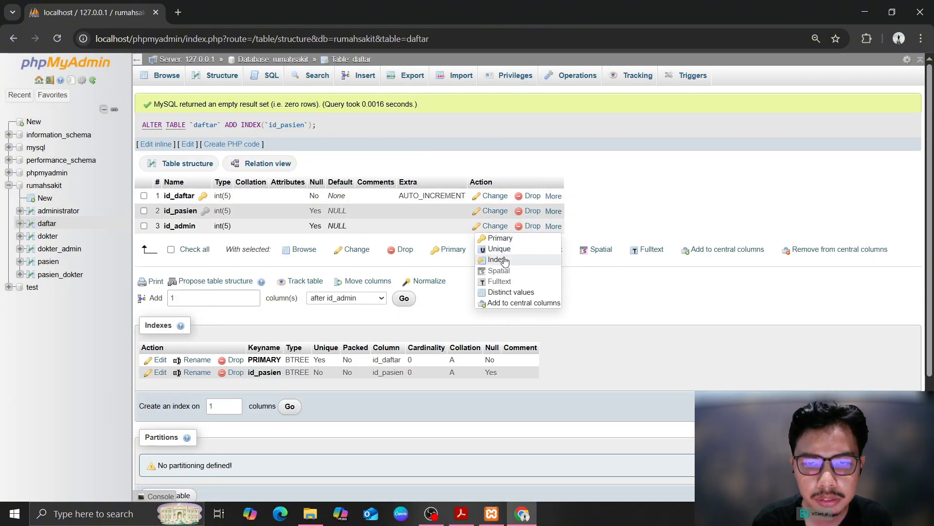
pyautogui.click(501, 260)
pyautogui.click(479, 308)
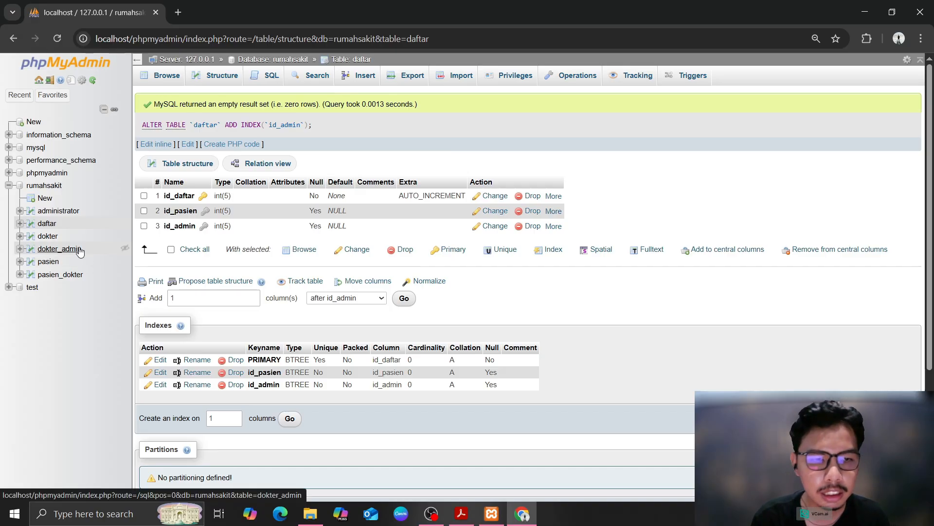
# Index pasien_dokter's id_dokter and id_pasien, then return to the rumahsakit table list
pyautogui.click(60, 275)
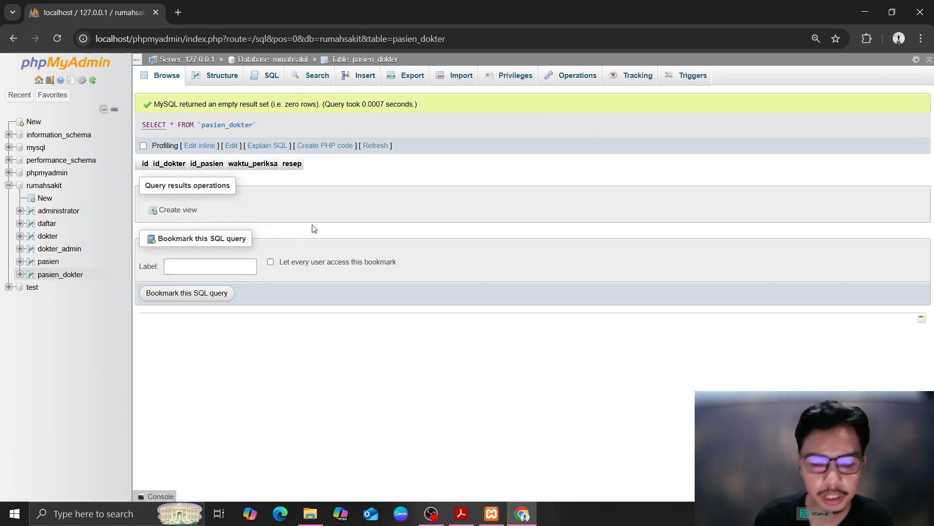
pyautogui.click(222, 77)
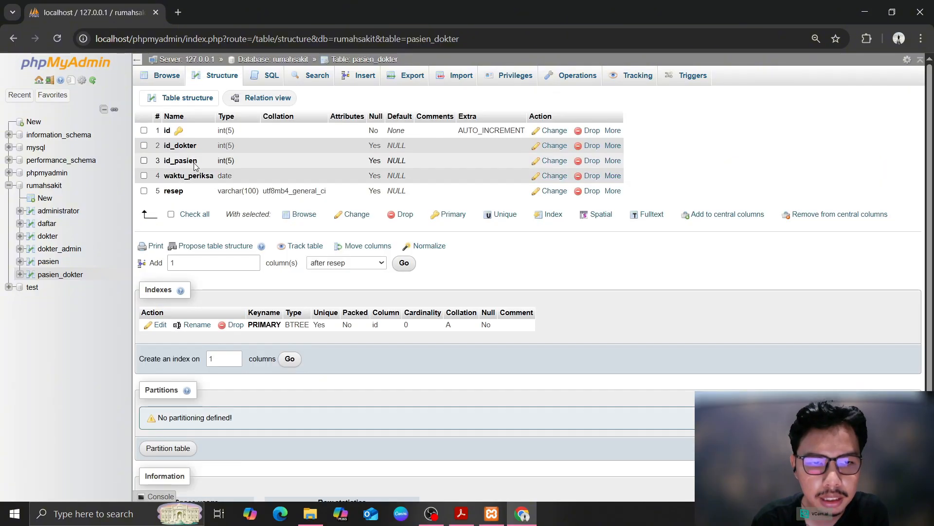
pyautogui.click(612, 146)
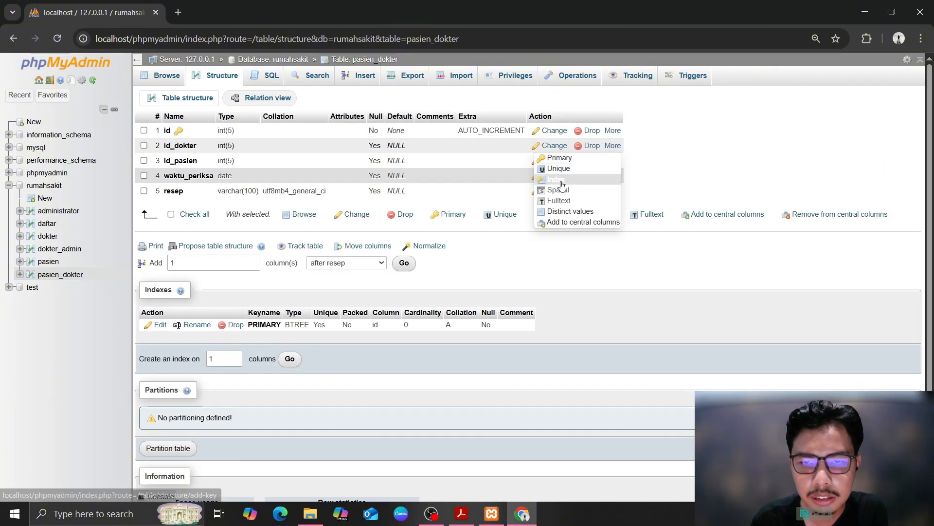
pyautogui.click(559, 180)
pyautogui.click(480, 308)
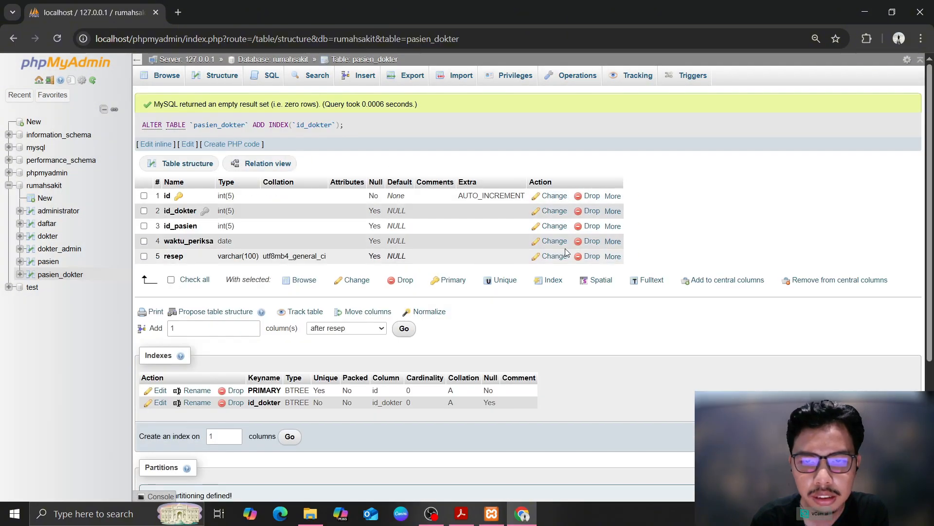
pyautogui.click(612, 226)
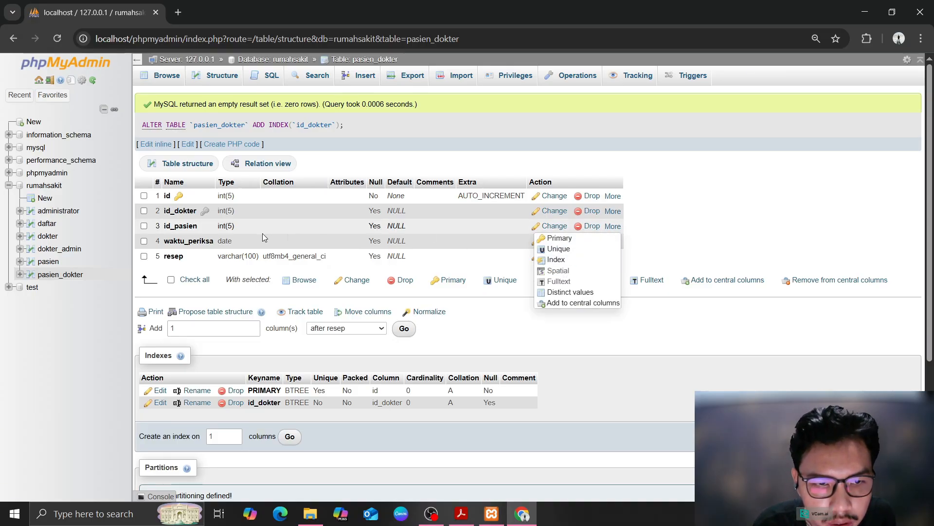
pyautogui.click(613, 226)
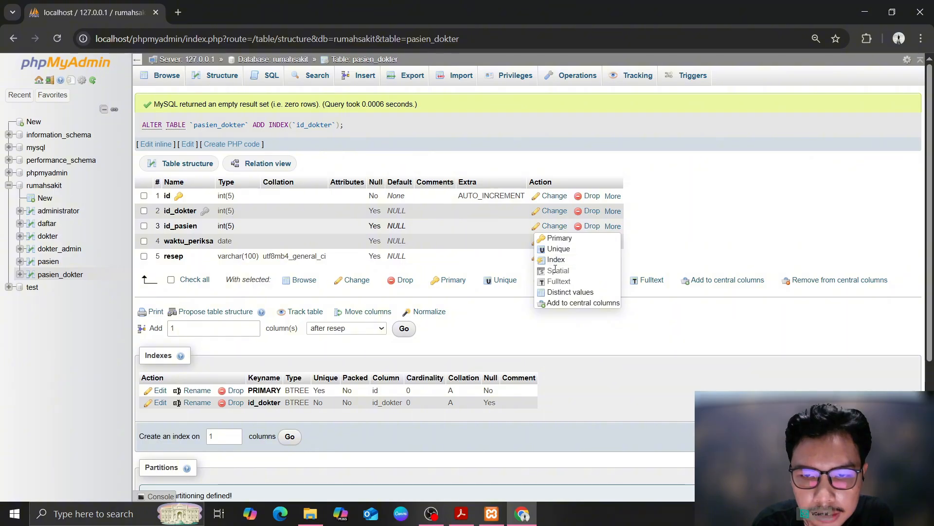
pyautogui.click(556, 260)
pyautogui.click(475, 308)
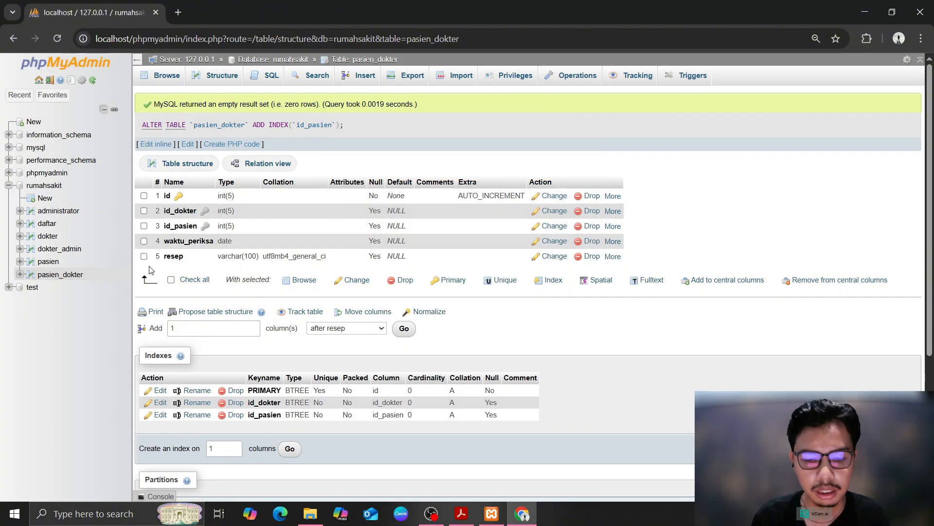
pyautogui.click(273, 59)
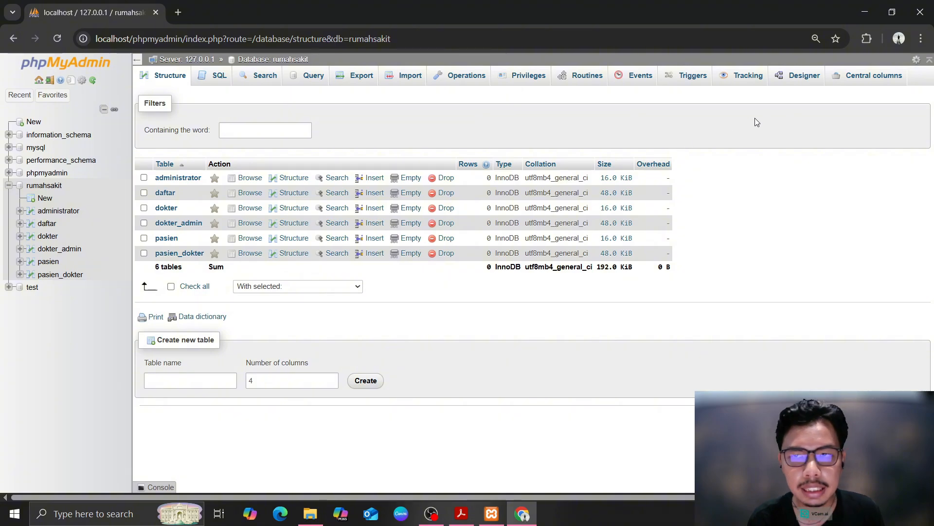
# In Designer, arrange the six table boxes into a top and bottom row
pyautogui.click(800, 78)
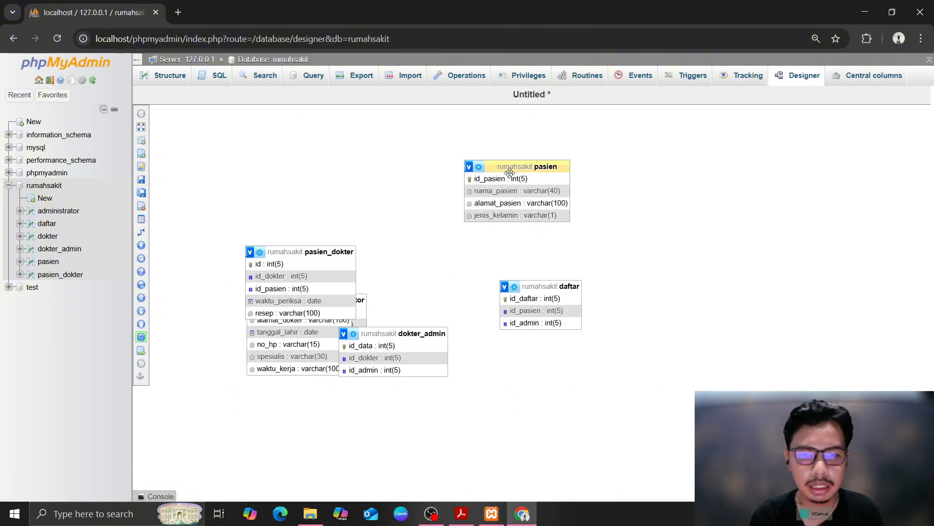
pyautogui.moveTo(318, 254); pyautogui.dragTo(483, 263)
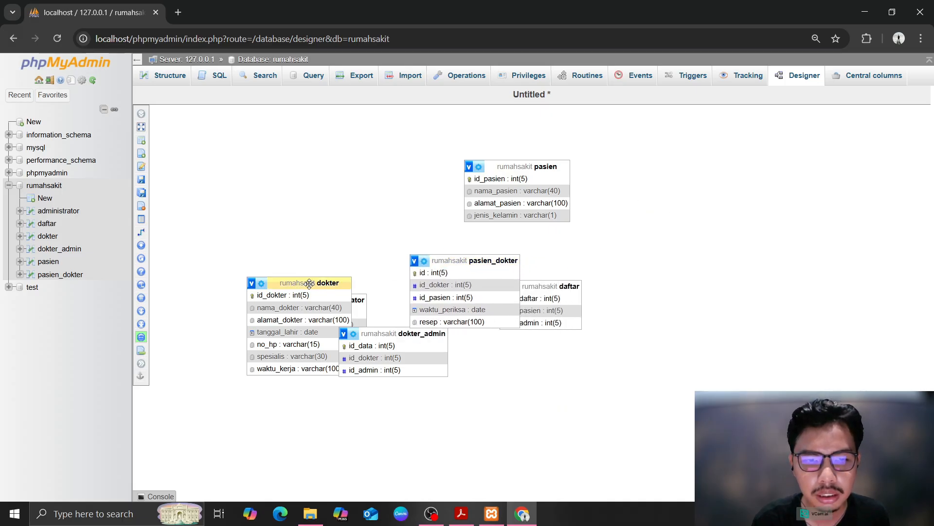
pyautogui.moveTo(308, 287); pyautogui.dragTo(536, 303)
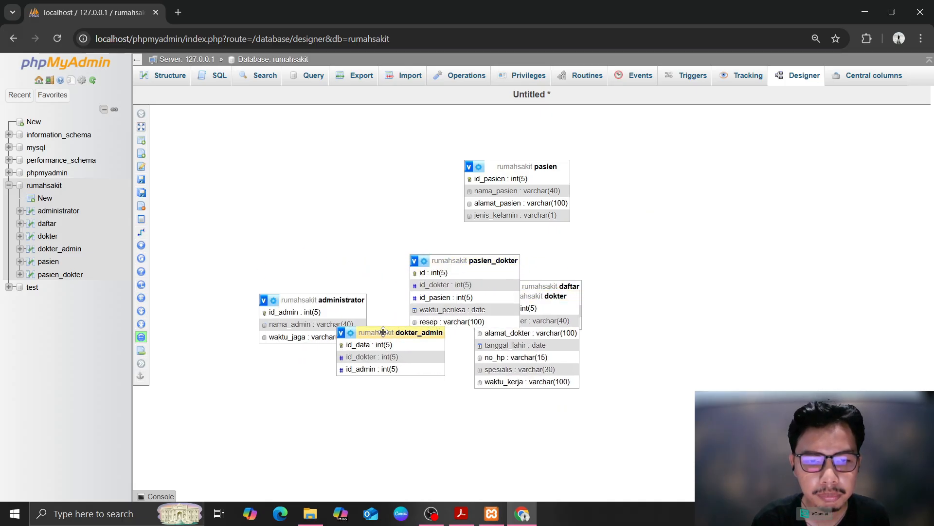
pyautogui.moveTo(370, 333); pyautogui.dragTo(272, 198)
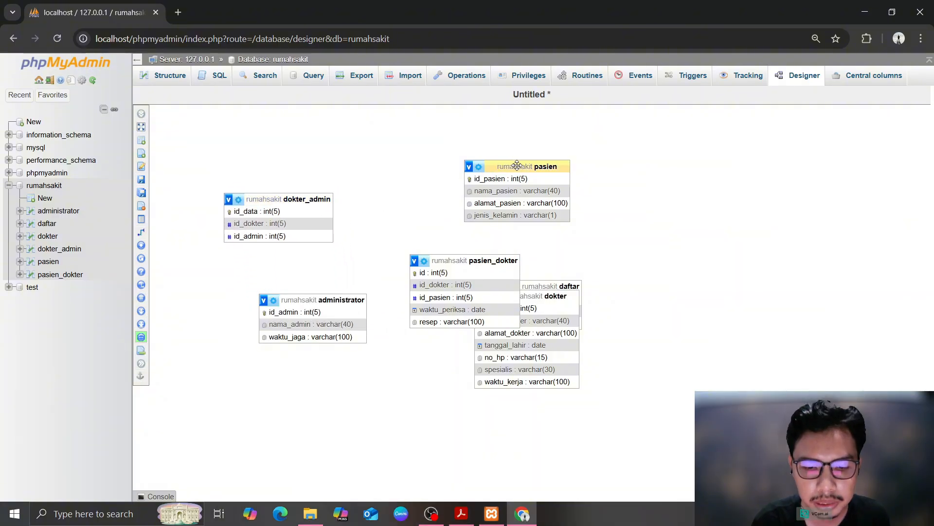
pyautogui.moveTo(344, 299); pyautogui.dragTo(418, 198)
pyautogui.moveTo(507, 165); pyautogui.dragTo(650, 302)
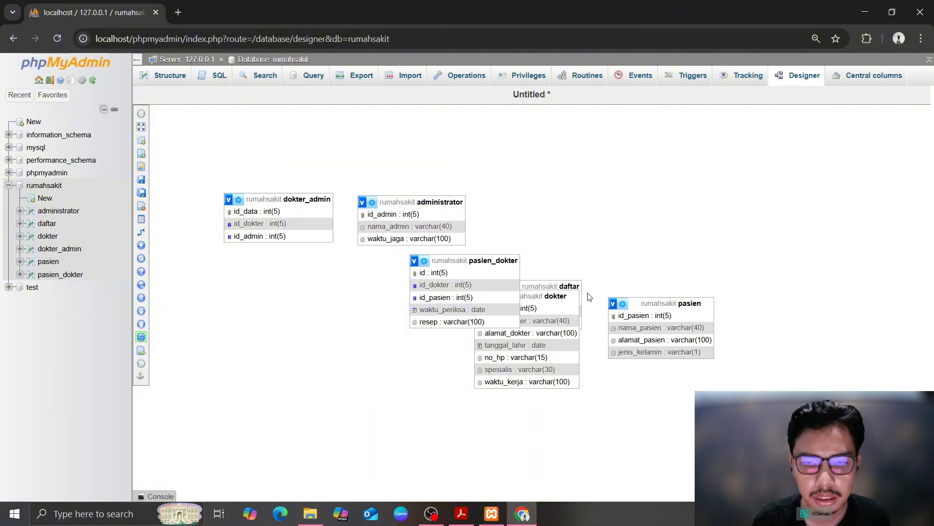
pyautogui.moveTo(555, 295); pyautogui.dragTo(302, 285)
pyautogui.moveTo(477, 261); pyautogui.dragTo(432, 293)
pyautogui.moveTo(547, 284); pyautogui.dragTo(579, 200)
pyautogui.moveTo(430, 199); pyautogui.dragTo(465, 197)
pyautogui.moveTo(584, 201); pyautogui.dragTo(663, 195)
pyautogui.moveTo(482, 200); pyautogui.dragTo(507, 188)
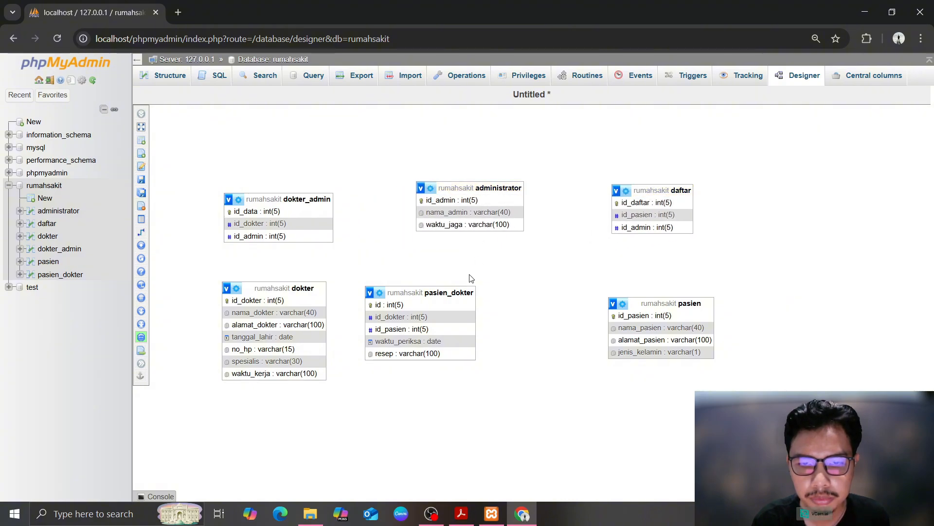
pyautogui.moveTo(459, 292); pyautogui.dragTo(506, 295)
pyautogui.moveTo(651, 306); pyautogui.dragTo(650, 302)
# Save the diagram layout as the page 'rumahsakit'
pyautogui.click(144, 180)
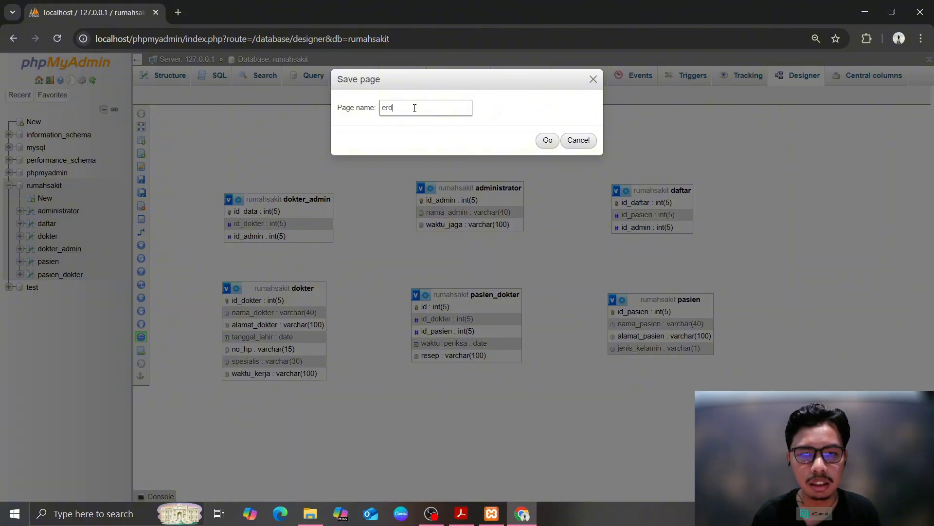
pyautogui.click(548, 141)
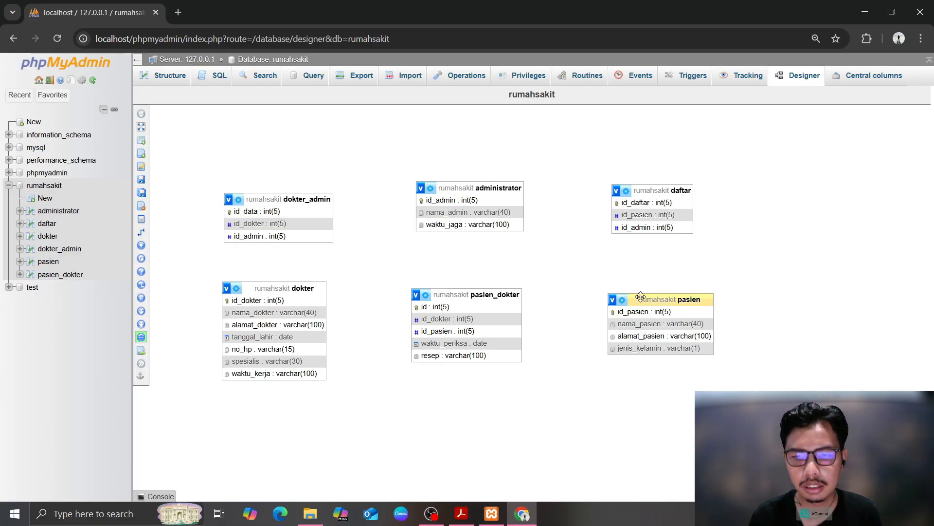
pyautogui.moveTo(640, 296); pyautogui.dragTo(639, 291)
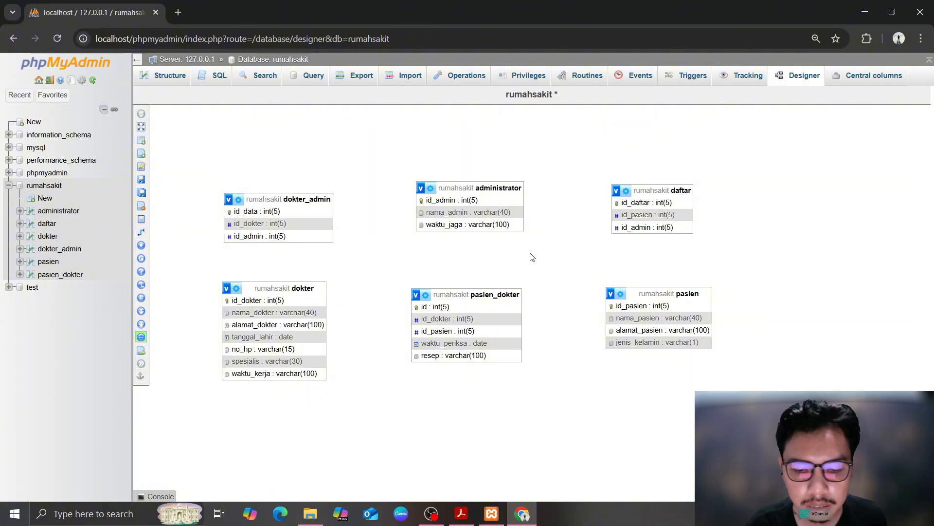
# Link daftar.id_admin to administrator.id_admin with CASCADE on delete and update
pyautogui.moveTo(144, 245)
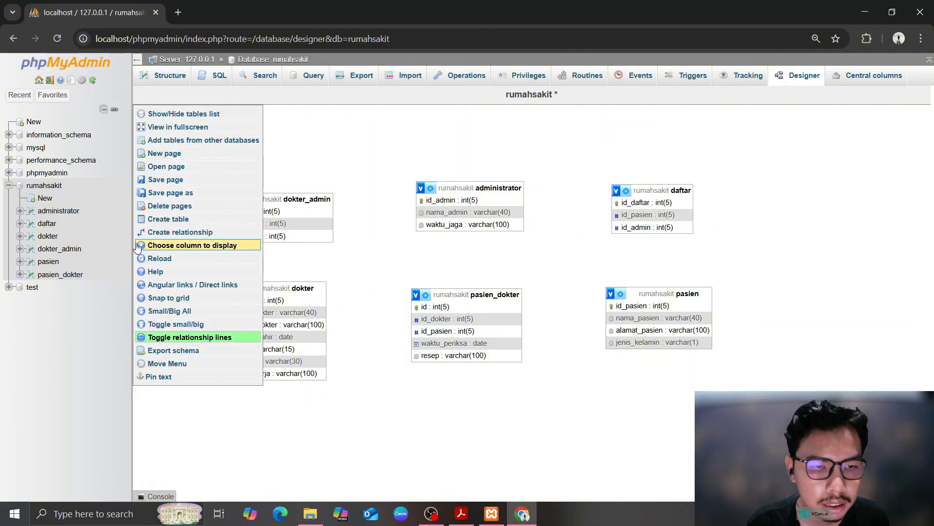
pyautogui.click(161, 232)
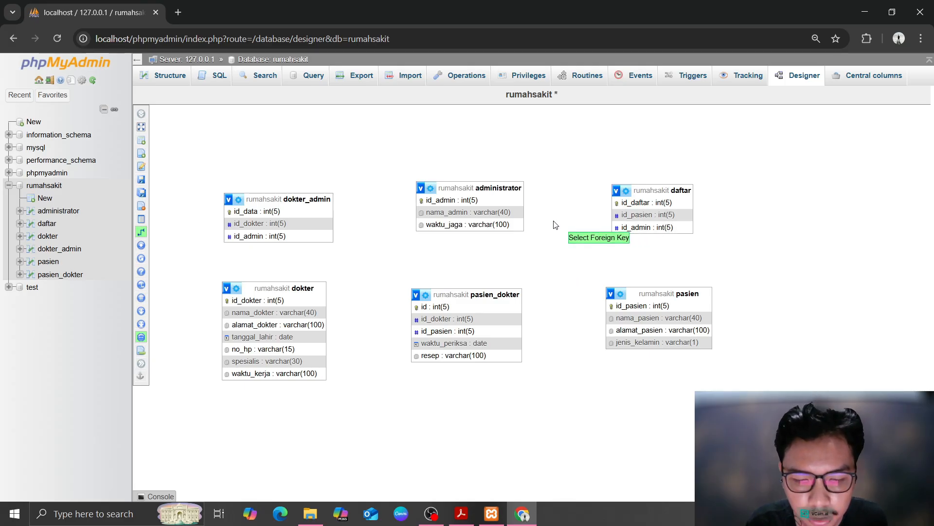
pyautogui.click(482, 199)
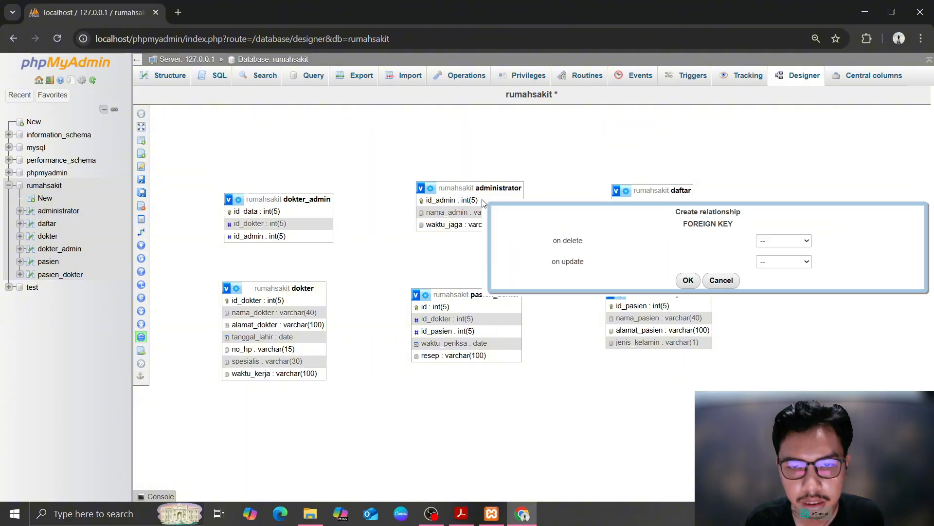
pyautogui.click(755, 242)
pyautogui.click(772, 261)
pyautogui.click(772, 261)
pyautogui.click(772, 283)
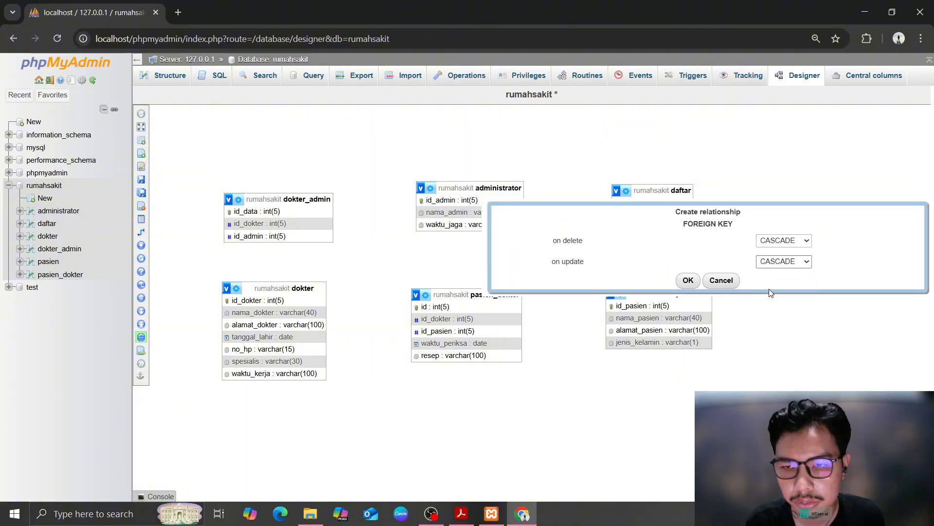
pyautogui.click(682, 281)
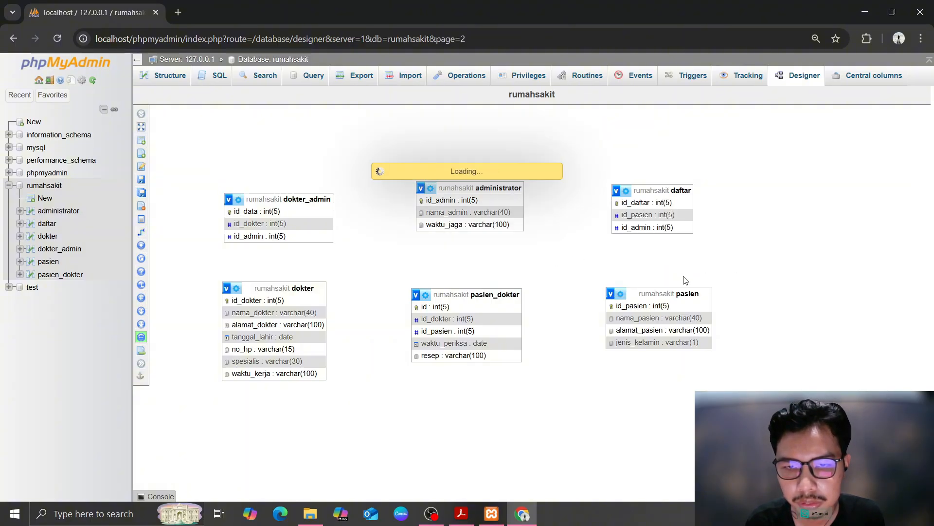
pyautogui.moveTo(144, 219)
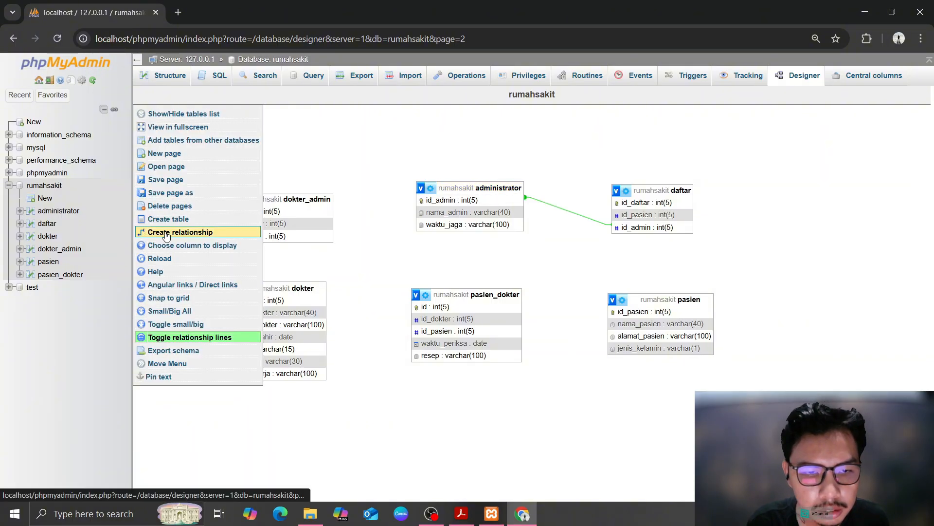
pyautogui.click(199, 232)
pyautogui.click(201, 235)
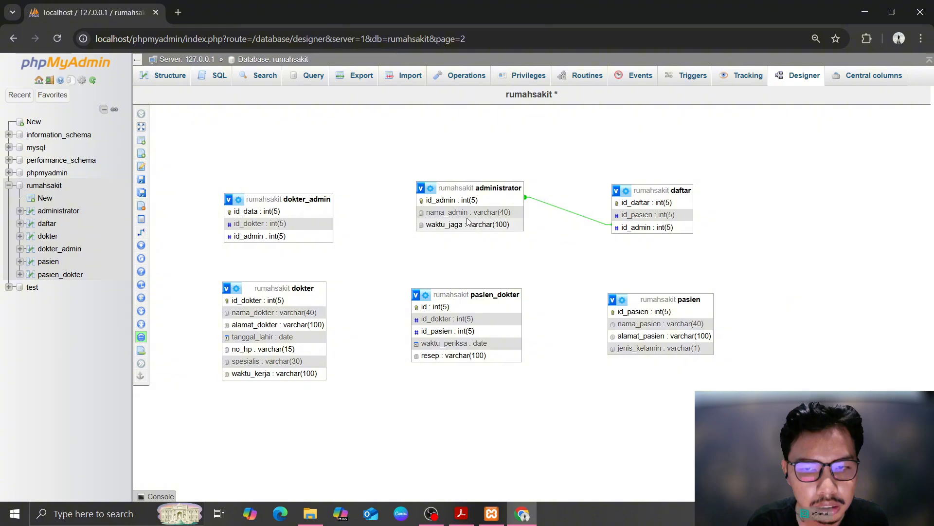
# Link dokter_admin.id_admin to administrator.id_admin, cascading on delete and update
pyautogui.rightClick(380, 213)
pyautogui.click(339, 198)
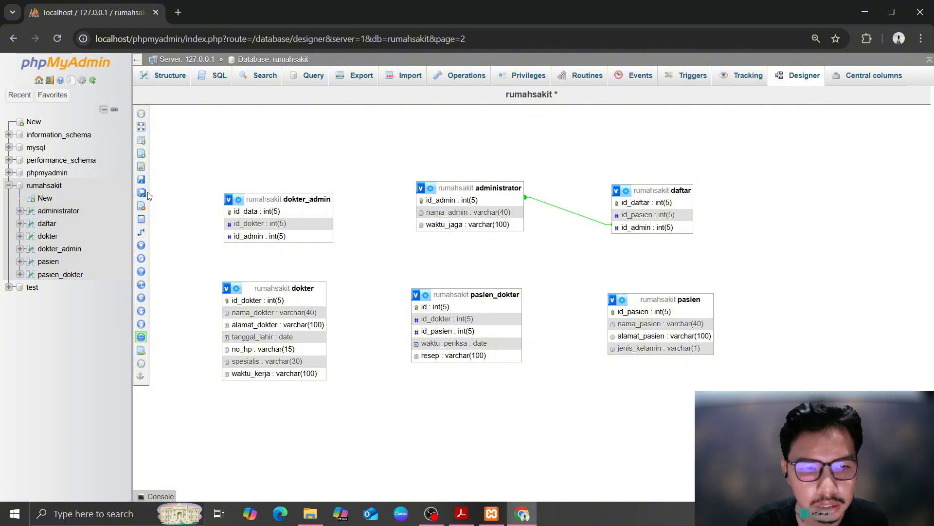
pyautogui.click(161, 232)
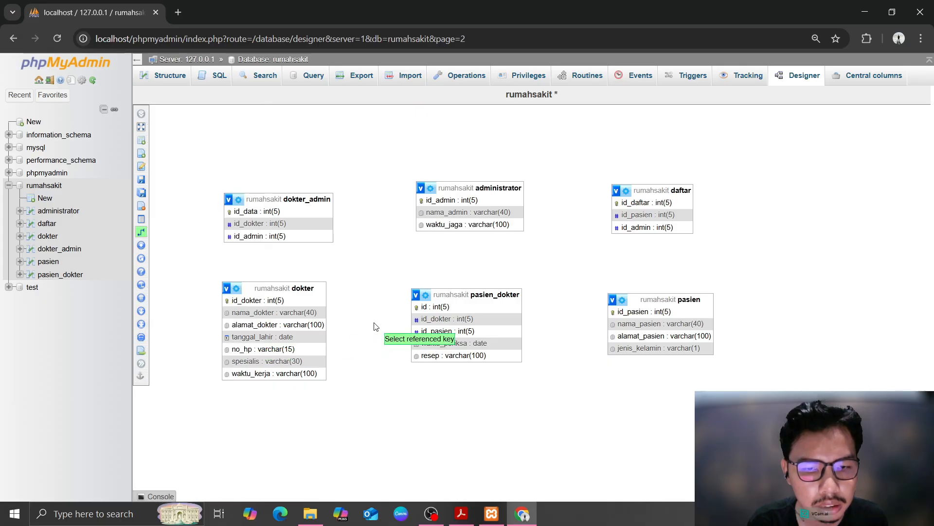
pyautogui.moveTo(142, 236)
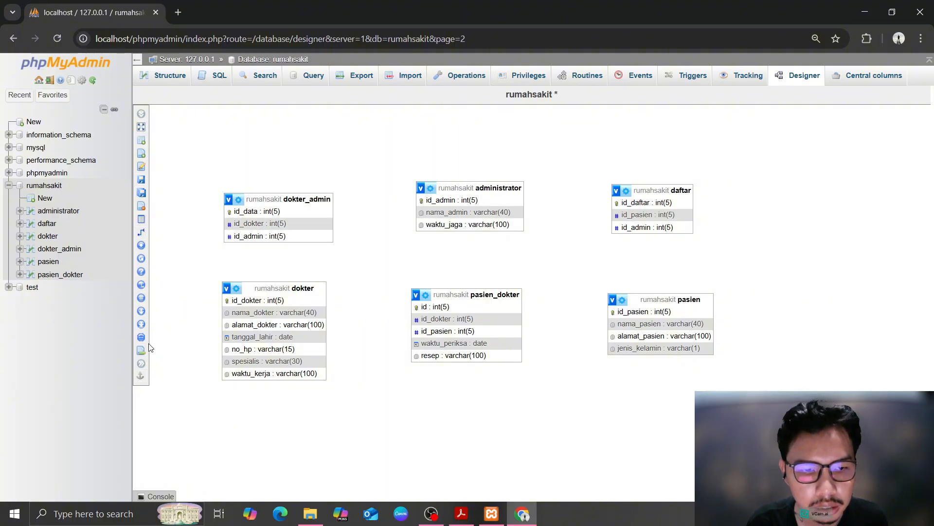
pyautogui.moveTo(148, 385)
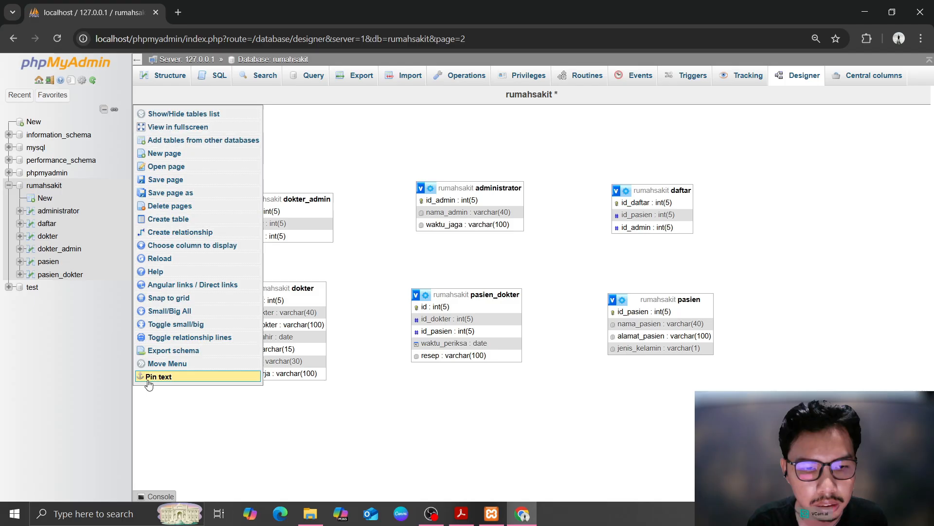
pyautogui.click(232, 232)
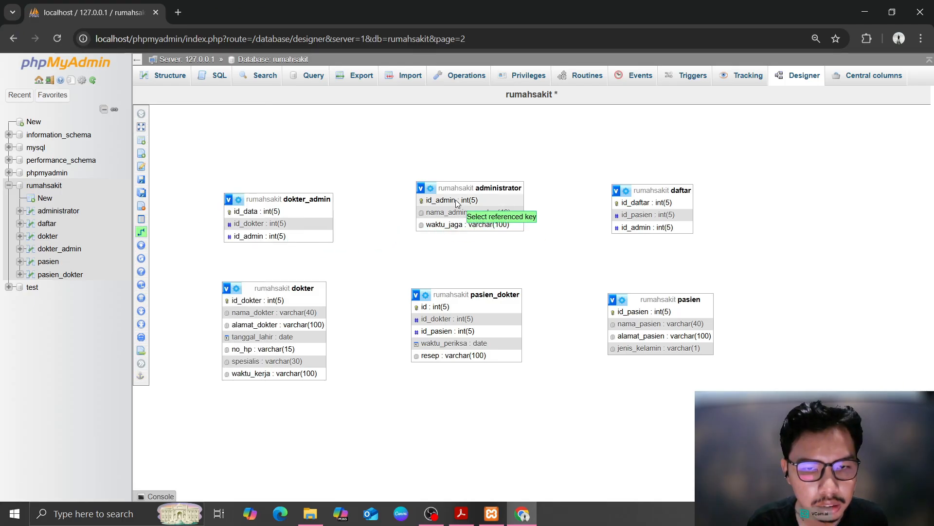
pyautogui.click(479, 200)
pyautogui.click(280, 237)
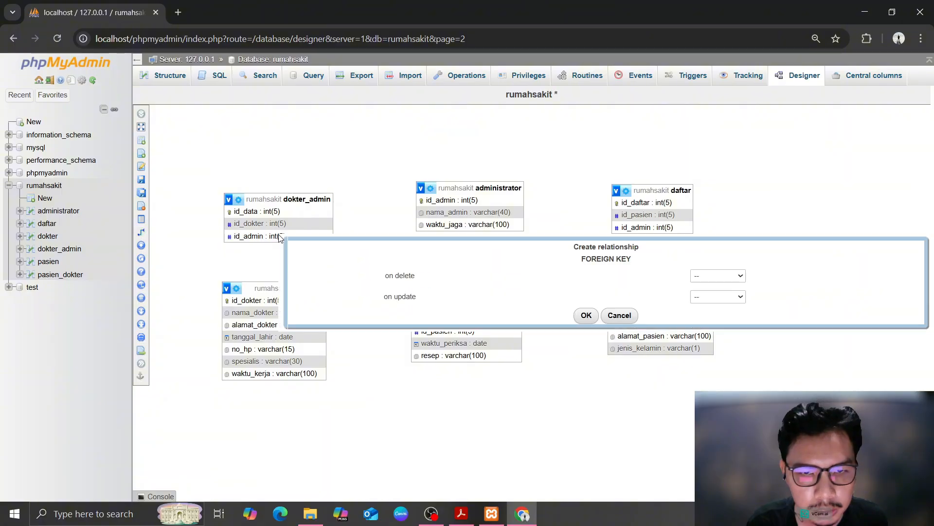
pyautogui.click(718, 275)
pyautogui.click(708, 302)
pyautogui.click(718, 297)
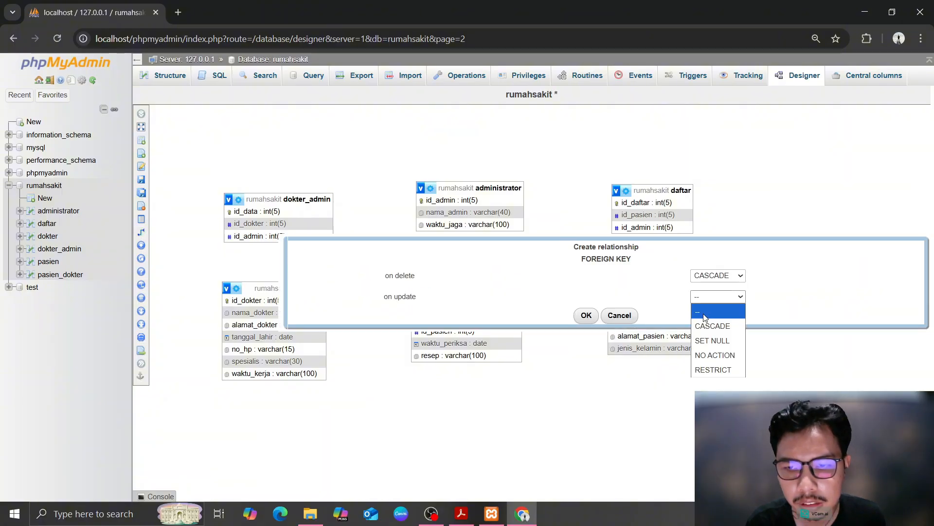
pyautogui.click(708, 325)
pyautogui.click(585, 316)
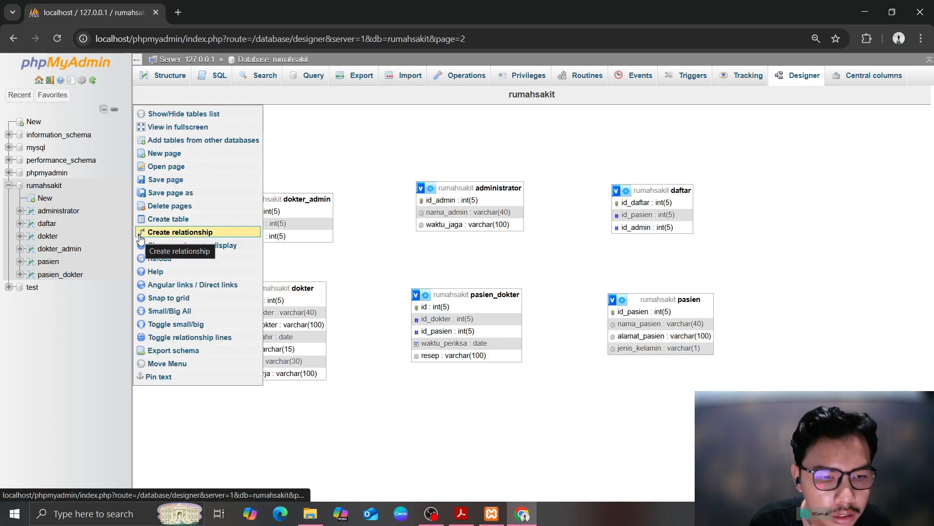
# Link dokter_admin.id_dokter and dokter.id_dokter, cascading on delete and update
pyautogui.click(168, 337)
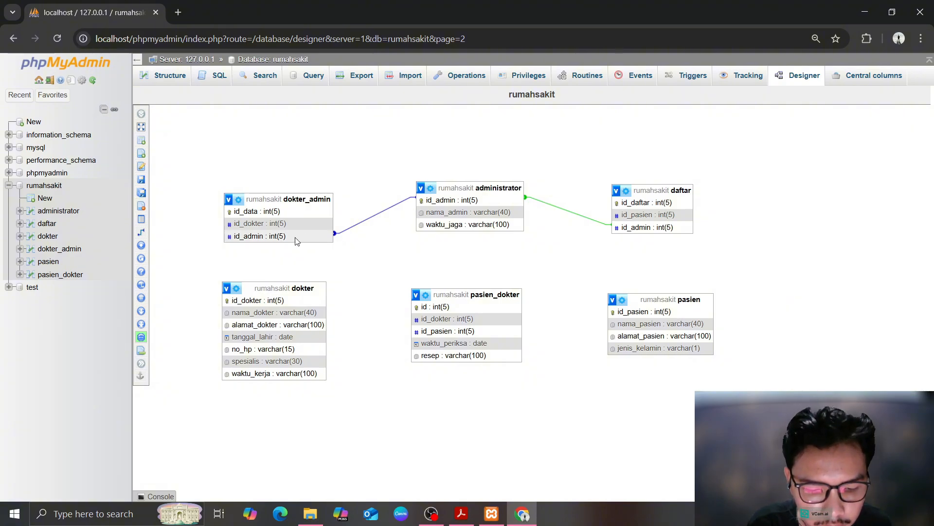
pyautogui.moveTo(155, 204)
pyautogui.click(158, 232)
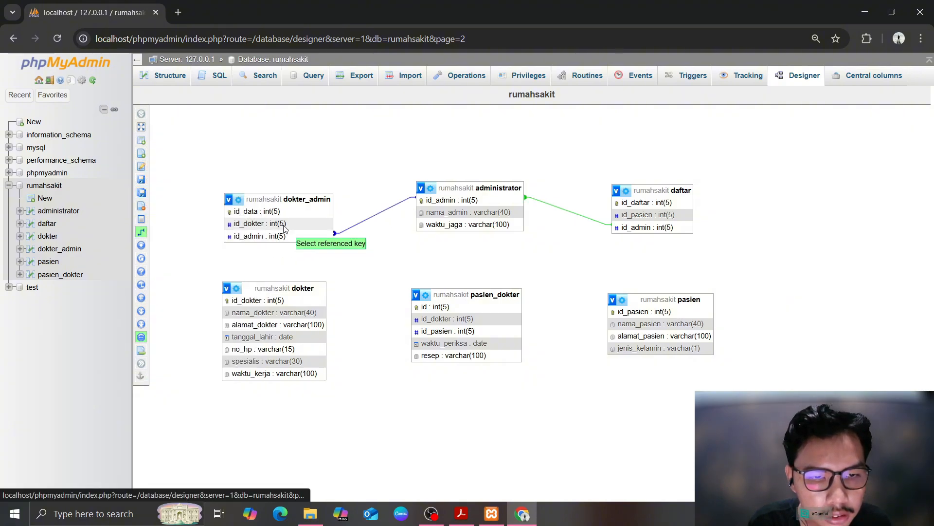
pyautogui.click(272, 224)
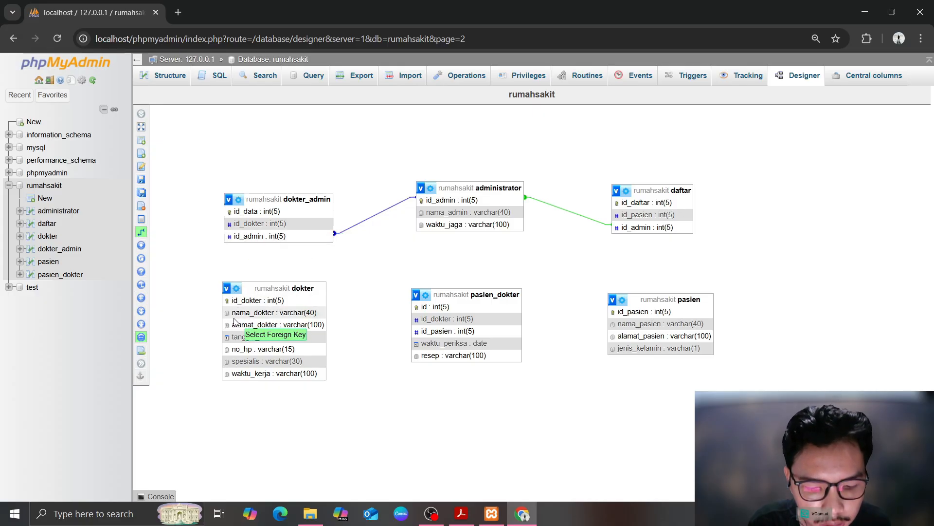
pyautogui.click(239, 302)
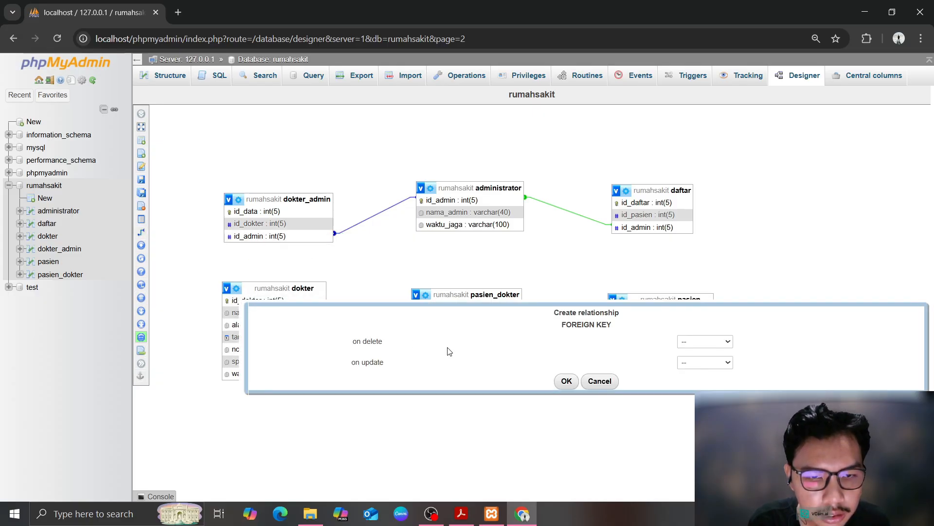
pyautogui.click(701, 341)
pyautogui.click(699, 370)
pyautogui.click(699, 362)
pyautogui.click(687, 391)
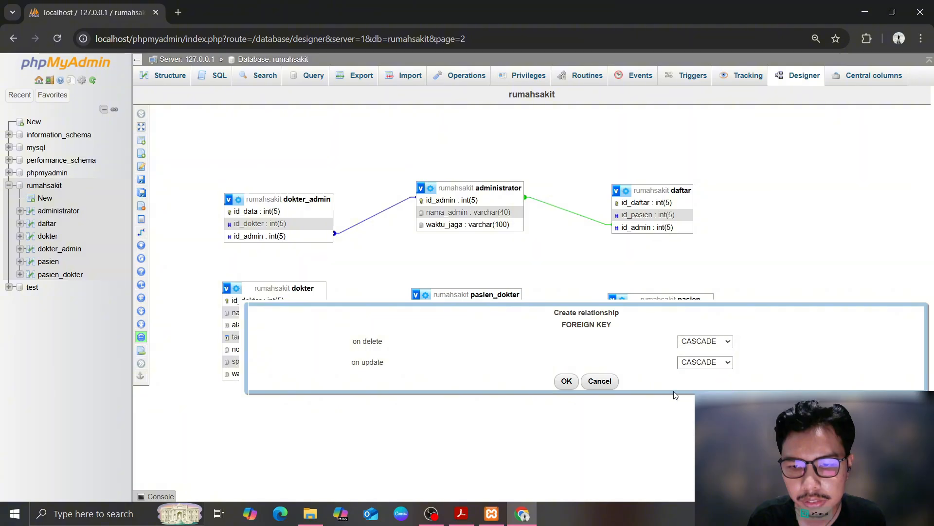
pyautogui.click(567, 382)
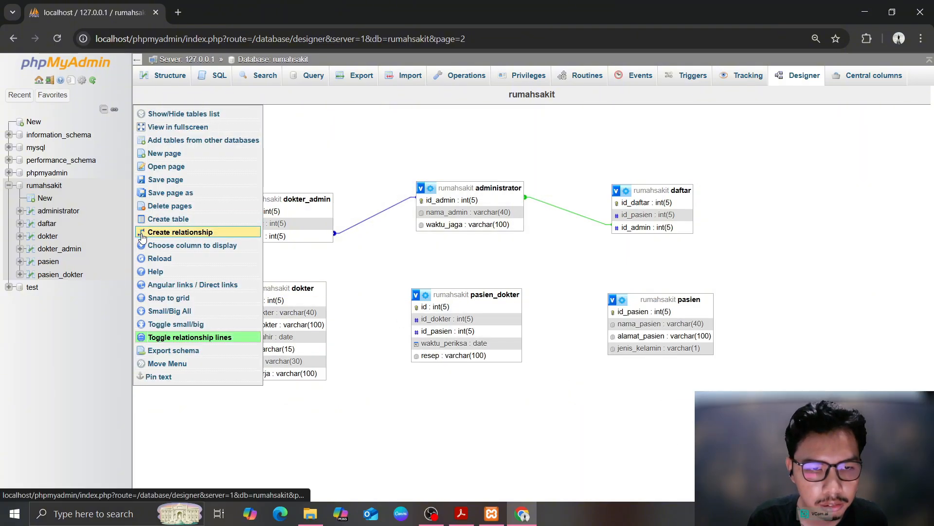
# Link pasien_dokter.id_dokter to dokter.id_dokter with CASCADE on delete
pyautogui.click(170, 231)
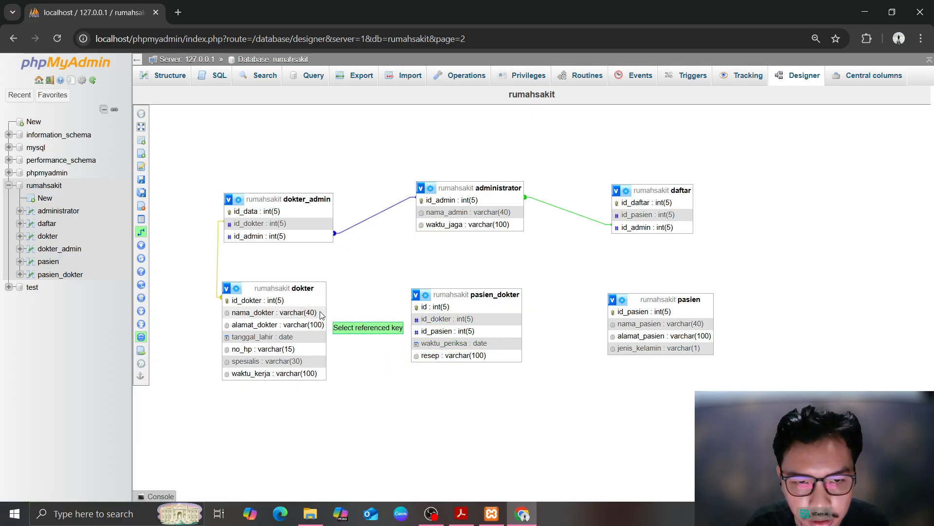
pyautogui.click(302, 300)
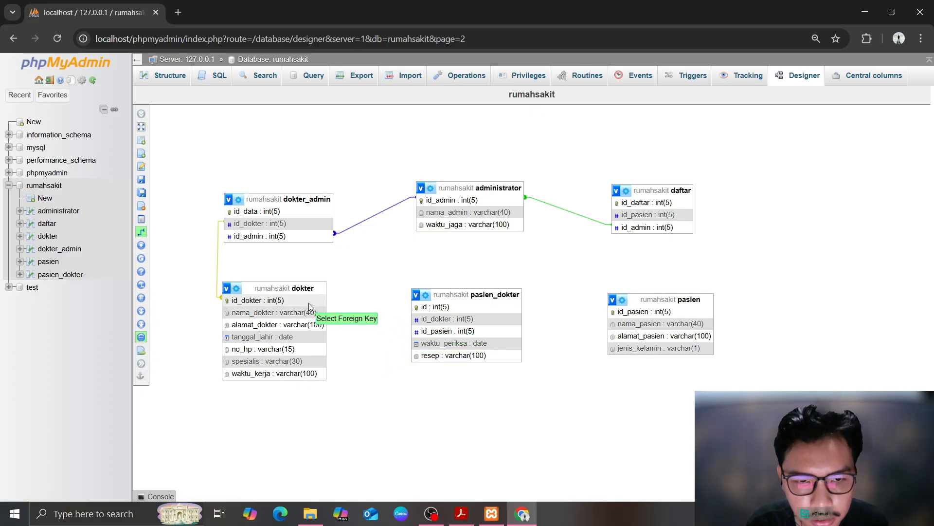
pyautogui.click(465, 319)
pyautogui.click(778, 362)
pyautogui.click(778, 374)
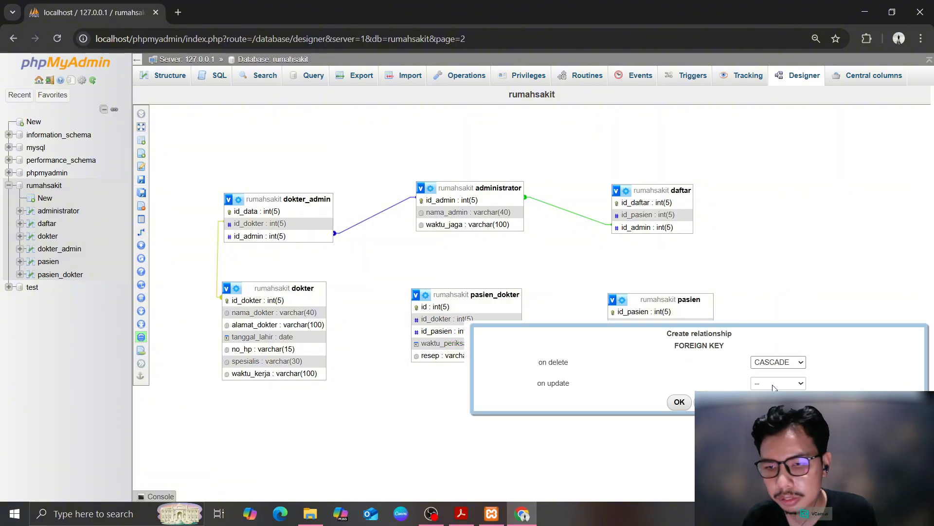
pyautogui.click(680, 402)
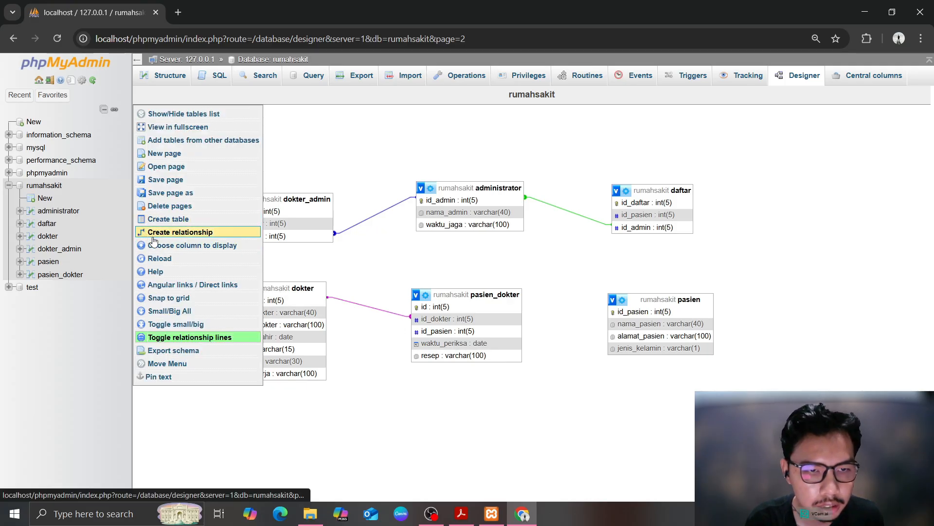
# Link daftar.id_pasien to pasien.id_pasien, cascading on delete and update
pyautogui.click(215, 232)
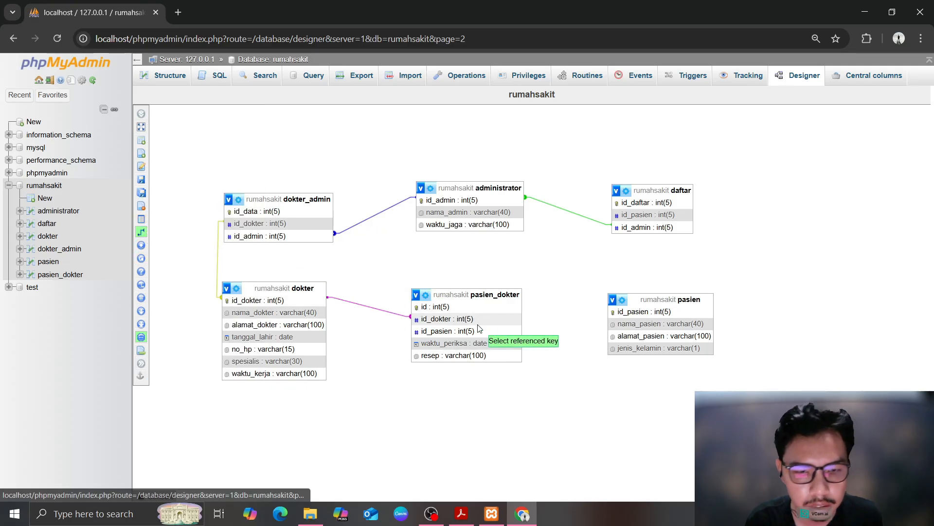
pyautogui.click(622, 313)
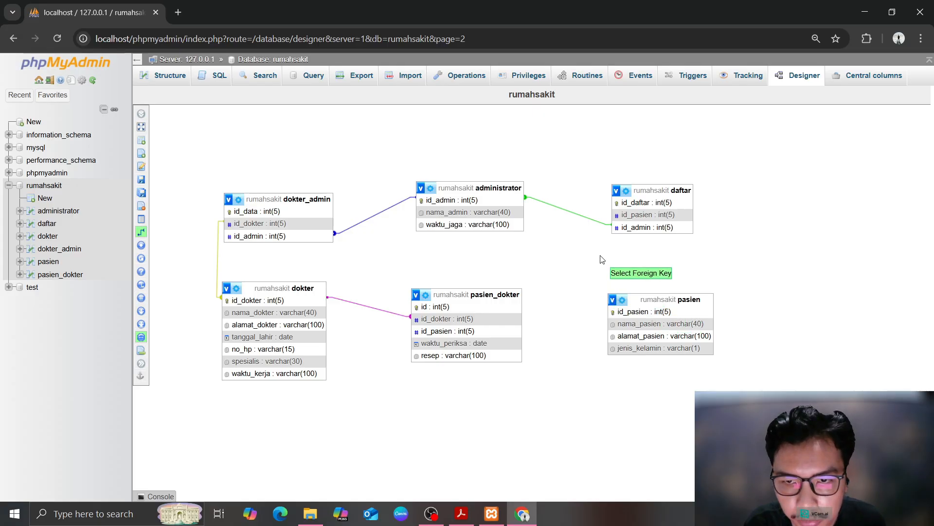
pyautogui.click(628, 215)
pyautogui.click(814, 255)
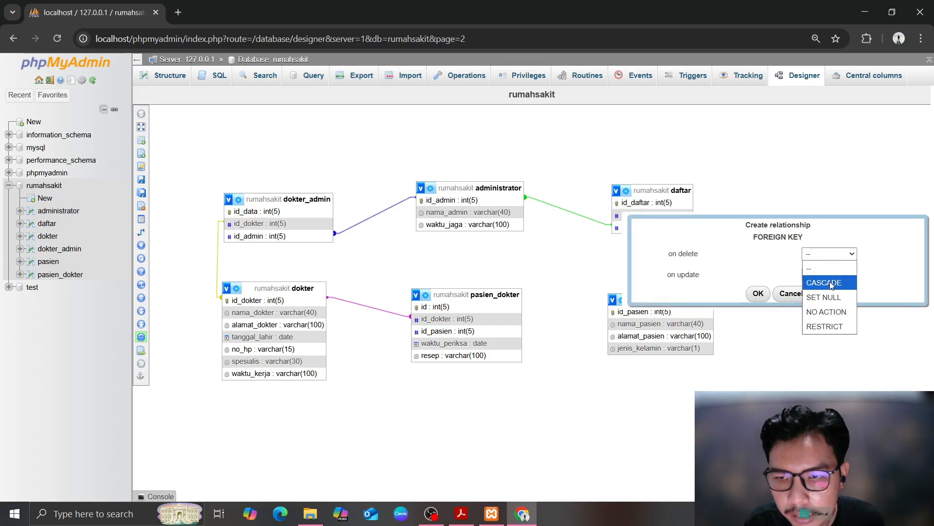
pyautogui.click(822, 284)
pyautogui.click(824, 273)
pyautogui.click(822, 305)
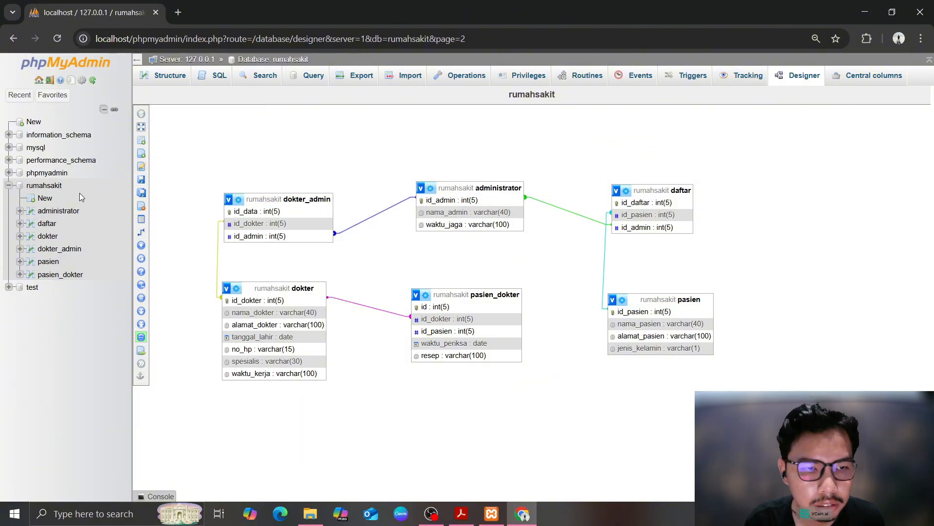
# Link pasien_dokter.id_pasien to pasien.id_pasien with CASCADE on delete
pyautogui.moveTo(159, 222)
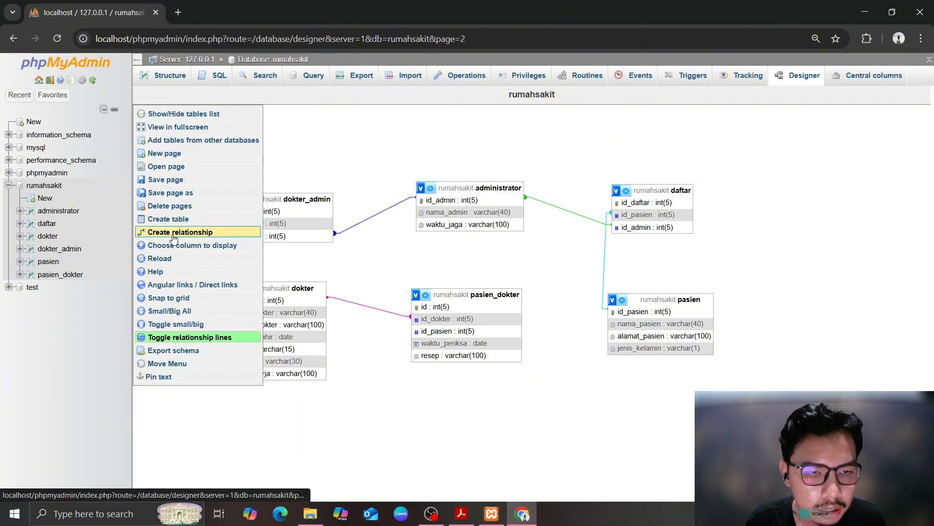
pyautogui.click(178, 232)
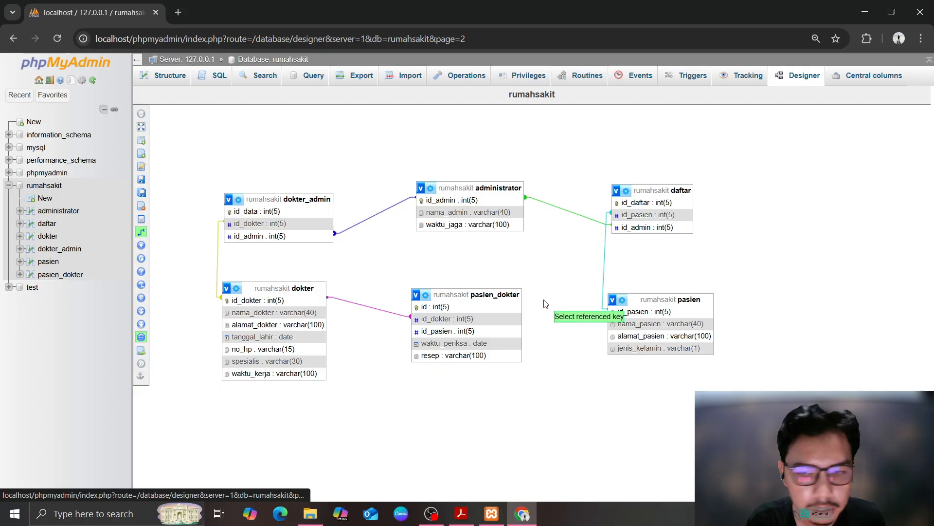
pyautogui.click(646, 317)
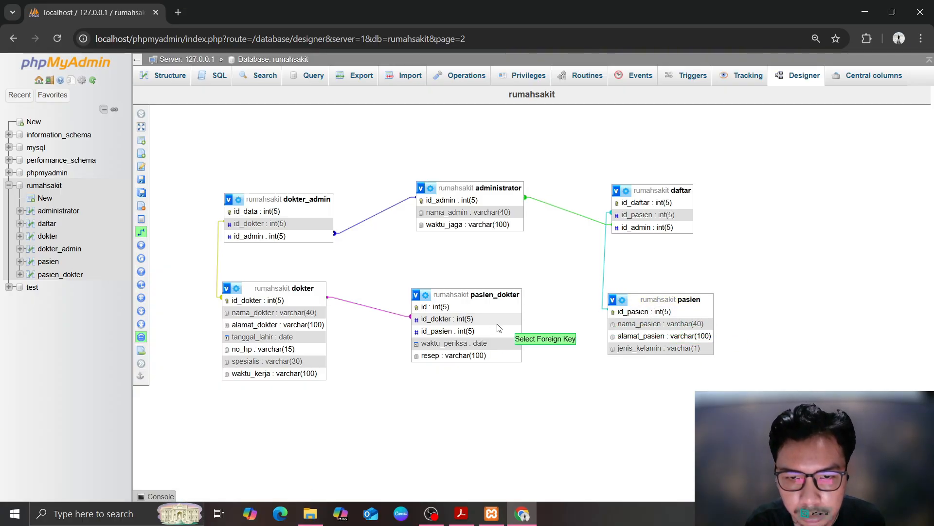
pyautogui.click(466, 334)
pyautogui.click(798, 375)
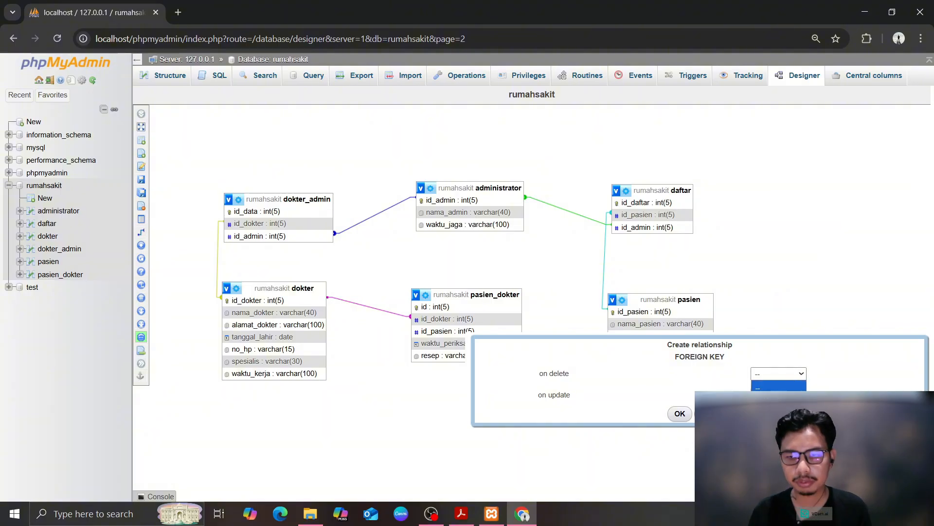
pyautogui.click(779, 391)
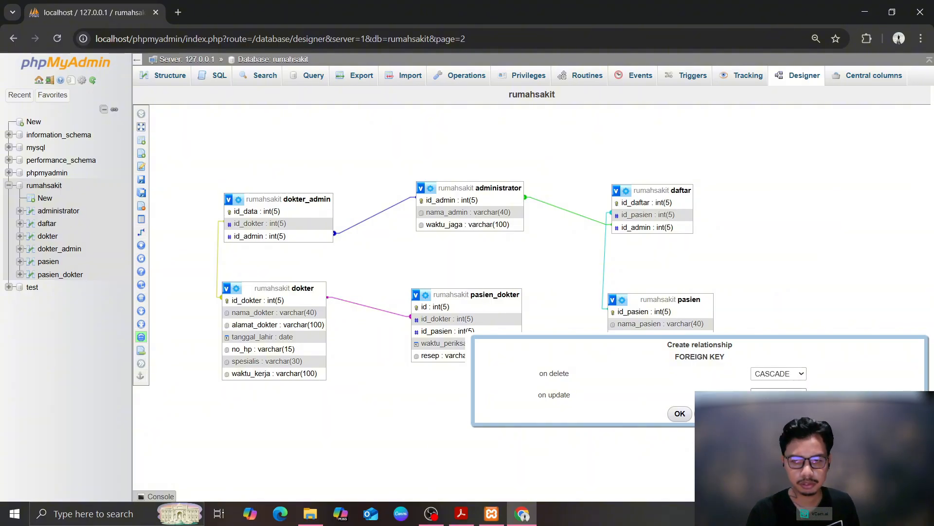
pyautogui.click(676, 411)
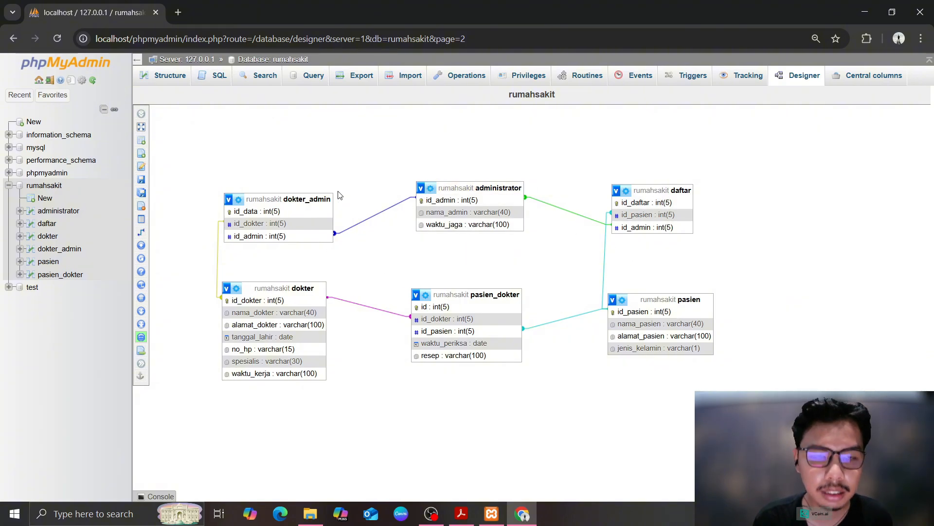
# From the rumahsakit database overview, go to the empty SQL query editor
pyautogui.click(51, 186)
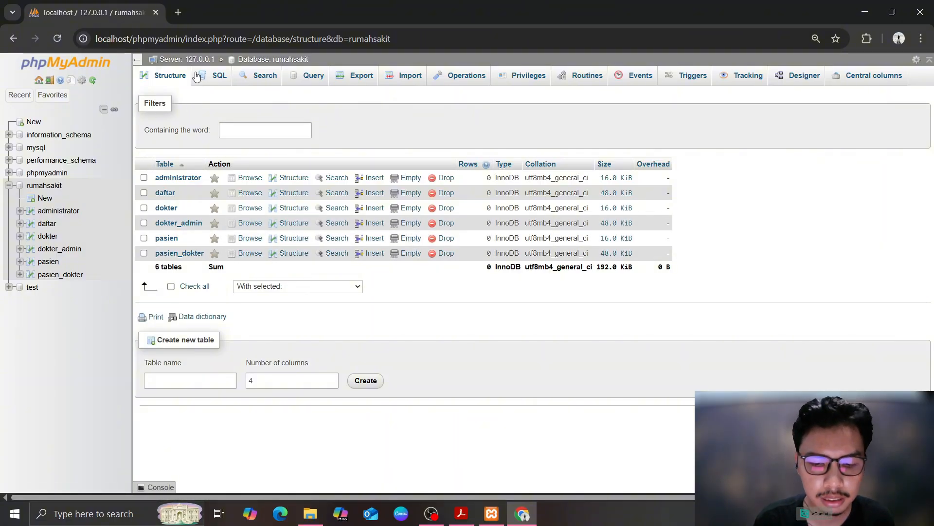
pyautogui.click(214, 76)
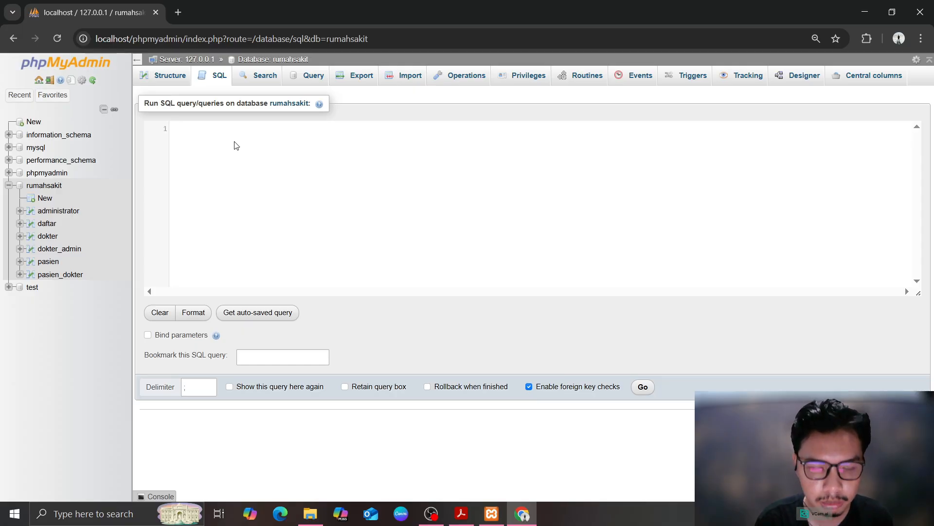
# Run an INSERT INTO pasien adding id_pasien 1 with a name, address and jenis_kelamin 'L'
pyautogui.write('ins')
pyautogui.press('Return')
pyautogui.write('int')
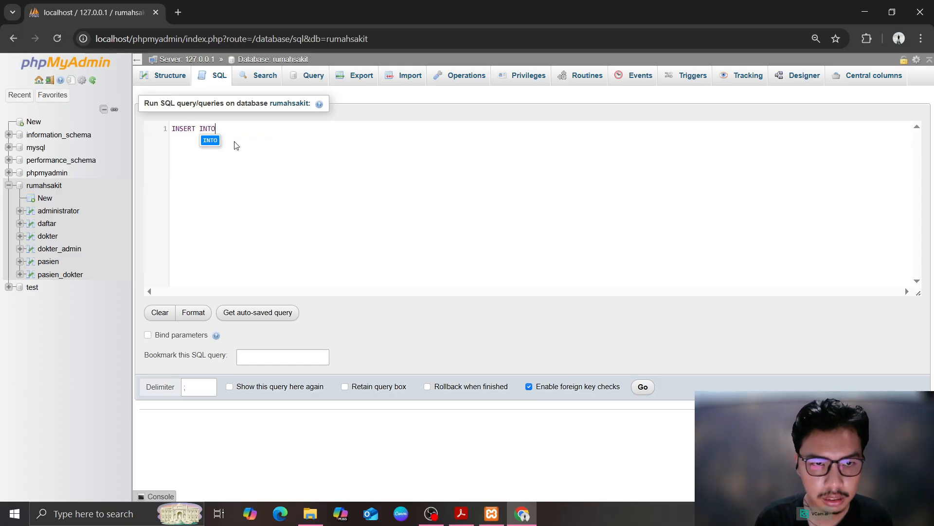
pyautogui.press('Return')
pyautogui.write('pasien')
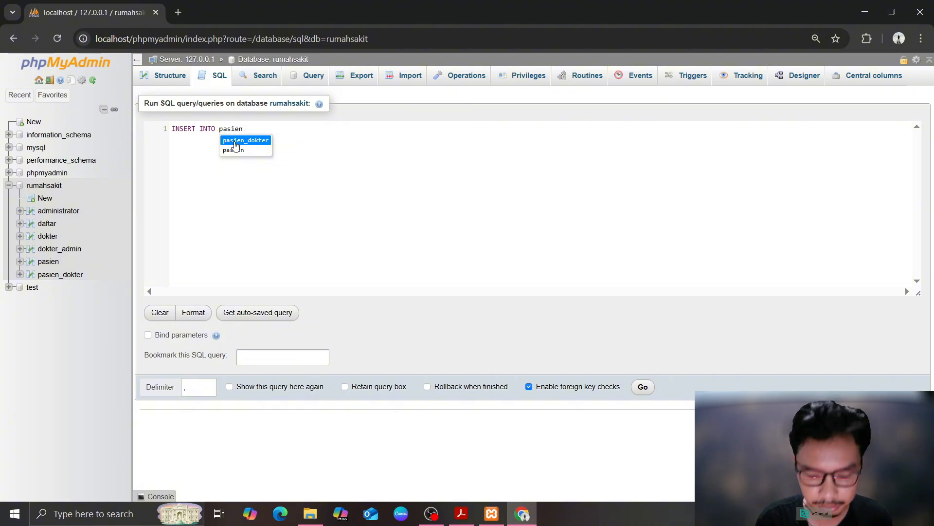
pyautogui.write(' (id_pasien')
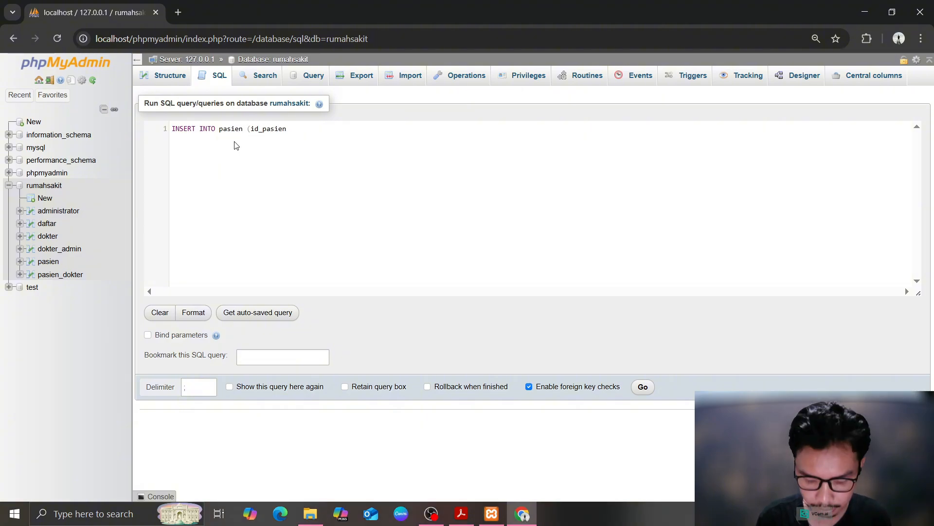
pyautogui.write(', nama_pasien')
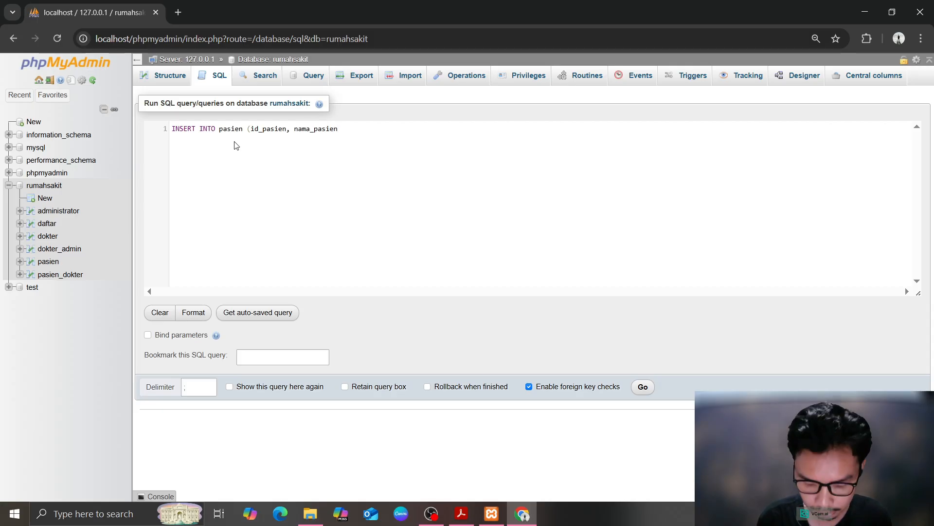
pyautogui.write(', alamat_pasien')
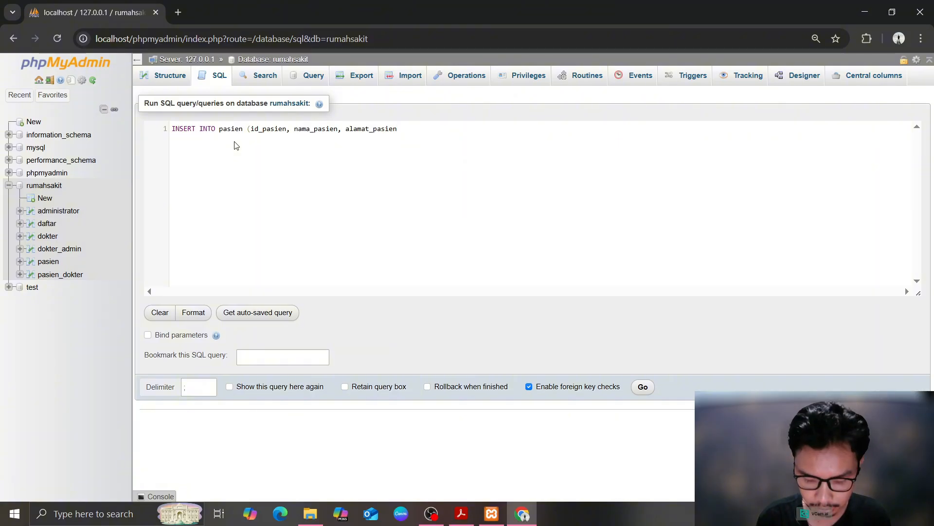
pyautogui.write(', jenis_ekal')
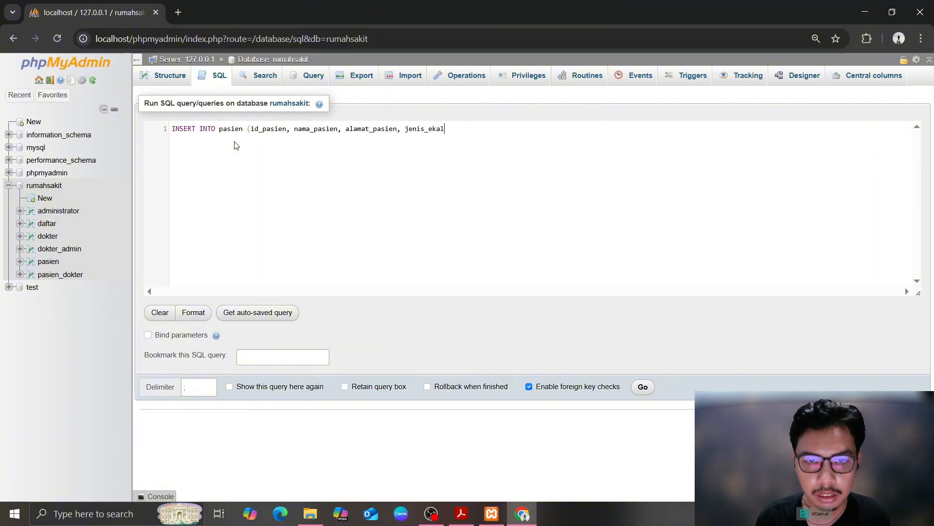
pyautogui.press('BackSpace')
pyautogui.press('BackSpace')
pyautogui.press('BackSpace')
pyautogui.press('BackSpace')
pyautogui.write('kelamin')
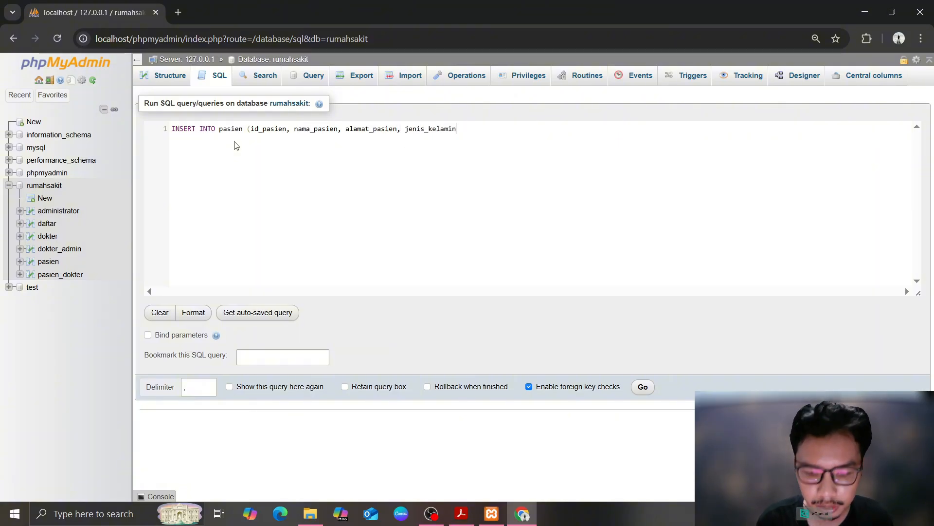
pyautogui.write(') VALUES')
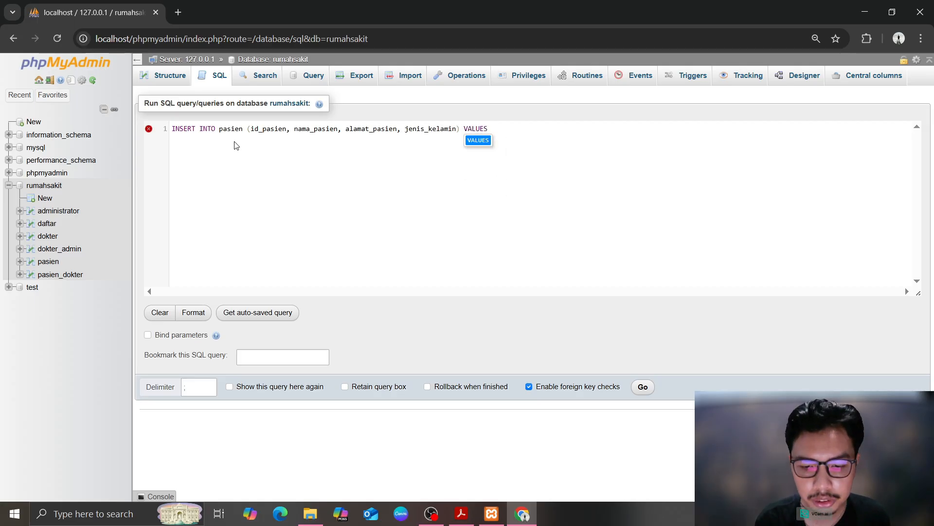
pyautogui.write(' (1')
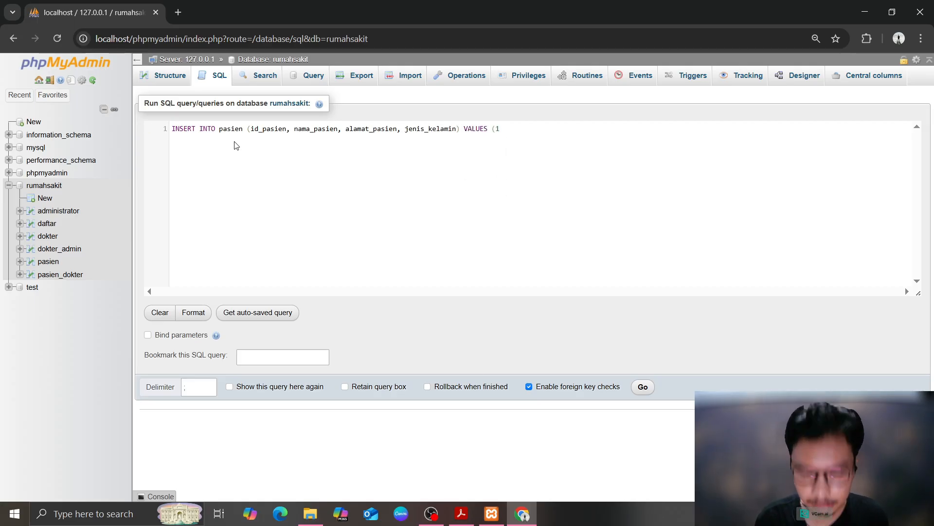
pyautogui.write(", 'DAVID',")
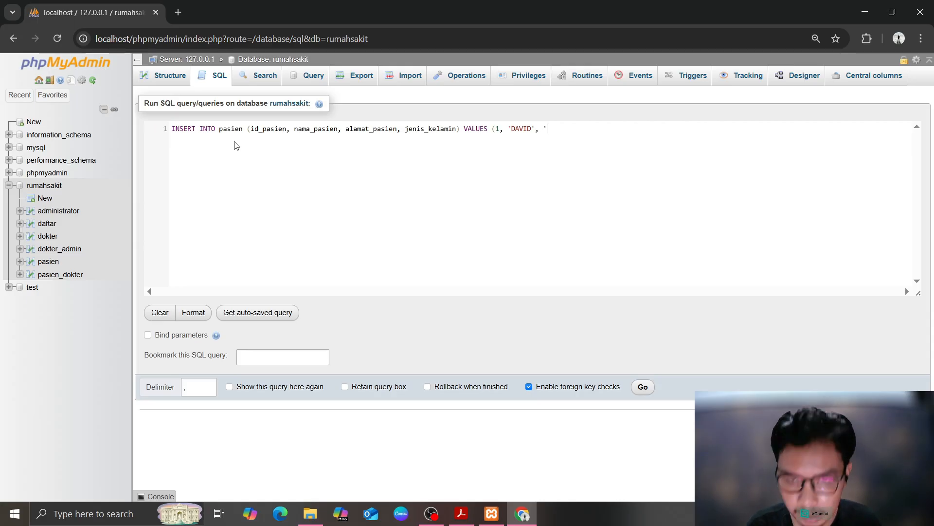
pyautogui.write('Jl')
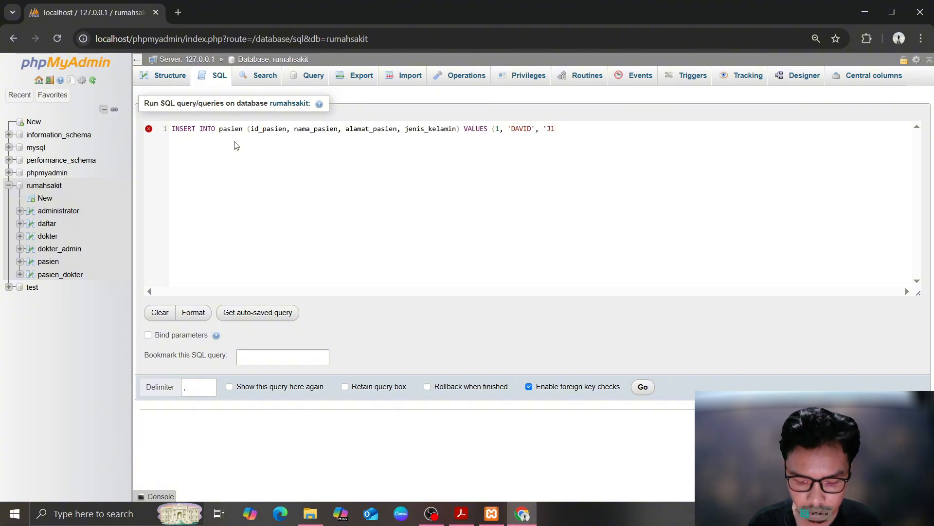
pyautogui.write(' Beruang')
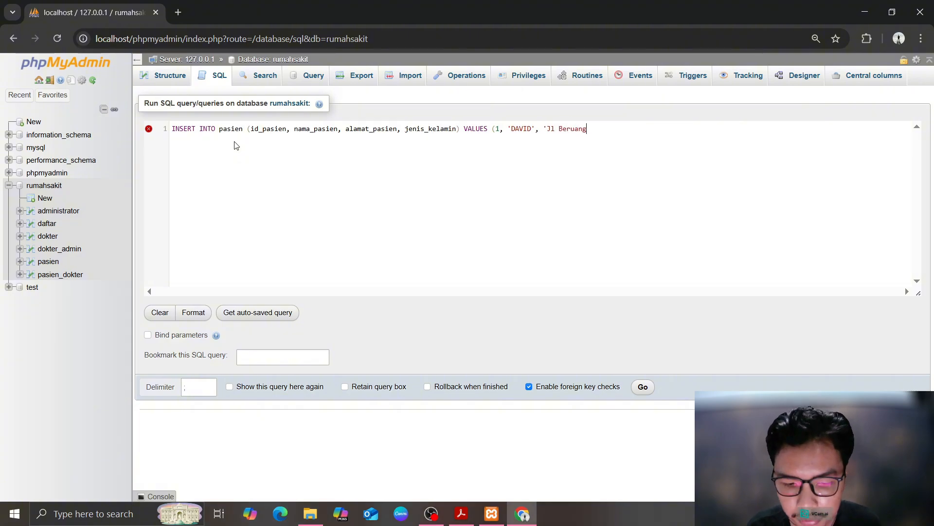
pyautogui.write(' Raya')
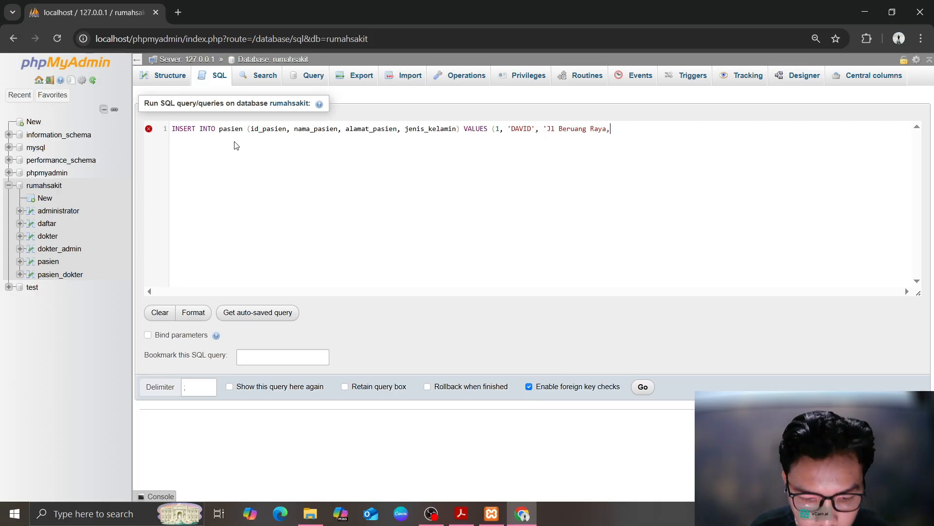
pyautogui.write(", Bekasi','L');")
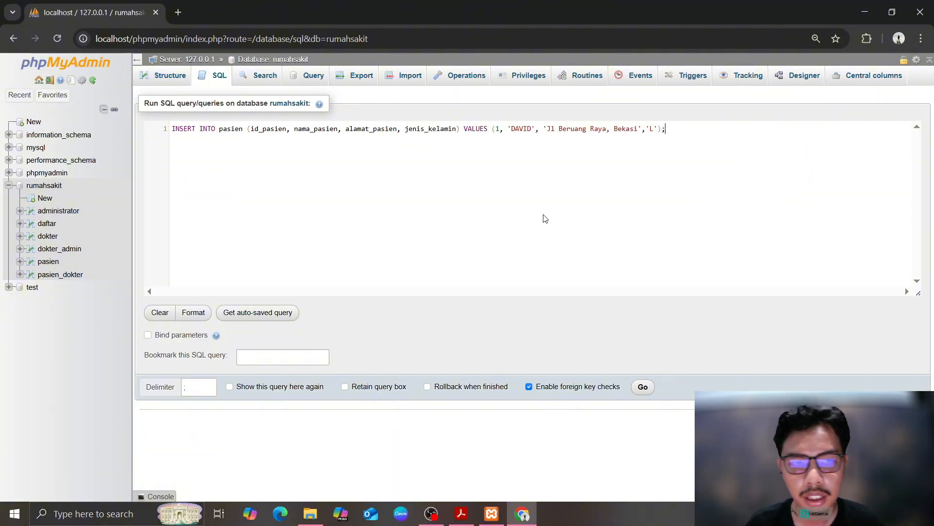
pyautogui.click(643, 387)
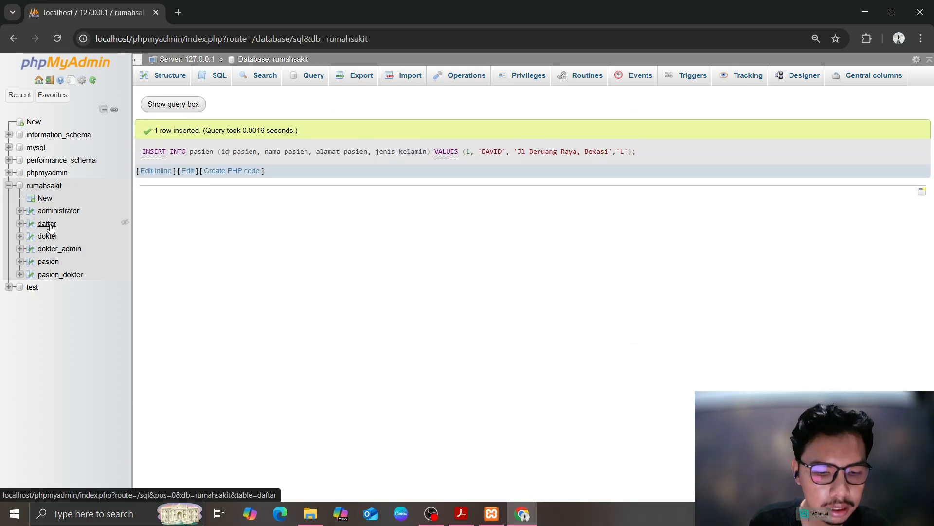
# Browse the pasien table and edit its single row, id_pasien 1
pyautogui.click(53, 265)
pyautogui.click(56, 274)
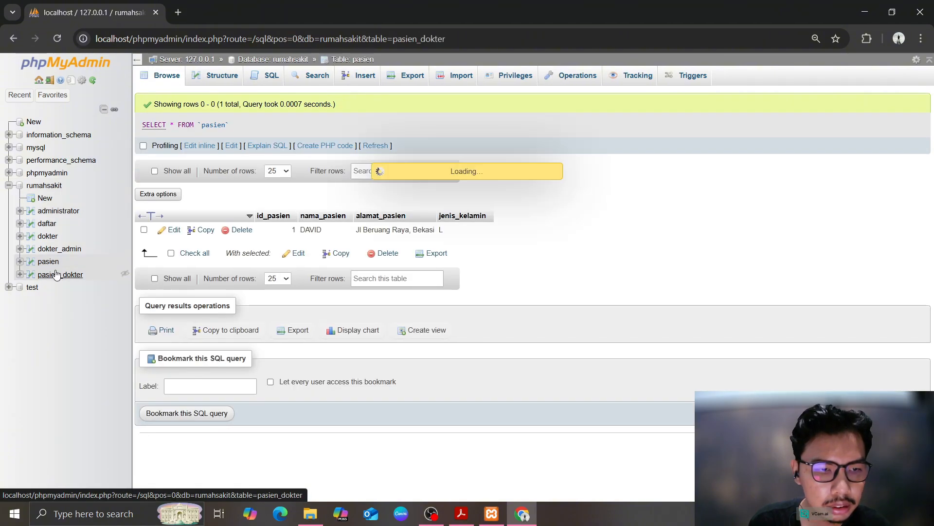
pyautogui.click(54, 263)
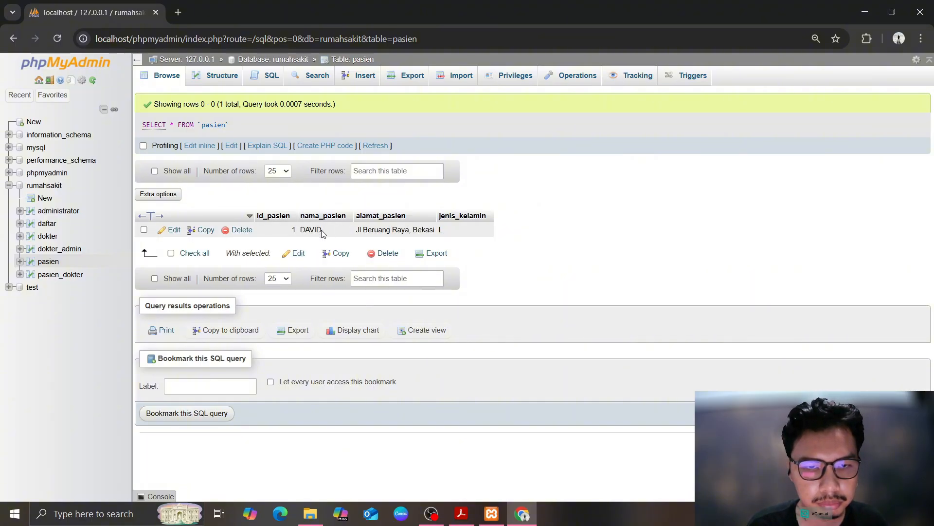
pyautogui.click(168, 229)
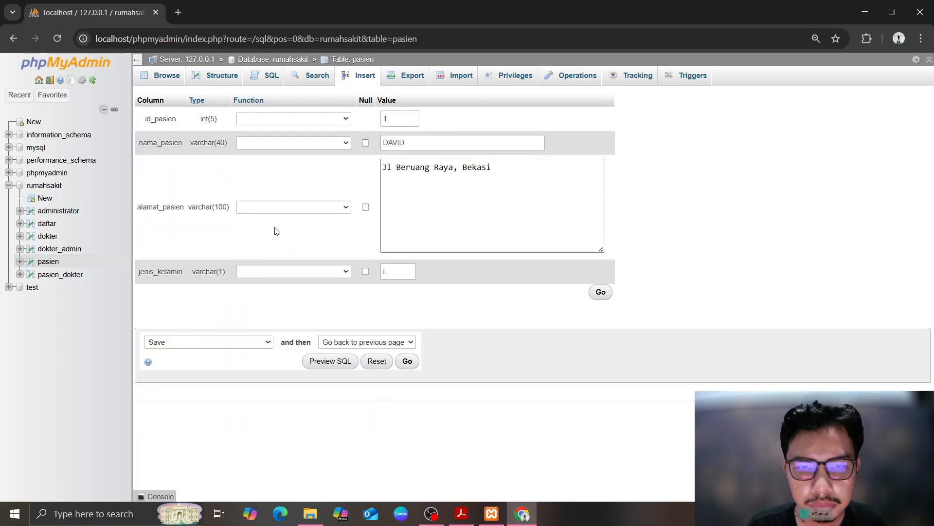
# Correct patient 1's name to normal capitalisation, save it, and open a new pasien insert form
pyautogui.doubleClick(438, 142)
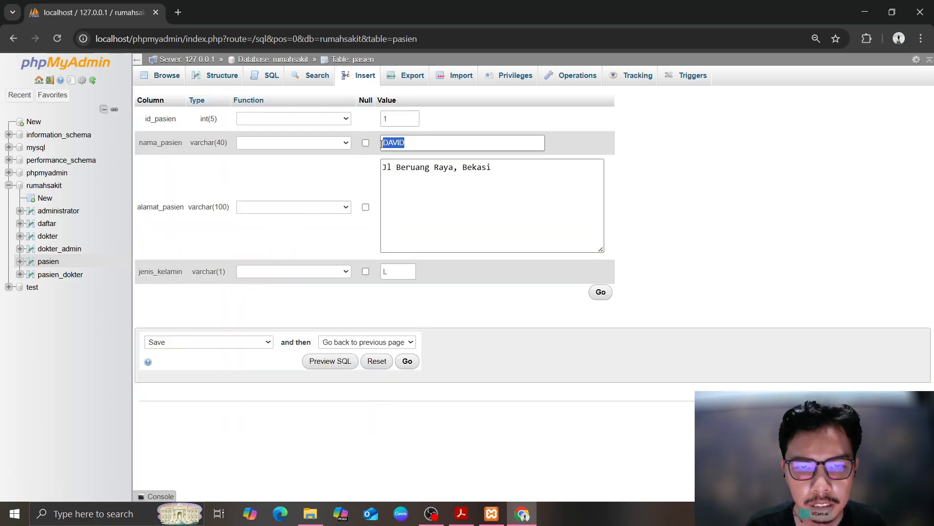
pyautogui.write('E')
pyautogui.write('AVI')
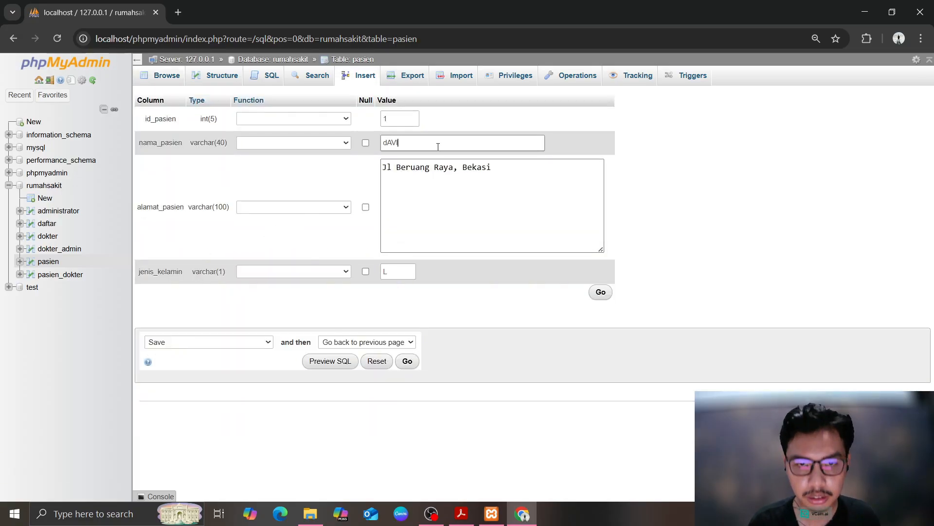
pyautogui.press('BackSpace')
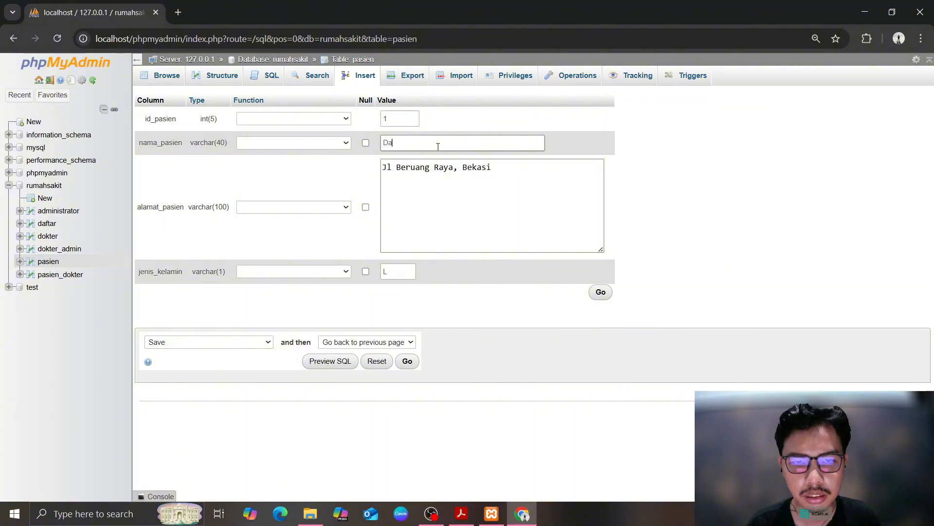
pyautogui.click(599, 293)
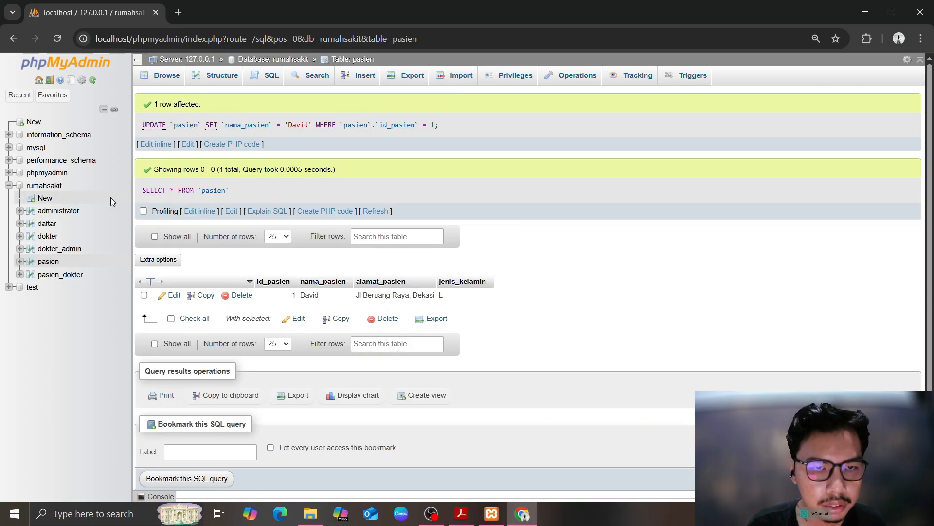
pyautogui.click(48, 262)
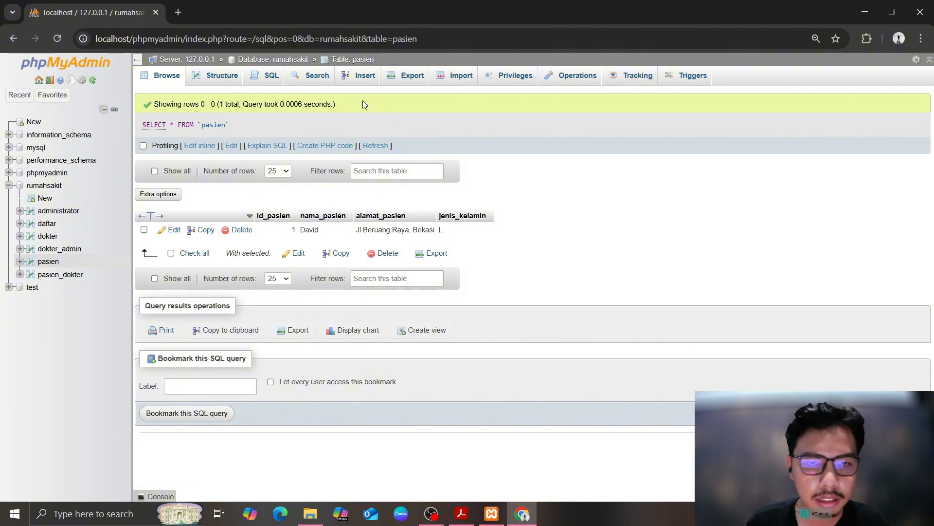
pyautogui.click(365, 76)
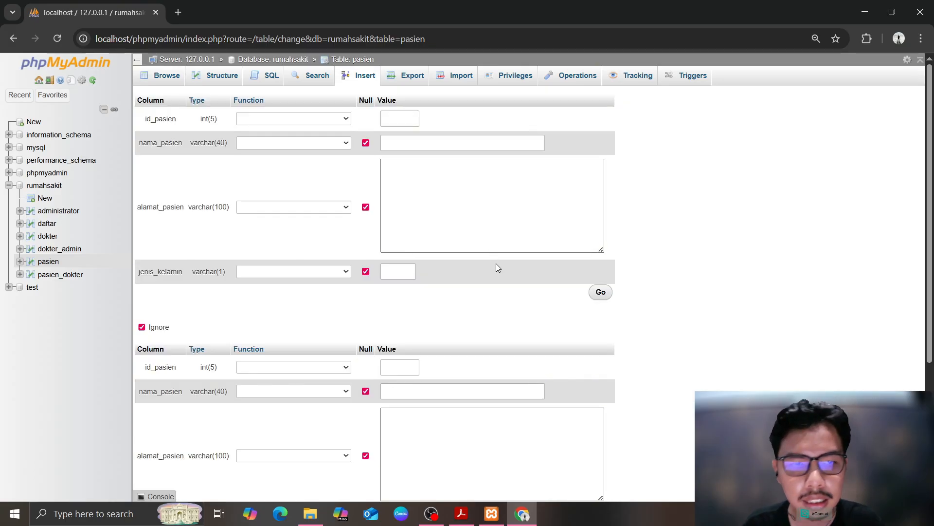
# Fill the first insert row with patient id 2, the patient's name, address and gender L
pyautogui.click(277, 118)
pyautogui.click(406, 120)
pyautogui.write('2')
pyautogui.click(409, 145)
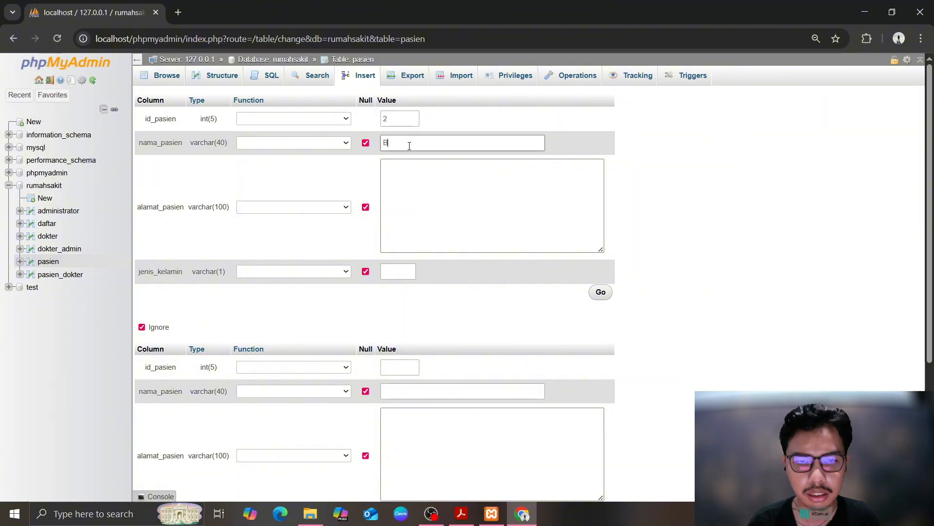
pyautogui.write('Bekc')
pyautogui.press('BackSpace')
pyautogui.press('BackSpace')
pyautogui.write('ckah')
pyautogui.press('BackSpace')
pyautogui.press('BackSpace')
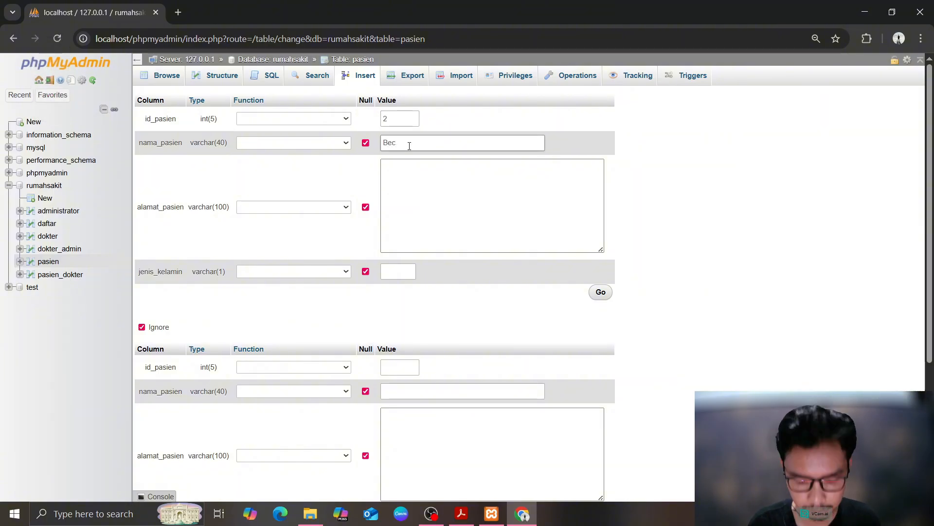
pyautogui.write('kham')
pyautogui.click(420, 185)
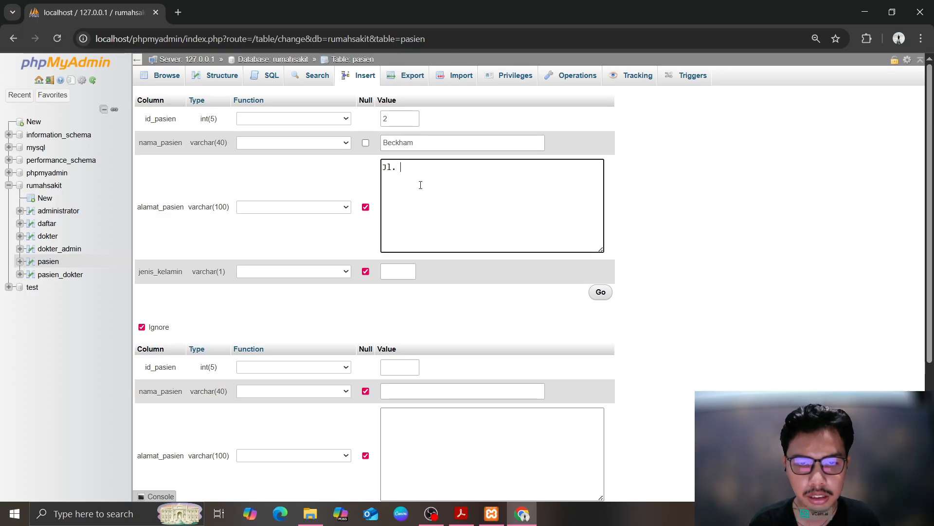
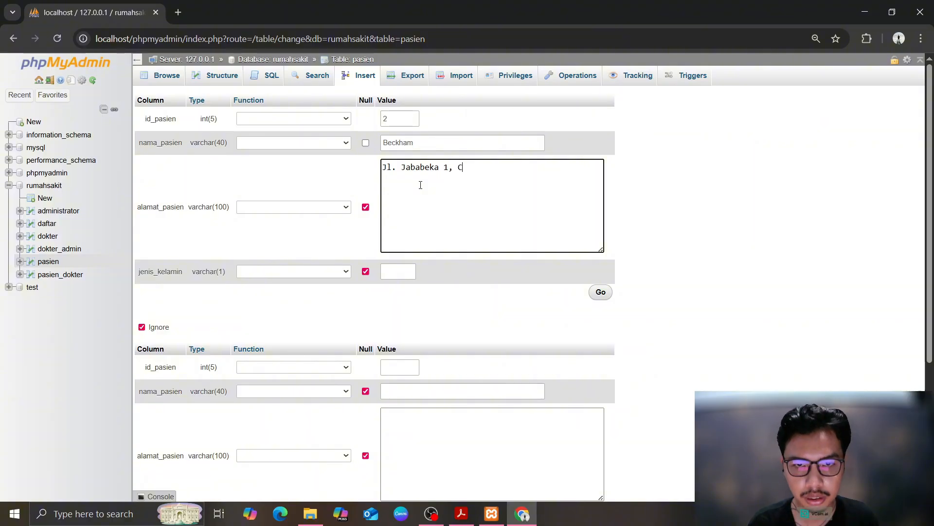
pyautogui.click(387, 275)
pyautogui.write('L')
pyautogui.scroll(-2, 388, 272)
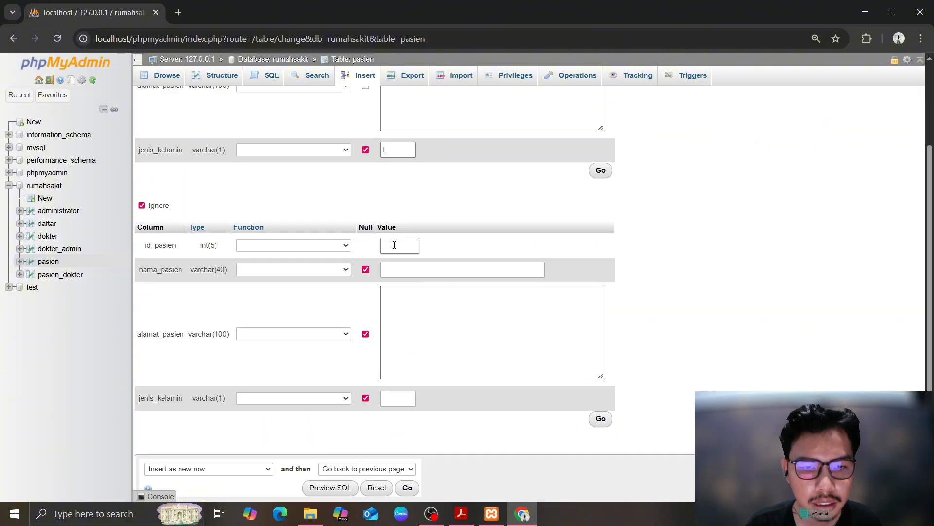
pyautogui.scroll(1, 397, 245)
# Fill the second row with patient id 3, the patient's name, address and gender P
pyautogui.click(407, 307)
pyautogui.write('3')
pyautogui.click(462, 328)
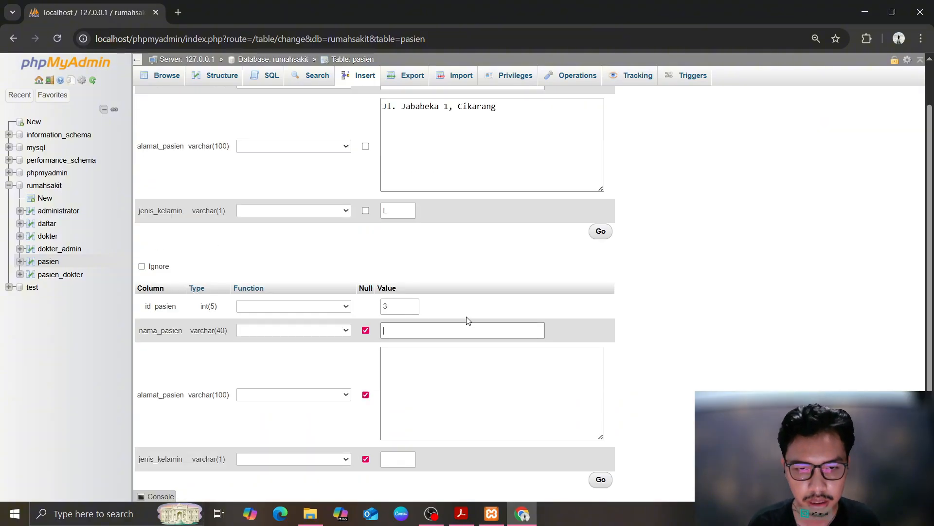
pyautogui.write('Dewi')
pyautogui.press('Tab')
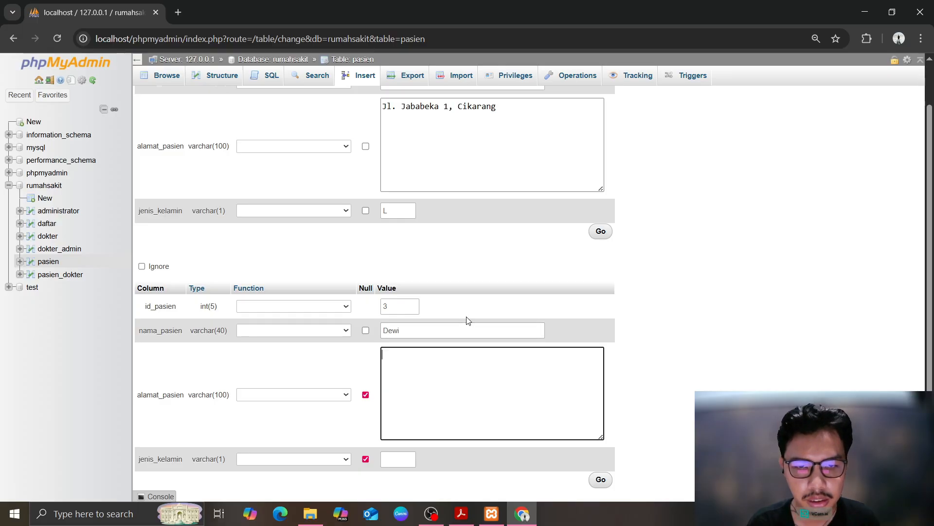
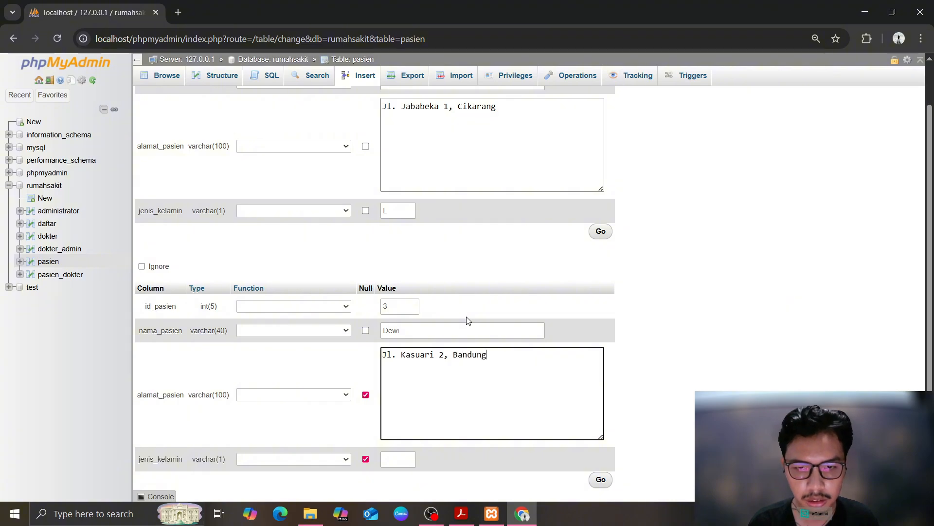
pyautogui.scroll(-1, 456, 323)
pyautogui.press('Tab')
pyautogui.write('P')
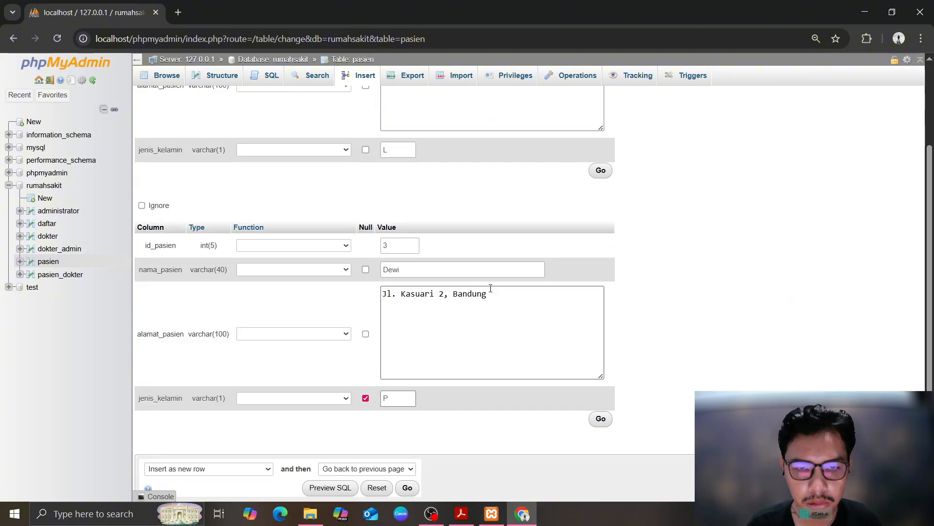
pyautogui.scroll(-1, 400, 426)
# Add another row and fill it with patient id 4, name, address and gender P
pyautogui.click(267, 397)
pyautogui.click(267, 397)
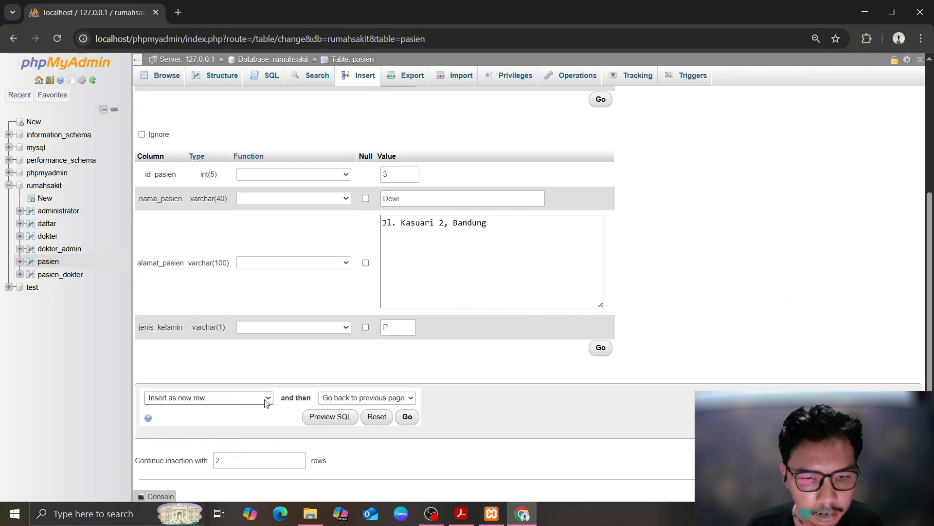
pyautogui.click(301, 458)
pyautogui.scroll(7, 431, 338)
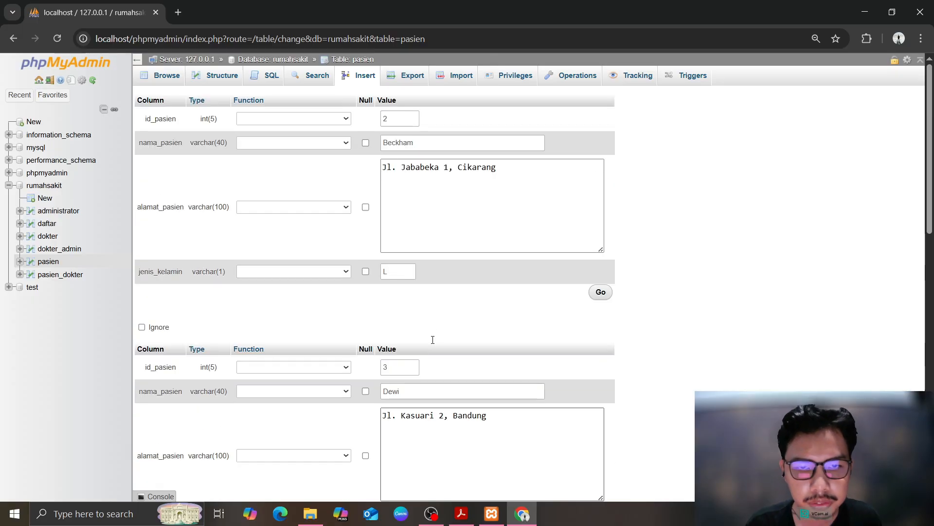
pyautogui.scroll(-5, 396, 325)
pyautogui.click(396, 325)
pyautogui.write('4')
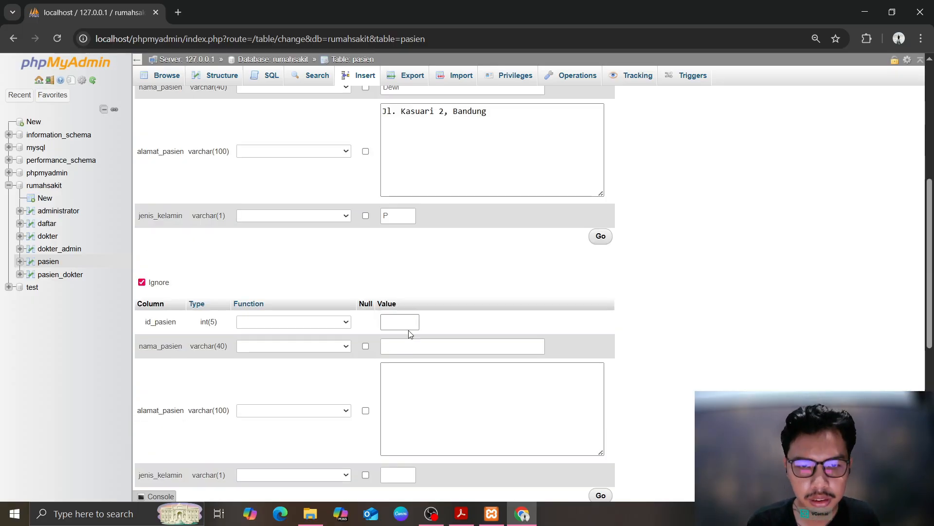
pyautogui.click(421, 344)
pyautogui.write('Devi')
pyautogui.click(415, 391)
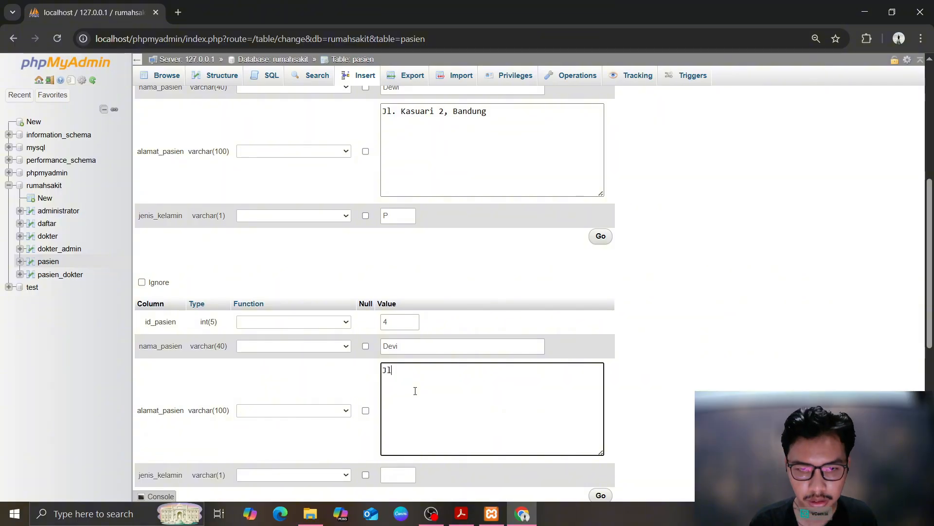
pyautogui.write('Jl. Ka')
pyautogui.press('BackSpace')
pyautogui.press('BackSpace')
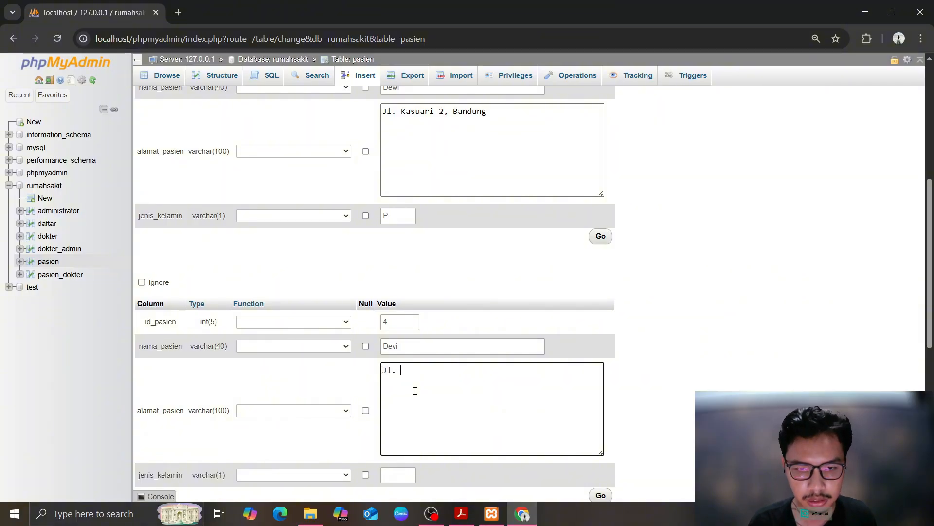
pyautogui.write('Harimau Raya, Bekasi')
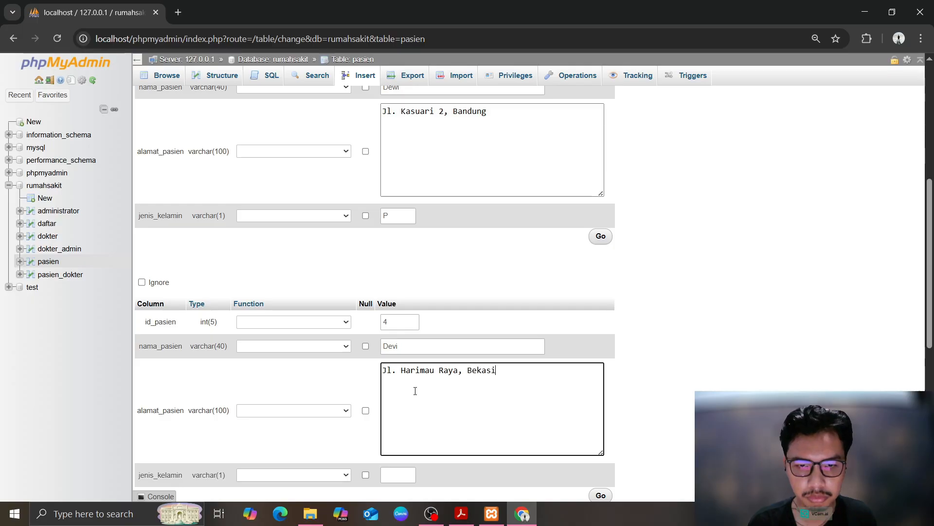
pyautogui.scroll(-3, 411, 395)
pyautogui.press('Tab')
pyautogui.write('P')
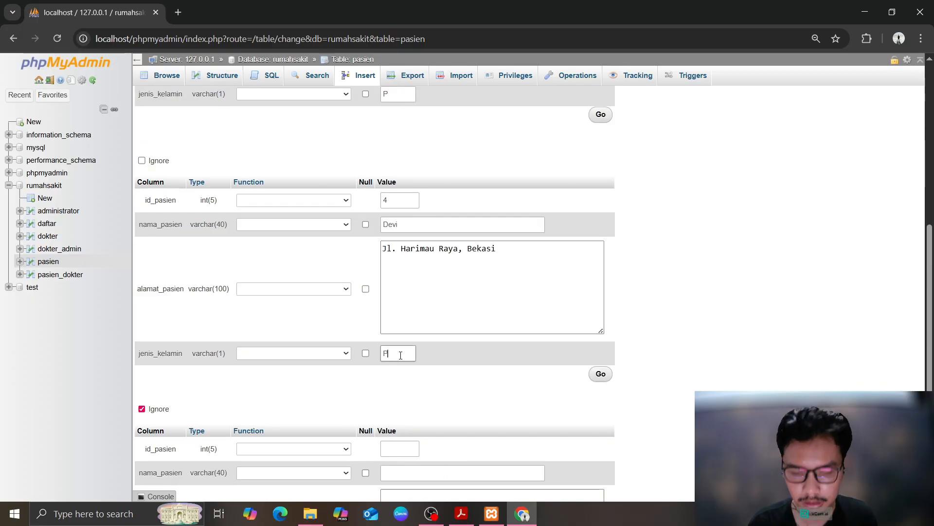
pyautogui.scroll(-3, 409, 398)
# Fill the last row with patient id 5, name, address and gender L, and insert all four rows
pyautogui.click(410, 265)
pyautogui.write('5')
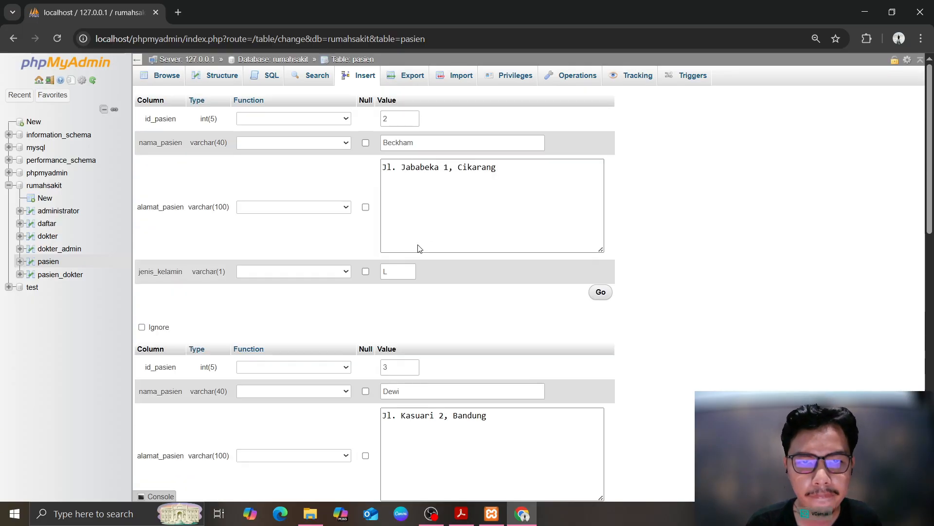
pyautogui.click(430, 290)
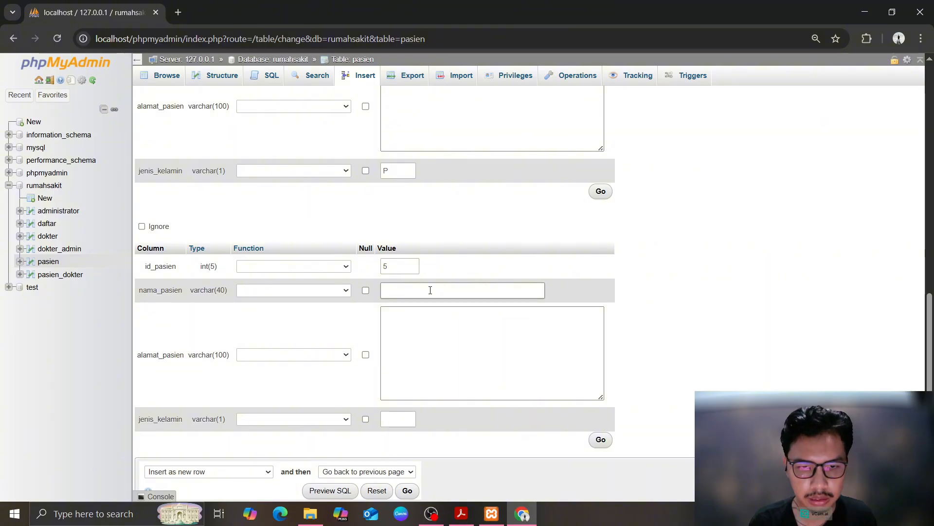
pyautogui.write('Roberto')
pyautogui.press('Tab')
pyautogui.write('Jl')
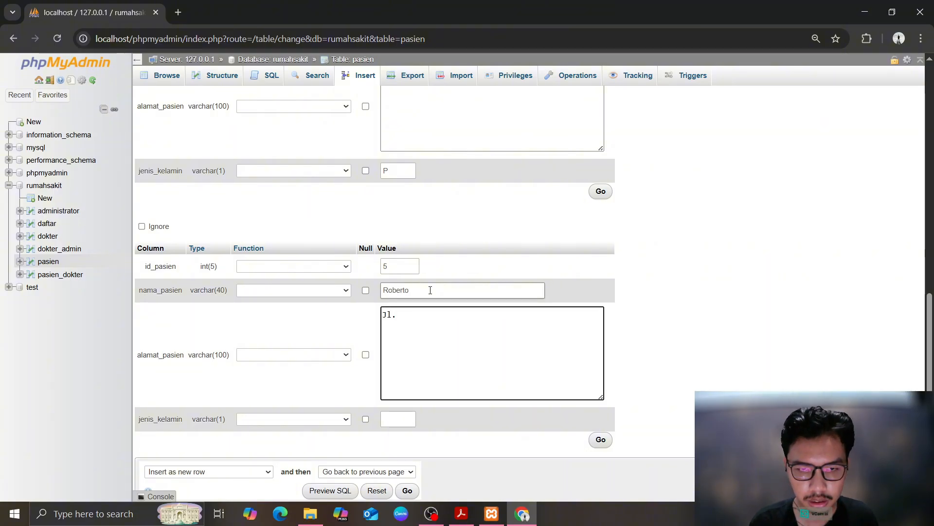
pyautogui.write('. Merdeka')
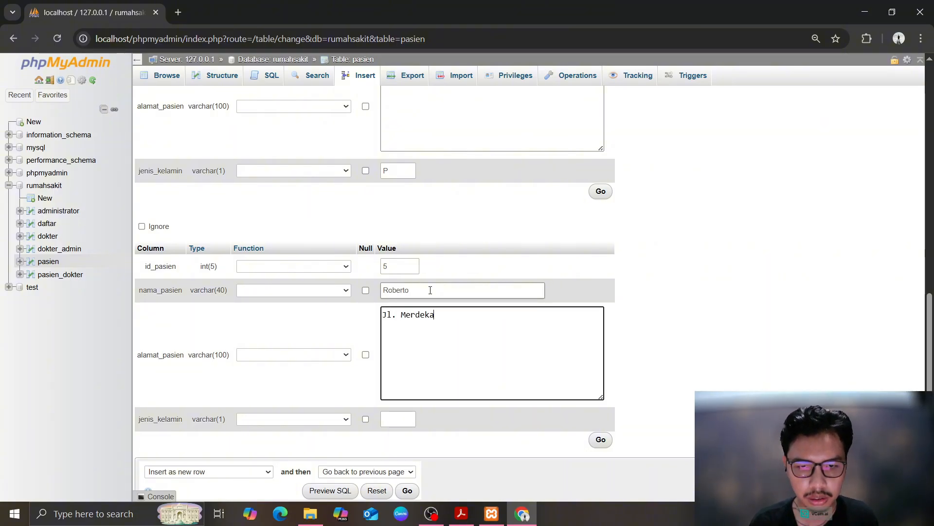
pyautogui.write(', Jakarta')
pyautogui.scroll(-1, 430, 290)
pyautogui.click(403, 360)
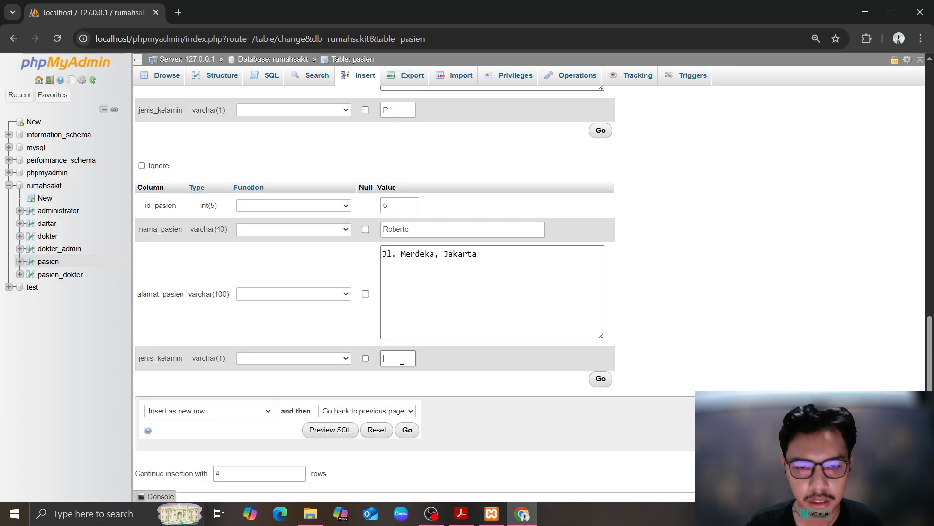
pyautogui.write('L')
pyautogui.click(600, 376)
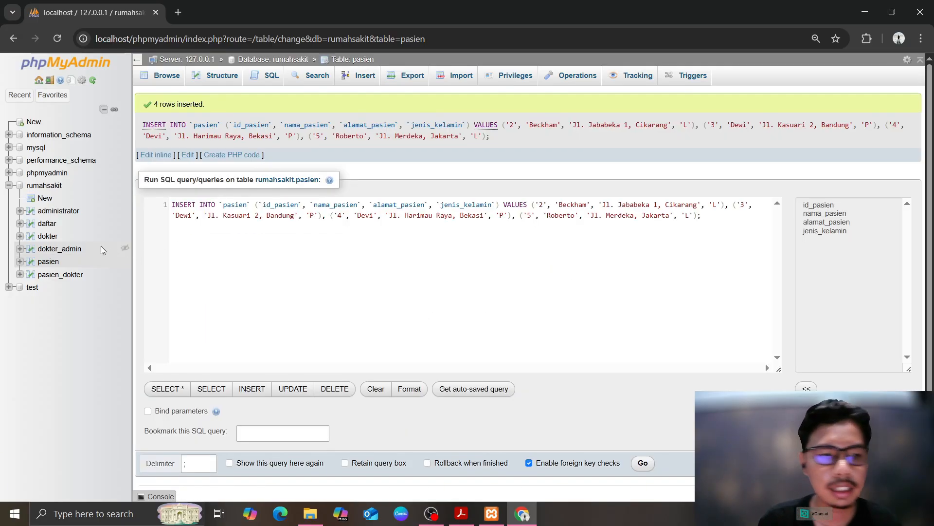
# Browse the pasien table's five patients, then open the empty dokter table
pyautogui.click(48, 261)
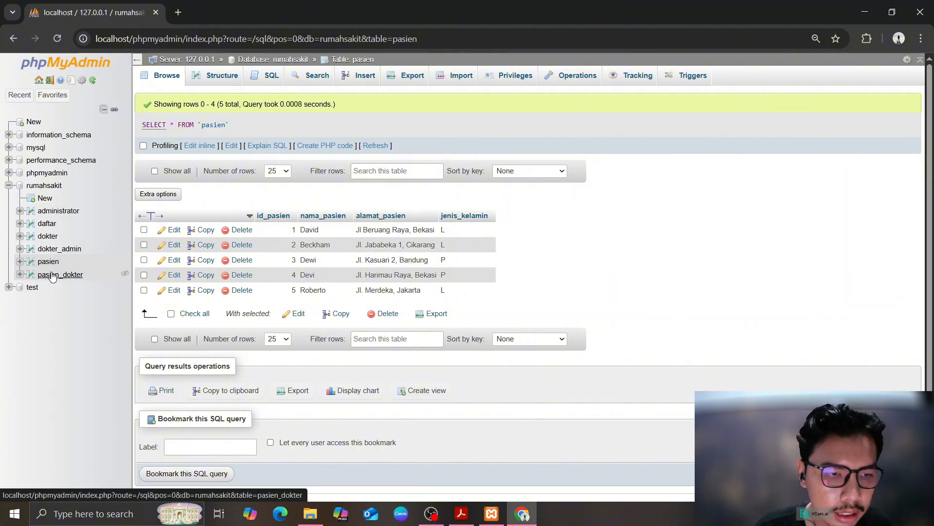
pyautogui.click(46, 238)
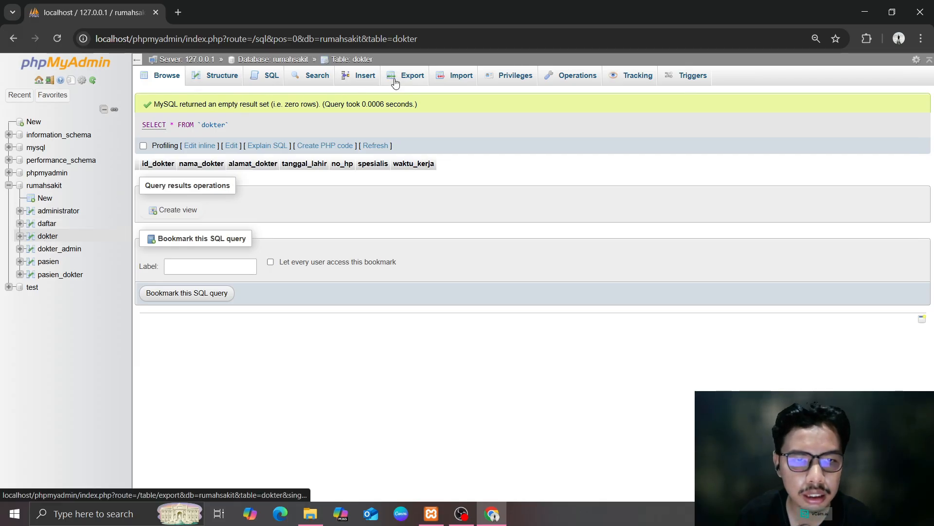
# Start doctor row 1 in the dokter insert form with id 1, name, address and birth date
pyautogui.click(348, 80)
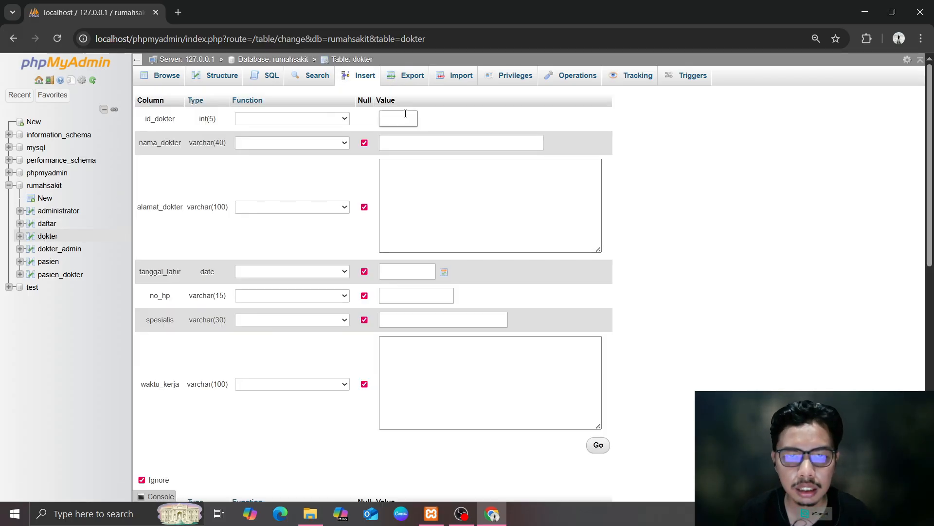
pyautogui.write('1')
pyautogui.click(412, 143)
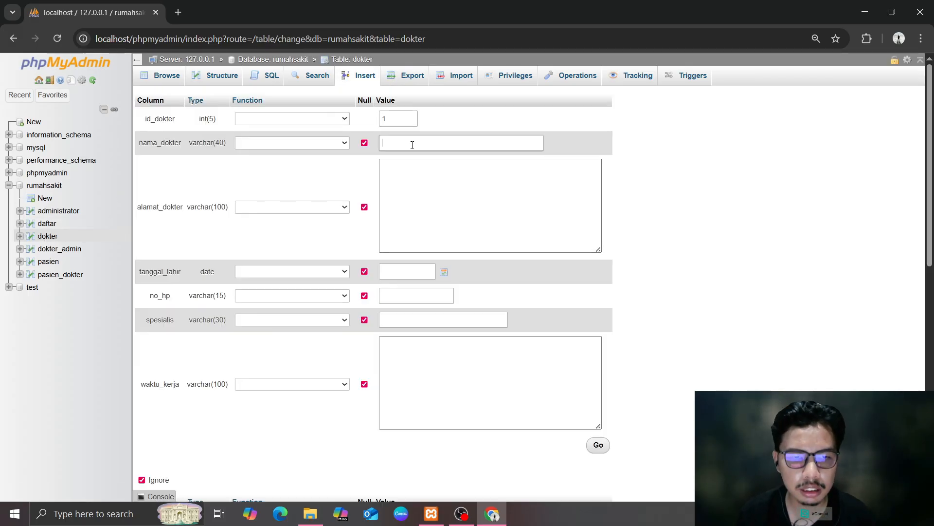
pyautogui.write('Alwan')
pyautogui.press('Tab')
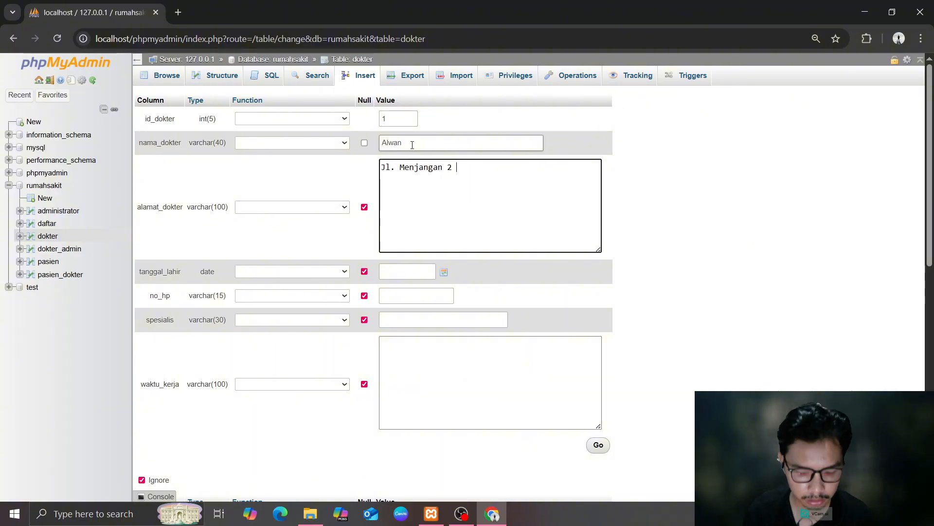
pyautogui.press('Tab')
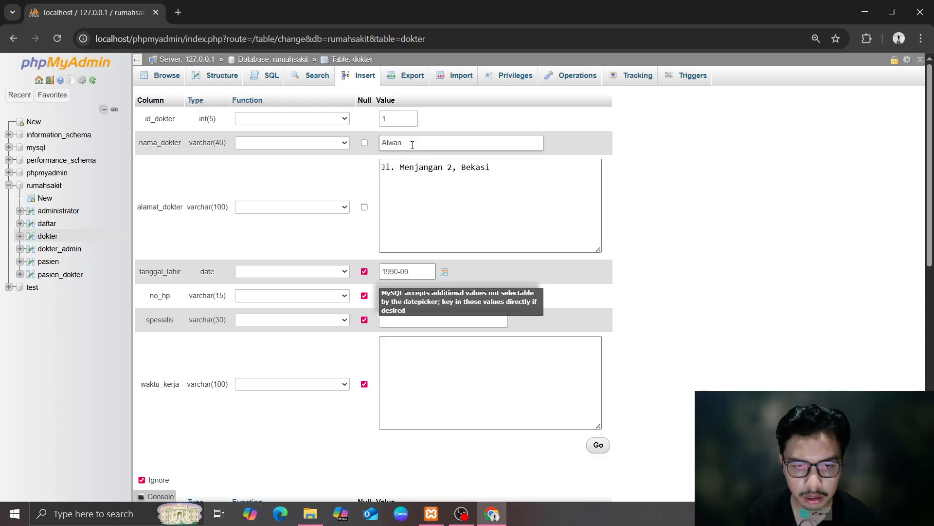
pyautogui.write('-17')
# Add the phone number, specialty THT and hours 'Senin, Selasa & Rabu, Pukul 08.00 - 14.00 WIB'
pyautogui.click(402, 303)
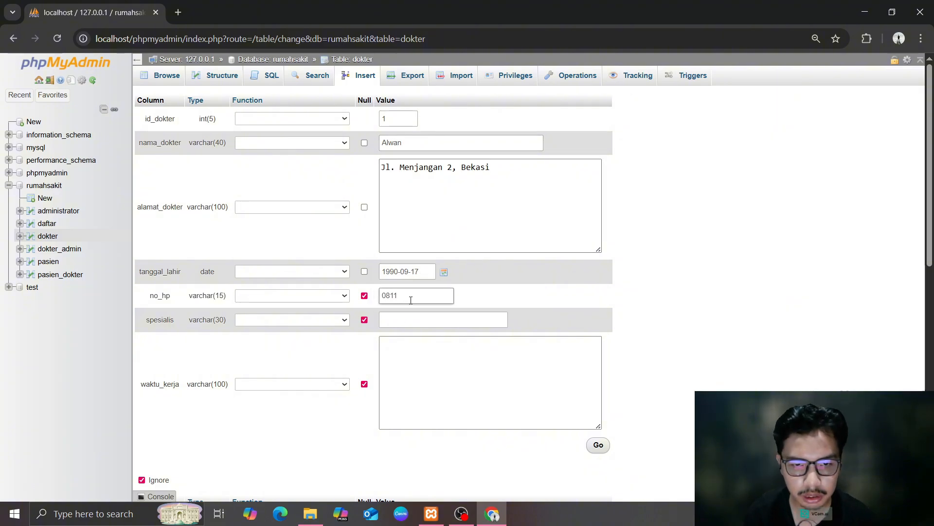
pyautogui.click(402, 320)
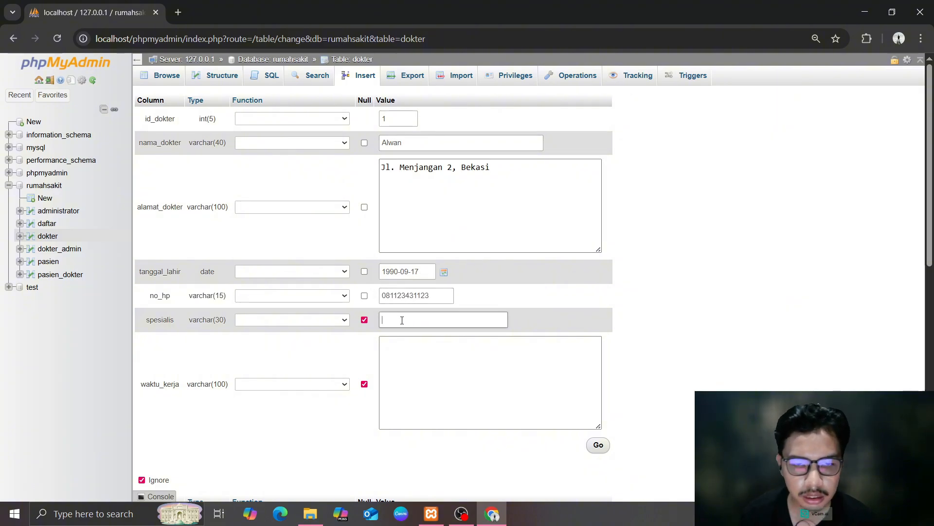
pyautogui.click(428, 369)
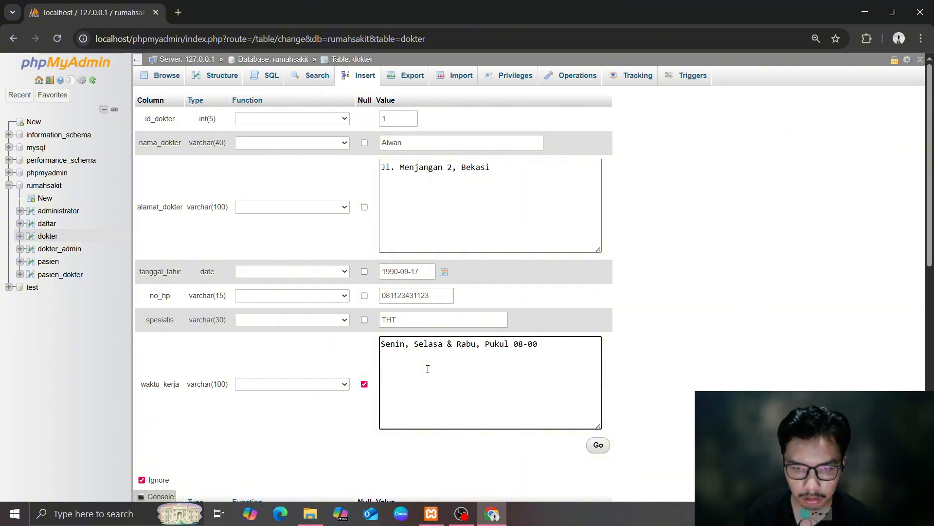
pyautogui.press('BackSpace')
pyautogui.press('BackSpace')
pyautogui.press('BackSpace')
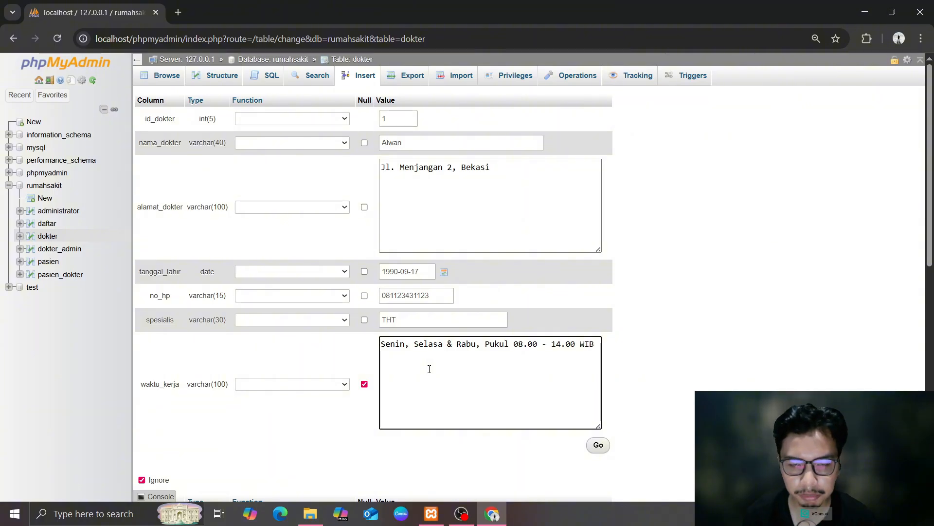
pyautogui.scroll(-1, 524, 305)
# Fill the second doctor row with id 2, the doctor's name and address
pyautogui.scroll(-3, 442, 323)
pyautogui.click(392, 276)
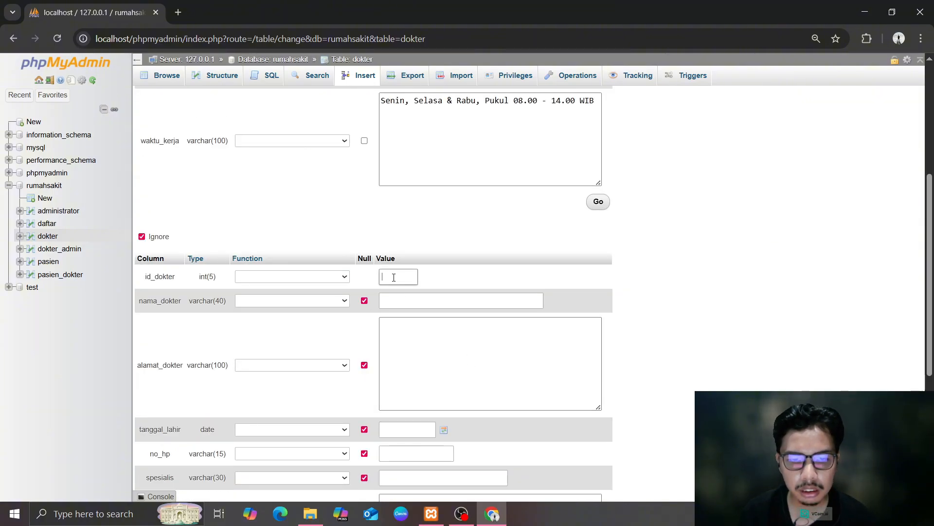
pyautogui.write('2')
pyautogui.click(425, 305)
pyautogui.write('Indri')
pyautogui.press('Tab')
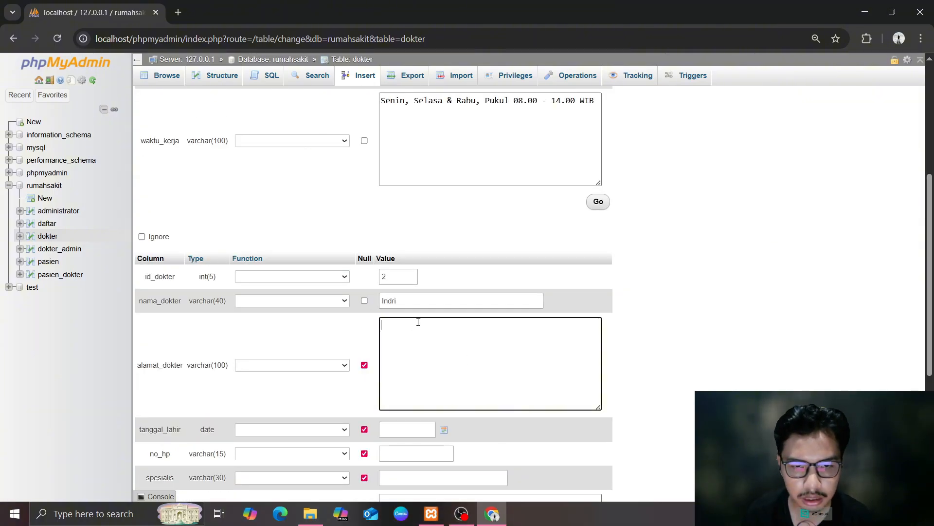
pyautogui.write('Jl Menjangan Raya,')
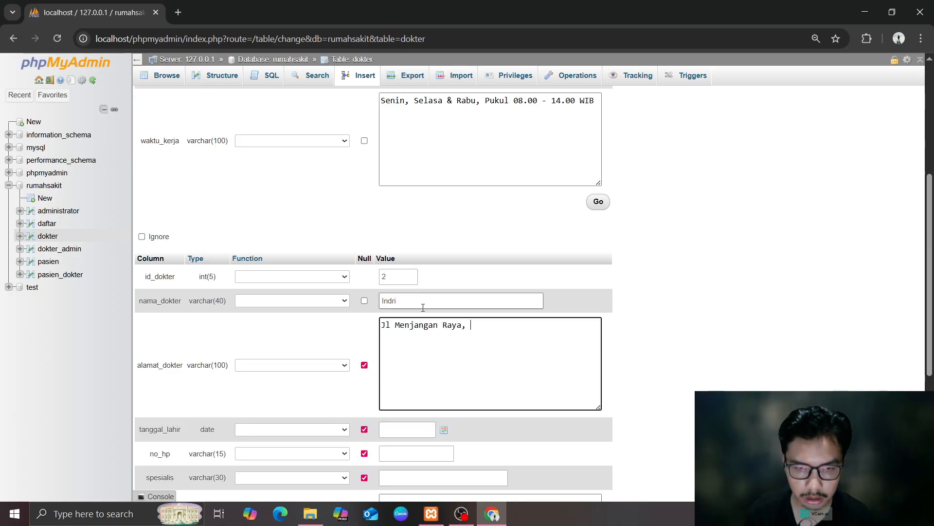
pyautogui.write(' Bekasi')
pyautogui.scroll(-2, 429, 322)
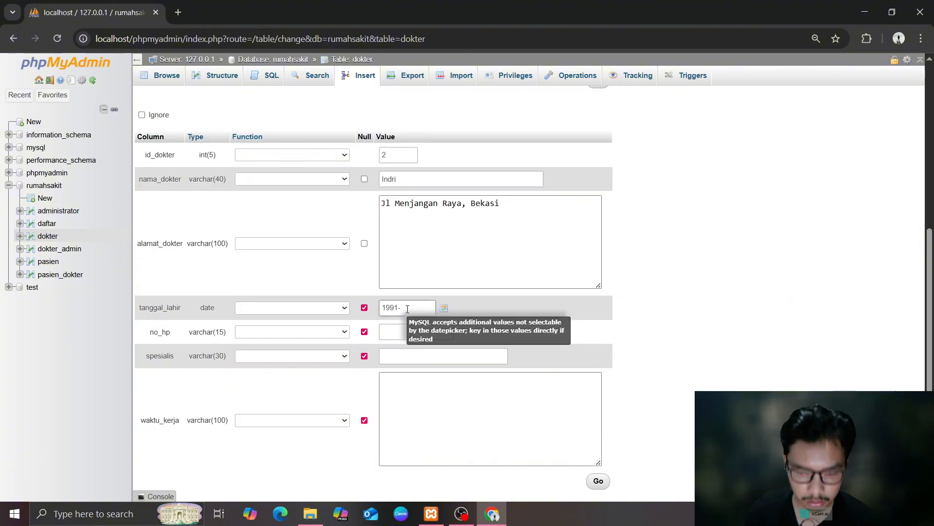
# Add phone, specialty Gigi and hours 'Kamis, & Jumat, Pukul 13.00 - 18.00 WIB', then insert both doctors
pyautogui.click(440, 330)
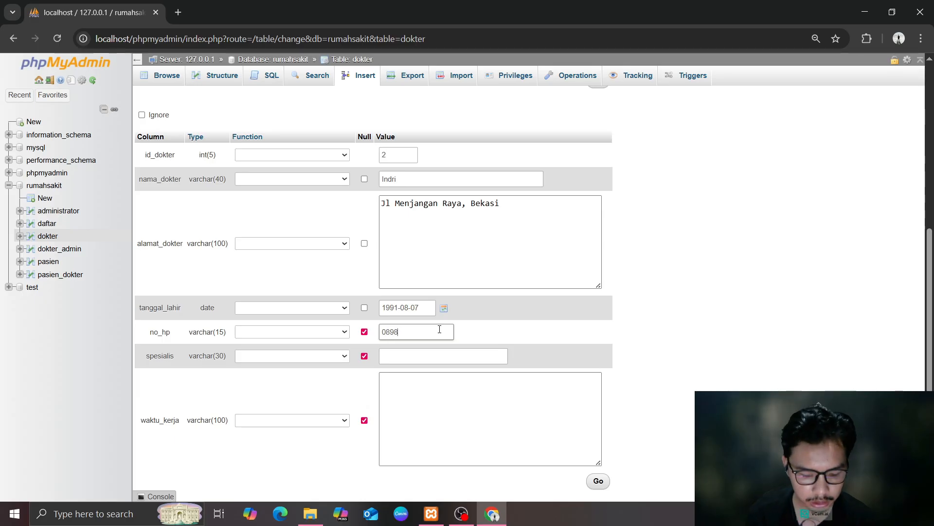
pyautogui.click(443, 355)
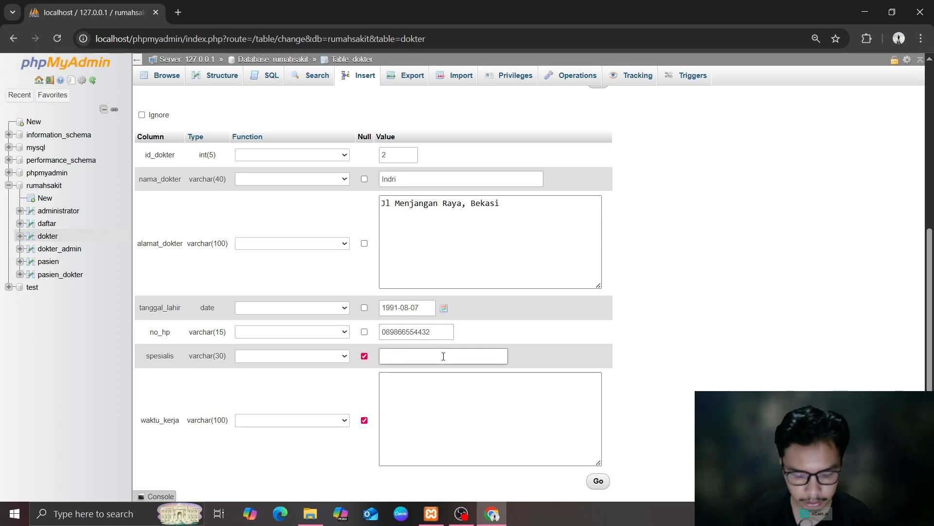
pyautogui.click(476, 385)
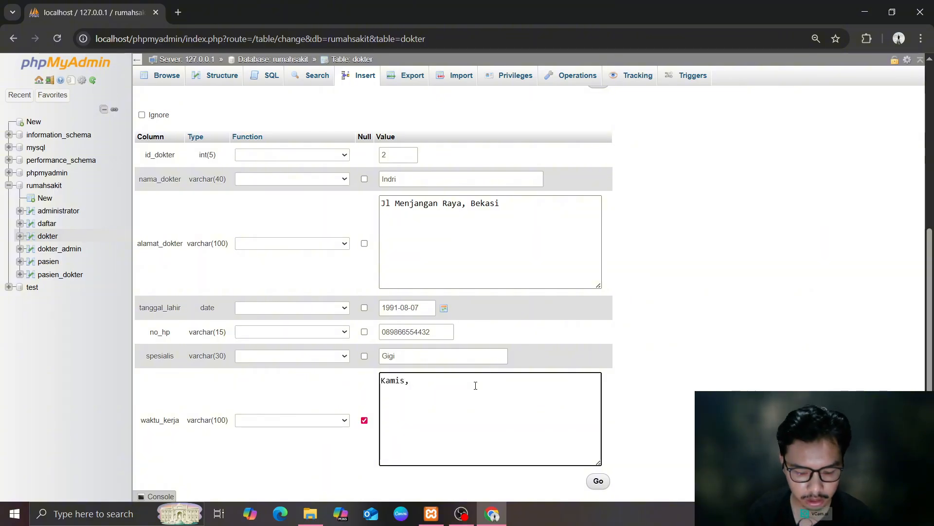
pyautogui.write('Kamis, & Jumat')
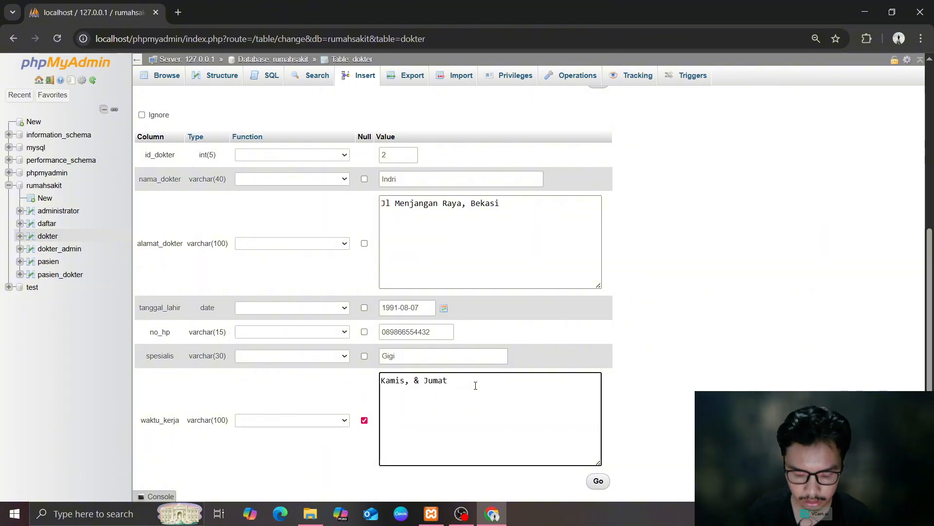
pyautogui.write(', Pukul ')
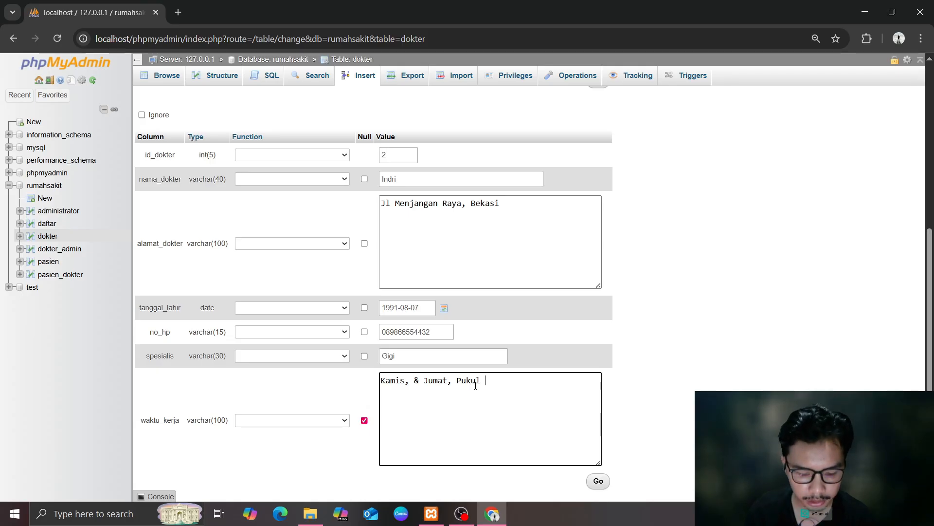
pyautogui.write('13.00 - ')
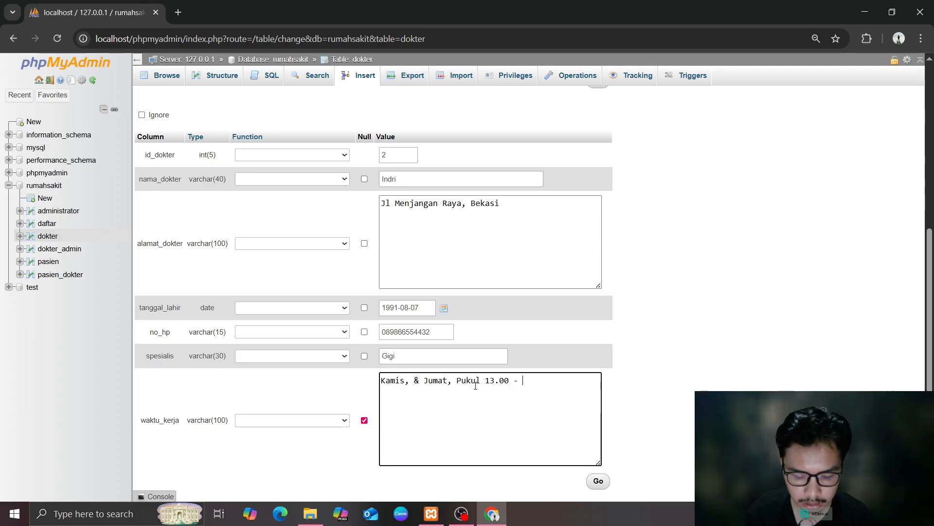
pyautogui.write('18.')
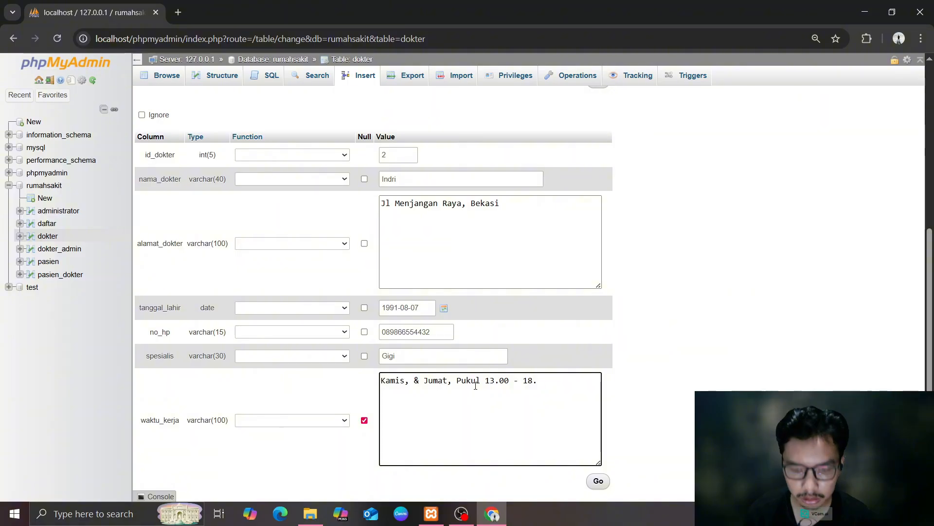
pyautogui.write('00 WIB')
pyautogui.scroll(5, 476, 379)
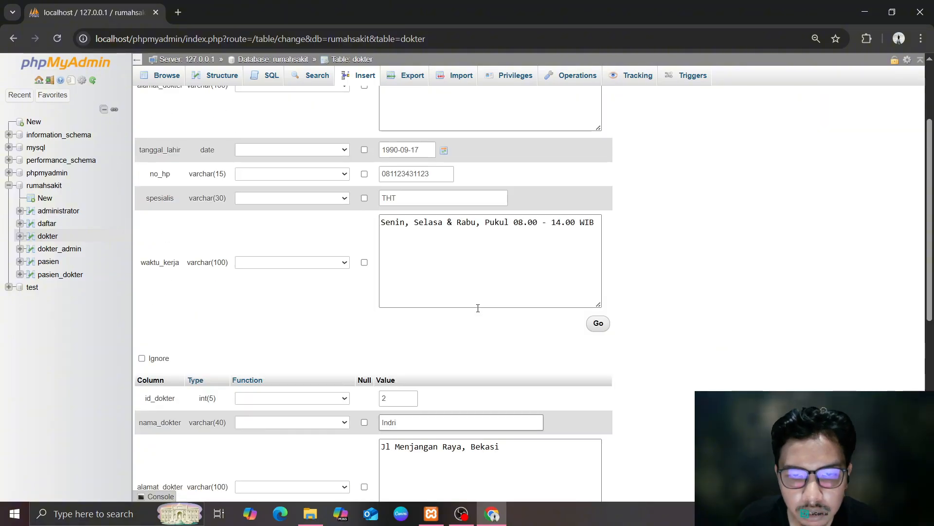
pyautogui.scroll(2, 478, 308)
pyautogui.scroll(-1, 426, 355)
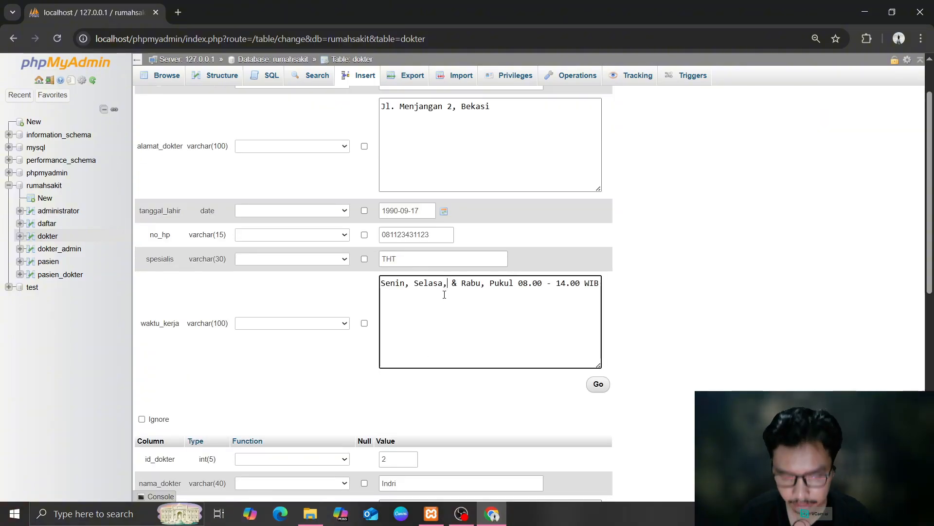
pyautogui.scroll(-2, 480, 317)
pyautogui.scroll(-5, 520, 316)
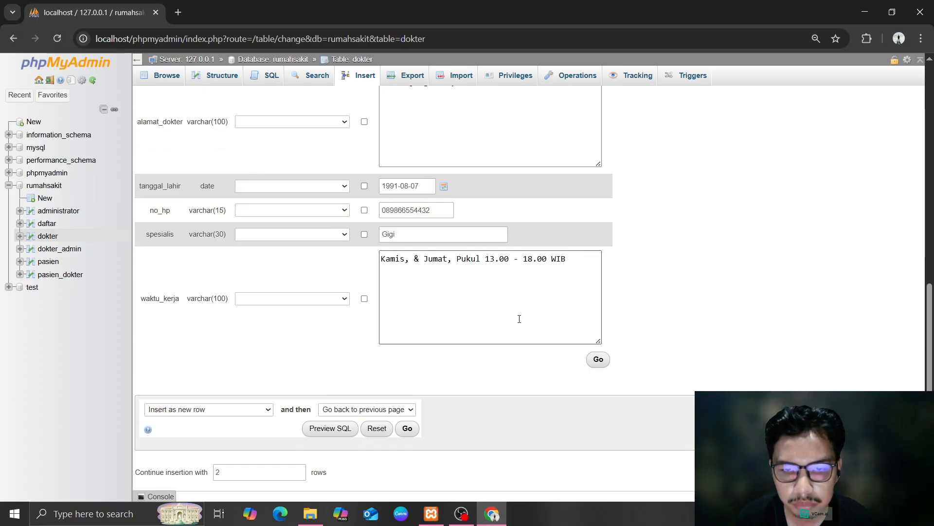
pyautogui.click(598, 359)
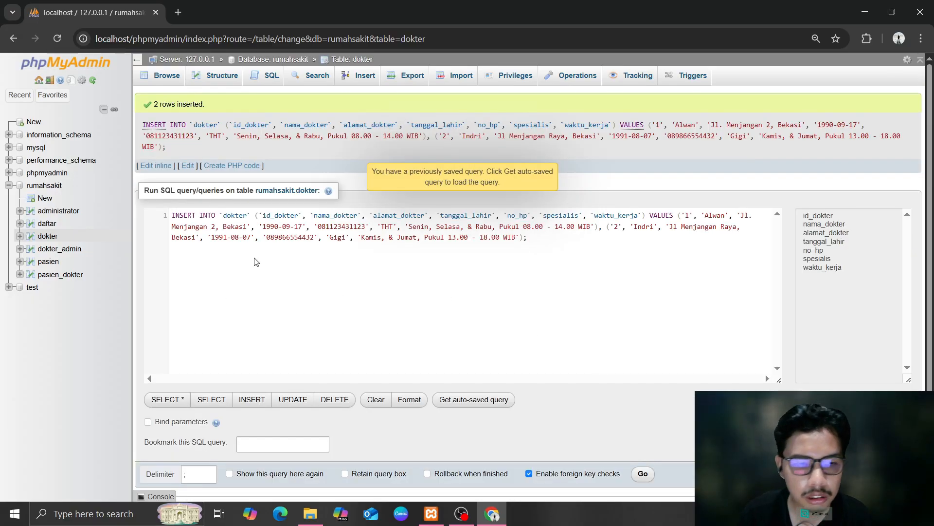
# Browse the dokter table's two doctors, then open the empty pasien_dokter table
pyautogui.click(50, 236)
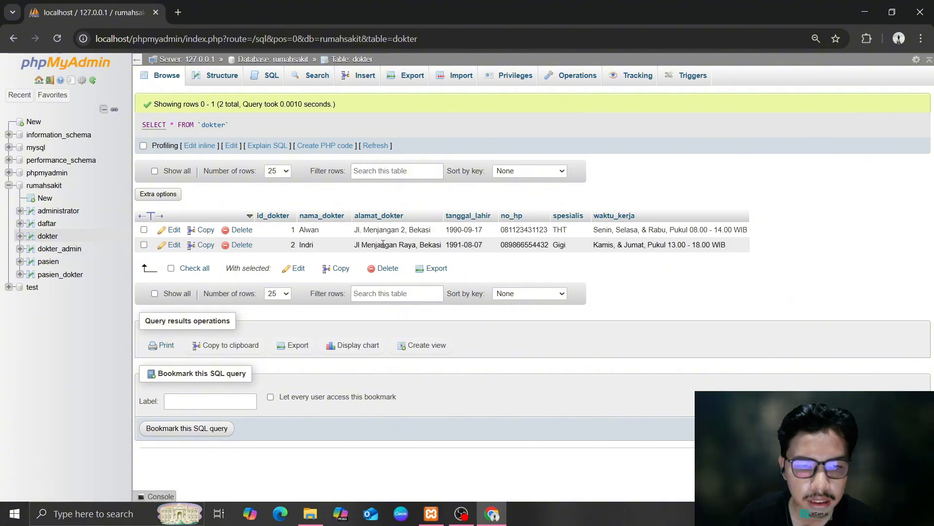
pyautogui.click(60, 274)
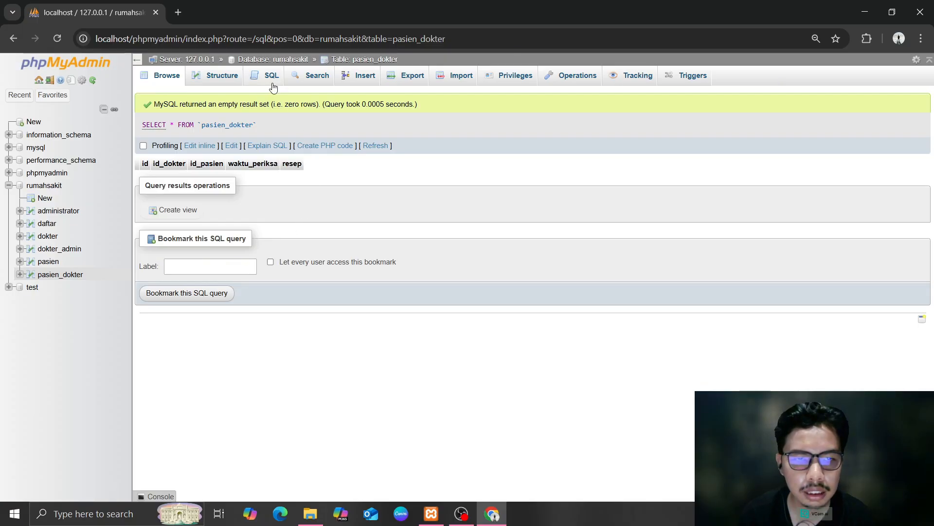
# Fill the first pasien_dokter insert row: id 1, doctor 1, patient 1, date 2025-11-04
pyautogui.click(359, 78)
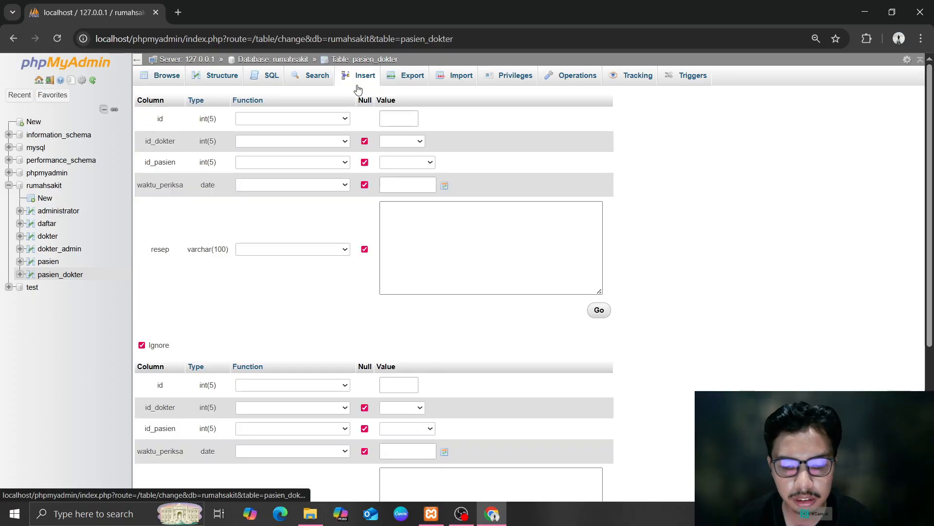
pyautogui.click(415, 121)
pyautogui.write('1')
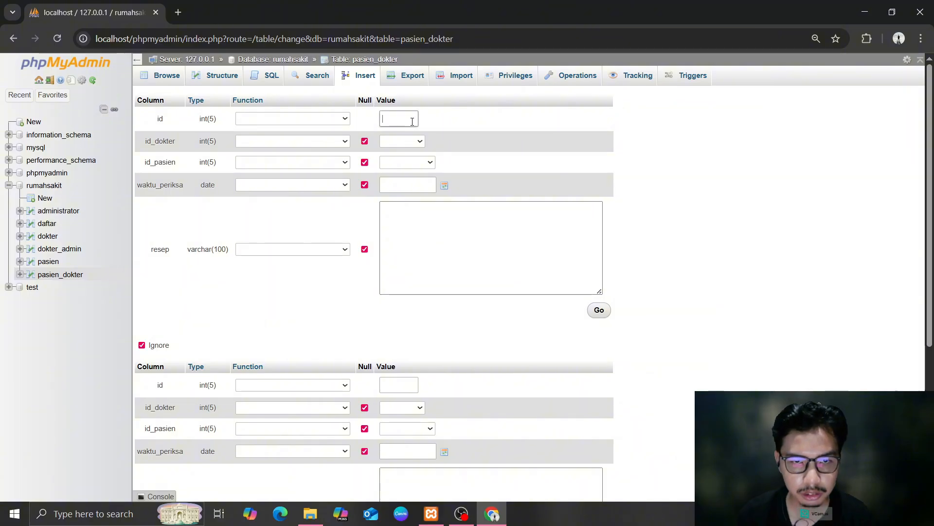
pyautogui.click(404, 142)
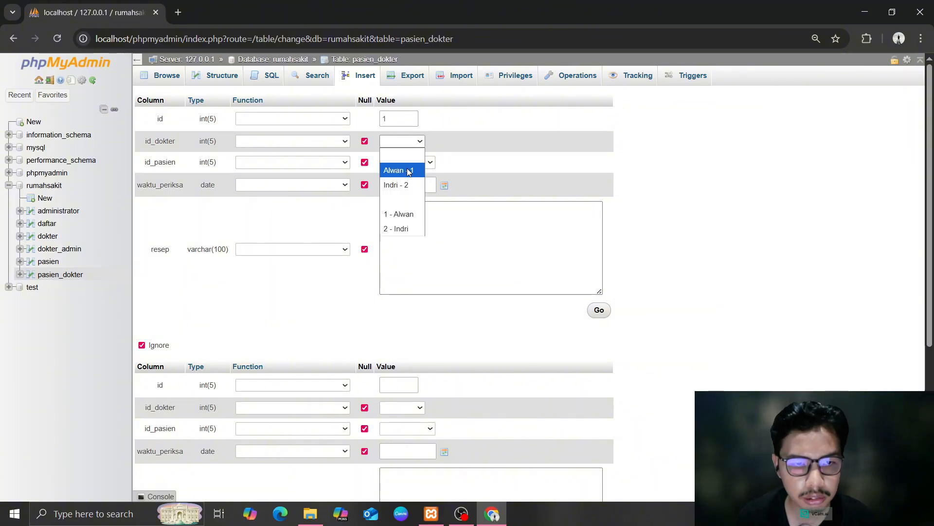
pyautogui.click(410, 170)
pyautogui.click(408, 164)
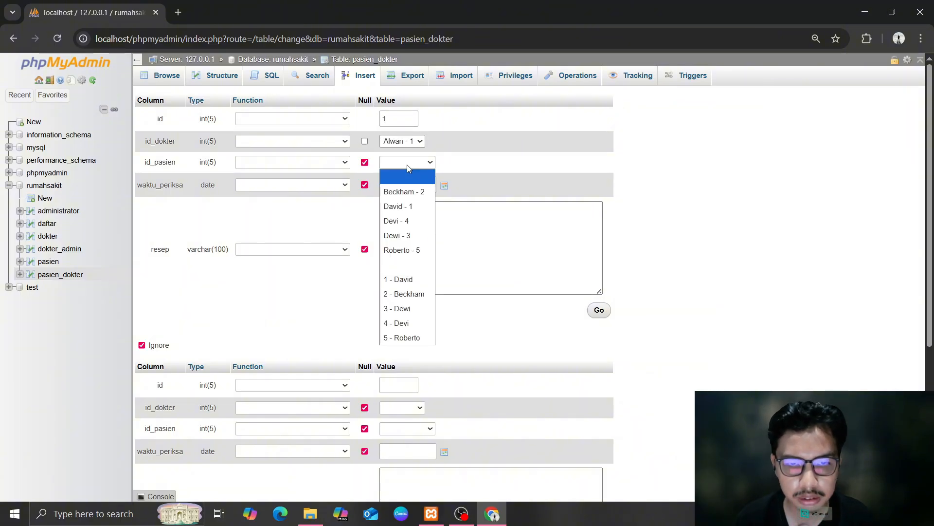
pyautogui.click(398, 205)
pyautogui.click(408, 185)
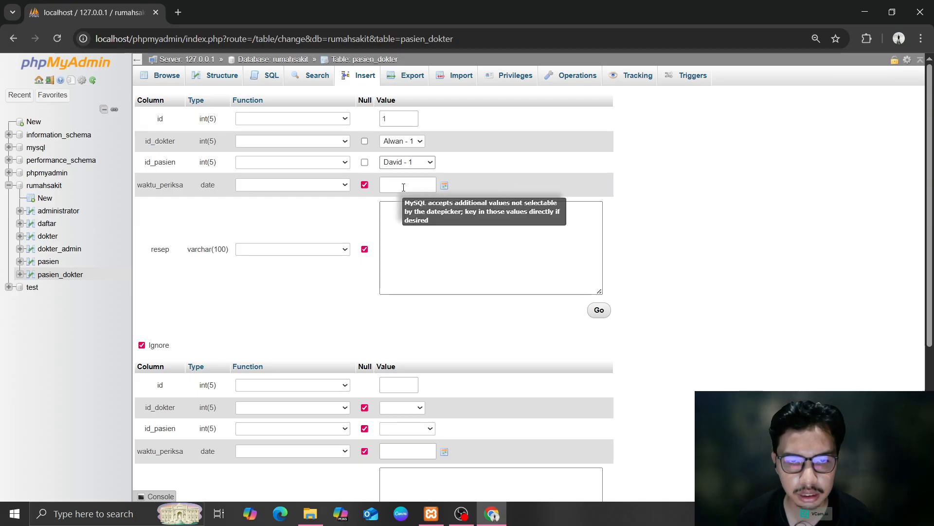
pyautogui.click(444, 186)
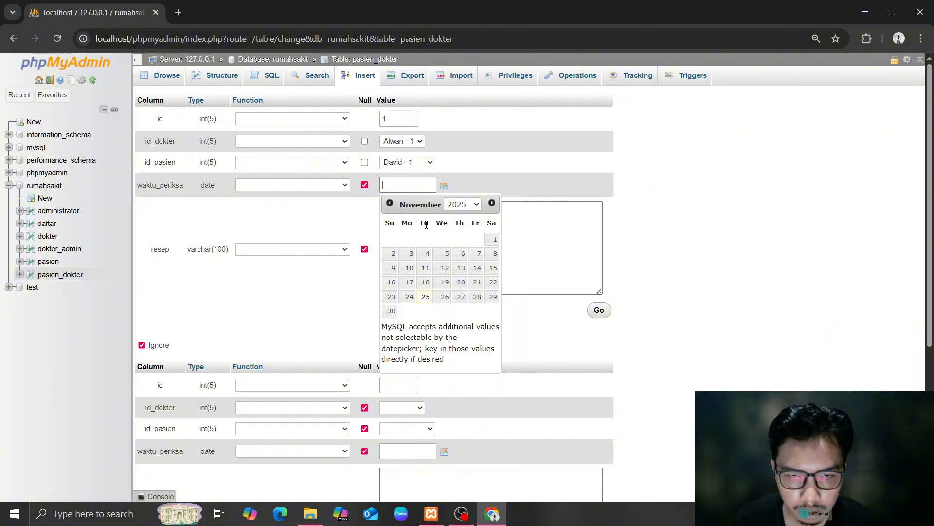
pyautogui.click(426, 255)
pyautogui.click(543, 230)
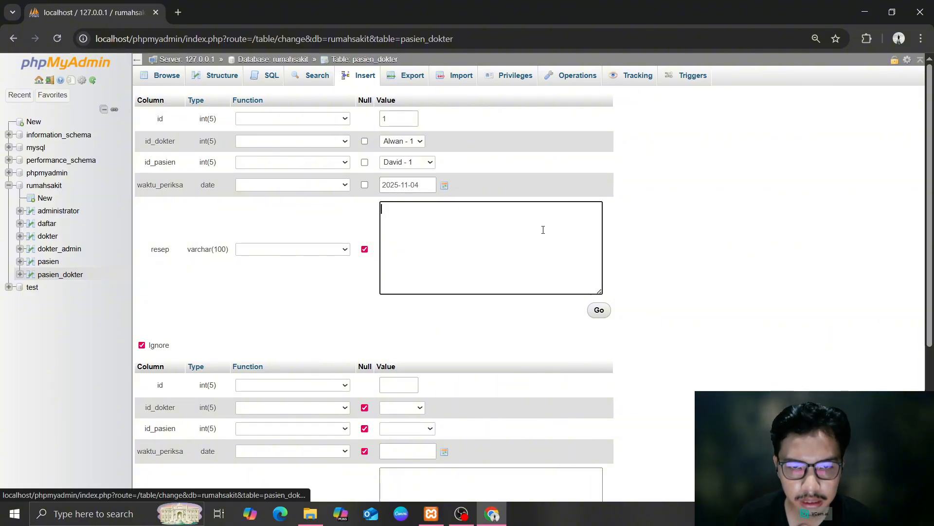
pyautogui.scroll(-2, 577, 314)
# Fill the second row: id 2, doctor 1, patient 4, date 2025-11-19
pyautogui.click(402, 267)
pyautogui.write('2')
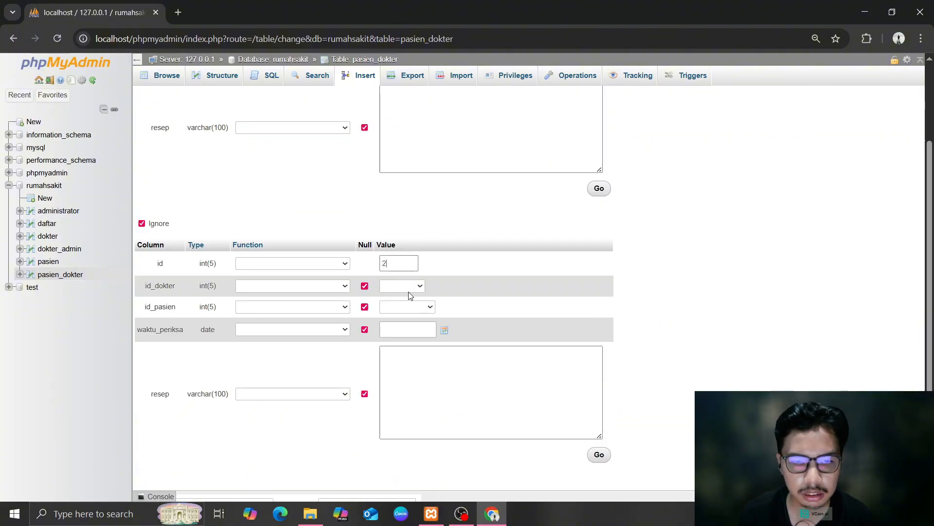
pyautogui.click(409, 291)
pyautogui.click(404, 315)
pyautogui.click(406, 307)
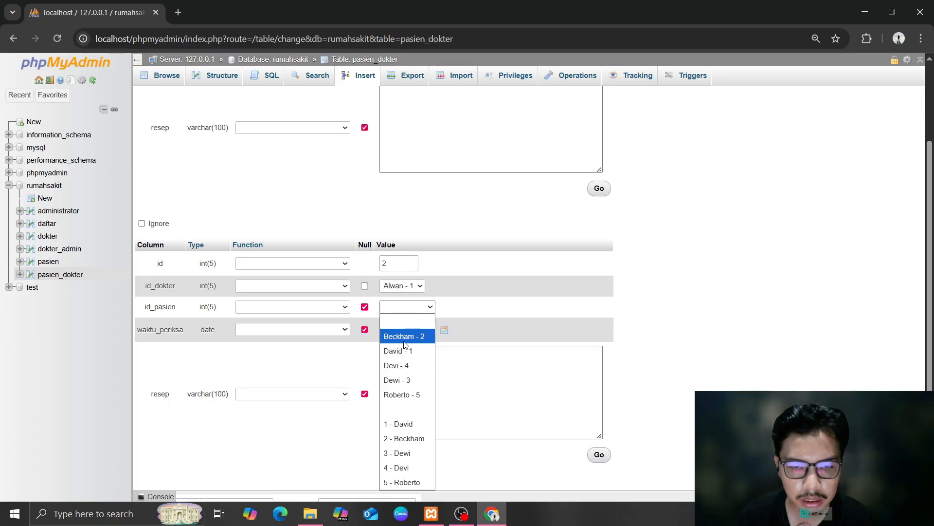
pyautogui.click(396, 365)
pyautogui.click(408, 330)
pyautogui.scroll(-1, 442, 393)
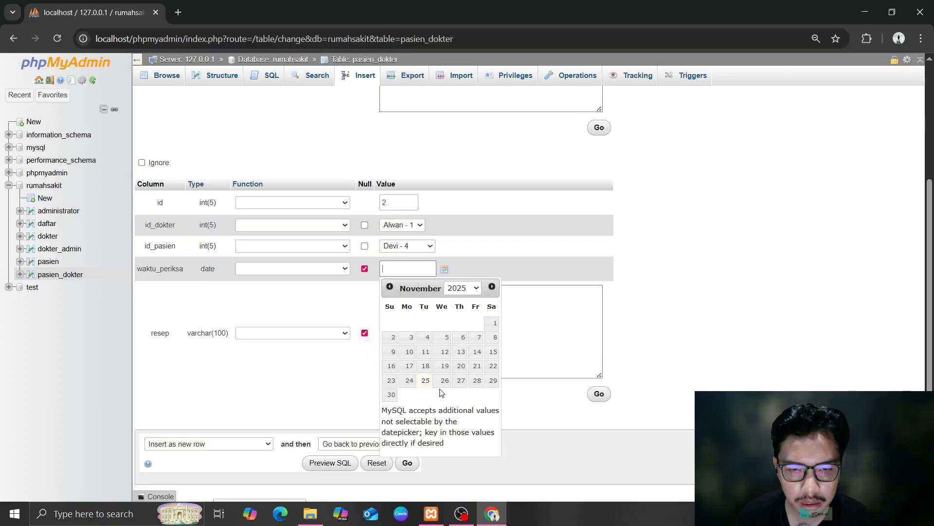
pyautogui.click(443, 367)
pyautogui.scroll(-1, 327, 432)
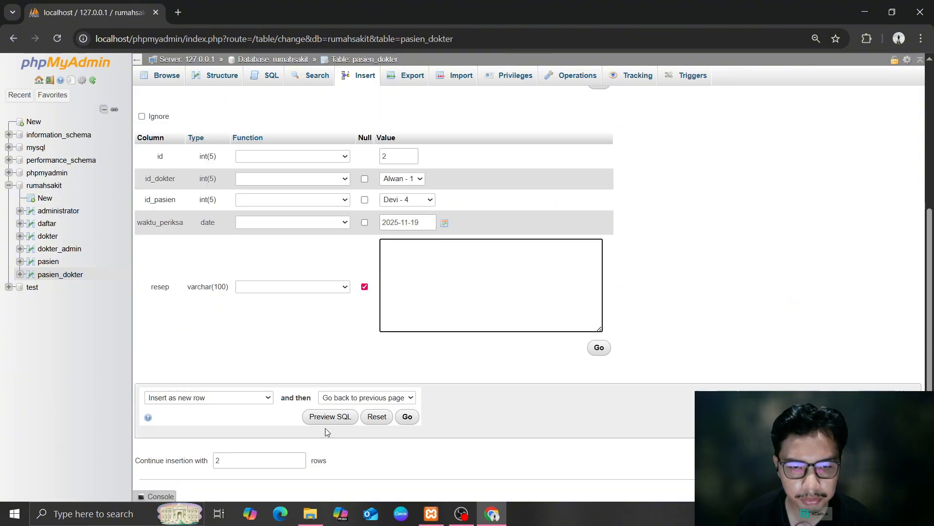
# Expand the insert form to four rows
pyautogui.click(300, 457)
pyautogui.scroll(-5, 670, 392)
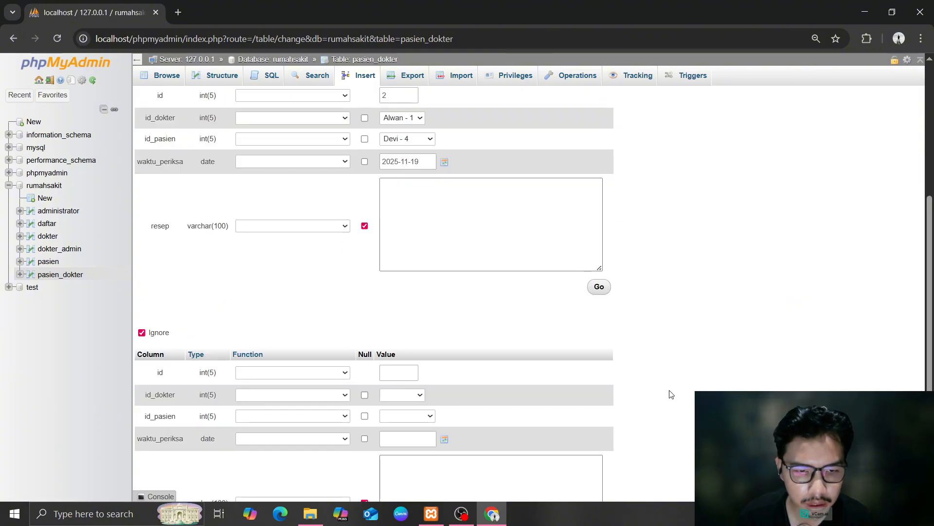
pyautogui.click(301, 458)
pyautogui.scroll(-5, 348, 444)
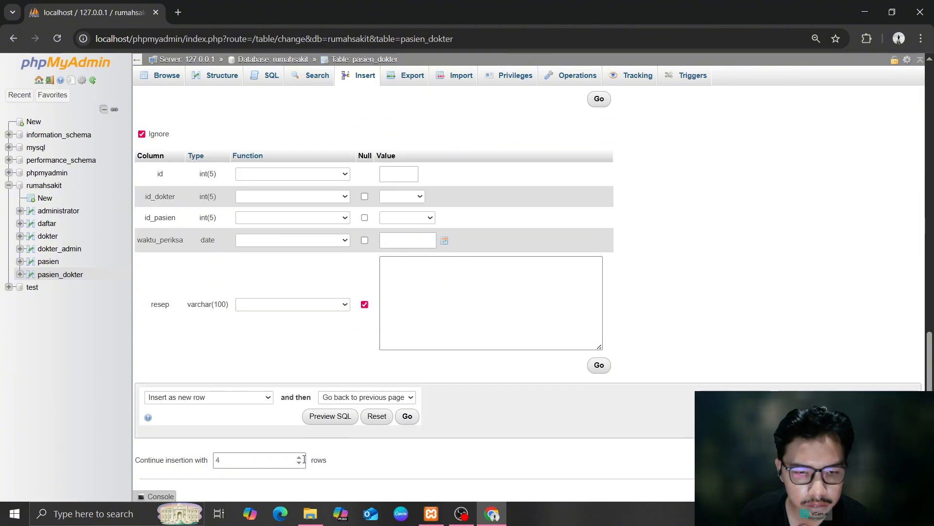
# Add a third row with id 3, doctor 2, patient 2 and visit date 2025-11-28
pyautogui.click(301, 458)
pyautogui.scroll(8, 409, 416)
pyautogui.scroll(-7, 397, 278)
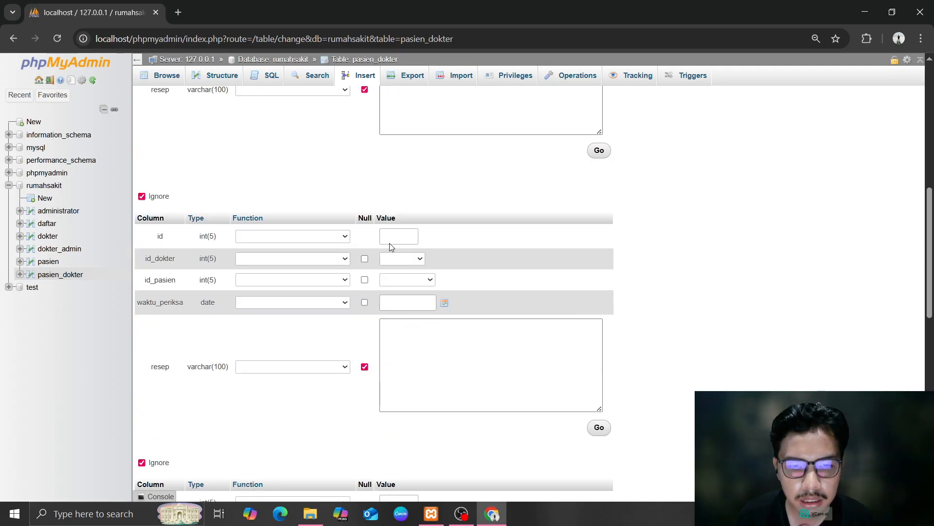
pyautogui.click(391, 242)
pyautogui.write('3')
pyautogui.click(416, 261)
pyautogui.click(396, 302)
pyautogui.click(407, 280)
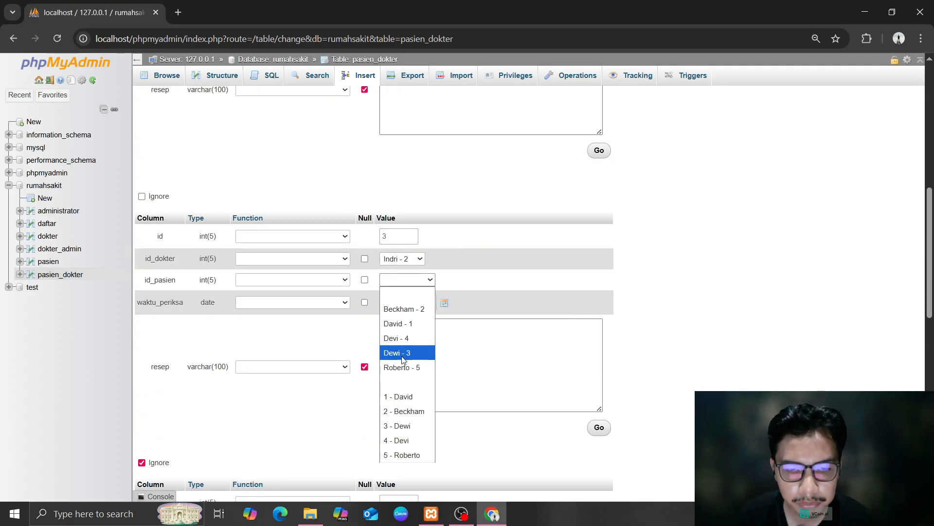
pyautogui.scroll(1, 470, 338)
pyautogui.scroll(6, 470, 337)
pyautogui.scroll(-1, 483, 345)
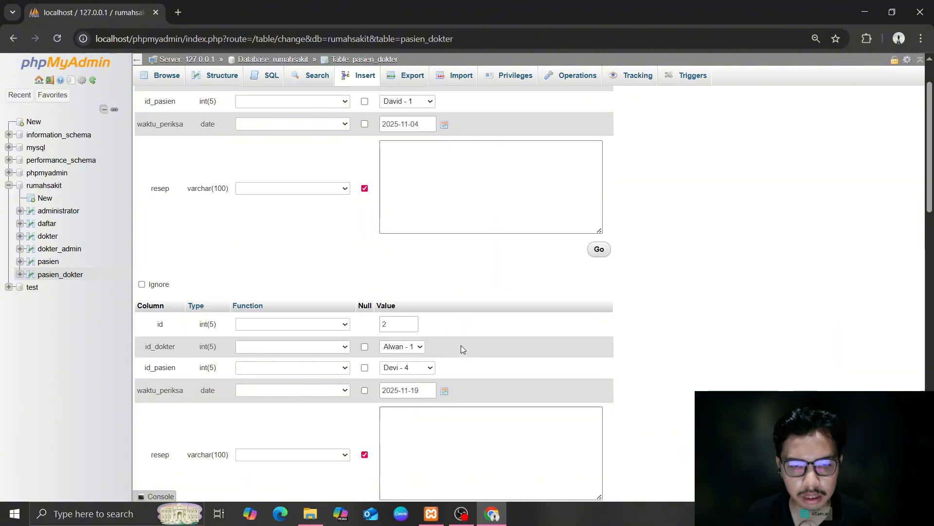
pyautogui.scroll(-2, 460, 349)
pyautogui.click(407, 279)
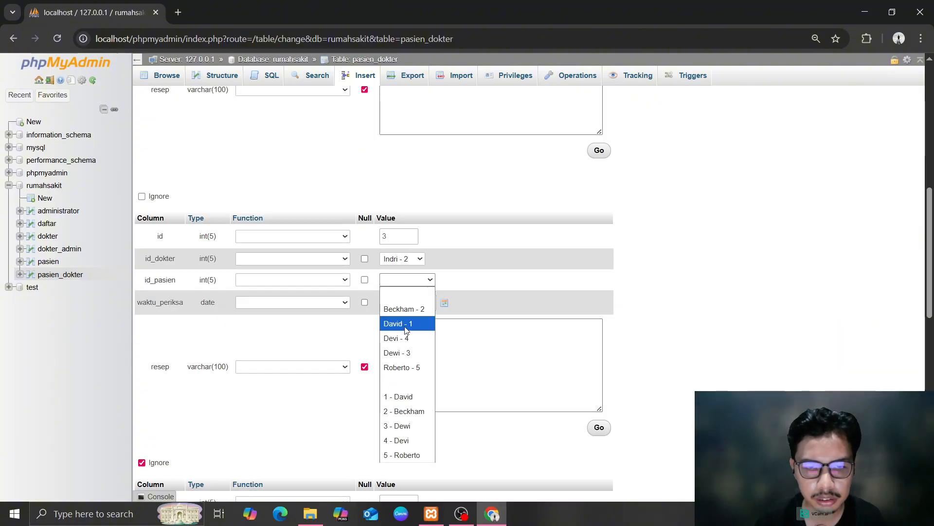
pyautogui.click(404, 309)
pyautogui.click(445, 302)
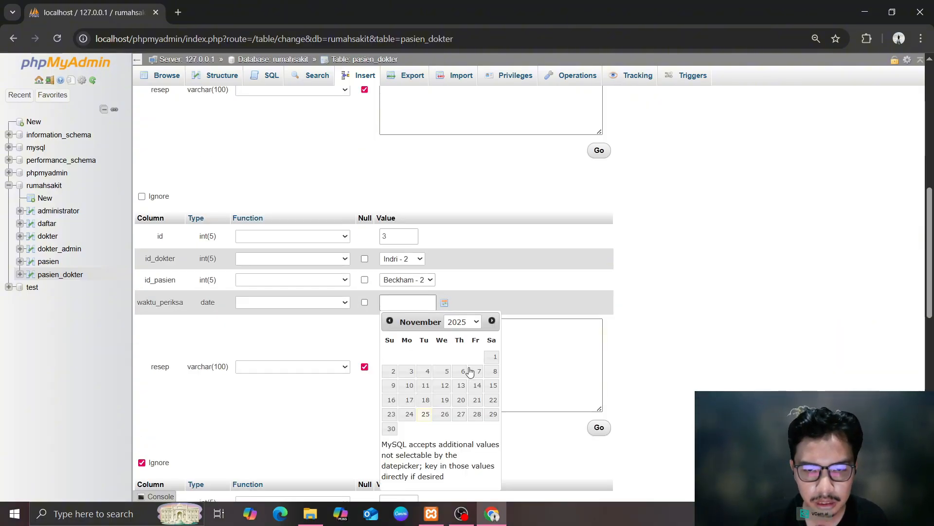
pyautogui.click(477, 400)
# Fill the fourth row with doctor 2, patient 5 and visit date 2025-11-20
pyautogui.scroll(-5, 557, 379)
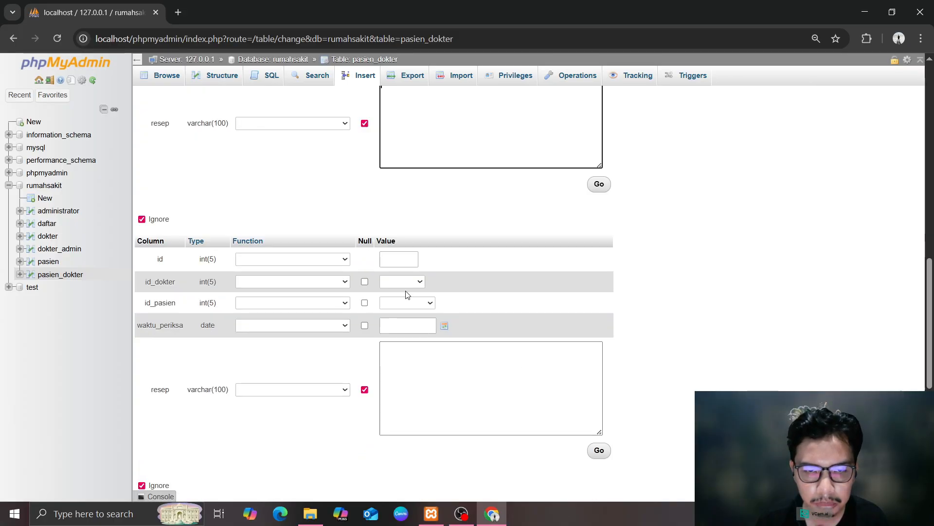
pyautogui.click(409, 282)
pyautogui.click(407, 325)
pyautogui.click(407, 303)
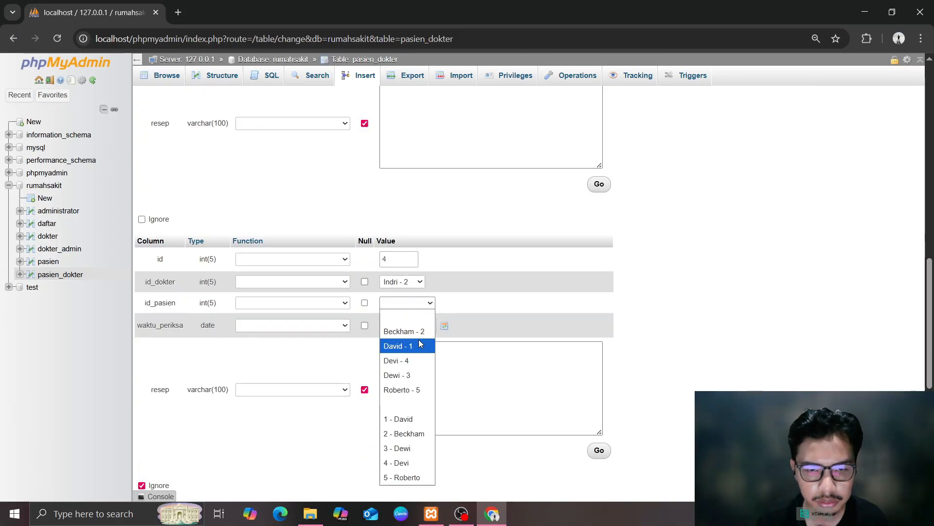
pyautogui.click(417, 388)
pyautogui.click(420, 326)
pyautogui.click(444, 325)
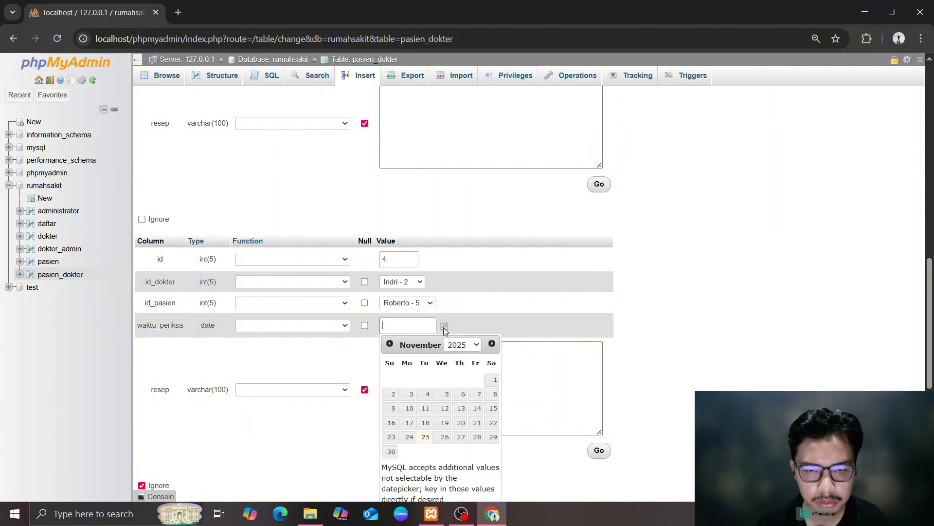
pyautogui.click(461, 423)
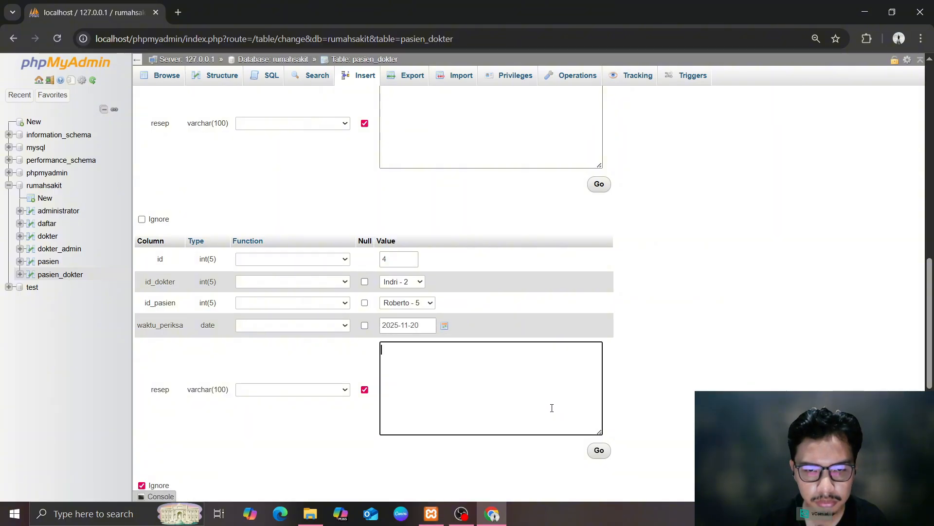
# Fill the fifth row with id 5, doctor 1, patient 3 and visit date 2025-11-19
pyautogui.scroll(-4, 553, 406)
pyautogui.click(398, 343)
pyautogui.write('5')
pyautogui.click(414, 365)
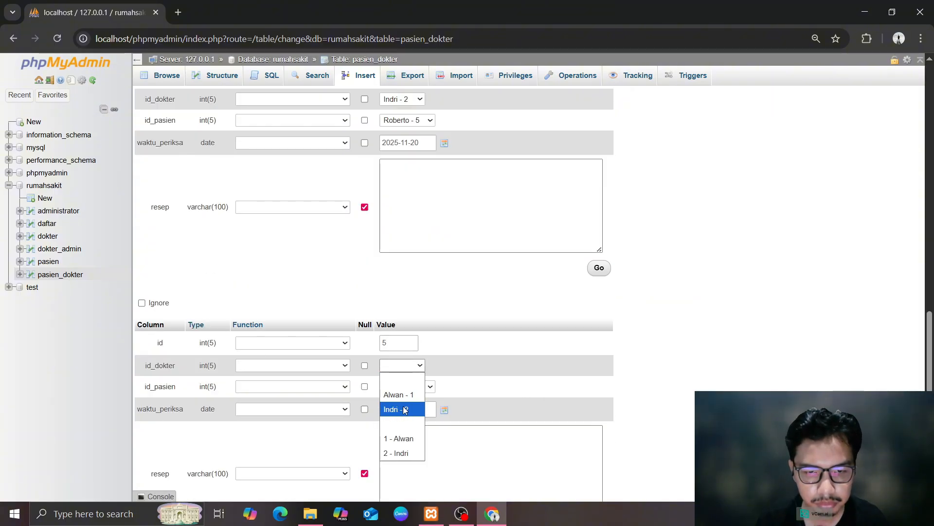
pyautogui.click(398, 394)
pyautogui.scroll(15, 526, 383)
pyautogui.scroll(-15, 523, 380)
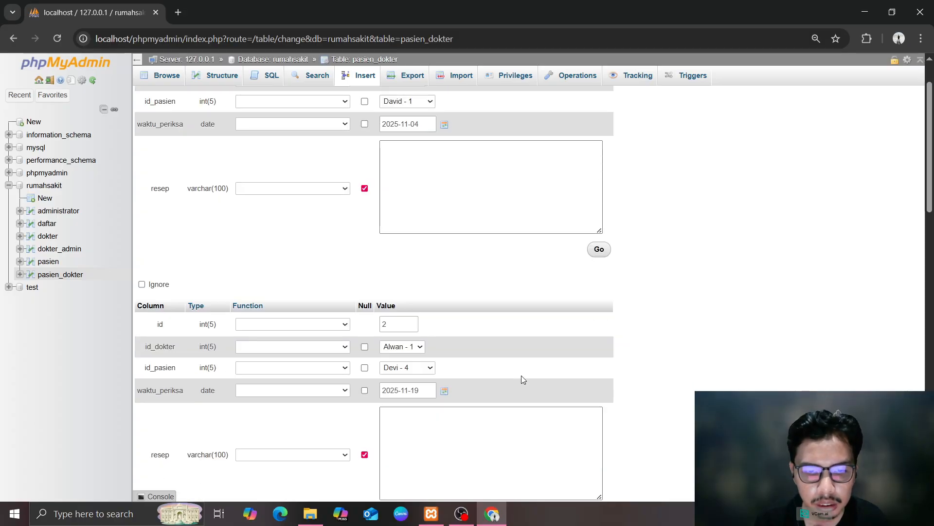
pyautogui.click(406, 217)
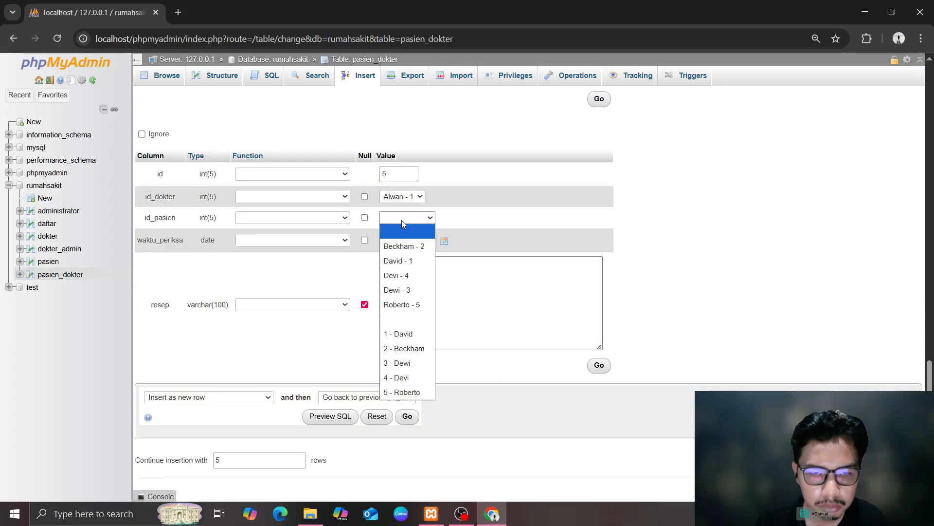
pyautogui.click(402, 275)
pyautogui.click(438, 240)
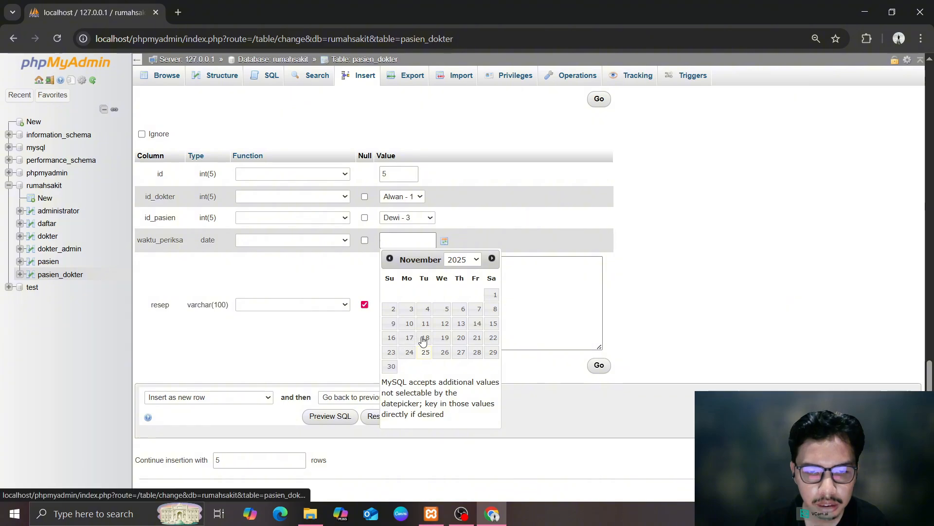
pyautogui.click(445, 339)
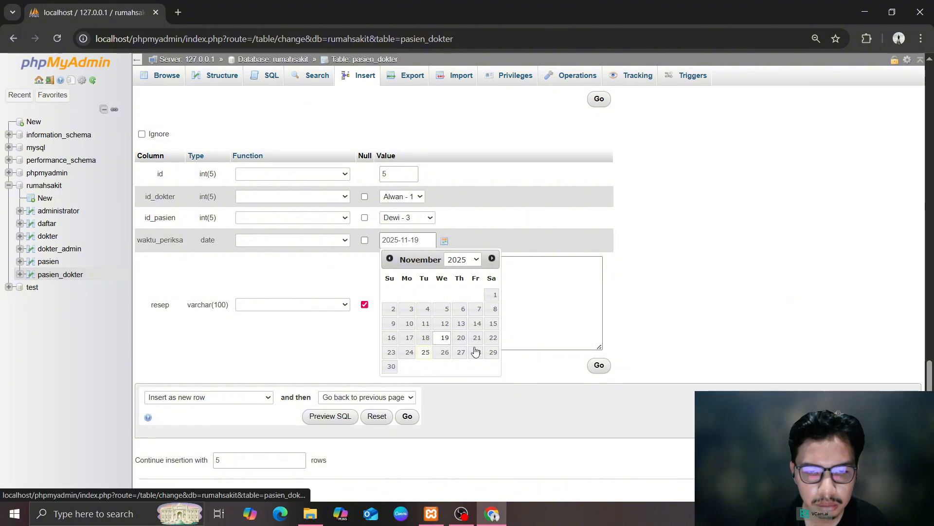
# Insert all five rows and browse the pasien_dokter table
pyautogui.scroll(15, 562, 344)
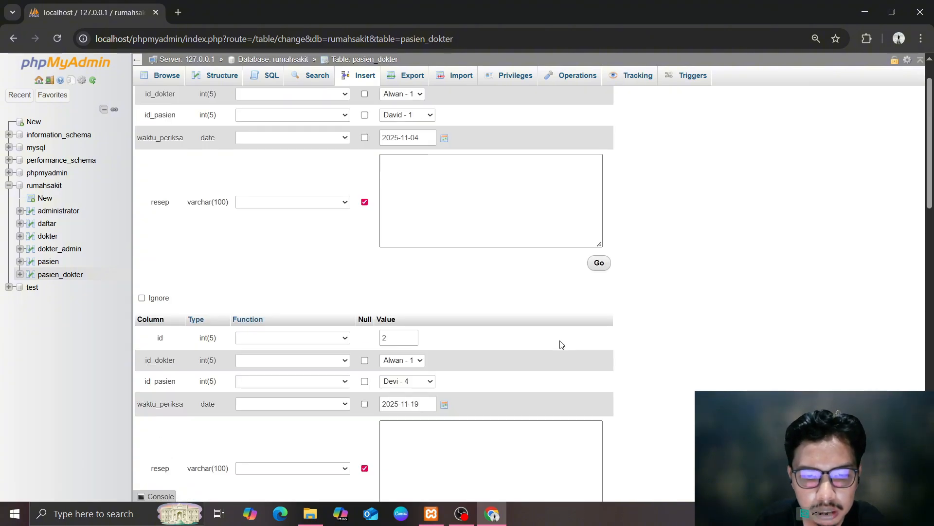
pyautogui.scroll(-14, 562, 345)
pyautogui.scroll(15, 433, 349)
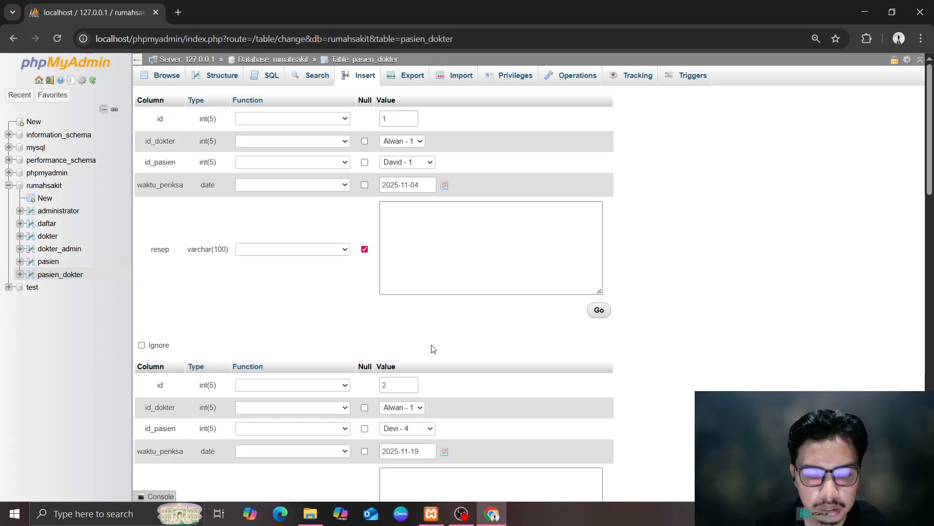
pyautogui.scroll(-15, 433, 349)
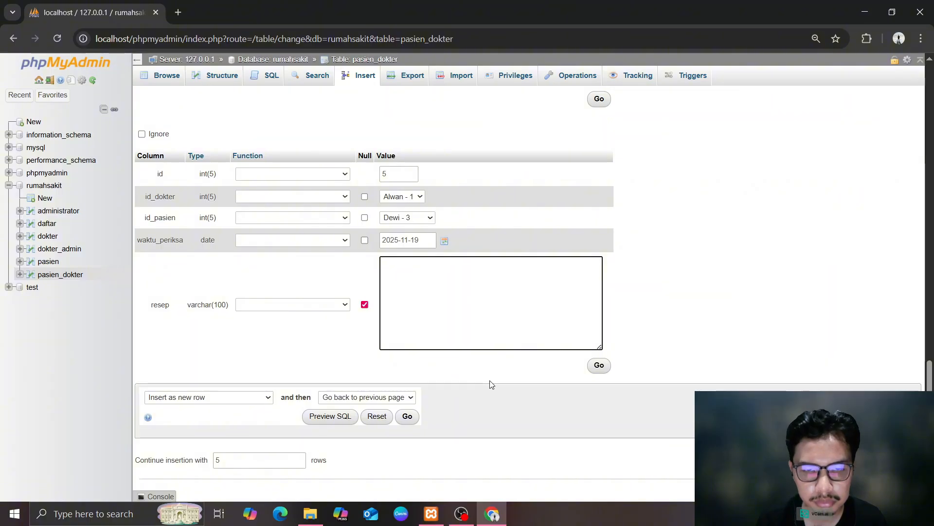
pyautogui.click(599, 365)
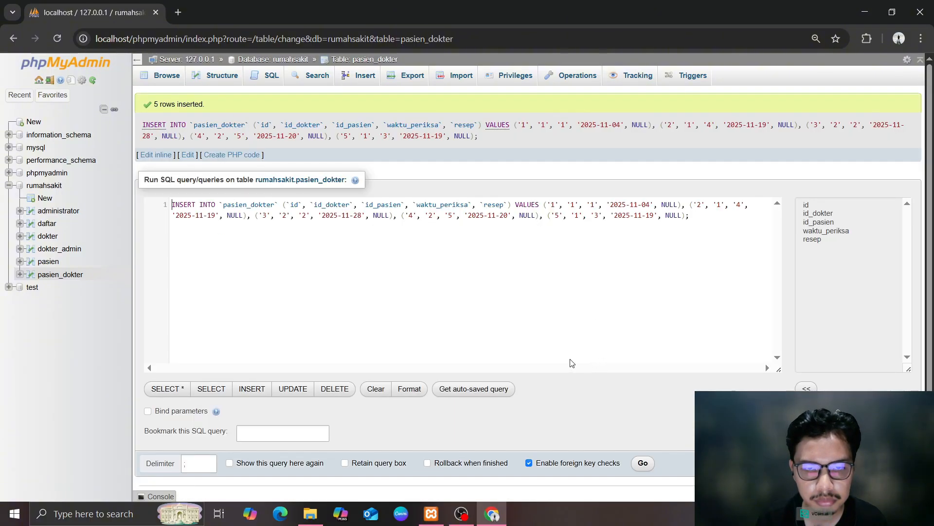
pyautogui.click(54, 276)
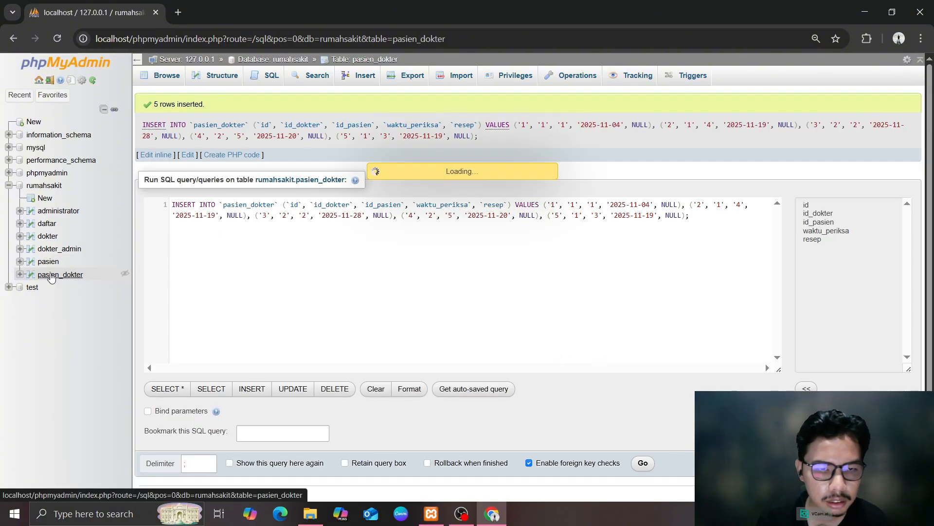
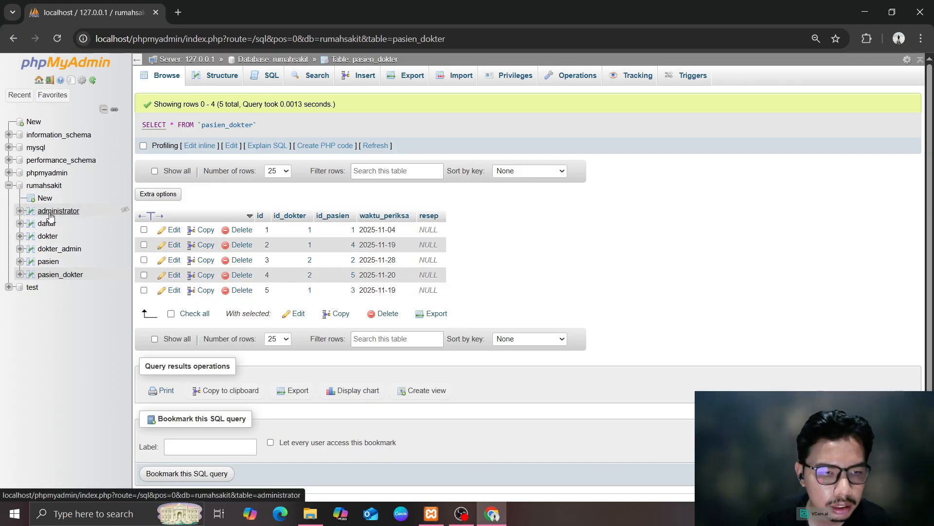
# Browse the pasien and pasien_dokter tables, then return to the rumahsakit database overview
pyautogui.click(48, 262)
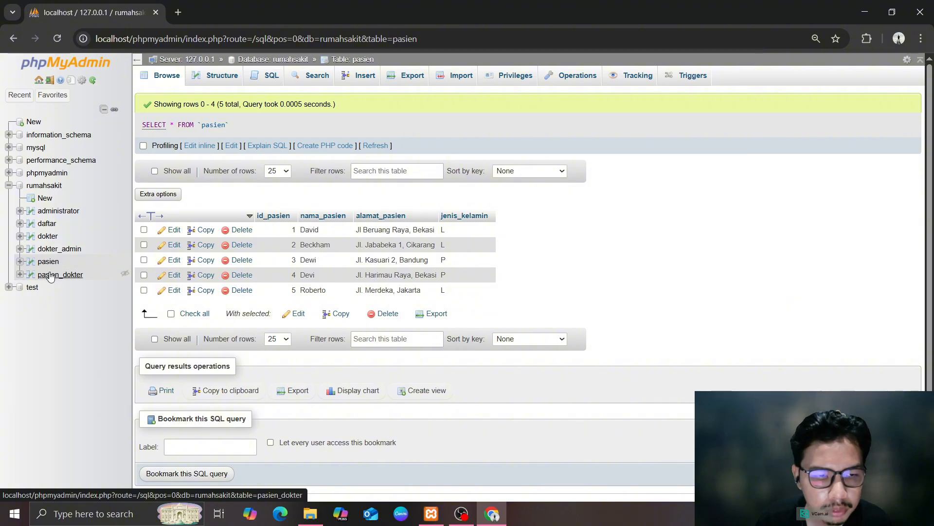
pyautogui.click(50, 275)
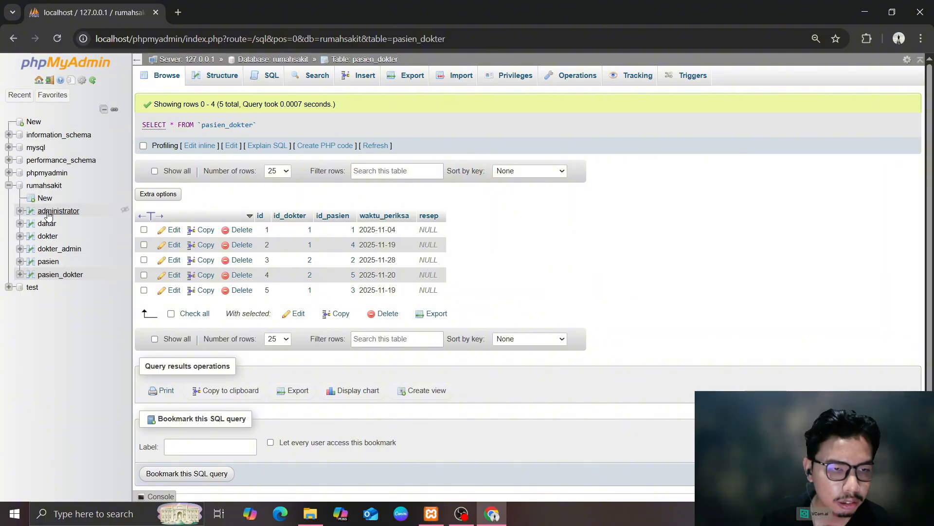
pyautogui.click(44, 186)
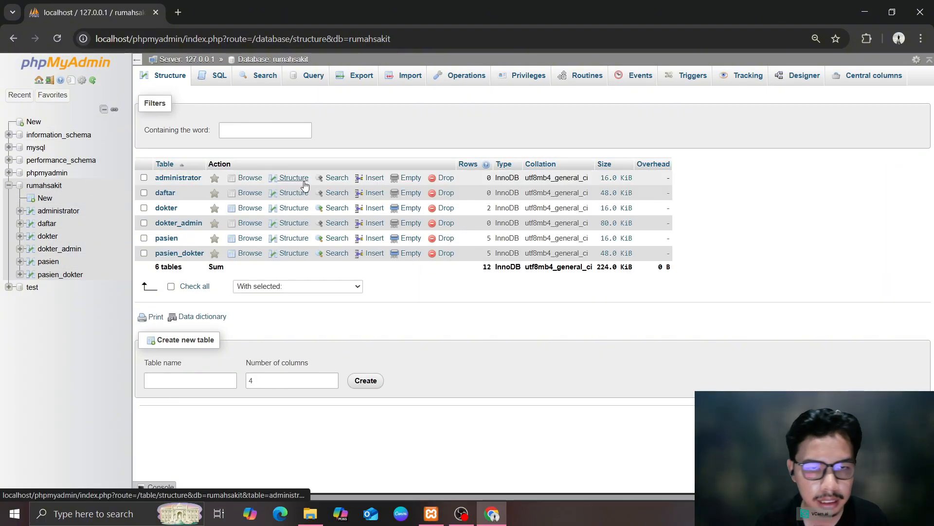
# Run SELECT * FROM pasien; to list all patients, then go back to the database overview
pyautogui.click(218, 79)
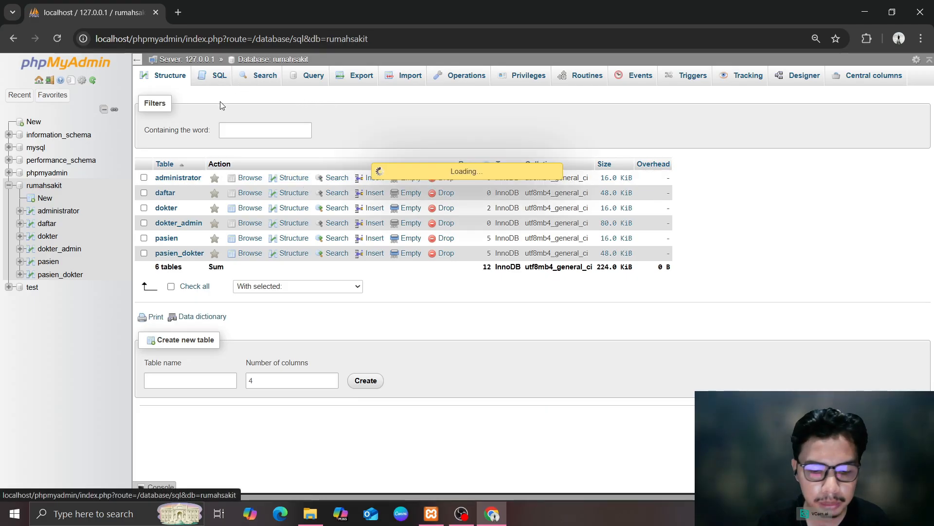
pyautogui.write('s')
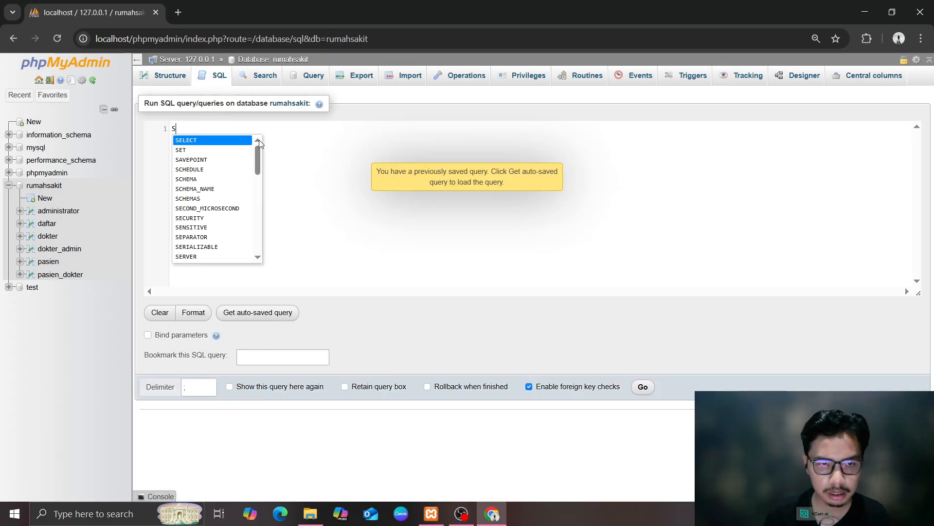
pyautogui.press('Return')
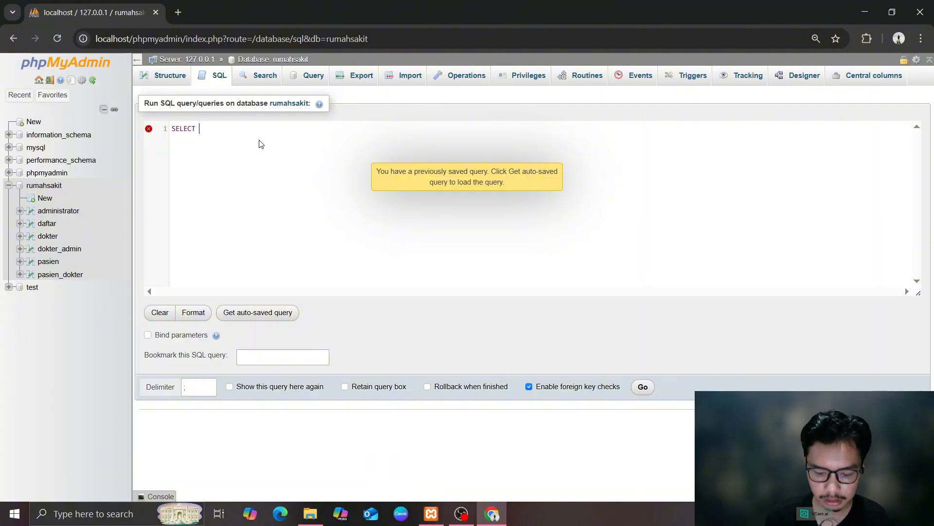
pyautogui.write('* FORM')
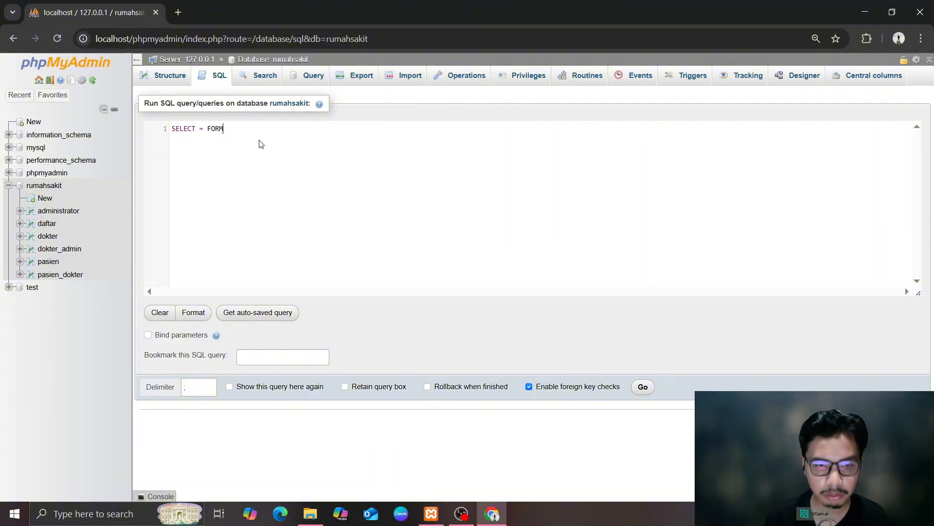
pyautogui.press('BackSpace')
pyautogui.press('BackSpace')
pyautogui.press('BackSpace')
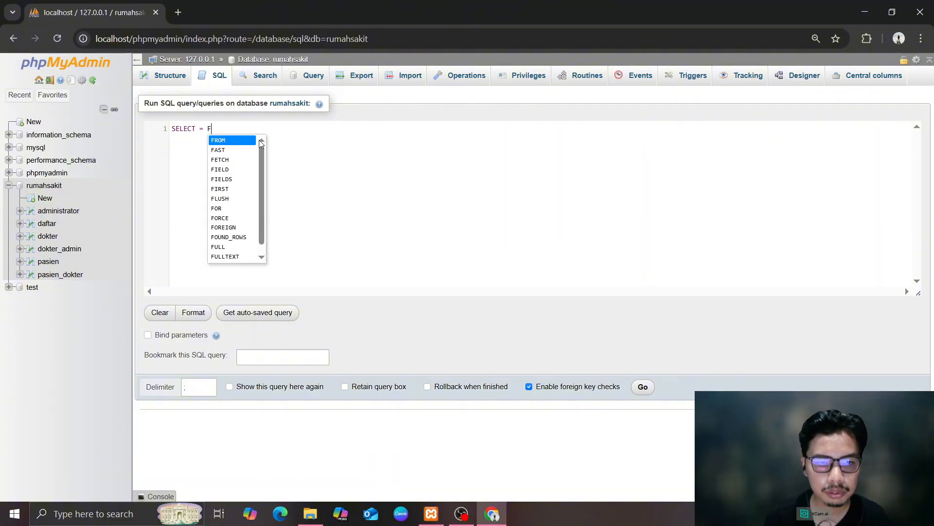
pyautogui.press('Return')
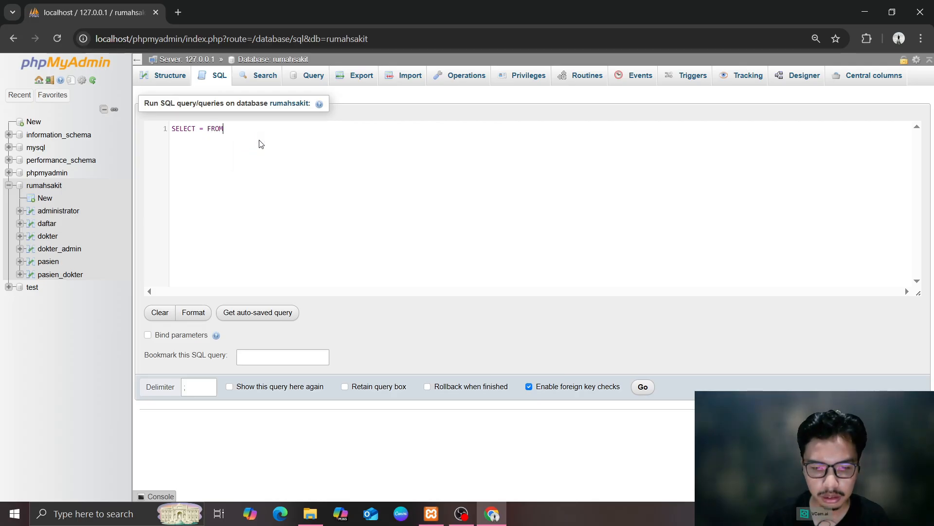
pyautogui.write('pasien')
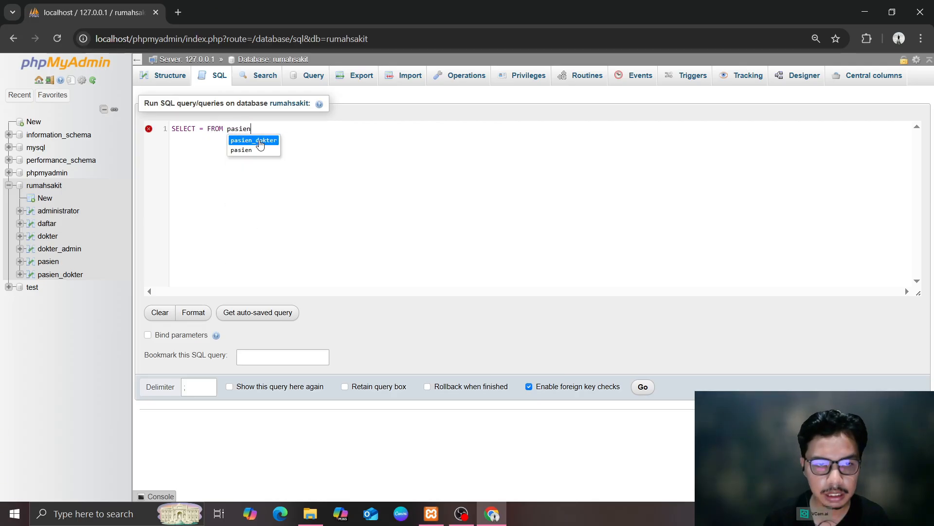
pyautogui.write(';')
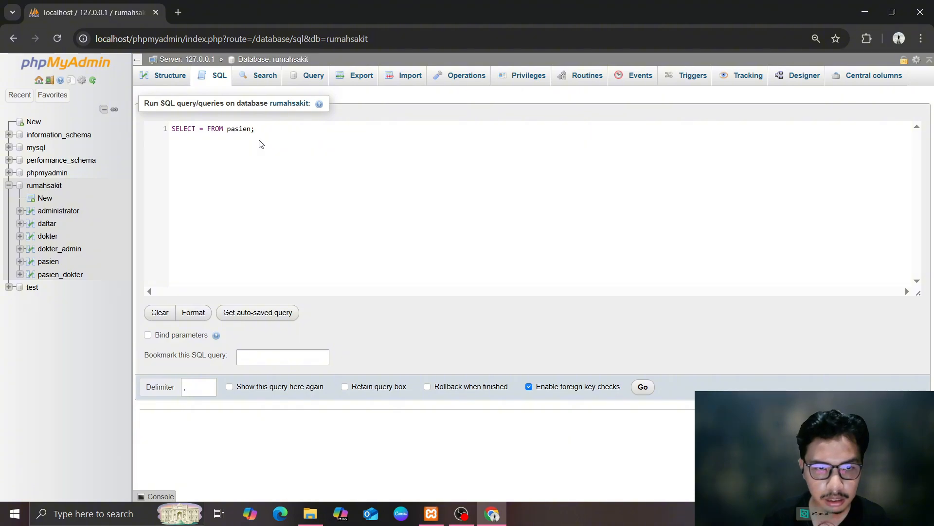
pyautogui.click(643, 386)
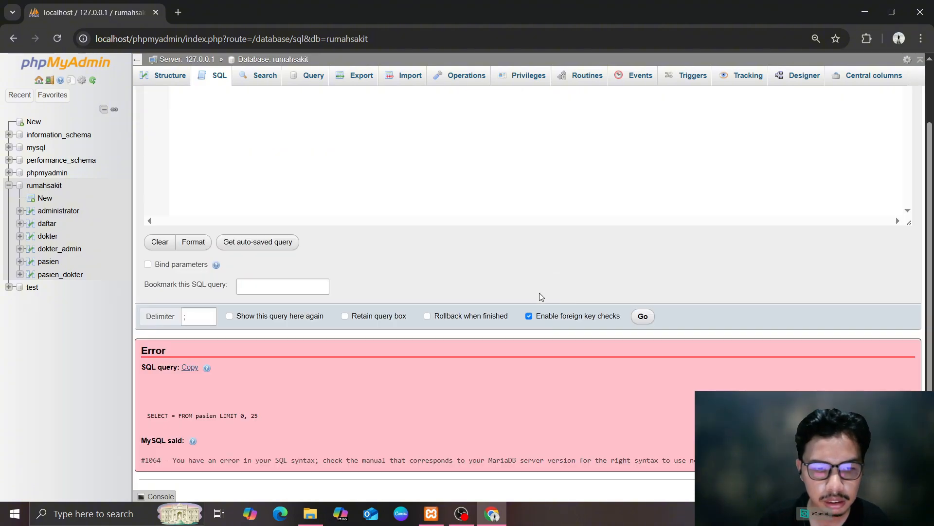
pyautogui.scroll(2, 487, 282)
pyautogui.click(278, 102)
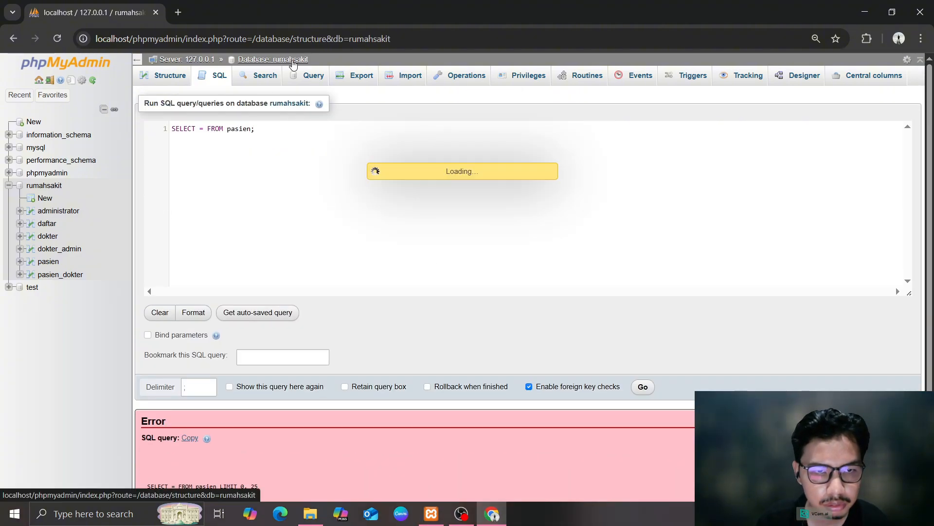
# Rewrite and rerun SELECT * FROM pasien, then return to the rumahsakit overview
pyautogui.click(291, 75)
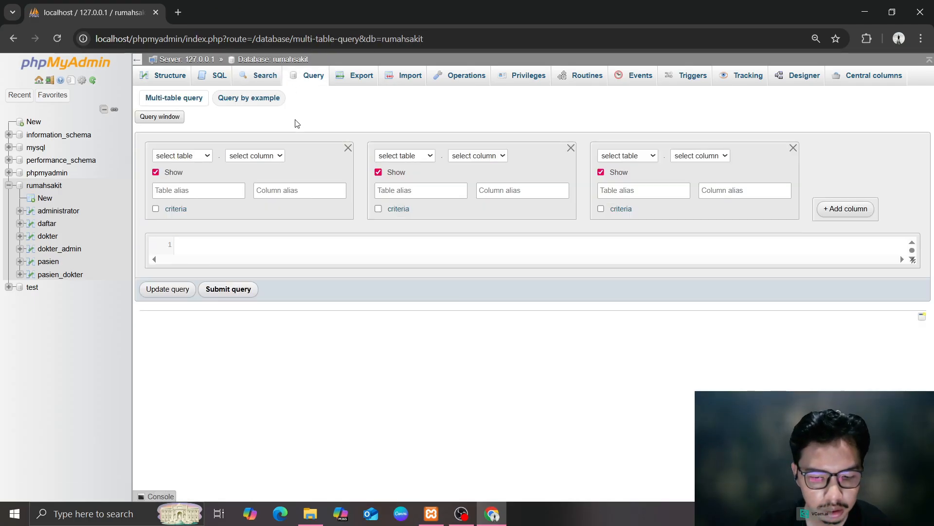
pyautogui.click(220, 76)
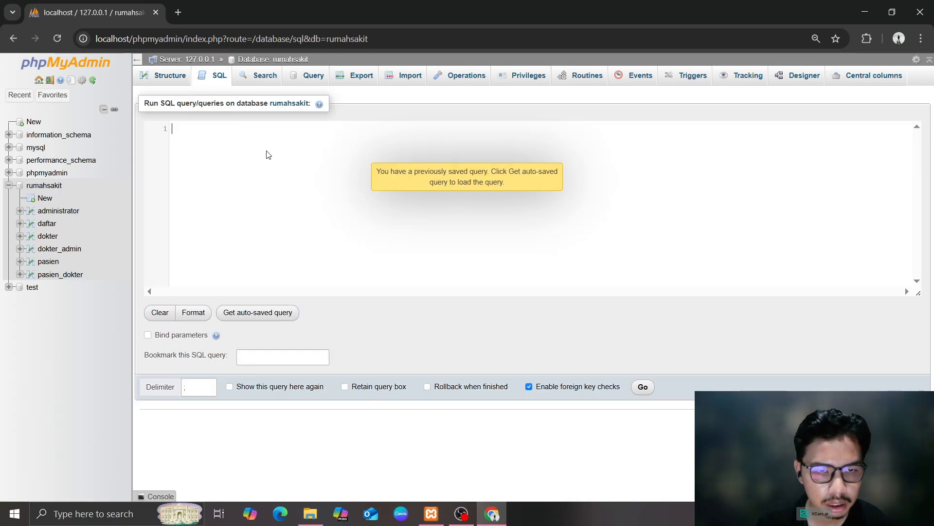
pyautogui.write('Se')
pyautogui.press('Return')
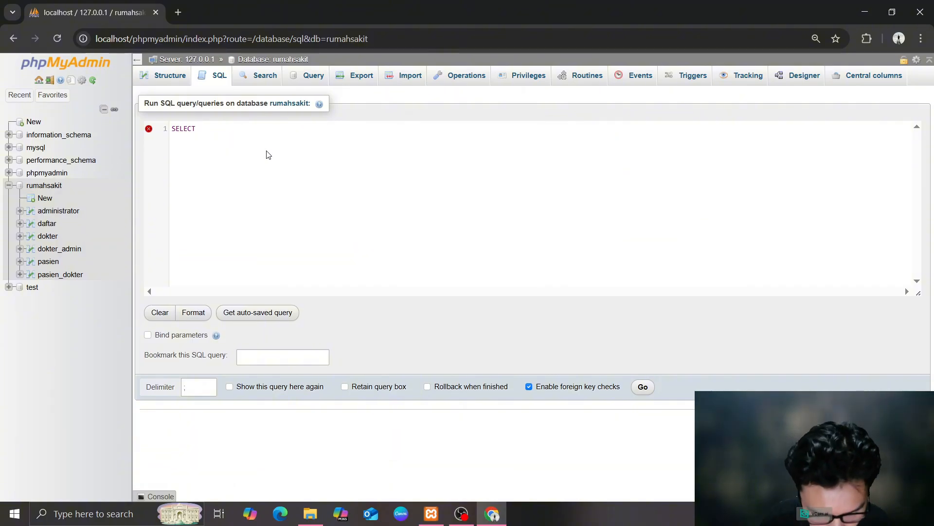
pyautogui.write('*')
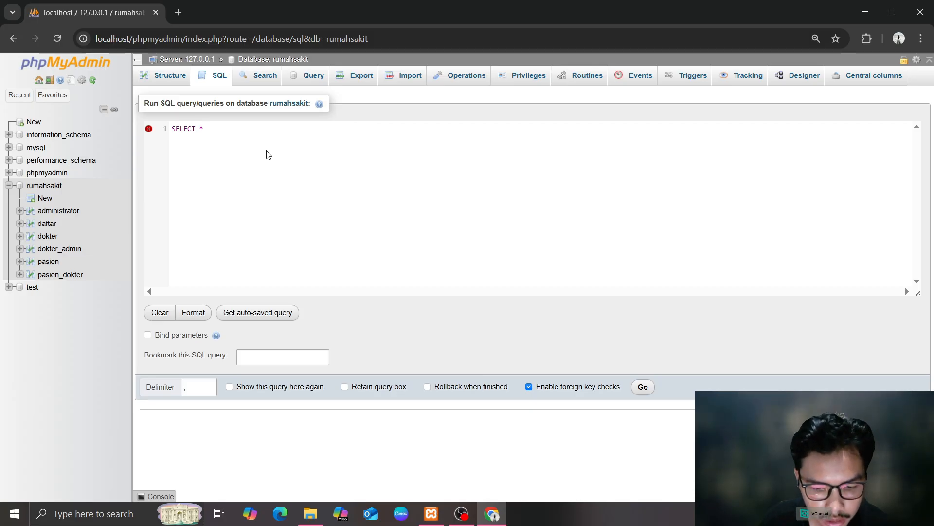
pyautogui.write(' F')
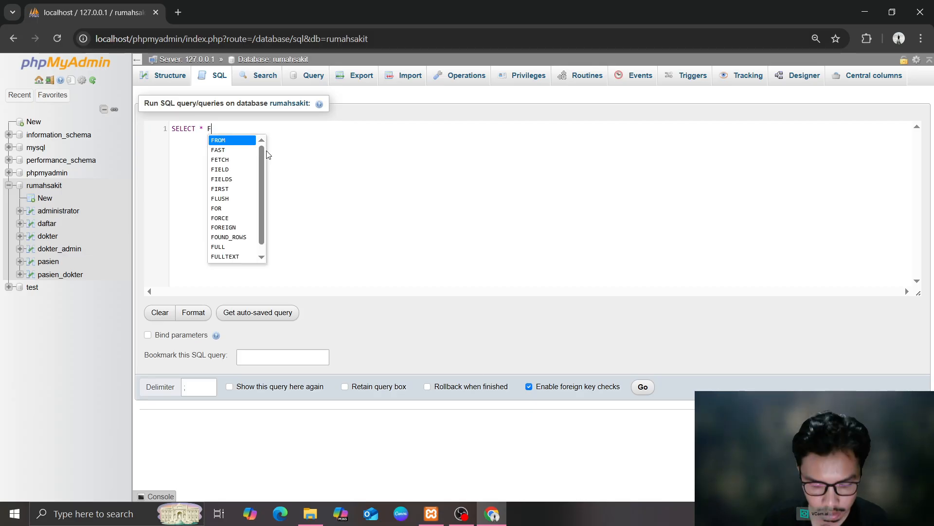
pyautogui.press('Return')
pyautogui.write('pasien')
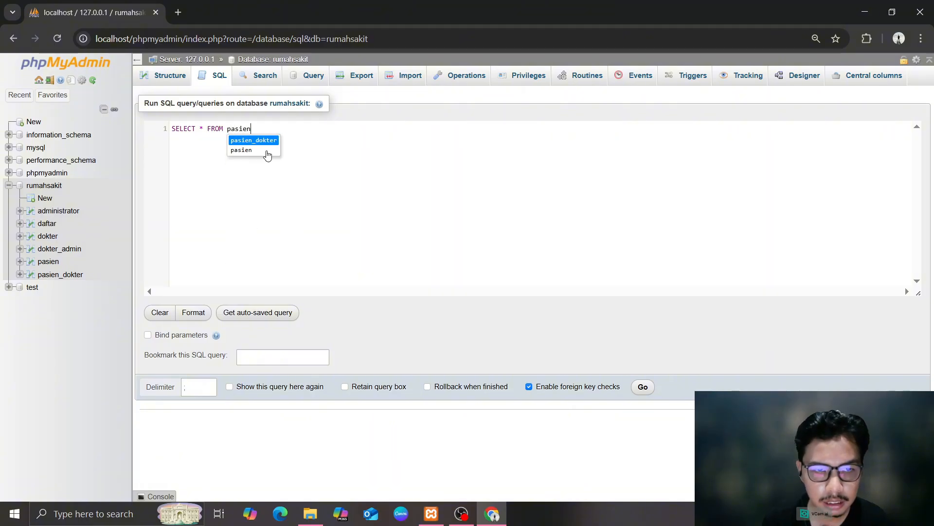
pyautogui.click(267, 151)
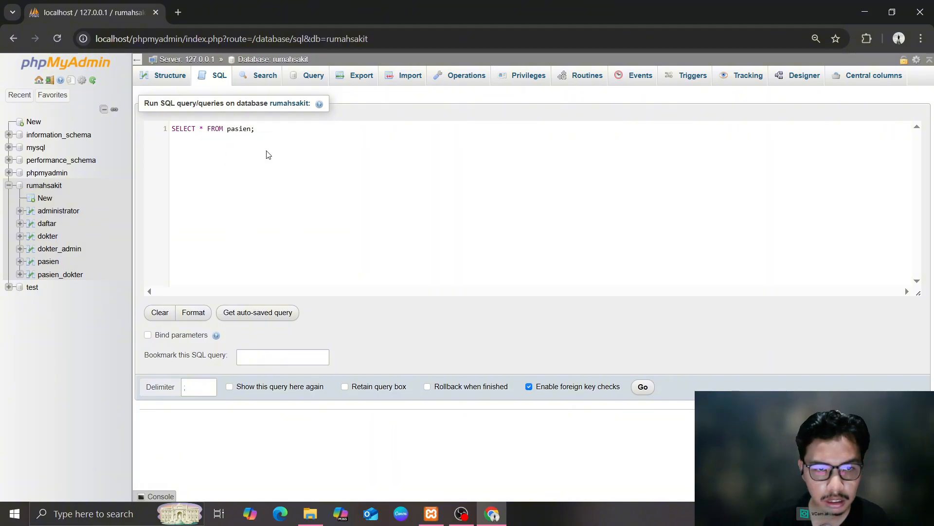
pyautogui.click(645, 386)
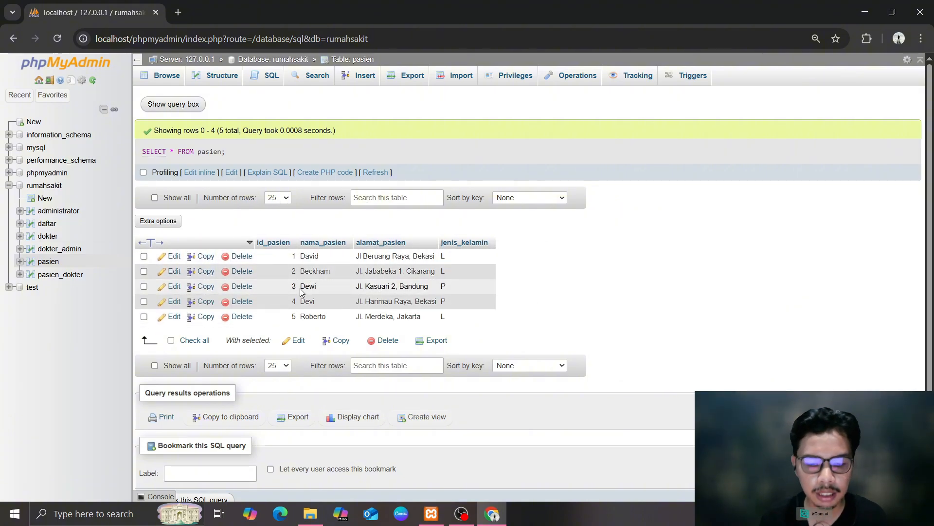
pyautogui.click(44, 185)
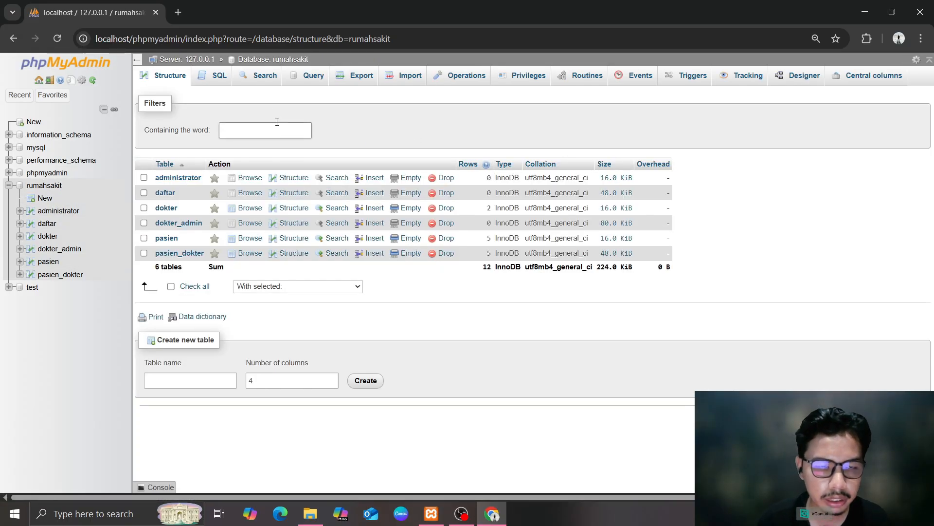
# Run SELECT nama_pasien, alamat_pasien FROM pasien; showing five rows, then return to rumahsakit
pyautogui.click(219, 78)
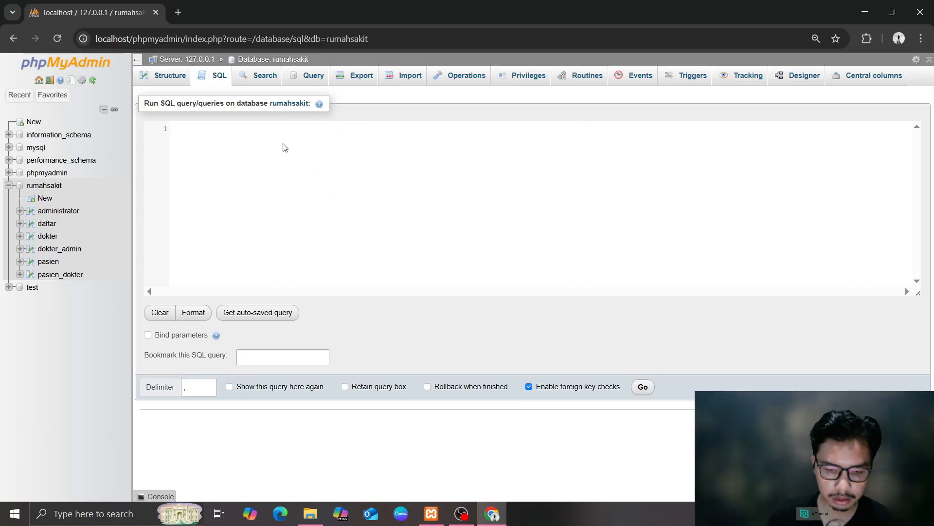
pyautogui.write('Sel')
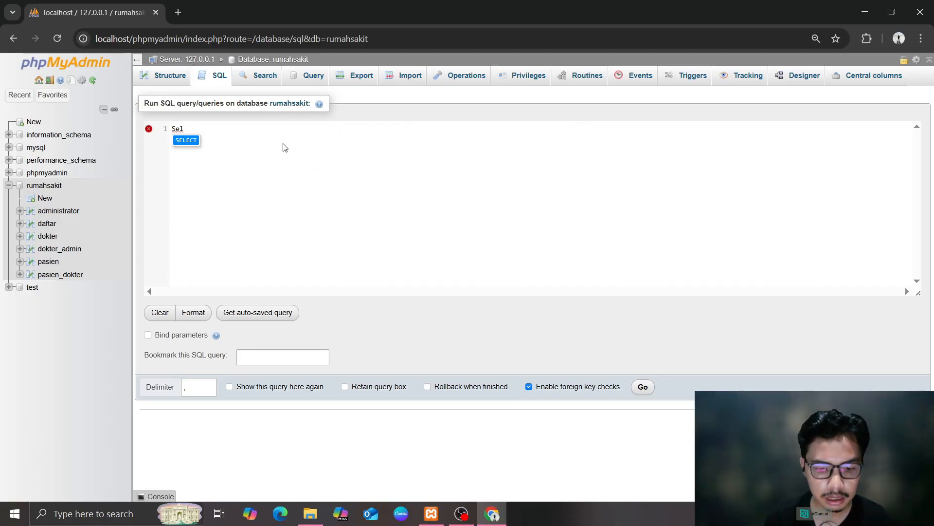
pyautogui.press('Return')
pyautogui.write('nama_pasien')
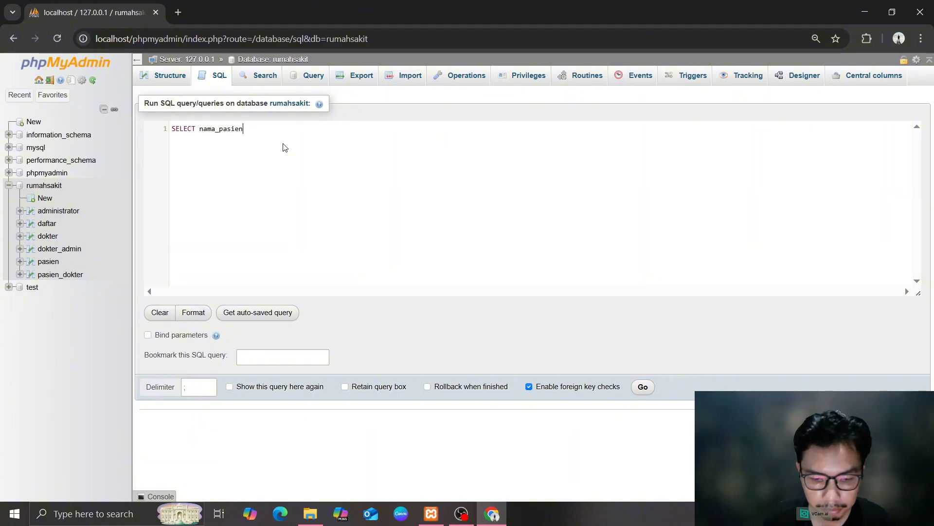
pyautogui.write(', alama')
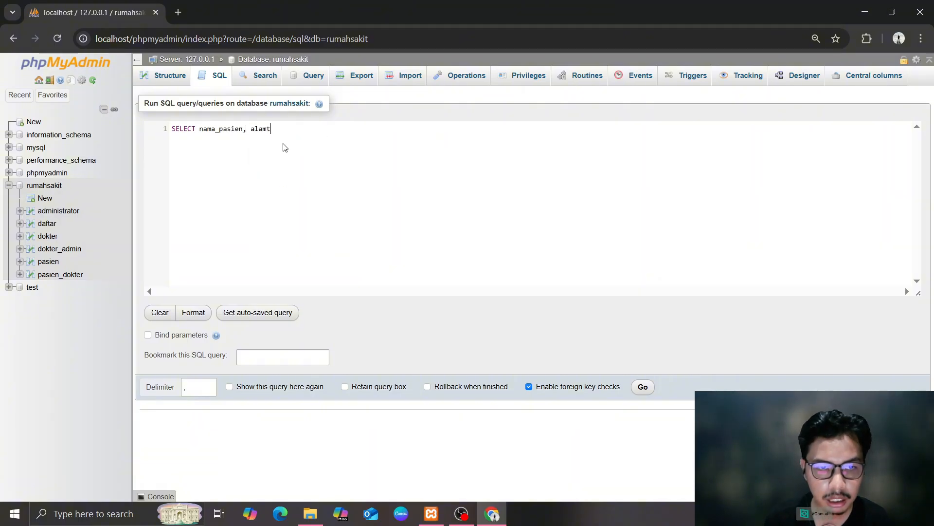
pyautogui.write('t_pasien')
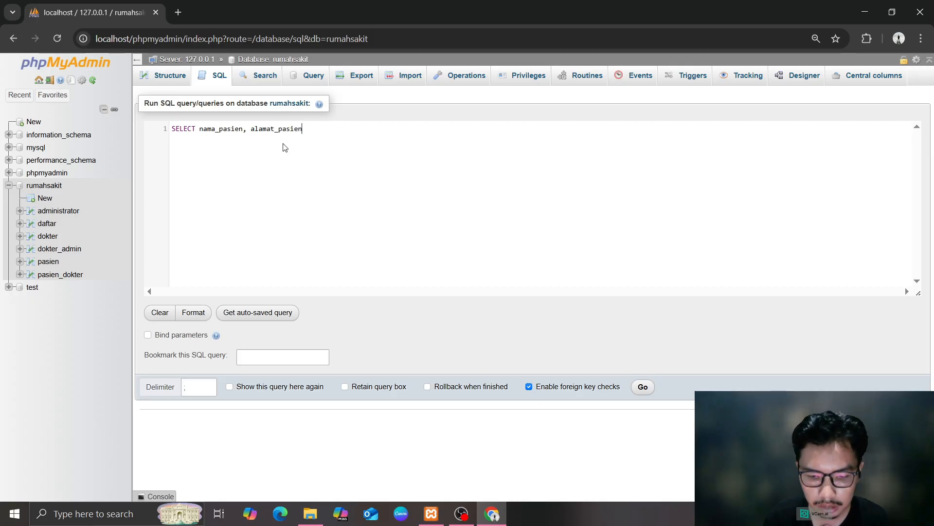
pyautogui.write(' FRO')
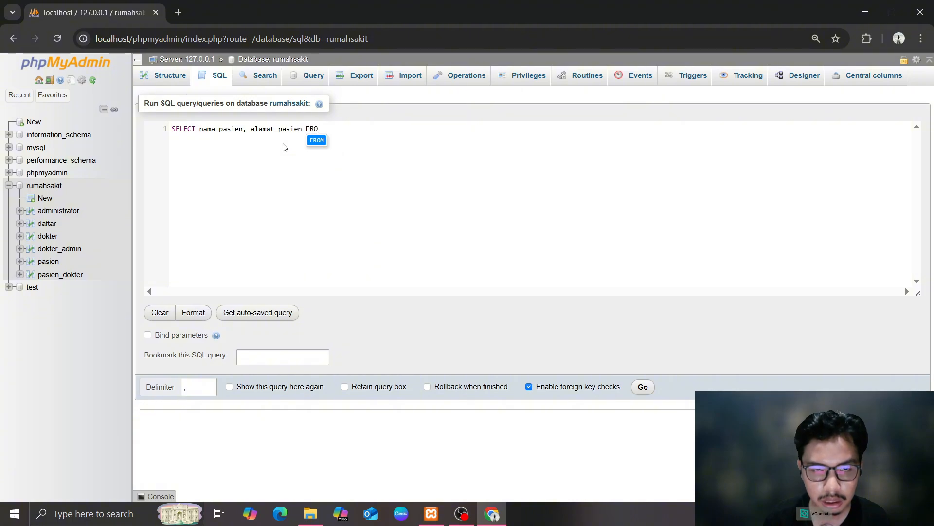
pyautogui.write('M Pasie')
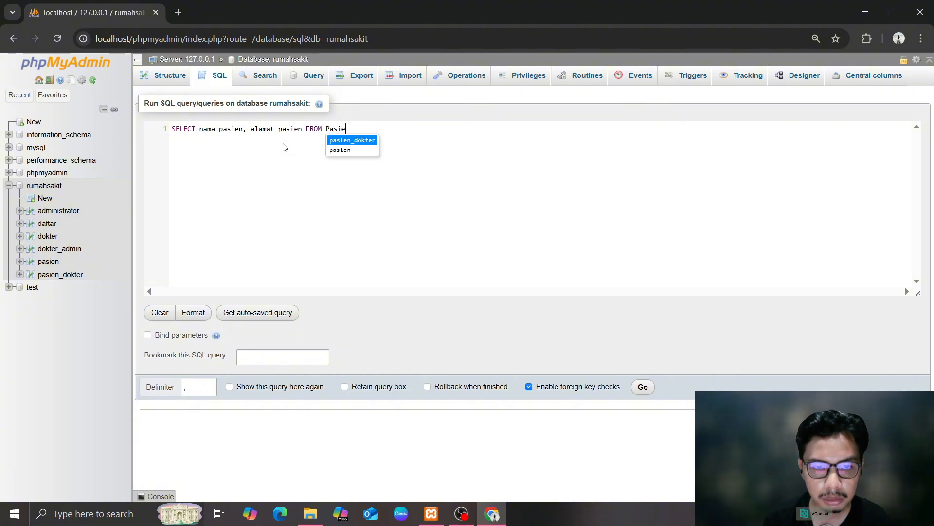
pyautogui.press('Down')
pyautogui.press('Return')
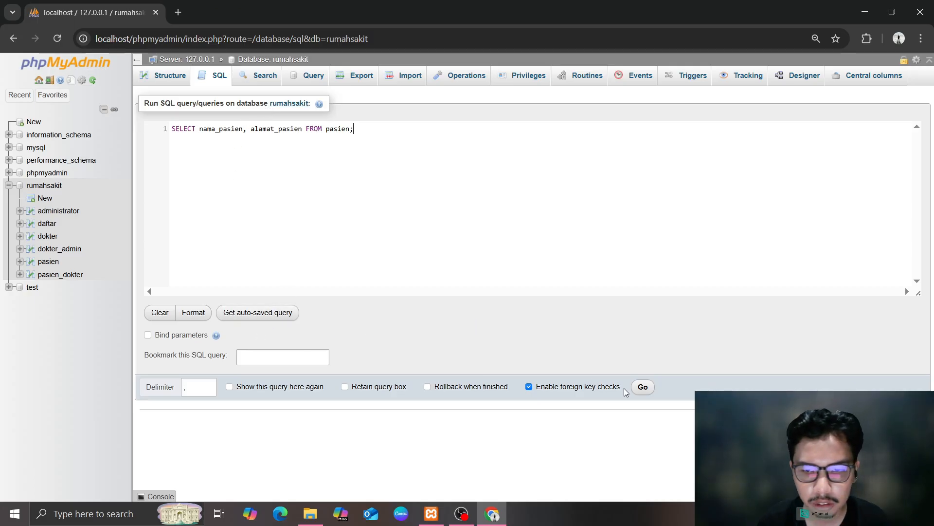
pyautogui.click(642, 387)
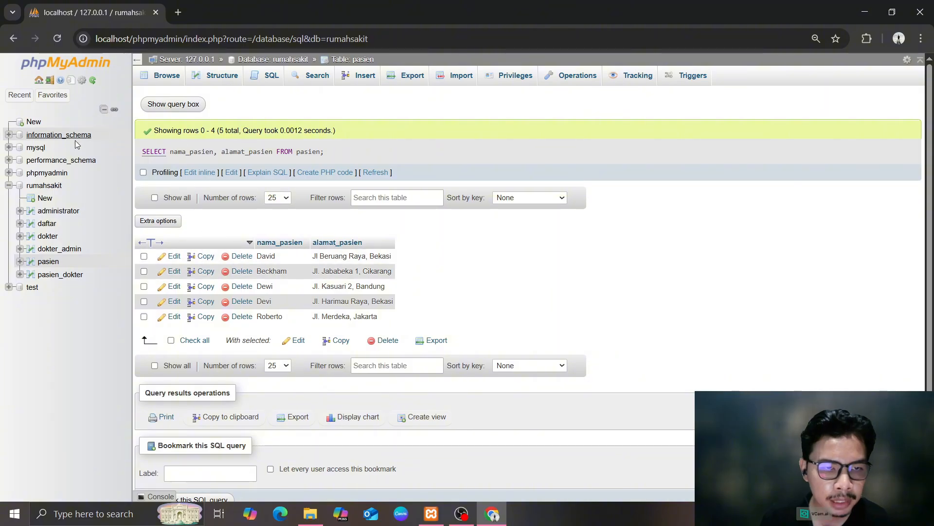
pyautogui.click(44, 185)
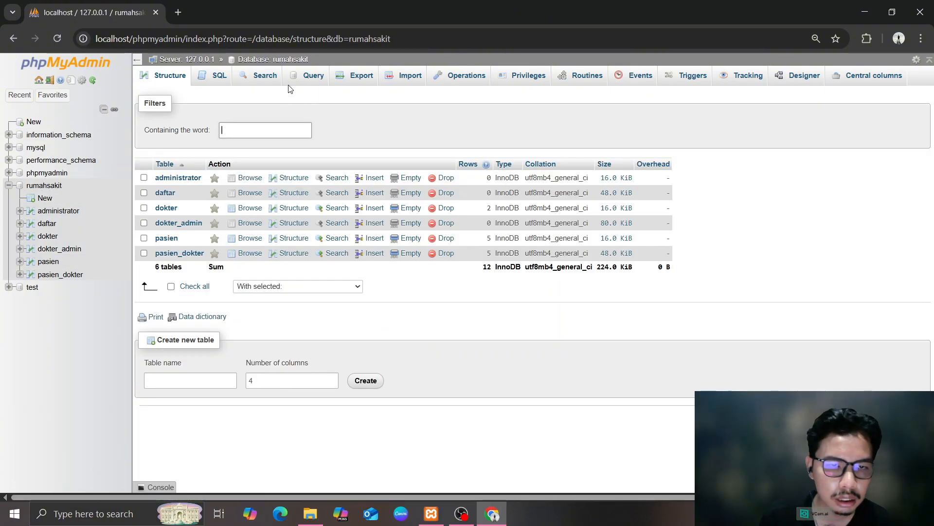
# Write and run a query selecting nama_pasien and jenis_kelamin from pasien WHERE jenis_kelamin = 'L'
pyautogui.click(221, 80)
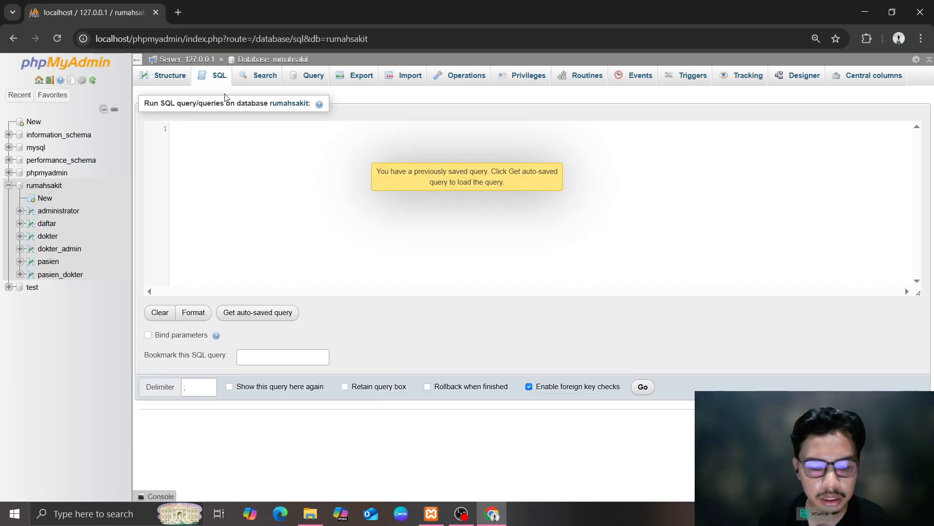
pyautogui.click(335, 165)
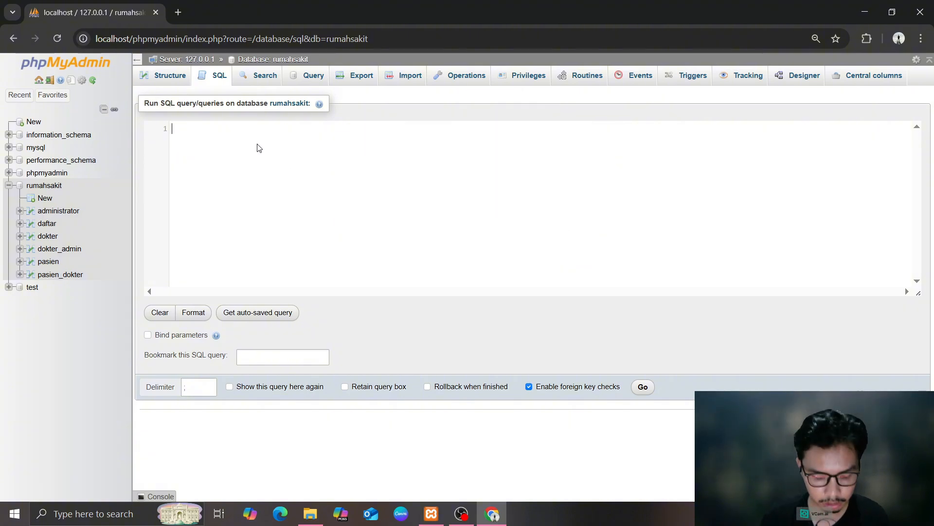
pyautogui.write('sel')
pyautogui.press('Return')
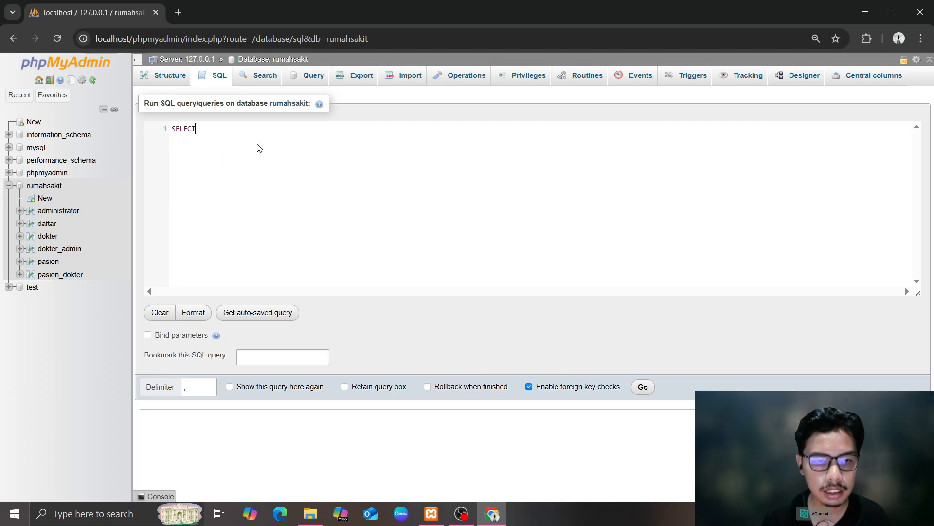
pyautogui.write('nama_pasien')
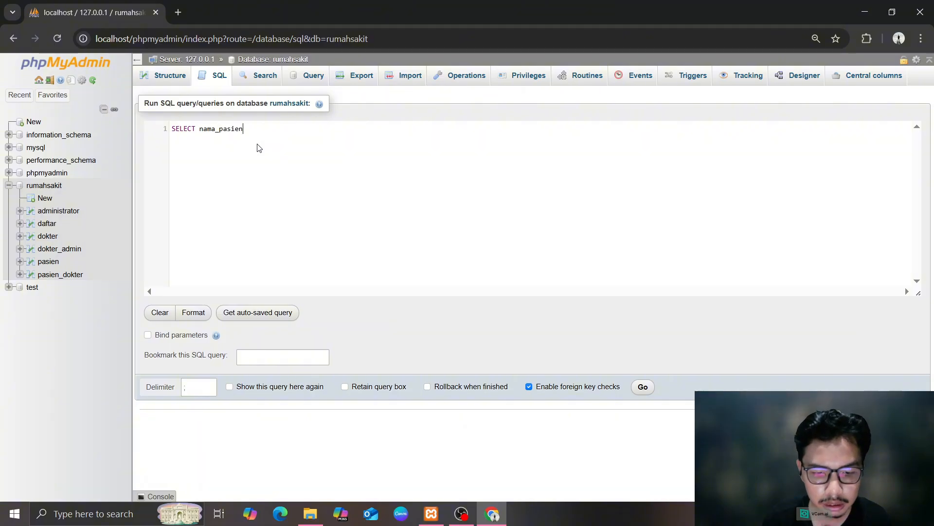
pyautogui.write(', jenisn')
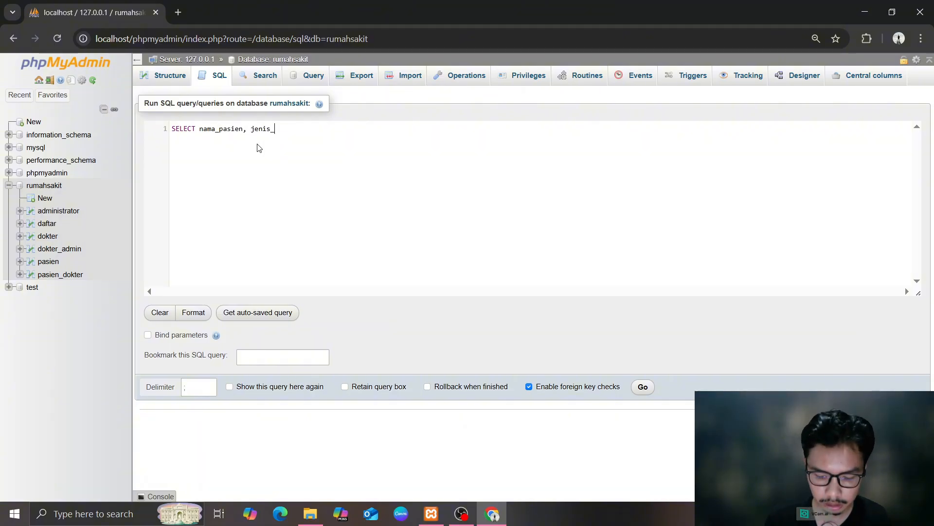
pyautogui.write('kelamin')
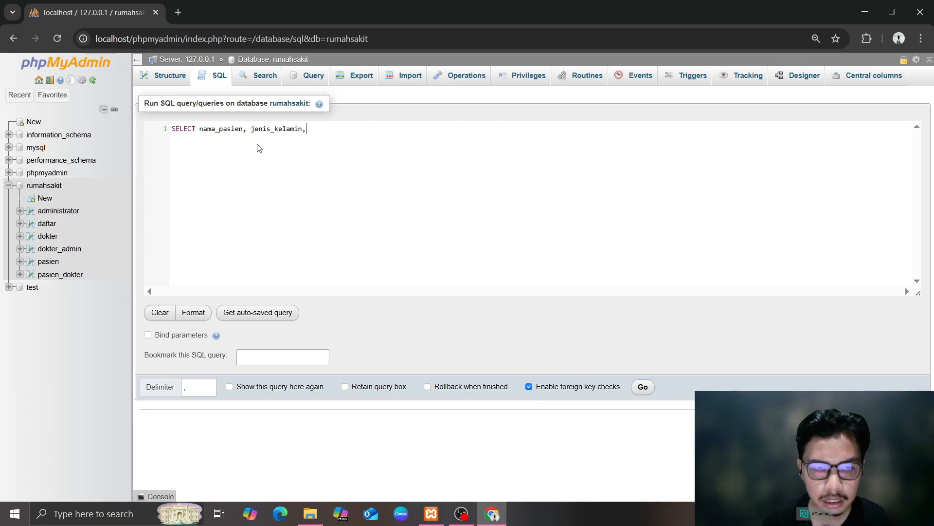
pyautogui.write(', FR')
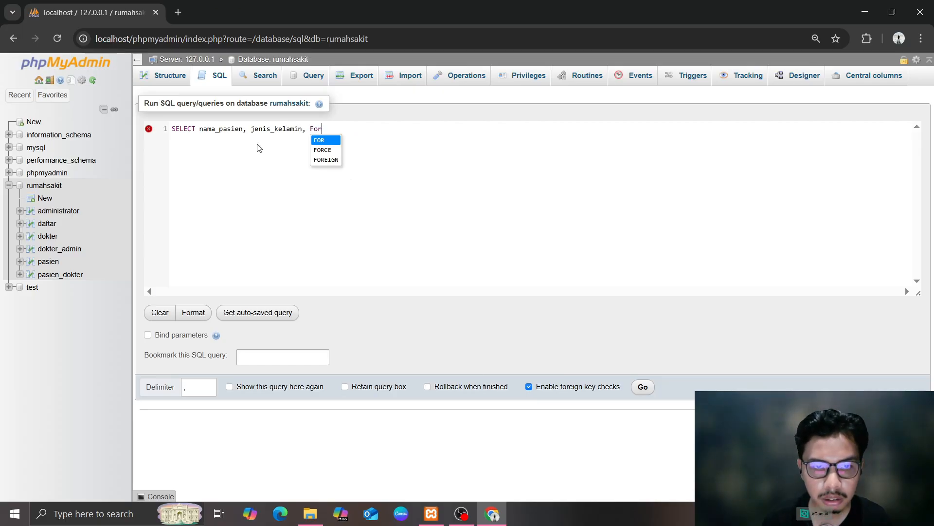
pyautogui.write('OM')
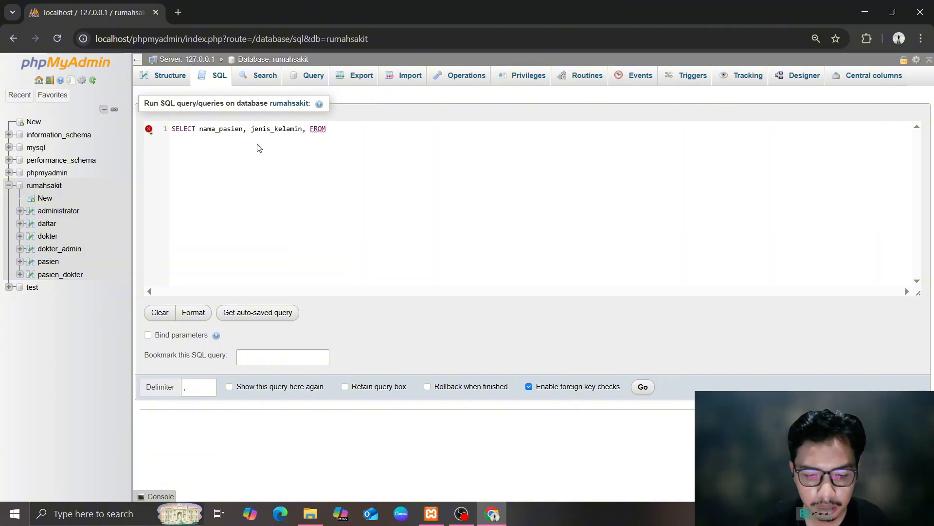
pyautogui.write(' pasien')
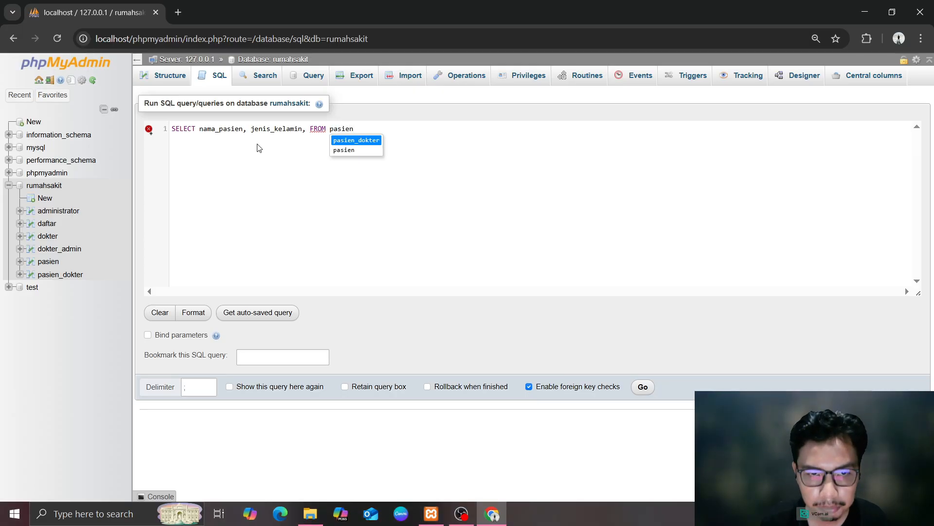
pyautogui.press('Down')
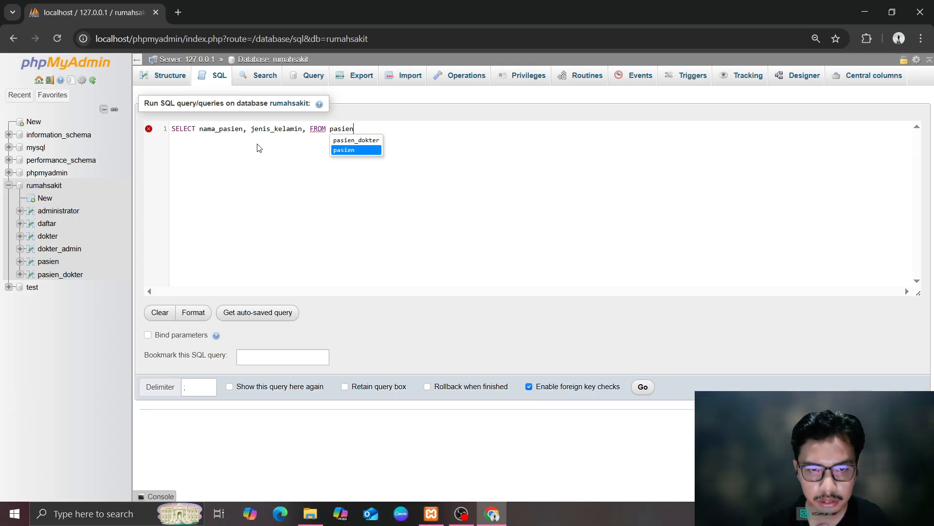
pyautogui.press('Return')
pyautogui.write('WH')
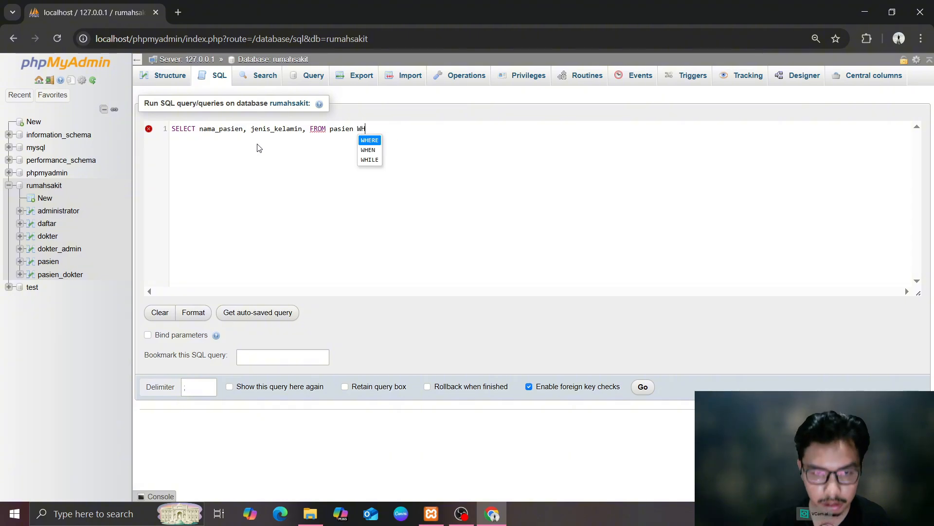
pyautogui.write('E')
pyautogui.press('Return')
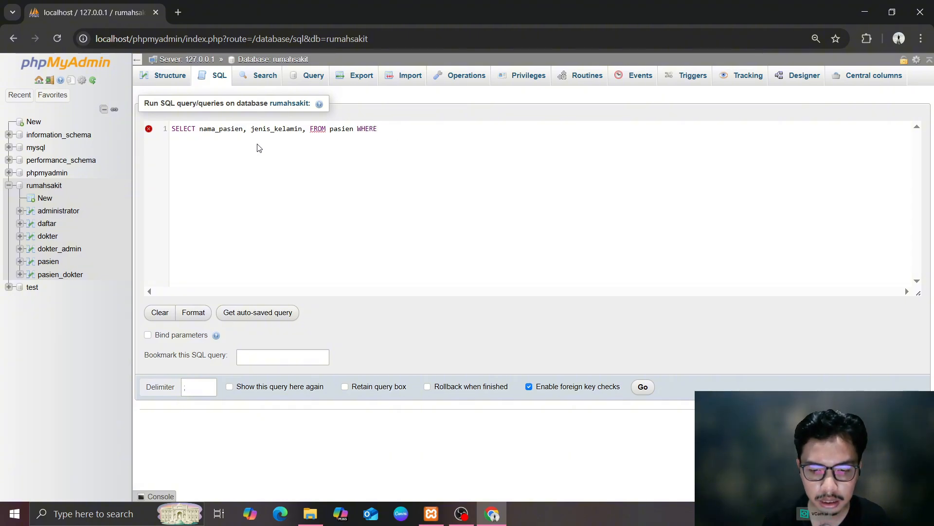
pyautogui.write('jenis_')
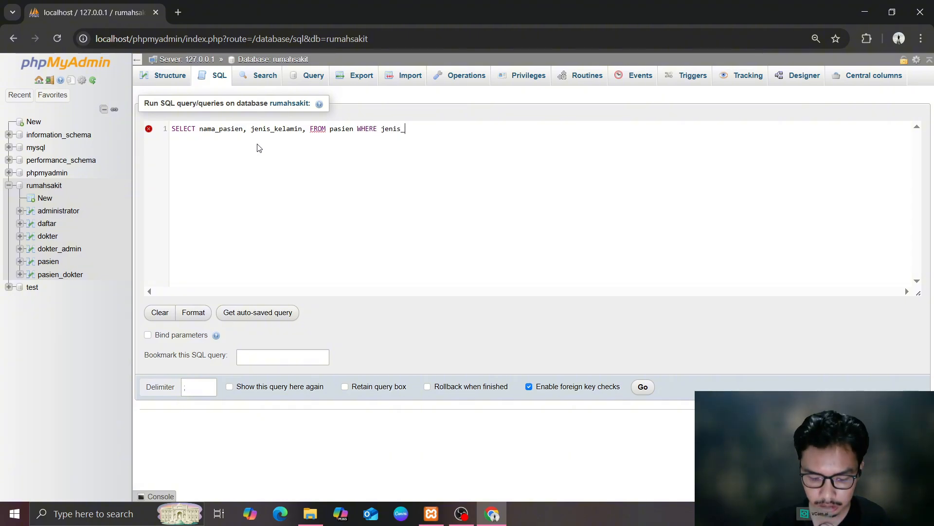
pyautogui.write('kelamon')
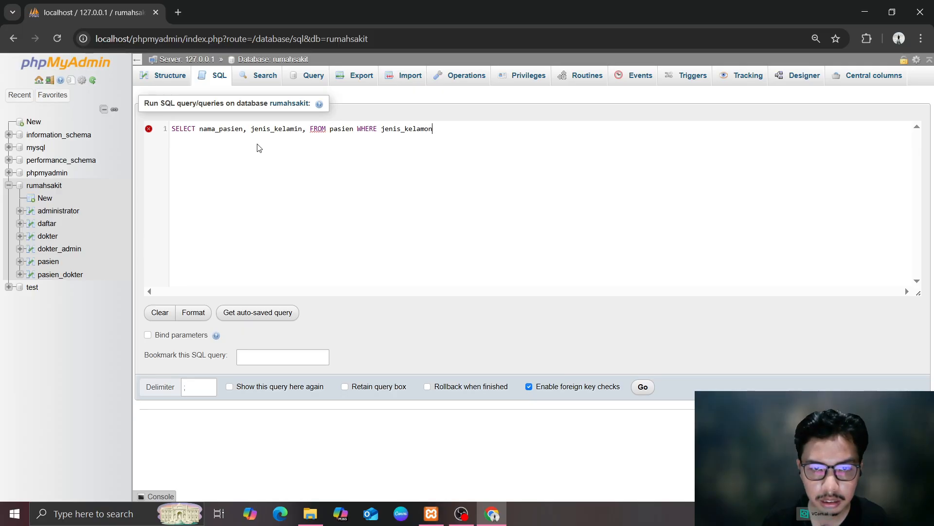
pyautogui.press('BackSpace')
pyautogui.press('BackSpace')
pyautogui.write('in')
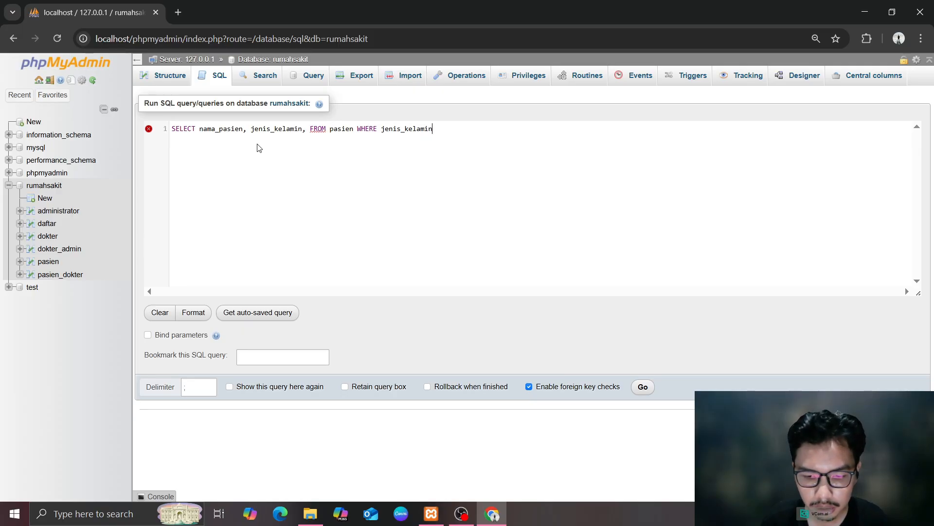
pyautogui.write(' =')
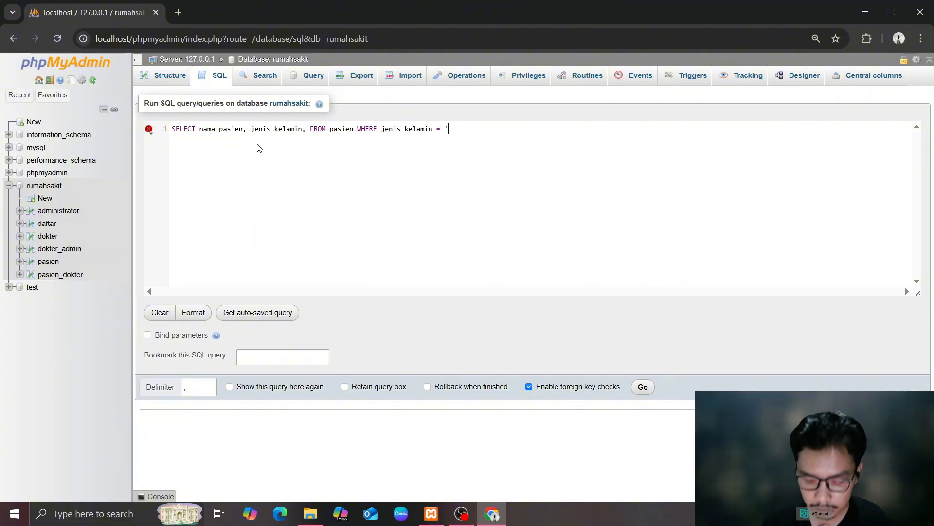
pyautogui.write(" 'L';")
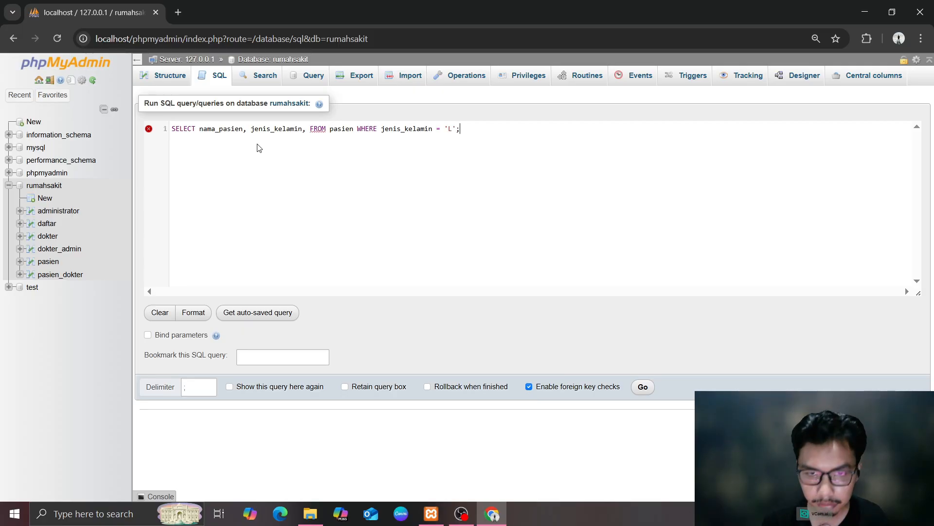
pyautogui.click(643, 387)
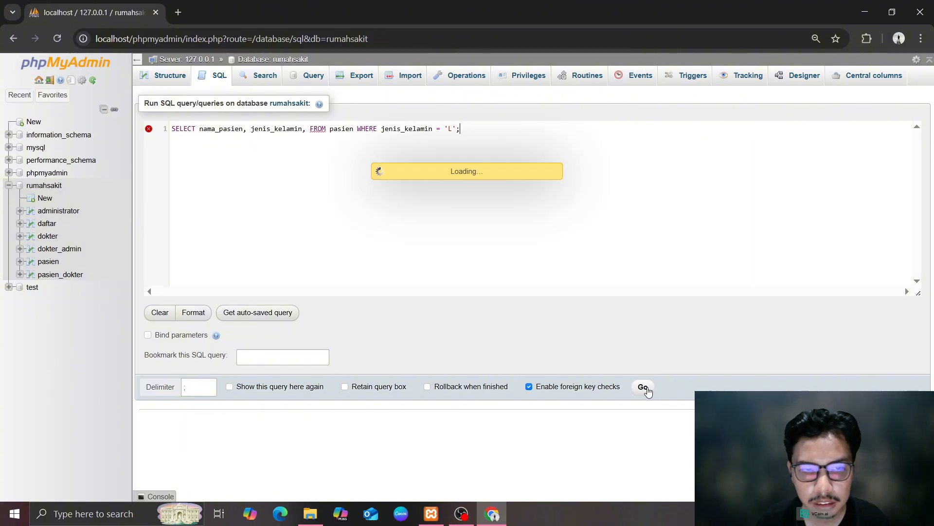
# Change the filter value to 'p' and rerun, which fails with syntax error #1064
pyautogui.scroll(2, 509, 248)
pyautogui.scroll(-2, 301, 328)
pyautogui.scroll(2, 301, 328)
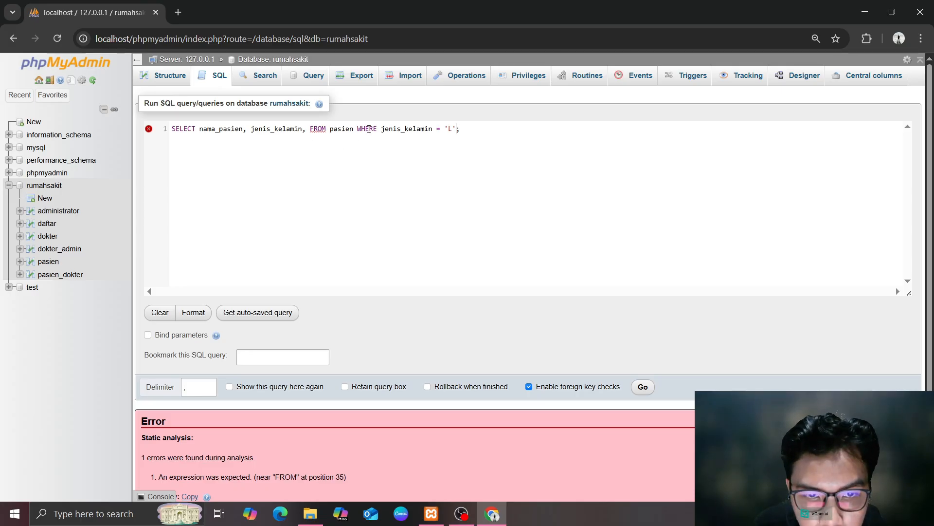
pyautogui.click(444, 129)
pyautogui.press('BackSpace')
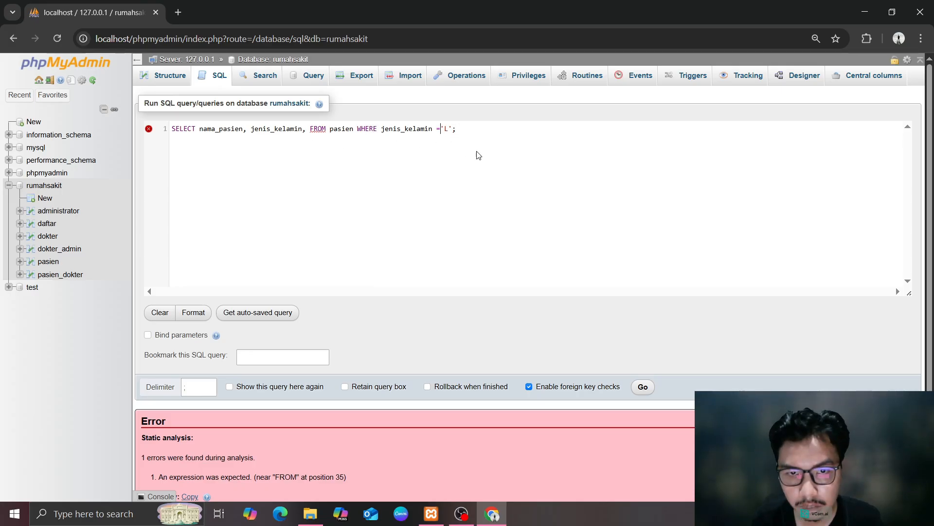
pyautogui.click(478, 156)
pyautogui.click(639, 386)
pyautogui.click(469, 128)
pyautogui.press('BackSpace')
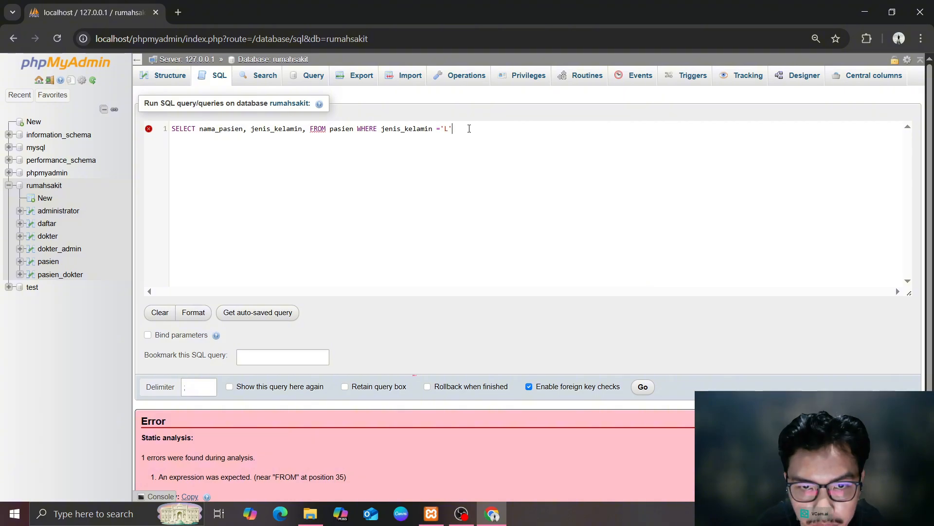
pyautogui.press('BackSpace')
pyautogui.write("p';")
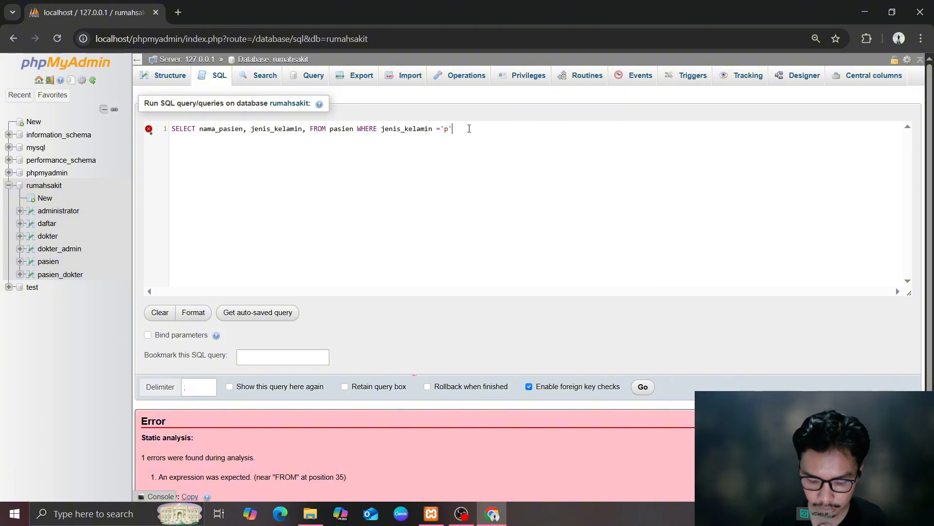
pyautogui.click(642, 387)
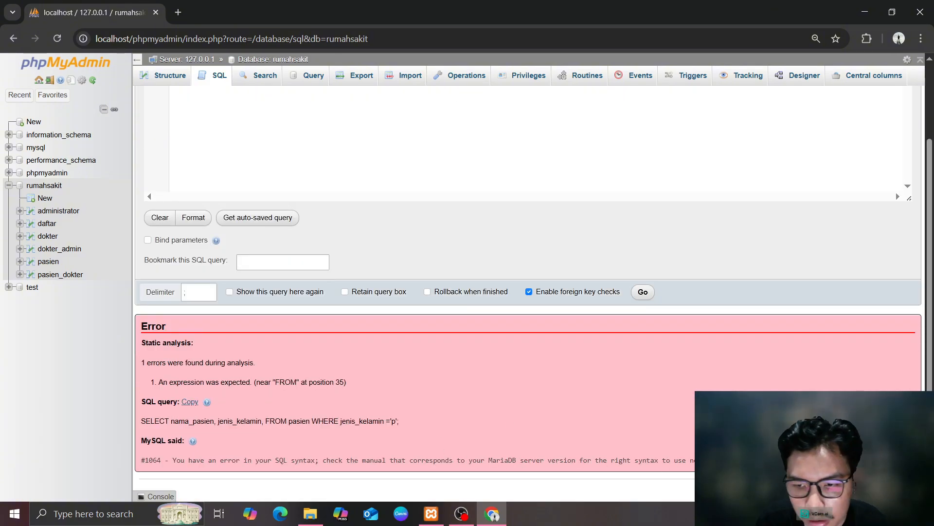
pyautogui.scroll(3, 157, 156)
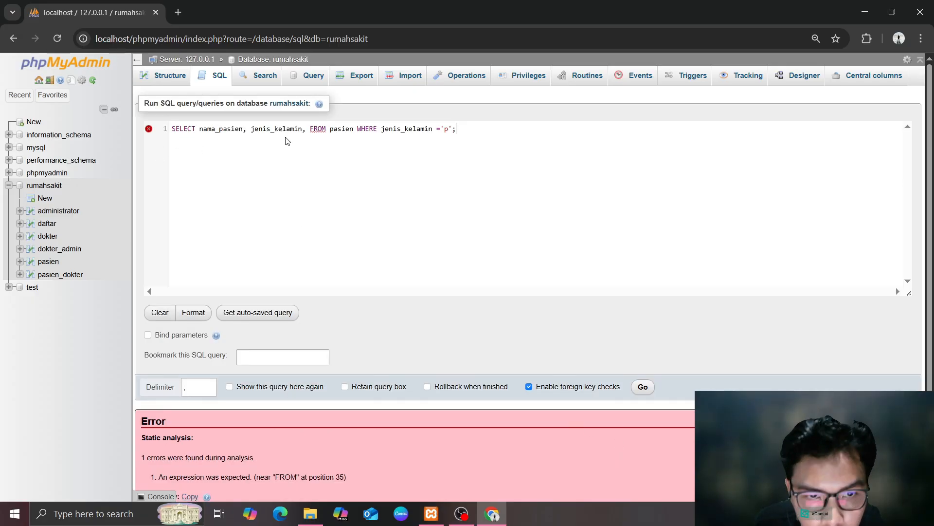
# Browse daftar and pasien, then start a pasien query selecting nama_pasien and jenis_kelamin
pyautogui.click(47, 224)
pyautogui.press('Return')
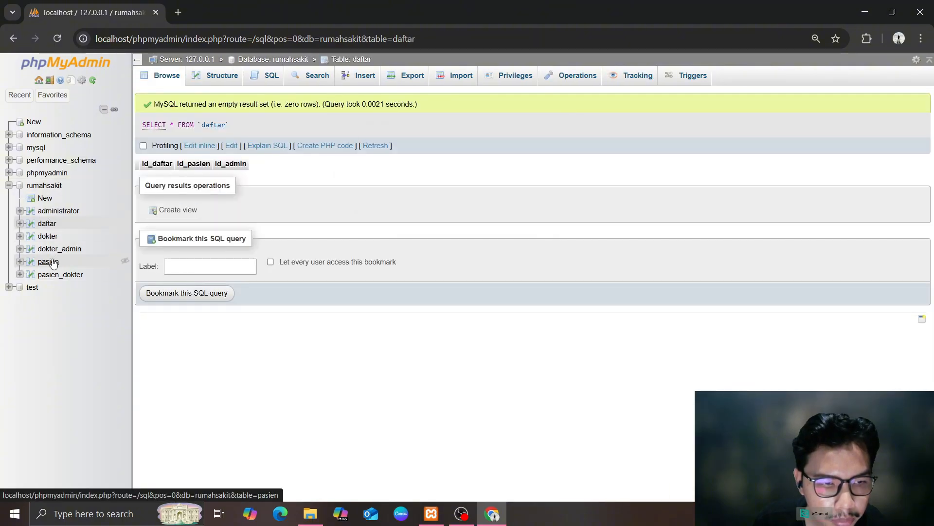
pyautogui.click(50, 262)
pyautogui.click(268, 75)
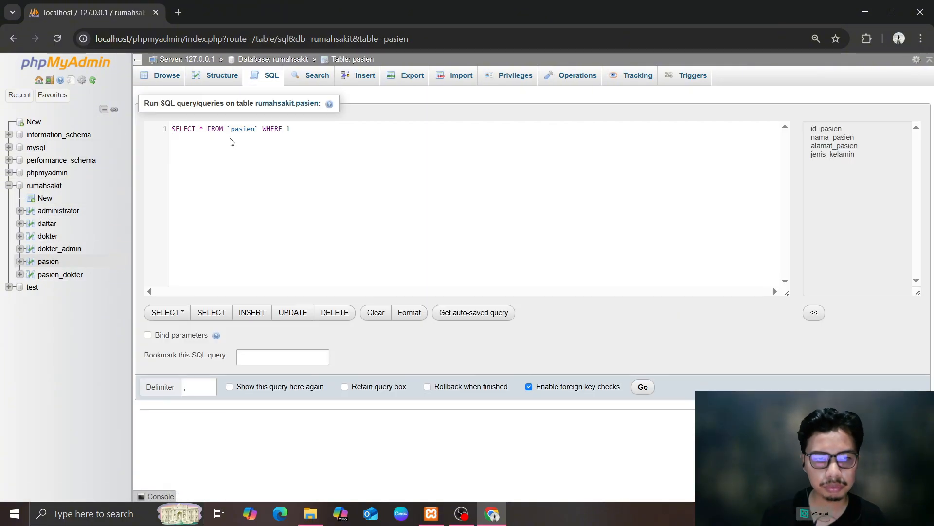
pyautogui.press('BackSpace')
pyautogui.press('BackSpace')
pyautogui.press('BackSpace')
pyautogui.press('BackSpace')
pyautogui.press('BackSpace')
pyautogui.press('BackSpace')
pyautogui.press('BackSpace')
pyautogui.press('BackSpace')
pyautogui.press('BackSpace')
pyautogui.press('BackSpace')
pyautogui.press('BackSpace')
pyautogui.press('BackSpace')
pyautogui.press('BackSpace')
pyautogui.press('BackSpace')
pyautogui.press('BackSpace')
pyautogui.press('BackSpace')
pyautogui.press('BackSpace')
pyautogui.press('BackSpace')
pyautogui.press('BackSpace')
pyautogui.press('BackSpace')
pyautogui.write('SELECT')
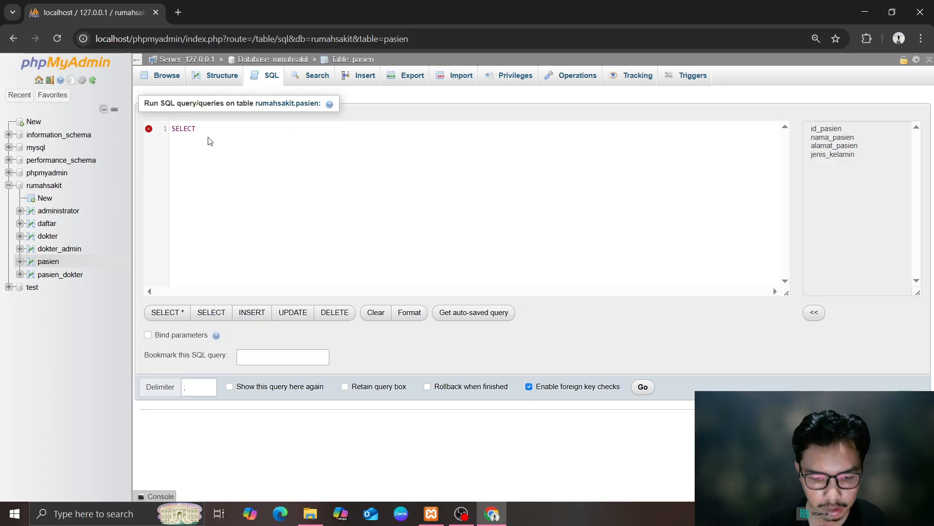
pyautogui.write(' n')
pyautogui.press('BackSpace')
pyautogui.press('BackSpace')
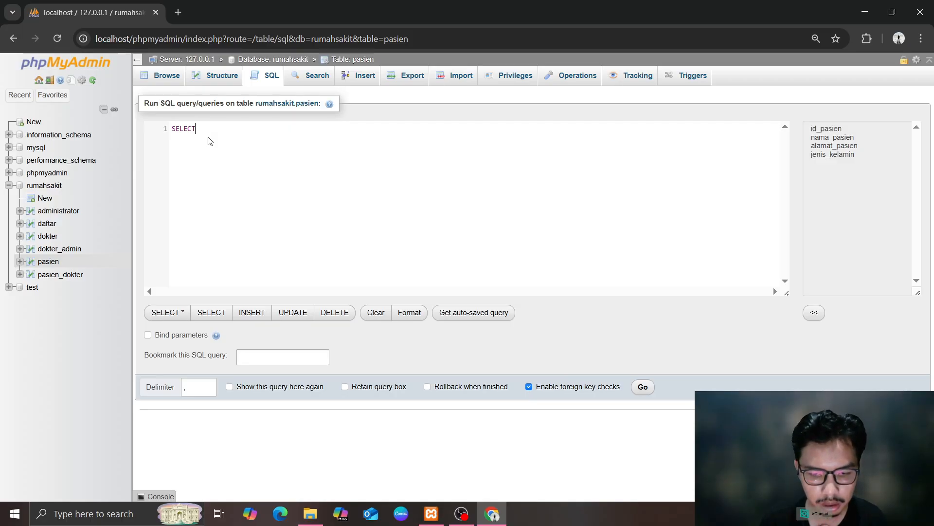
pyautogui.write('nama')
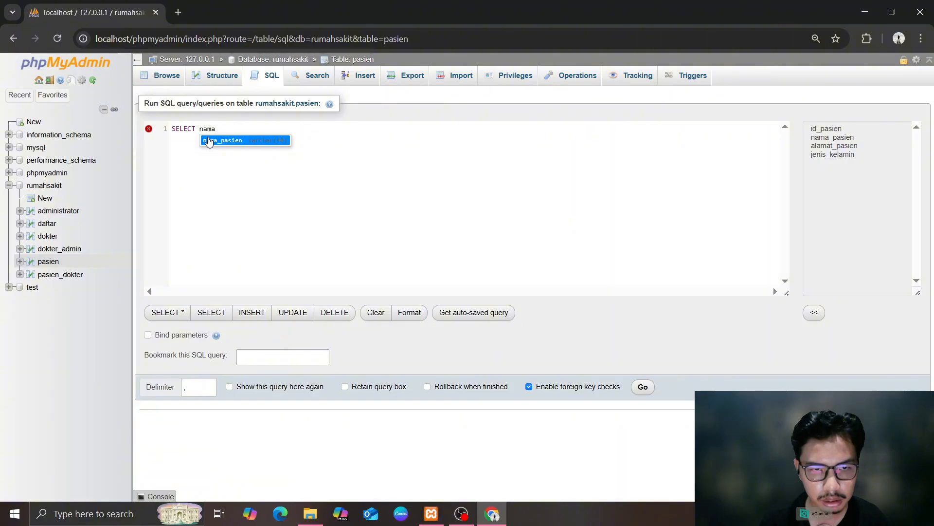
pyautogui.click(209, 141)
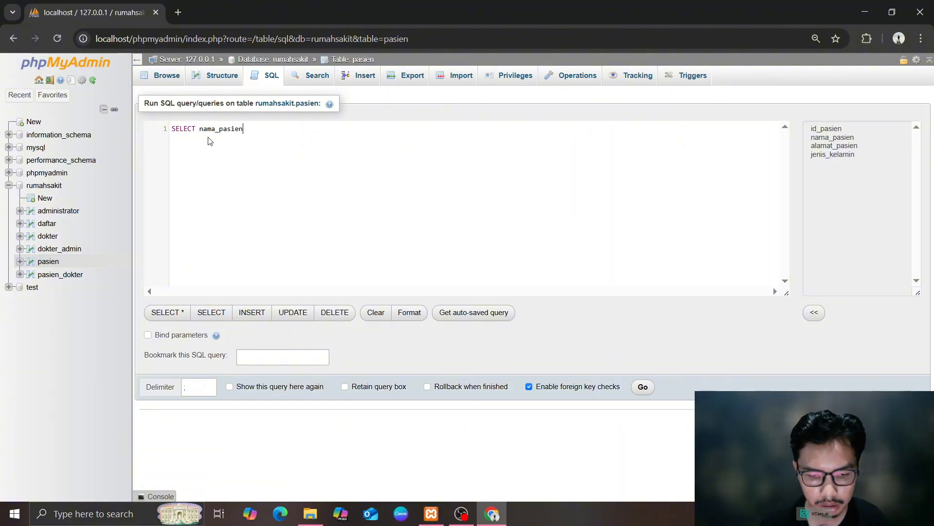
pyautogui.write(', j')
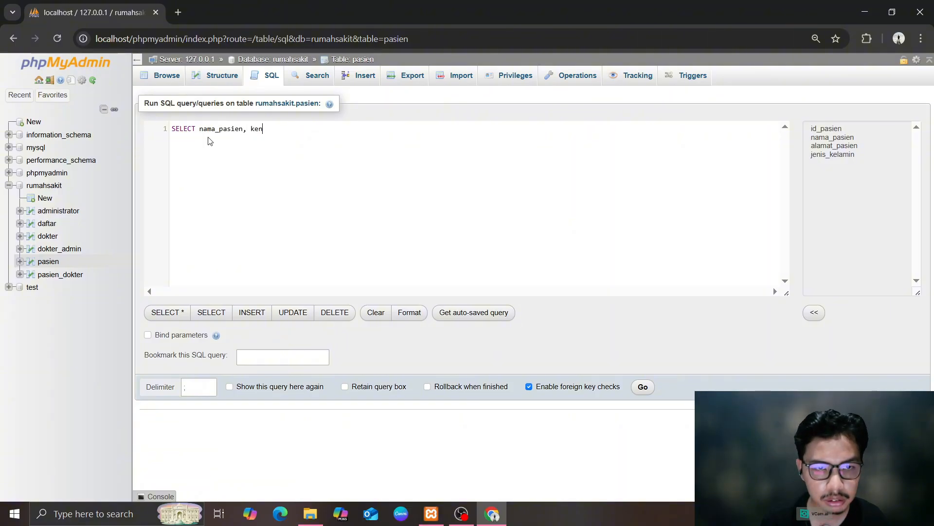
pyautogui.write('eni')
pyautogui.press('Return')
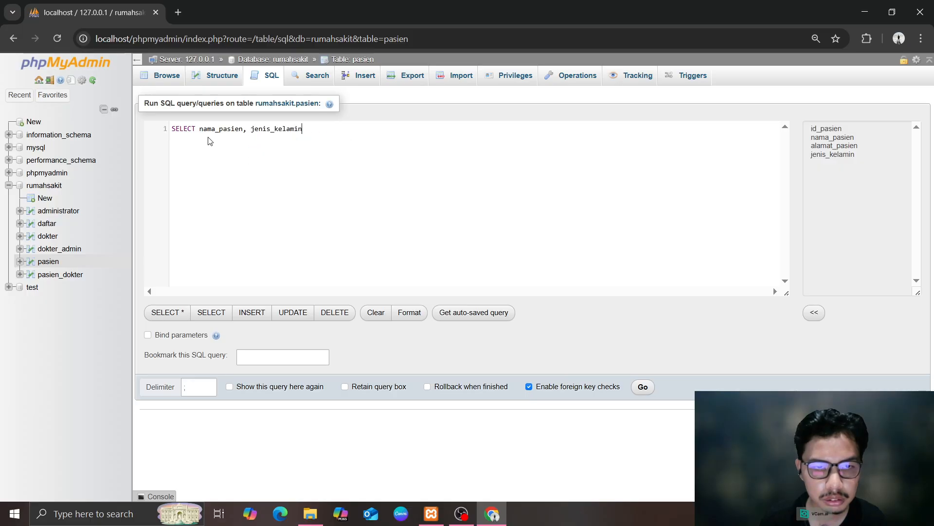
# Finish with FROM pasien WHERE jenis_kelamin = 'L', run it for 3 rows, and return to the overview
pyautogui.write(',')
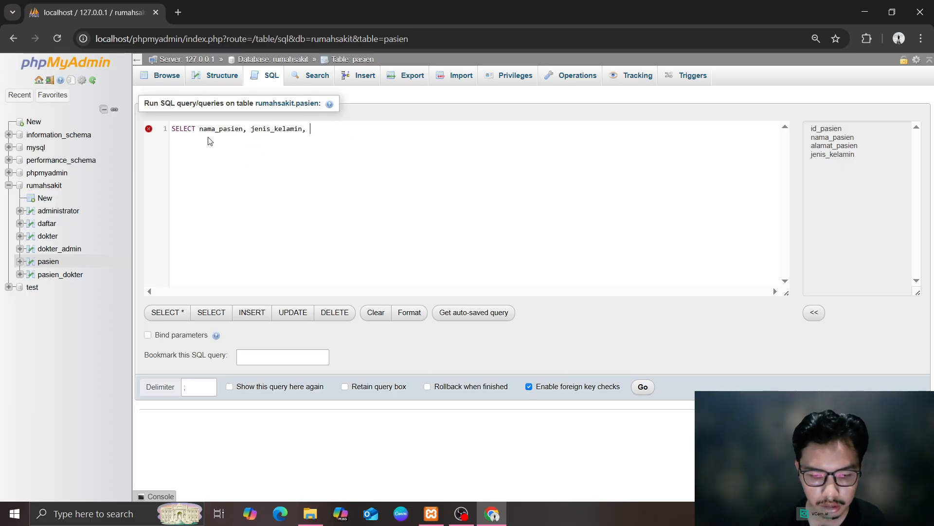
pyautogui.write(' FOR')
pyautogui.press('BackSpace')
pyautogui.press('BackSpace')
pyautogui.write('ROM')
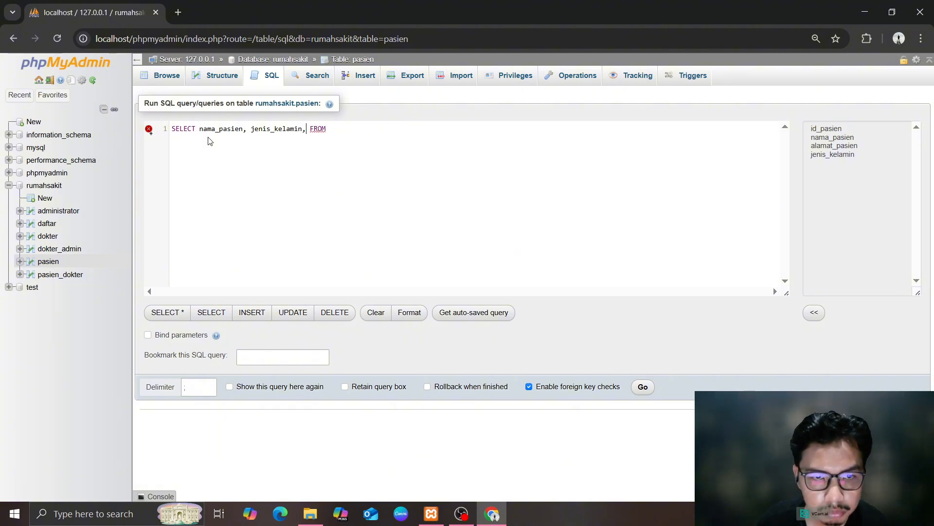
pyautogui.press('BackSpace')
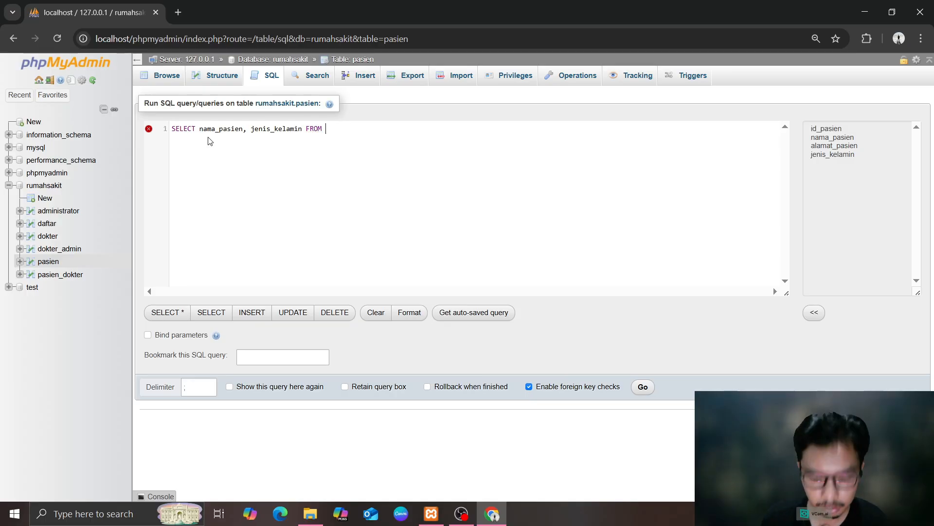
pyautogui.write('pasei')
pyautogui.press('BackSpace')
pyautogui.press('BackSpace')
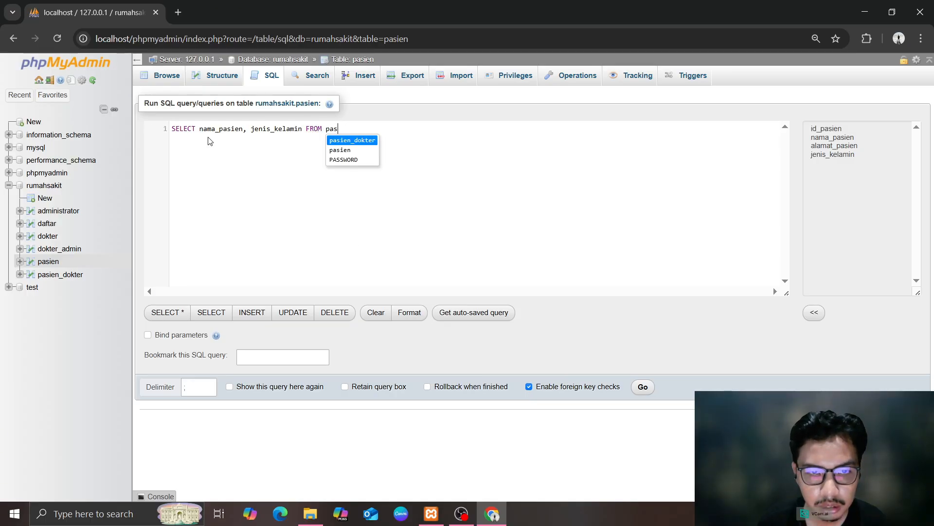
pyautogui.press('Down')
pyautogui.press('Return')
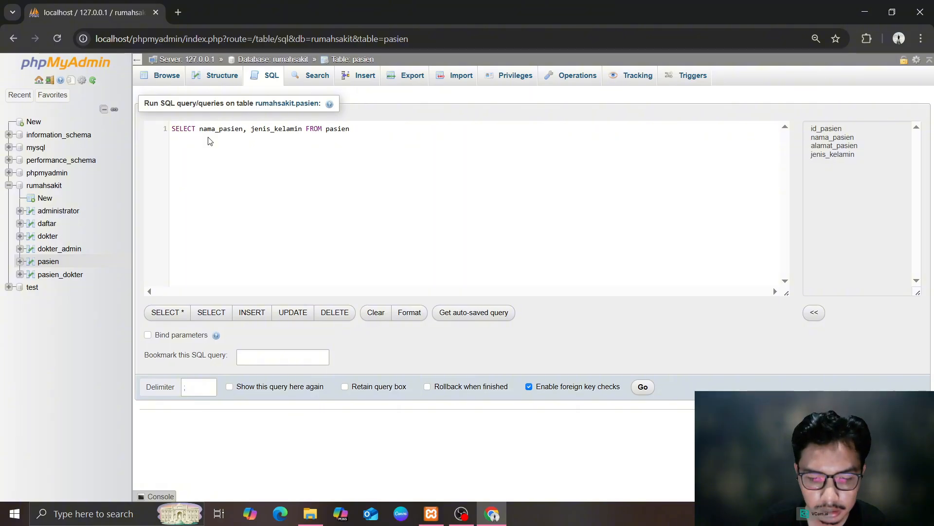
pyautogui.write('WHERE')
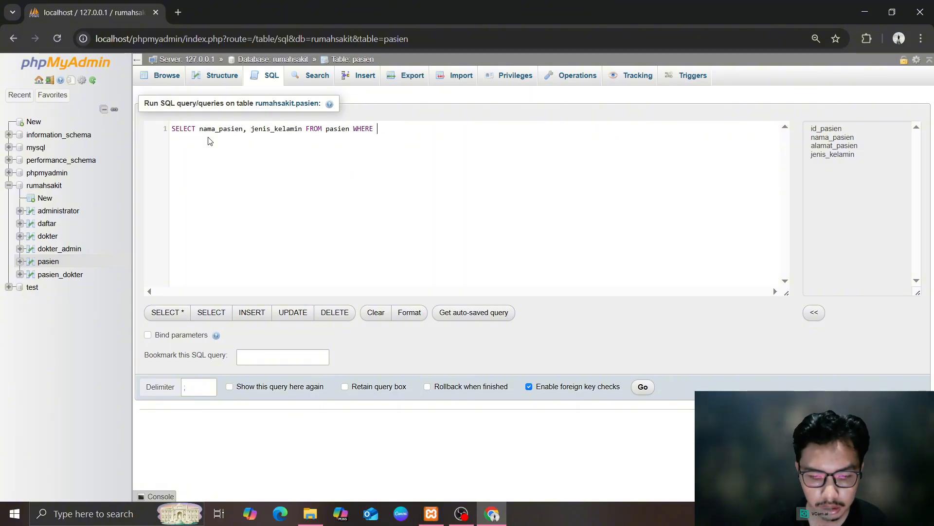
pyautogui.write(" jenis_kelamin = 'L';")
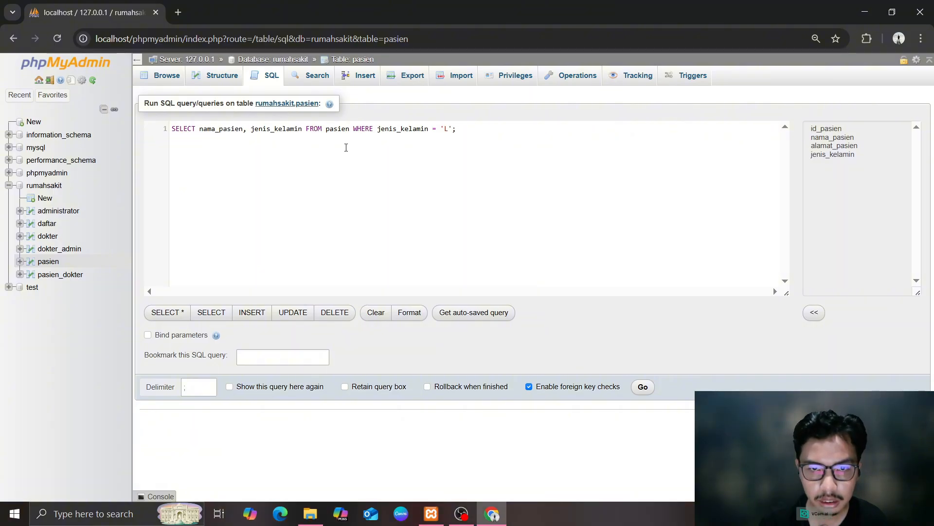
pyautogui.click(642, 387)
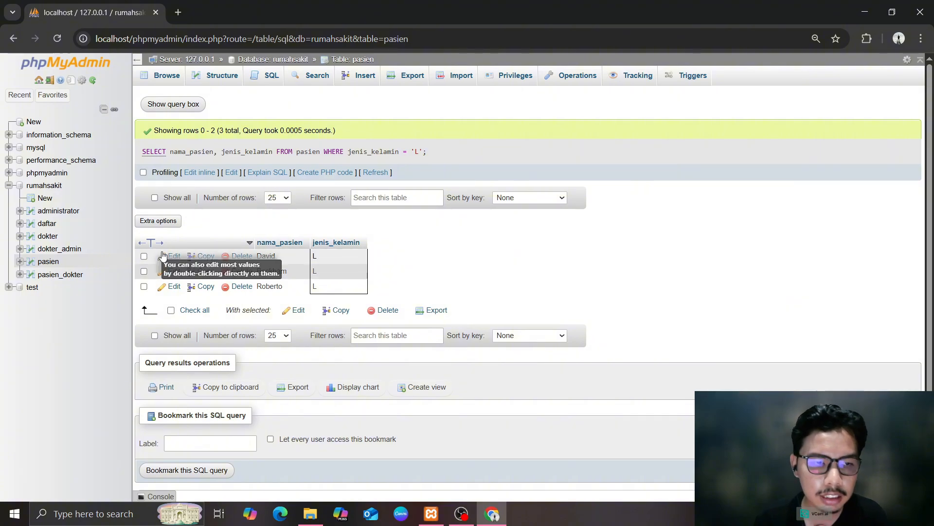
pyautogui.click(44, 185)
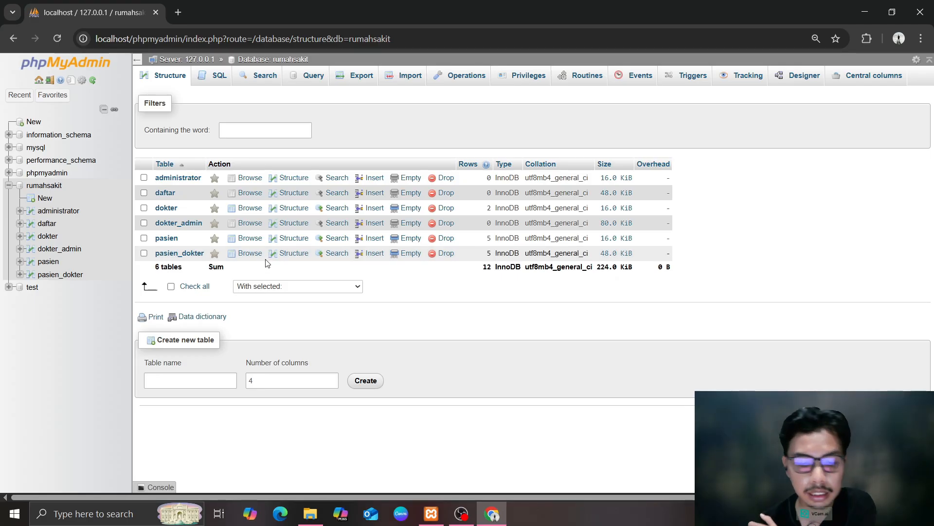
# Start a query selecting p.nama_pasien, pd.waktu_periksa, d.nama_dokter from pasien joined to pasien_dokter pd
pyautogui.click(219, 76)
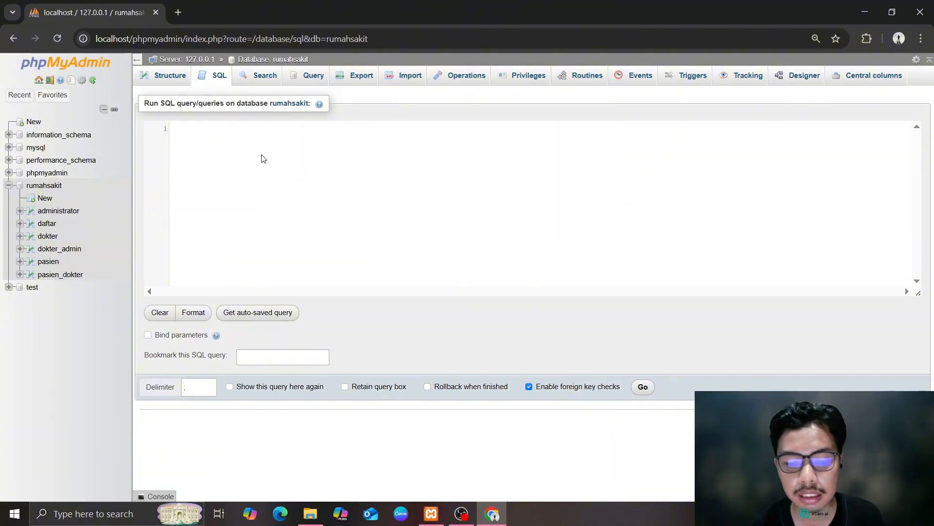
pyautogui.write('SELECT ')
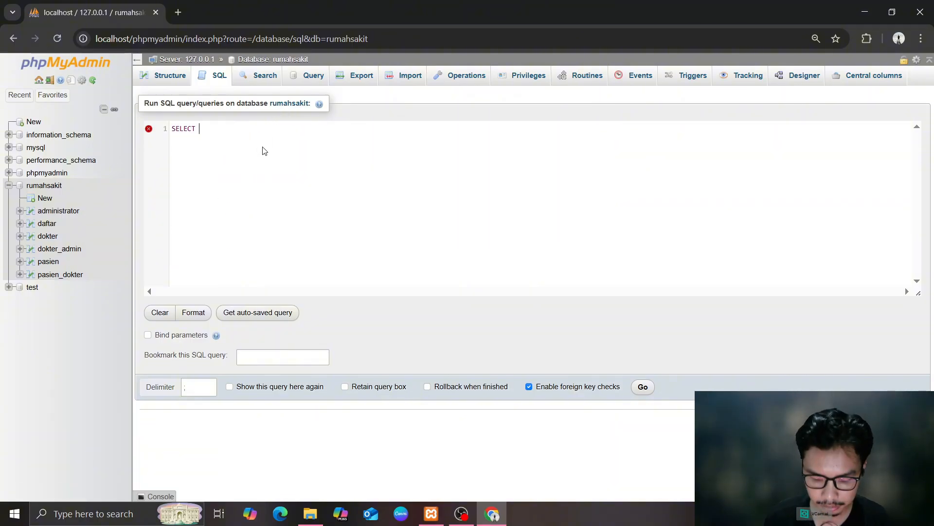
pyautogui.write('p.nama')
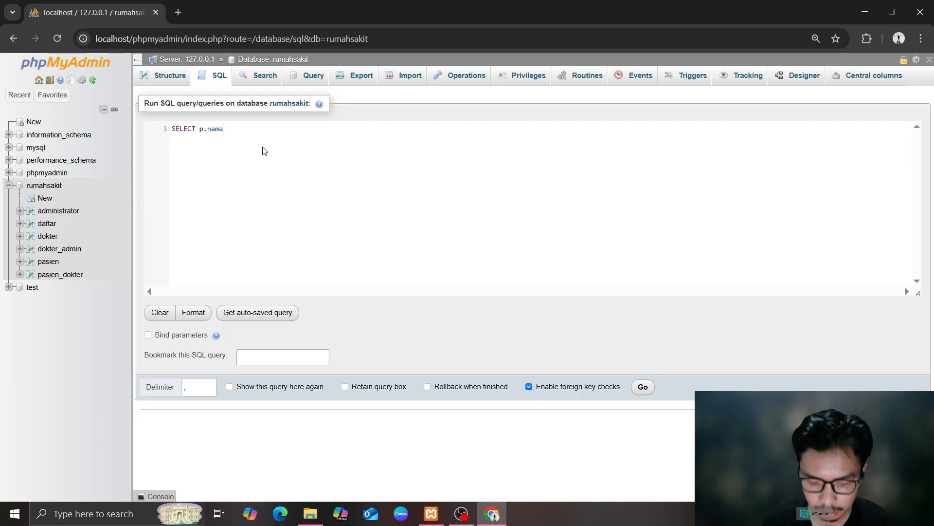
pyautogui.write('_pasien, pd')
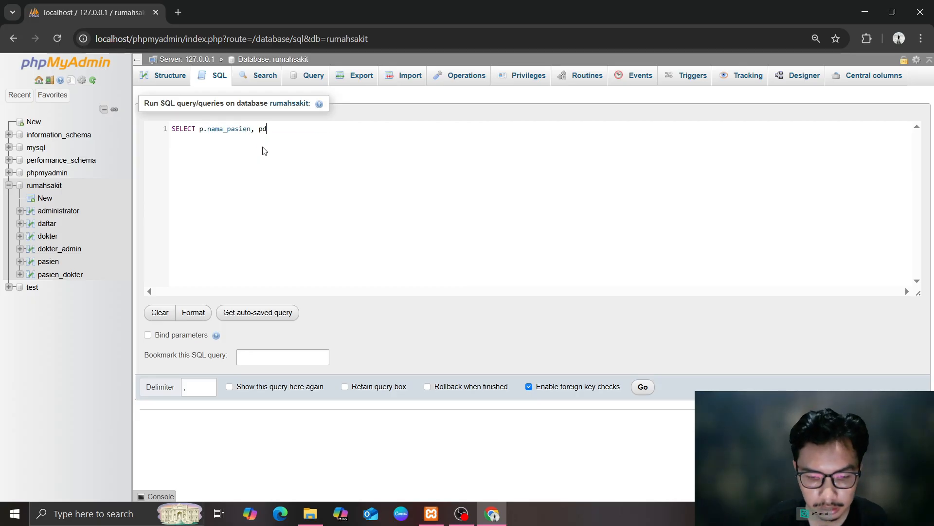
pyautogui.write('.waktu_periksa')
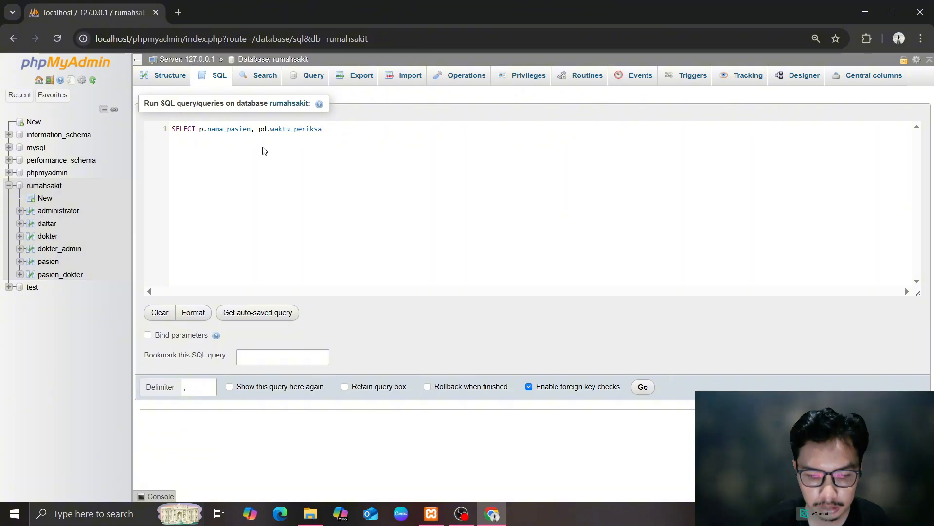
pyautogui.write(', d.nama')
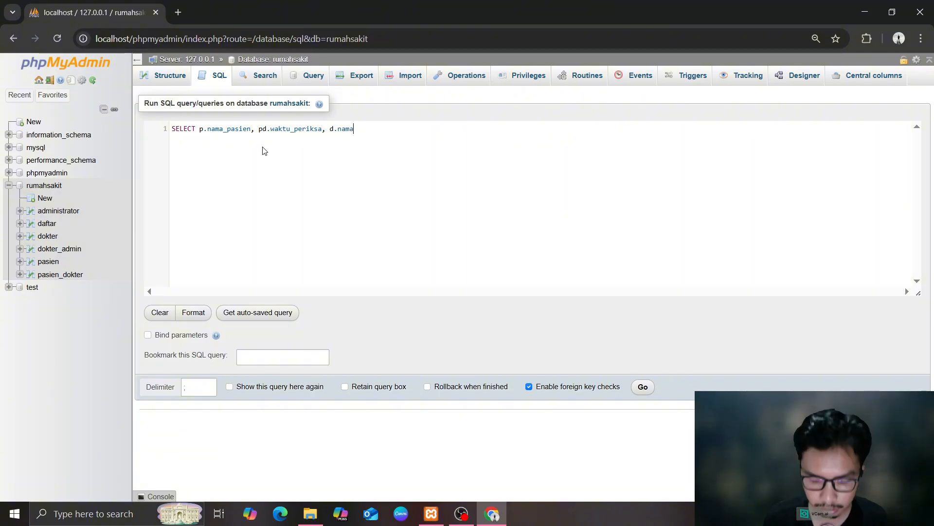
pyautogui.write('_dokterFROM pa')
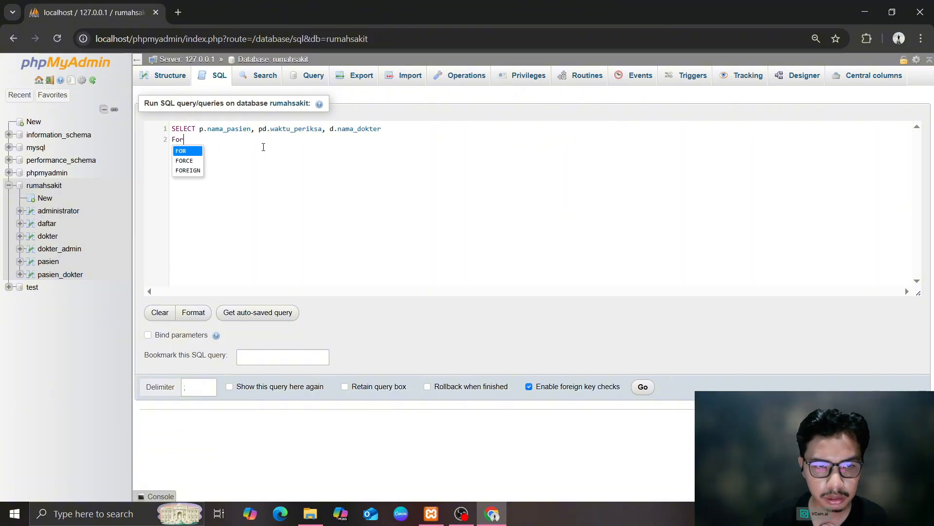
pyautogui.write('sien p')
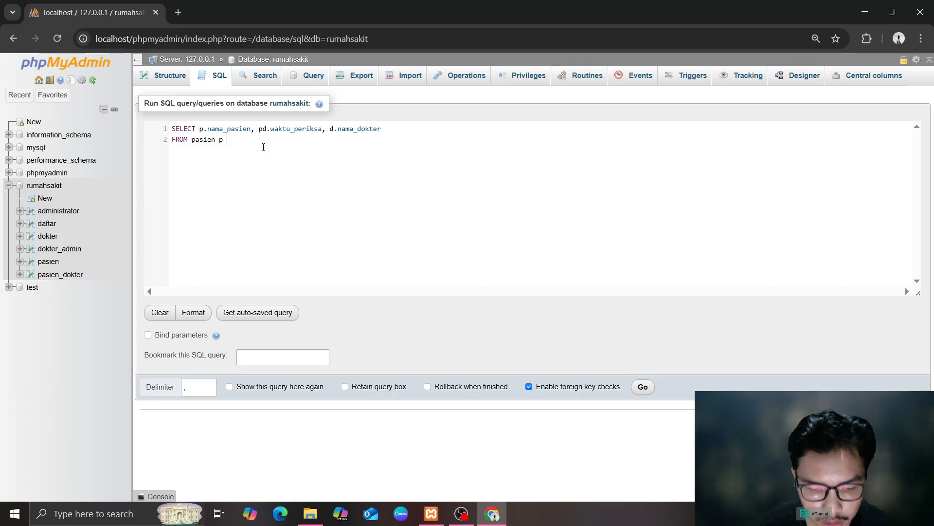
pyautogui.write(' JOIN')
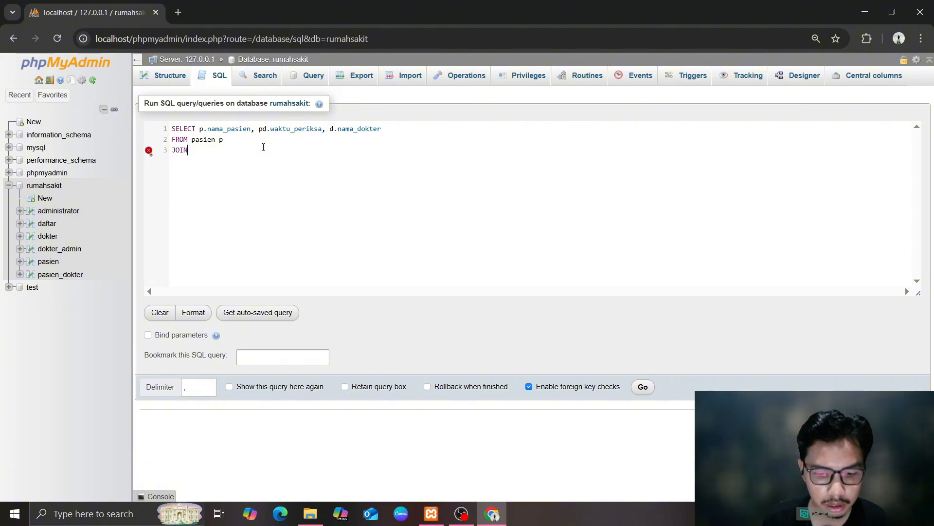
pyautogui.write(' pasie')
pyautogui.press('Return')
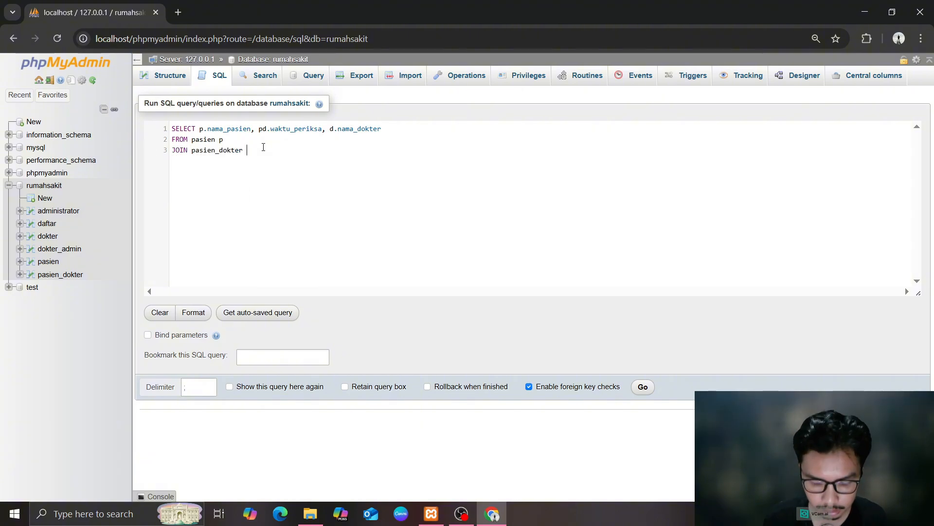
pyautogui.write('pd')
pyautogui.press('Return')
pyautogui.write('on p.id')
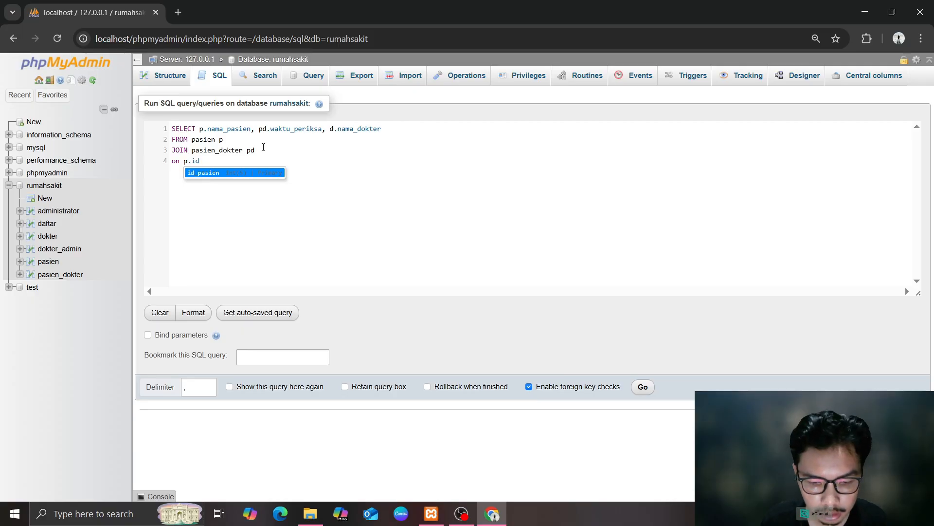
pyautogui.press('Return')
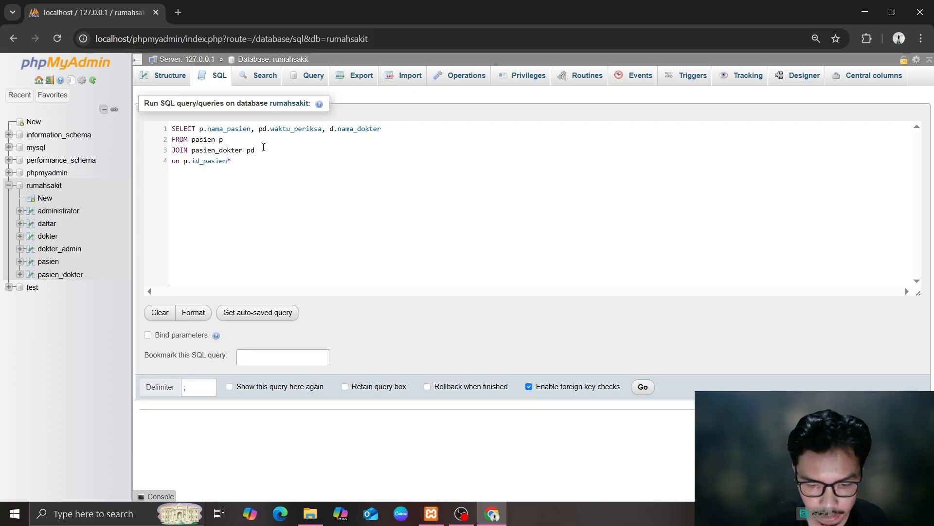
# Add the join to dokter d ON pd.id_dokter=d.id_dokter, run it, and scroll the 50 result rows
pyautogui.write('*pd.id_')
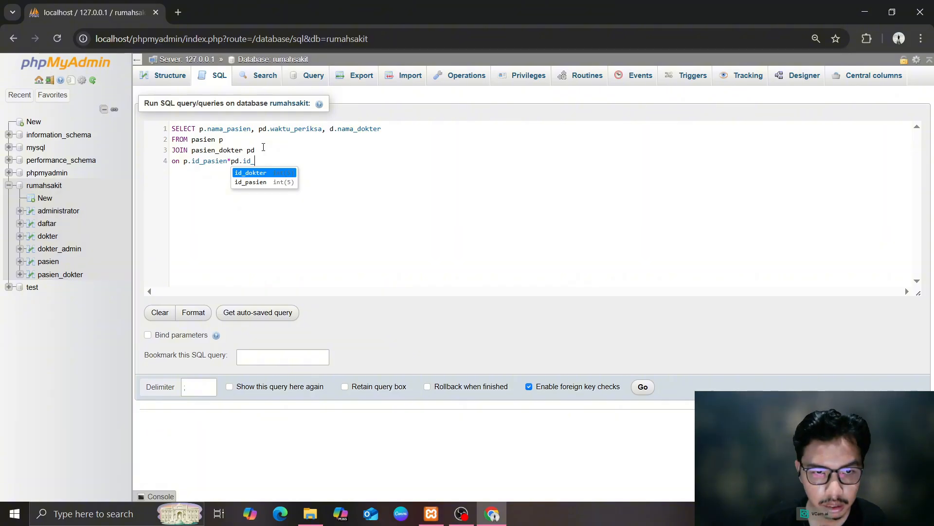
pyautogui.press('Down')
pyautogui.press('Return')
pyautogui.press('Return')
pyautogui.write('JOIN')
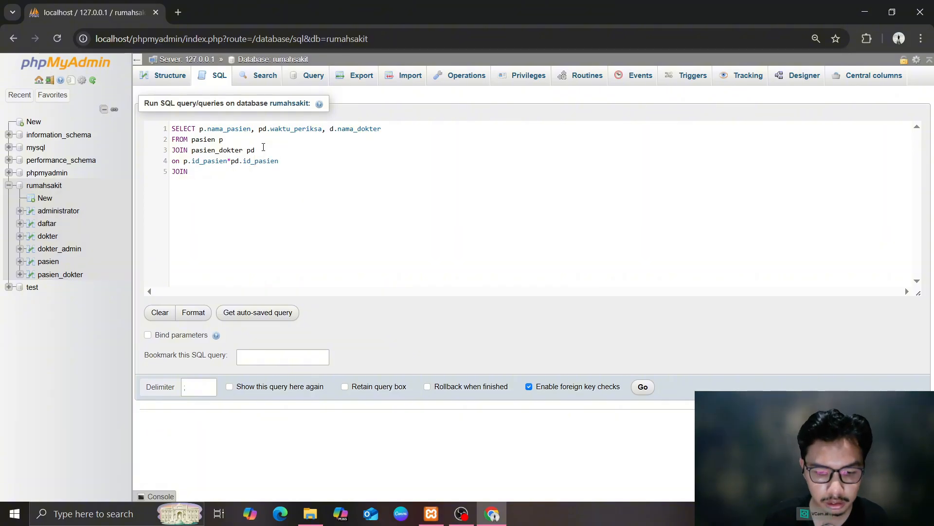
pyautogui.write(' dokter d')
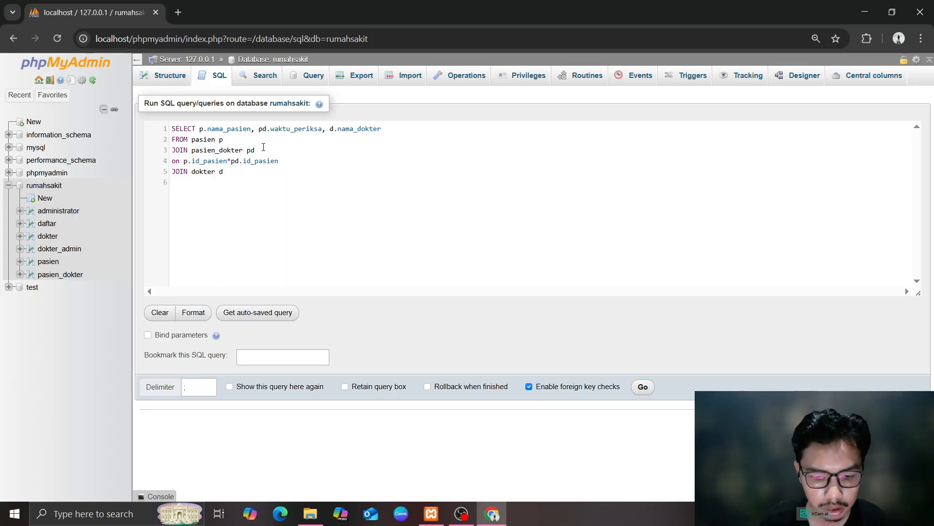
pyautogui.write(' ON pd.')
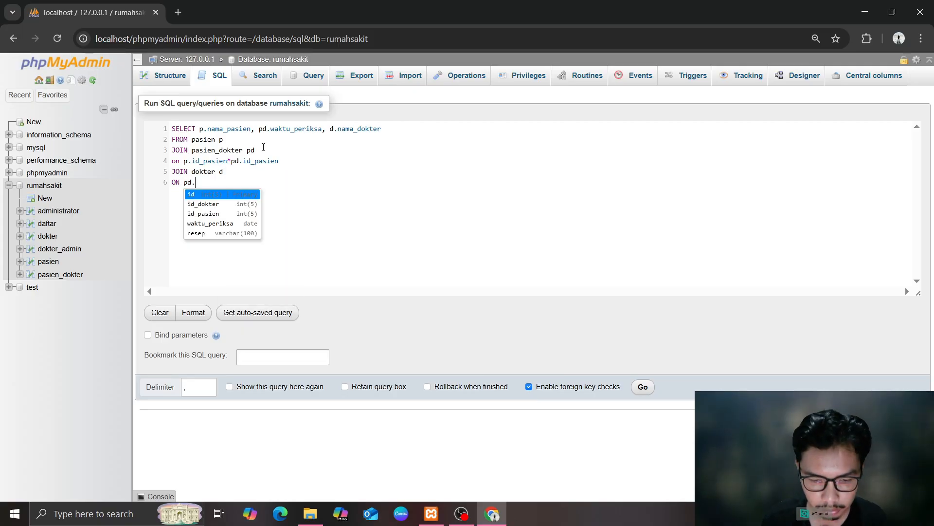
pyautogui.write('id_')
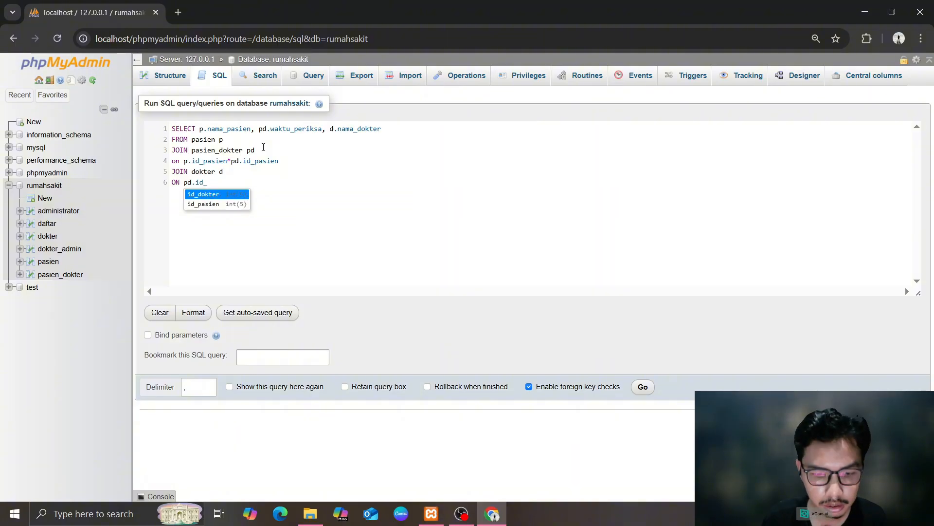
pyautogui.press('Return')
pyautogui.write('=d')
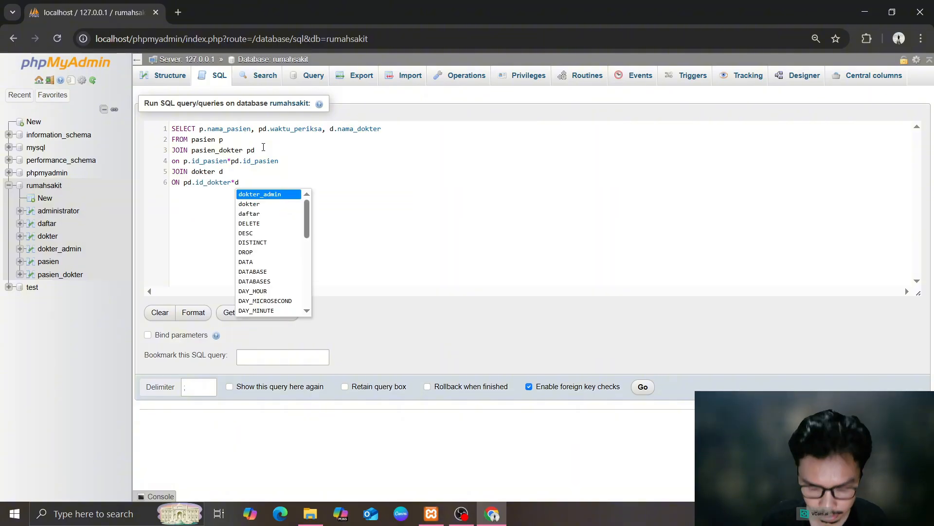
pyautogui.write('.id_dokter;')
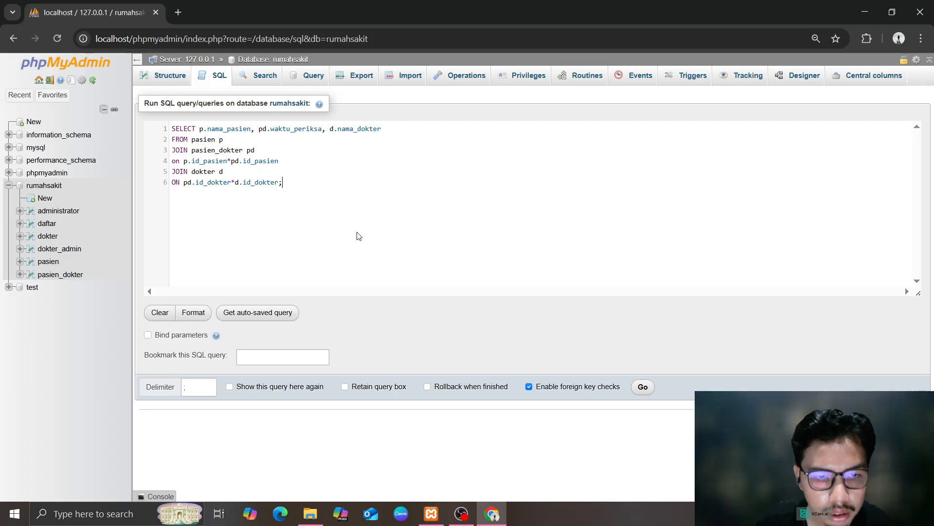
pyautogui.hotkey('ctrl', 'a')
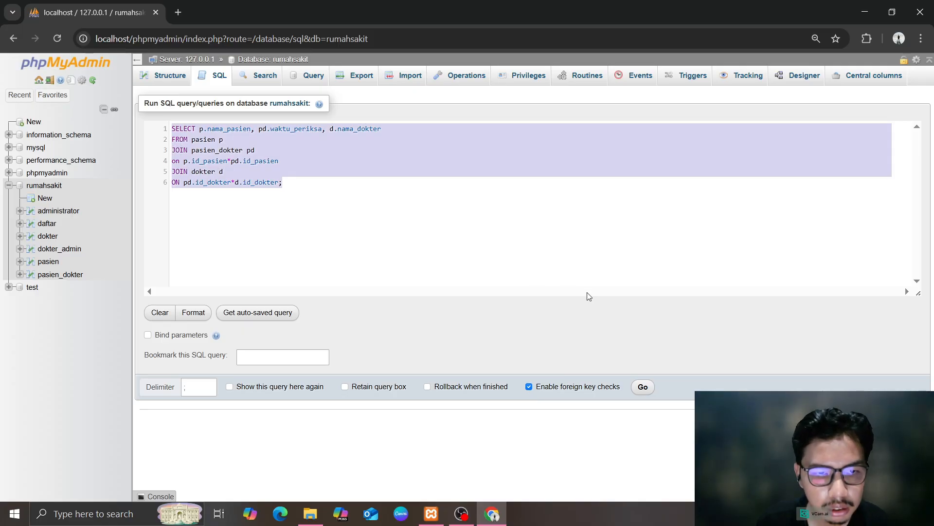
pyautogui.click(509, 264)
pyautogui.click(643, 387)
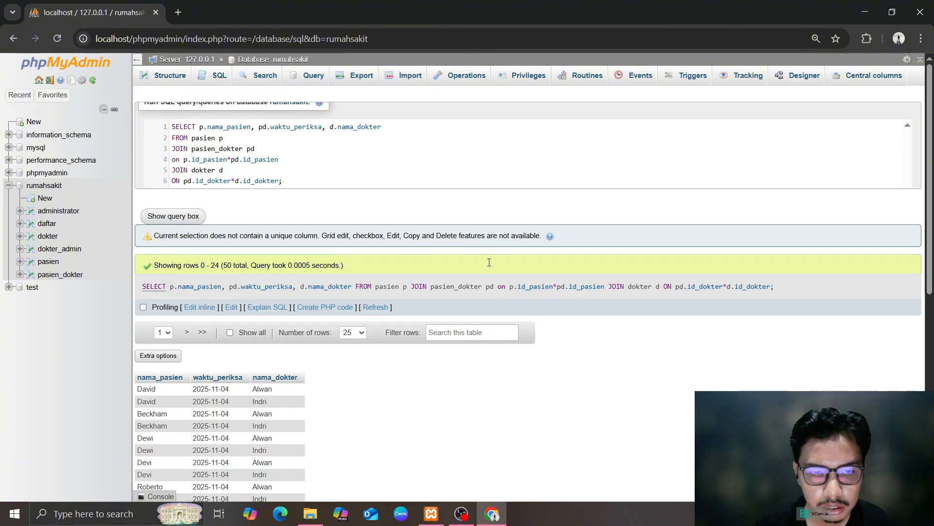
pyautogui.scroll(-4, 461, 282)
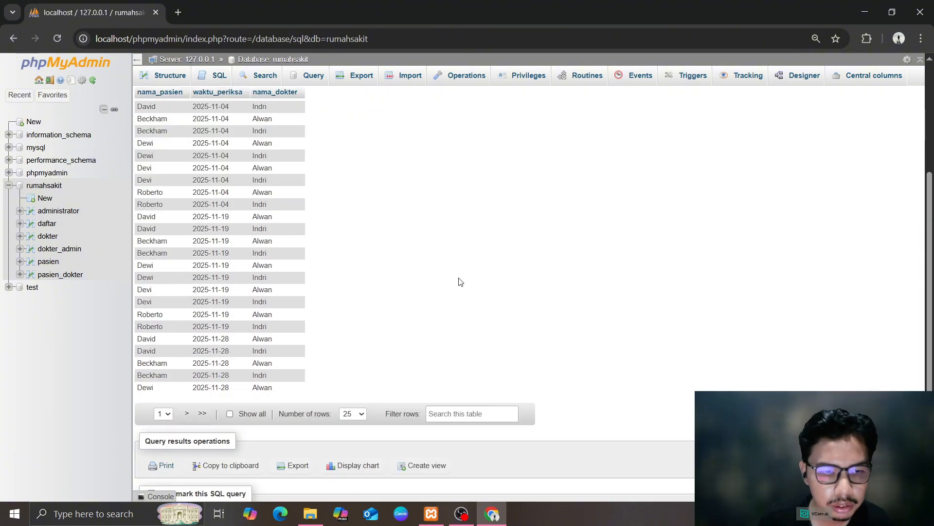
pyautogui.scroll(1, 461, 281)
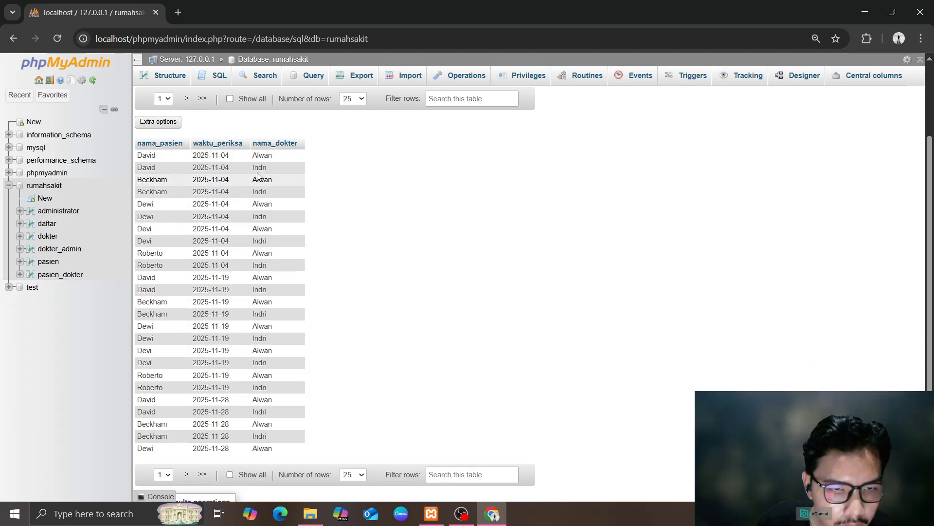
pyautogui.scroll(3, 176, 304)
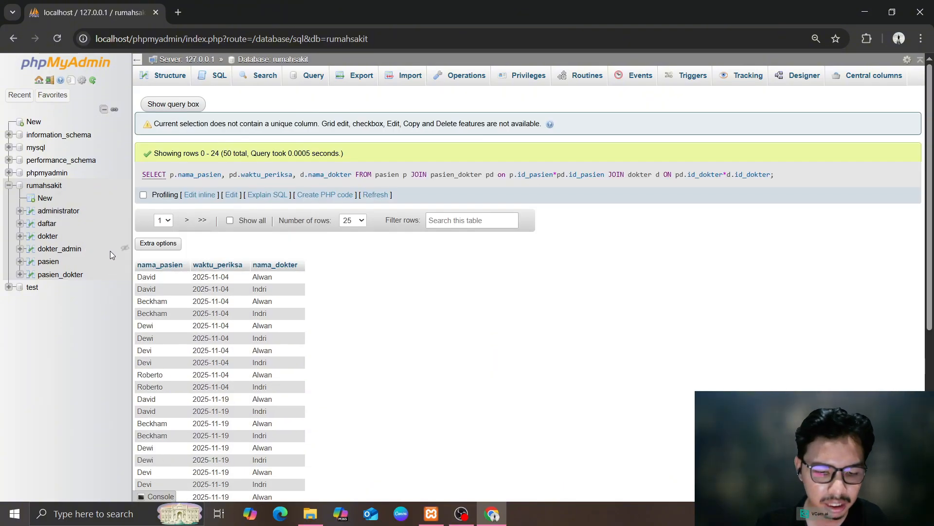
pyautogui.click(207, 79)
# Run SELECT COUNT(id_pasien) FROM pasien; which returns 5, then go back to the table list
pyautogui.click(43, 185)
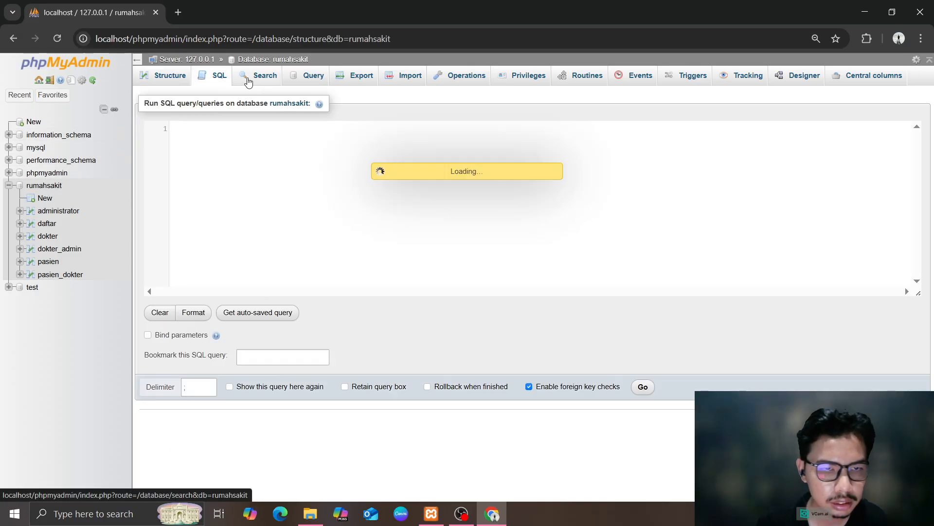
pyautogui.click(216, 78)
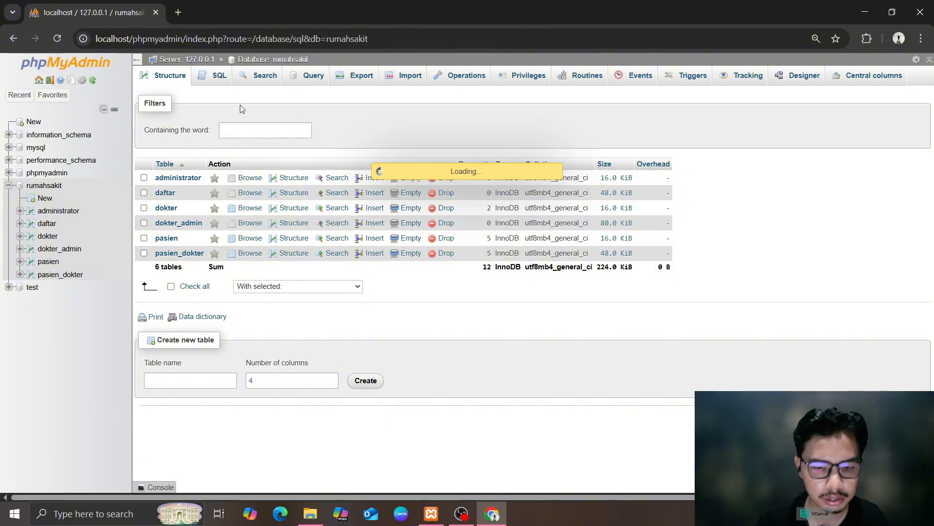
pyautogui.write('SELECT')
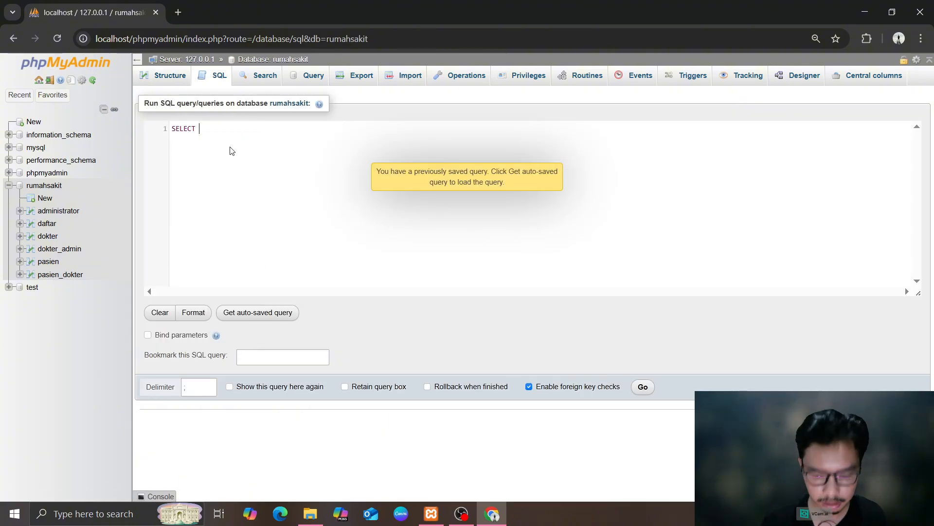
pyautogui.write(' COUNT =')
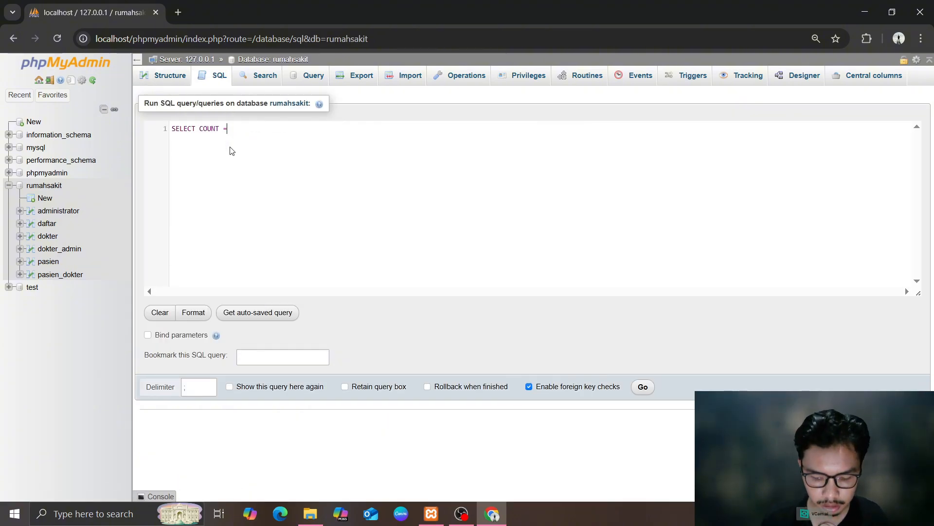
pyautogui.write(' &*')
pyautogui.press('BackSpace')
pyautogui.press('BackSpace')
pyautogui.press('BackSpace')
pyautogui.press('BackSpace')
pyautogui.write('(id')
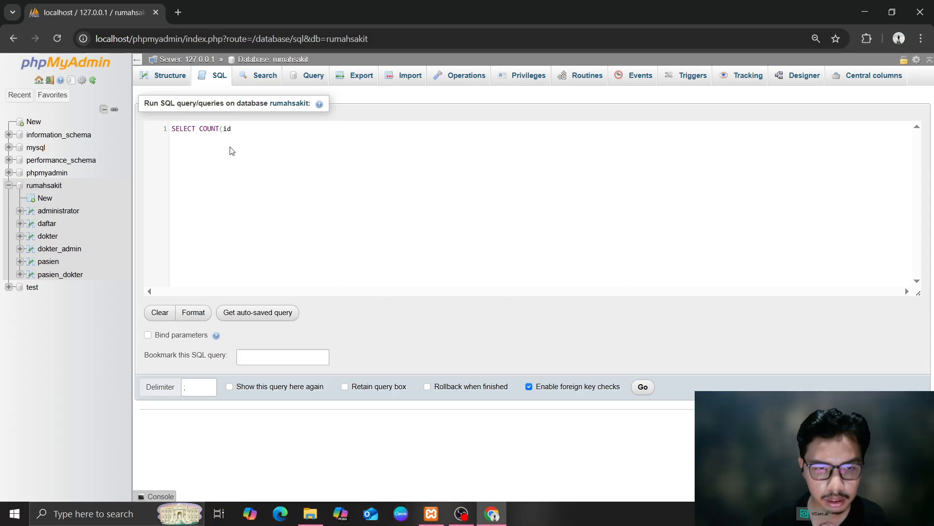
pyautogui.write('_pasien')
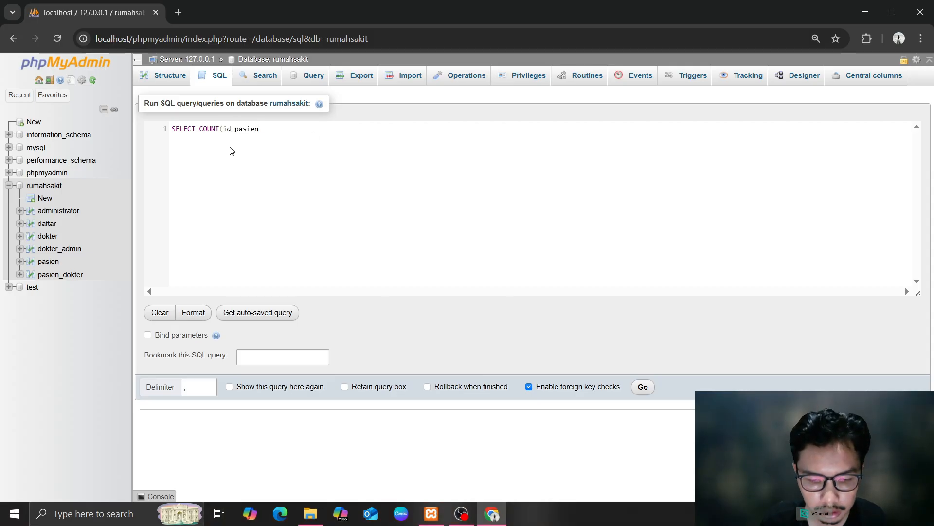
pyautogui.write(') FROM')
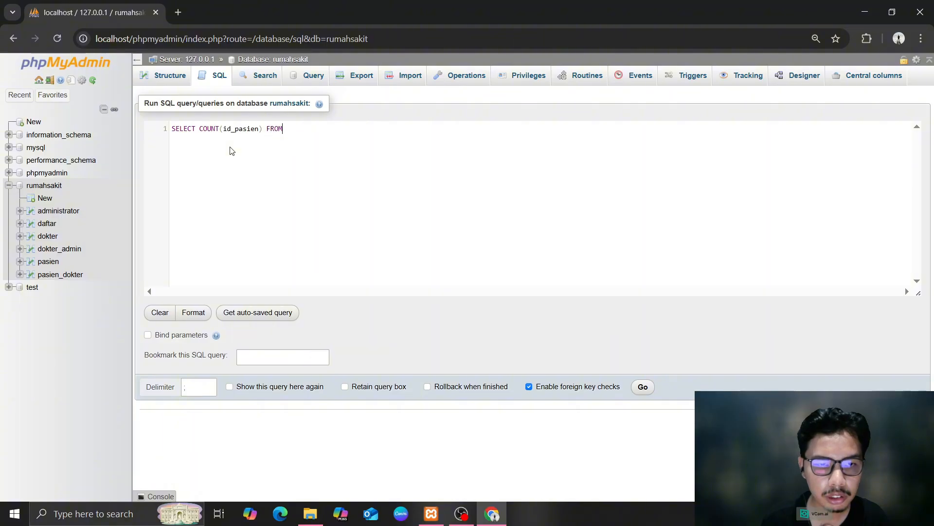
pyautogui.write(' pasien;')
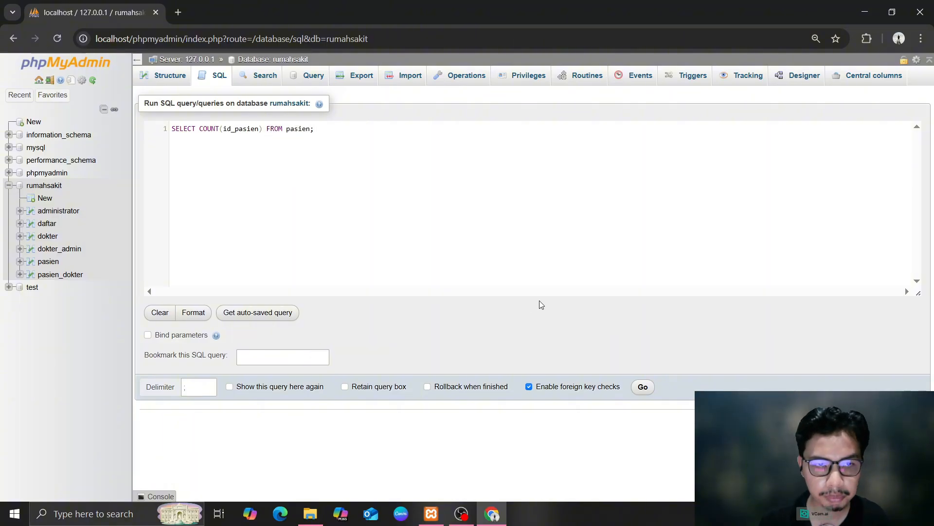
pyautogui.click(642, 387)
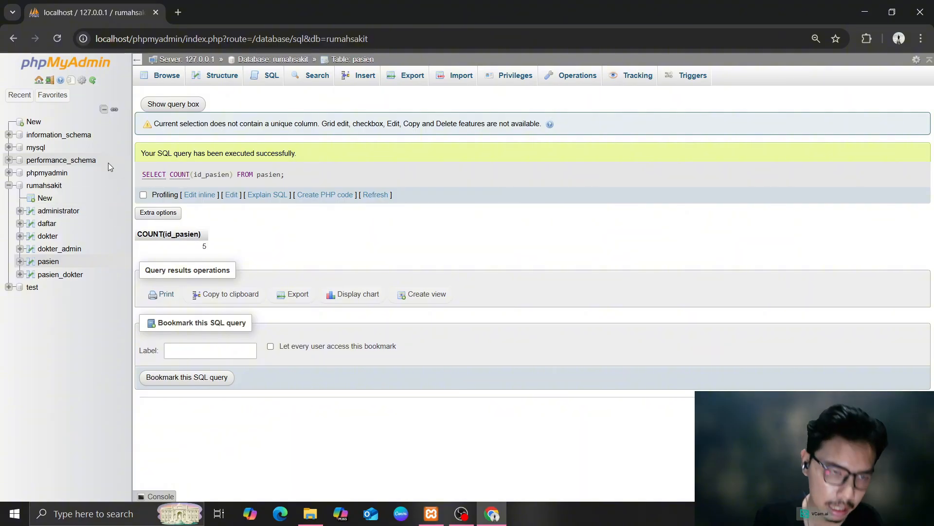
pyautogui.click(54, 189)
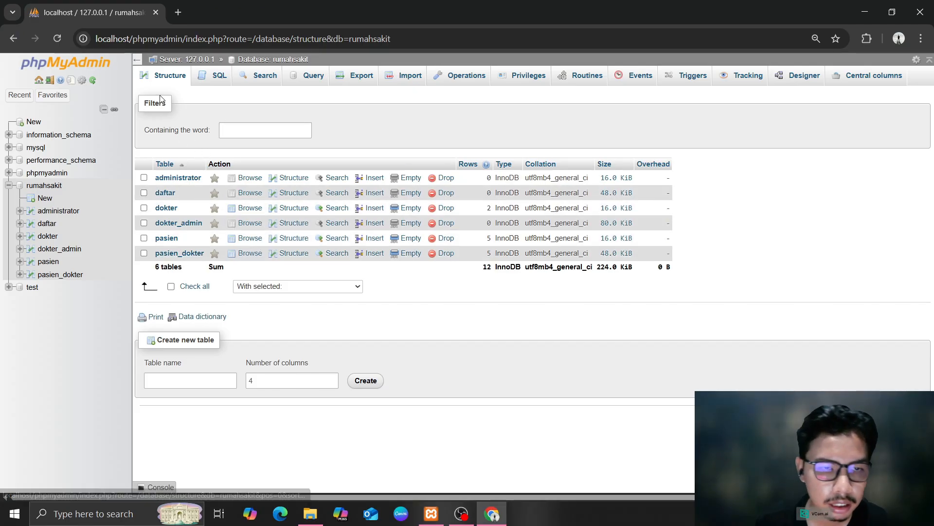
# Remove 'Jl. ' from patient 5's address so it reads 'Merdeka, Jakarta', then browse pasien_dokter
pyautogui.click(215, 76)
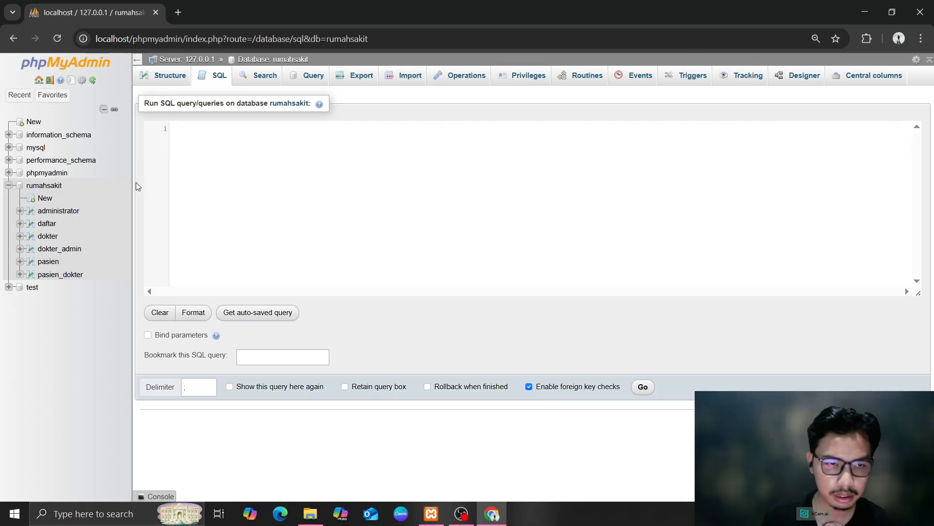
pyautogui.click(48, 261)
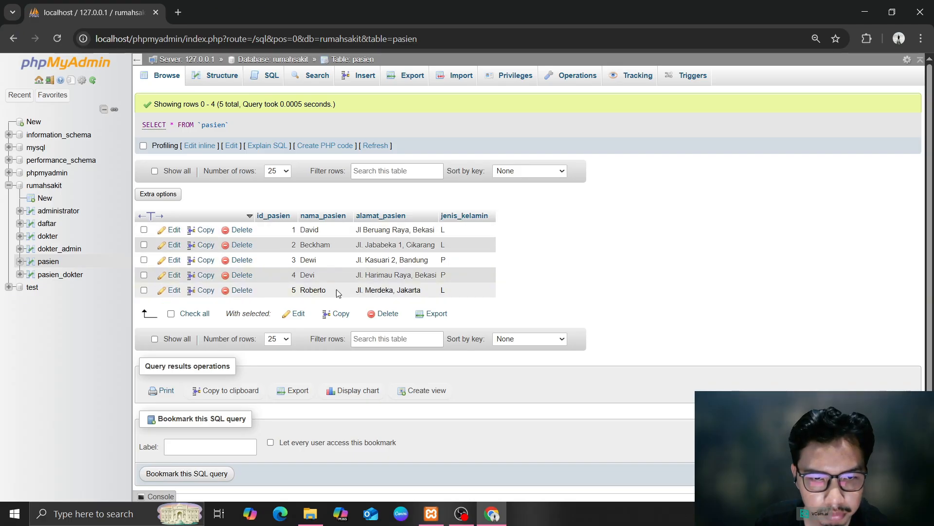
pyautogui.scroll(-1, 292, 258)
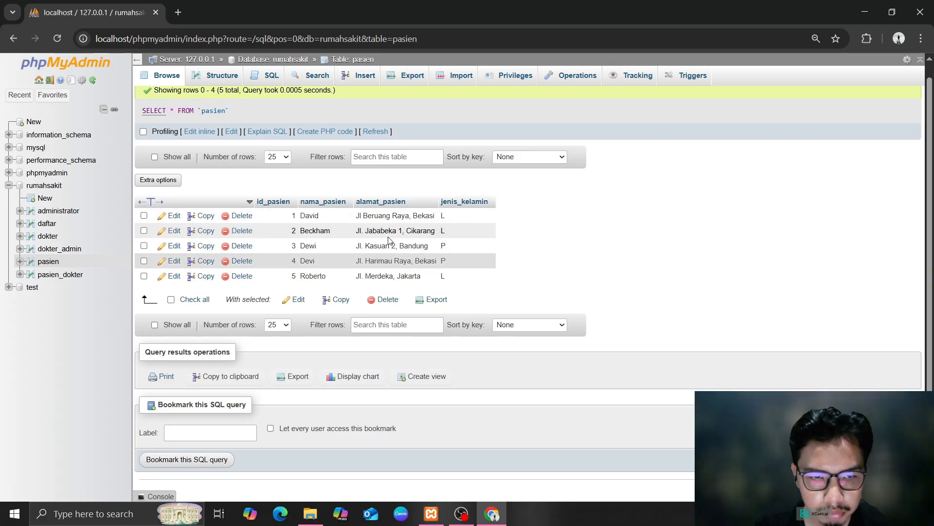
pyautogui.click(171, 276)
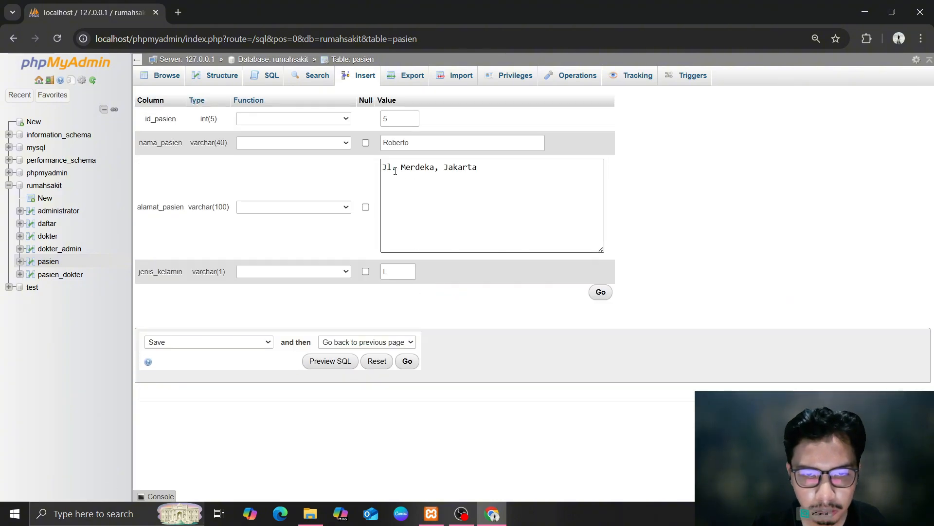
pyautogui.moveTo(395, 170); pyautogui.dragTo(386, 168)
pyautogui.press('BackSpace')
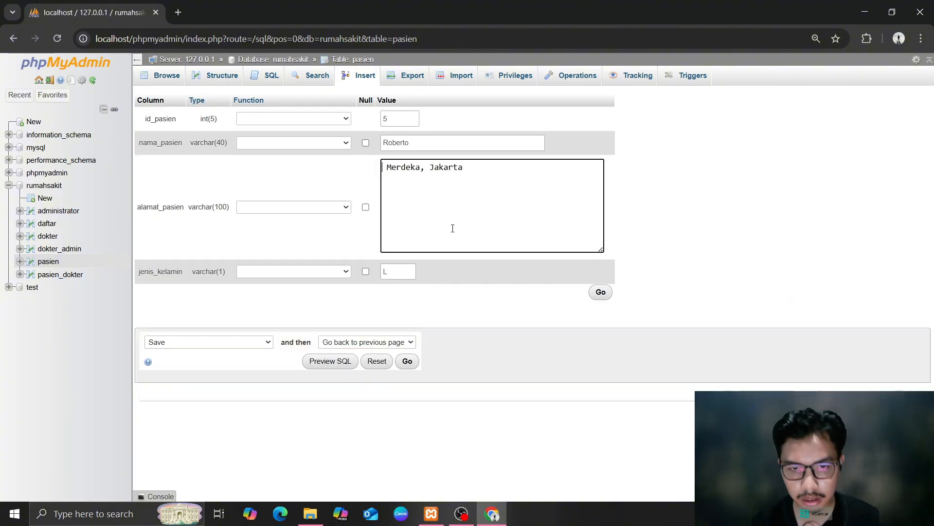
pyautogui.press('Delete')
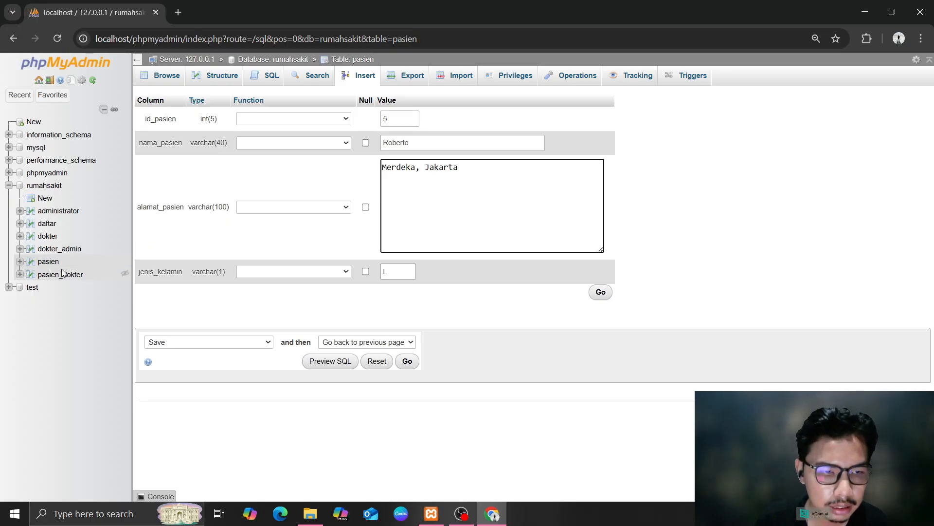
pyautogui.click(601, 292)
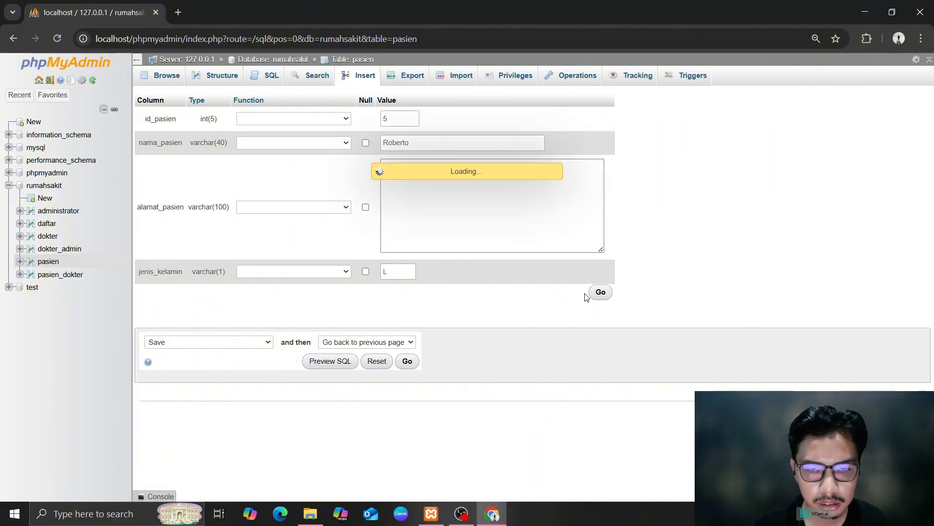
pyautogui.scroll(-2, 518, 287)
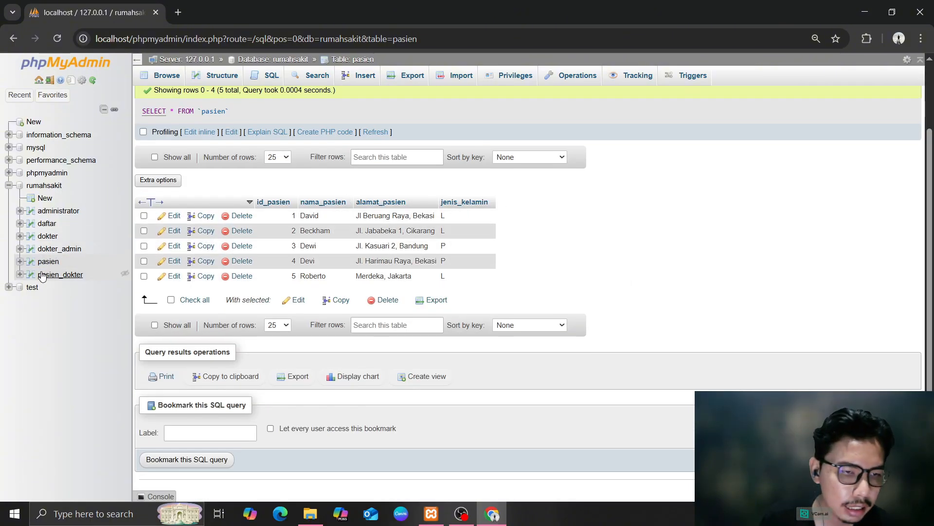
pyautogui.click(58, 274)
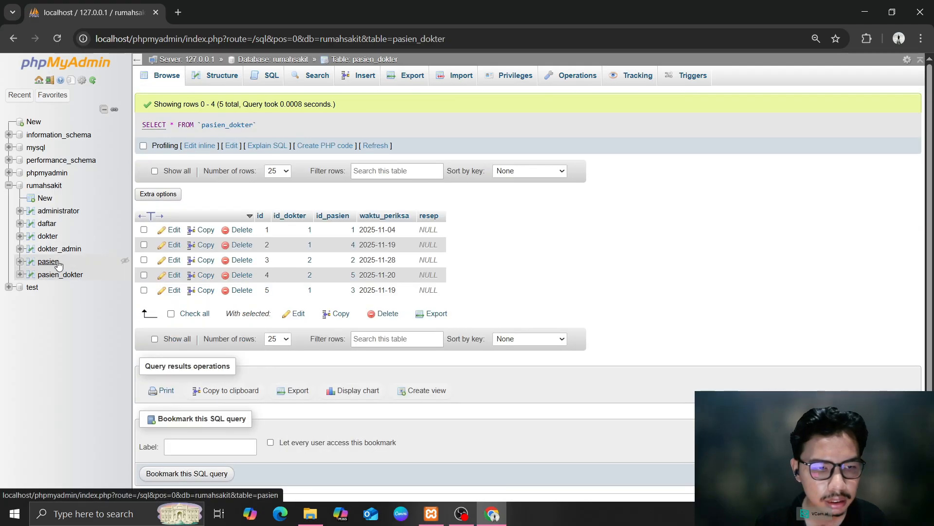
pyautogui.click(58, 265)
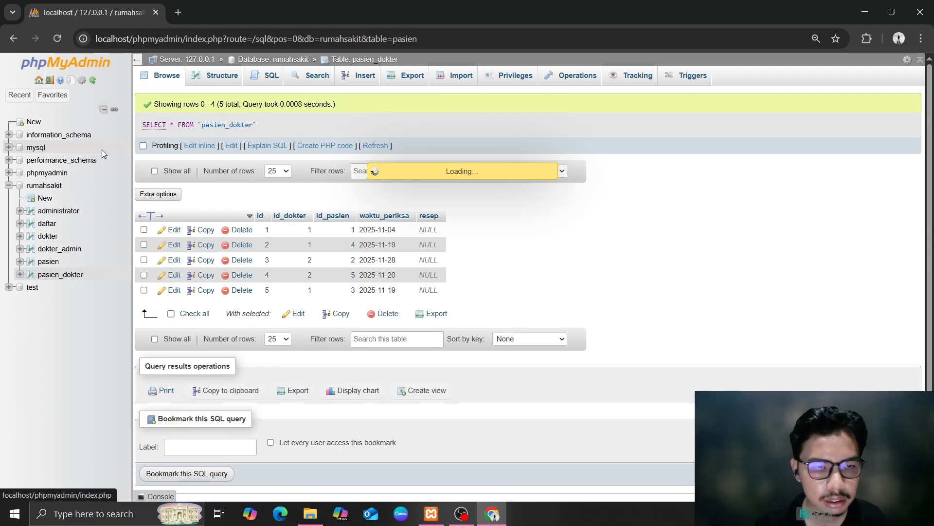
# Run SELECT * FROM pasien WHERE LEFT(alamat_pasien,2) = 'Jl'; returning 4 rows, then return to rumahsakit
pyautogui.click(44, 185)
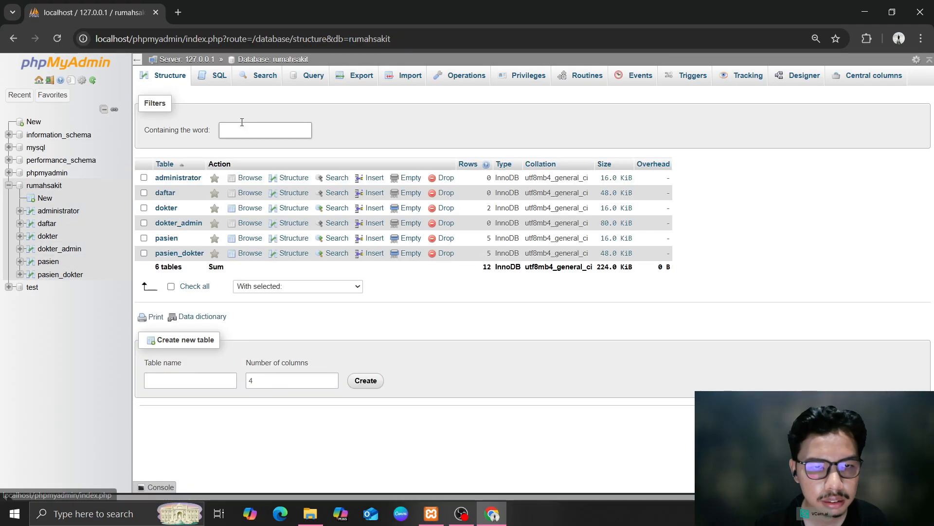
pyautogui.click(214, 78)
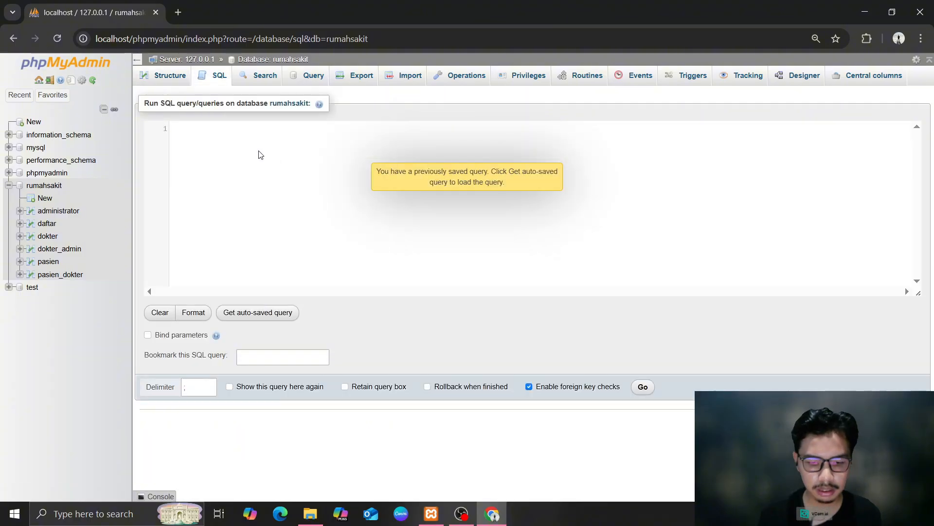
pyautogui.write('SELECT ')
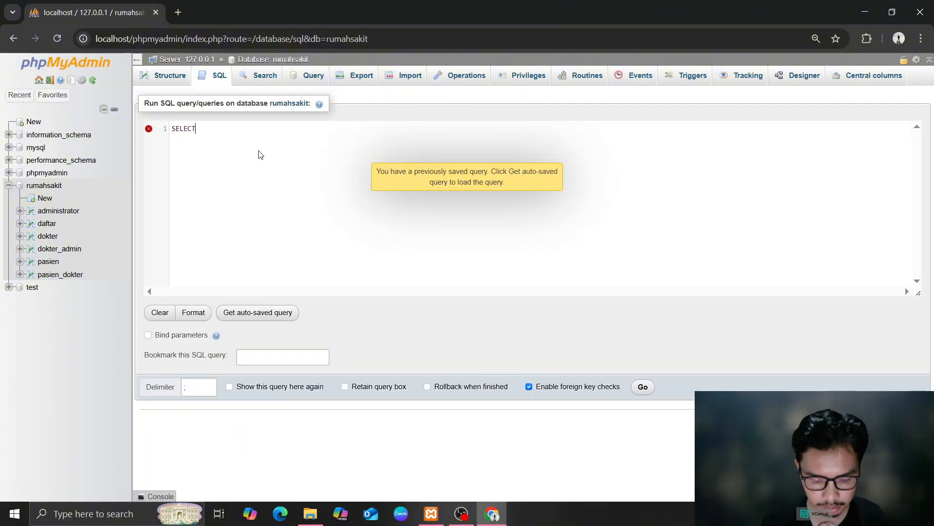
pyautogui.write('* F')
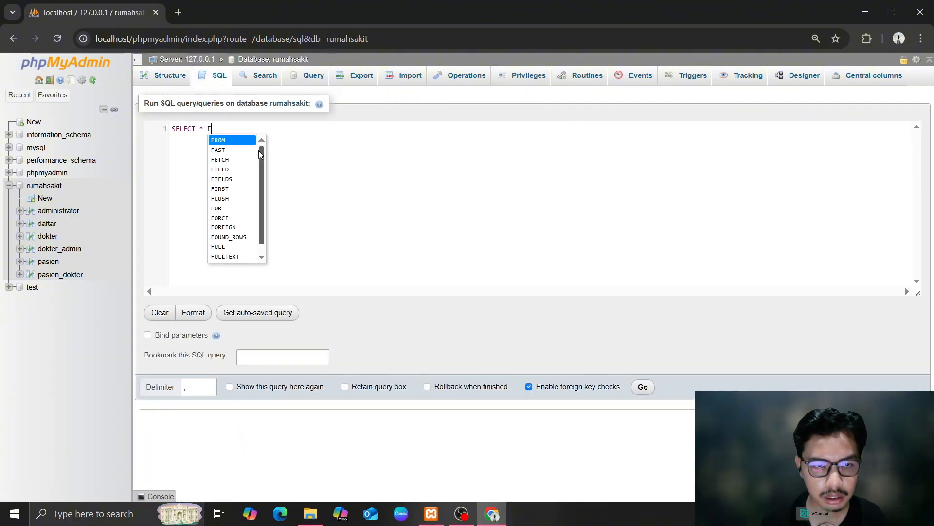
pyautogui.write('ROM ')
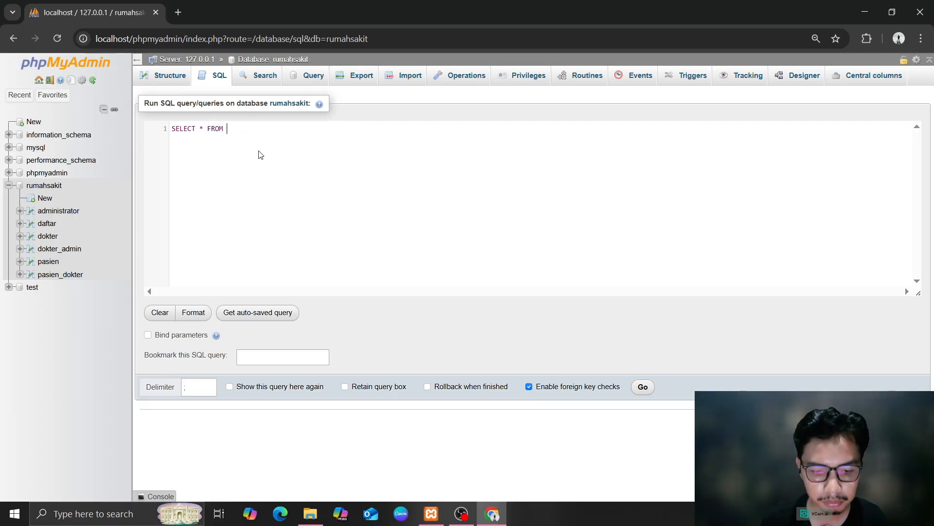
pyautogui.write('pasien WHere')
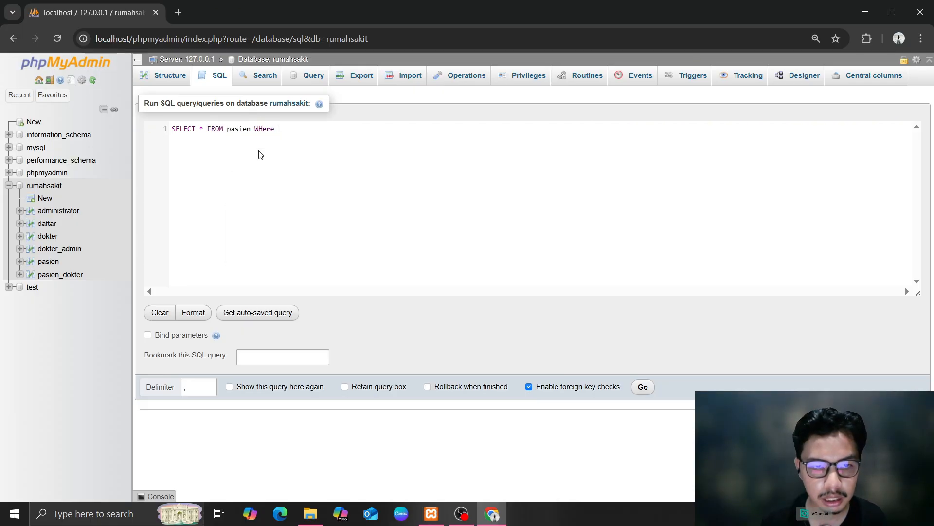
pyautogui.write('HERE ')
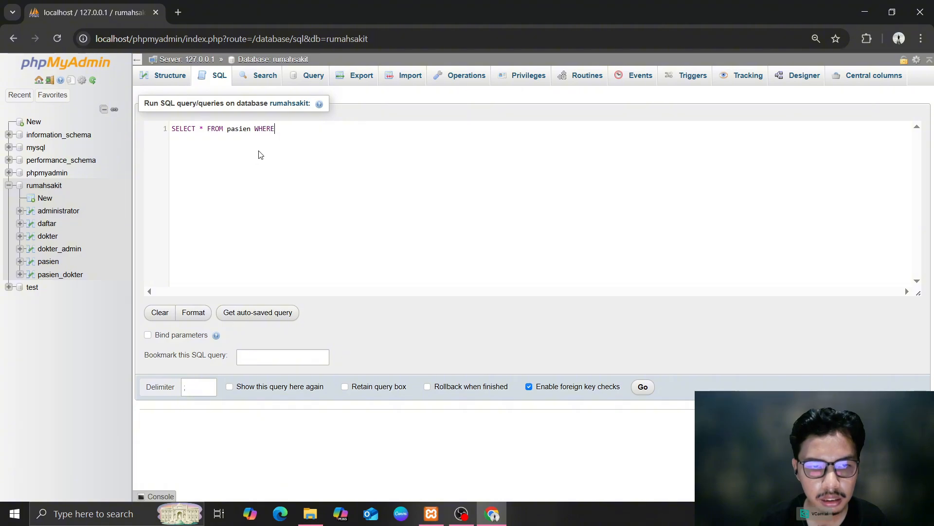
pyautogui.write('LE')
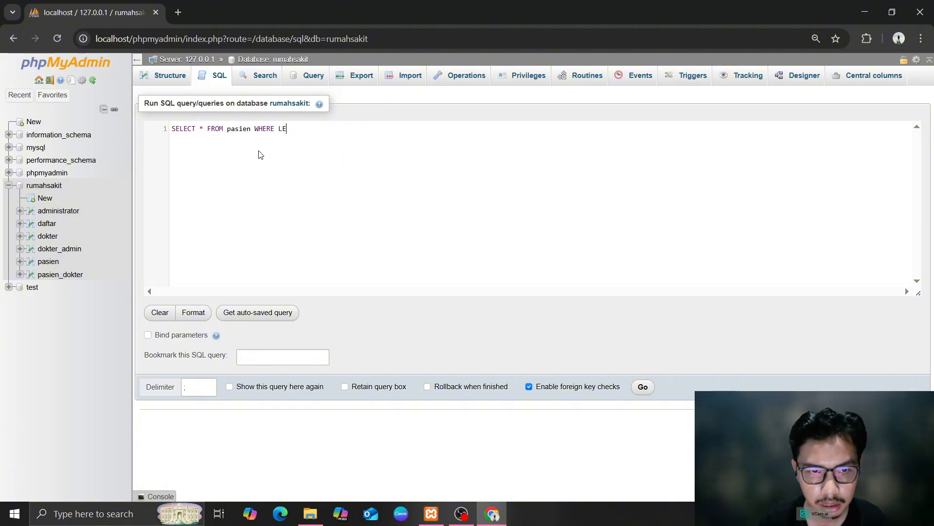
pyautogui.write('FTFT(alamat_pasien,2')
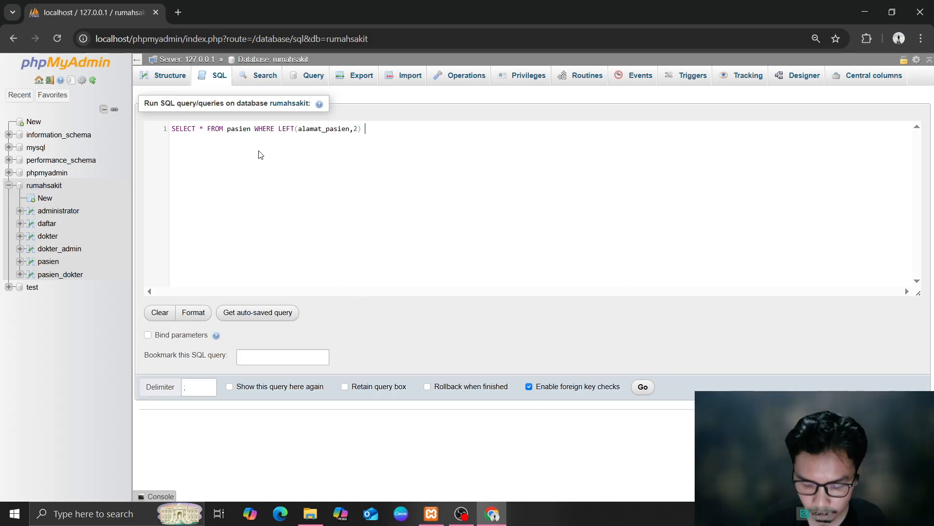
pyautogui.write(") = 'Jl';")
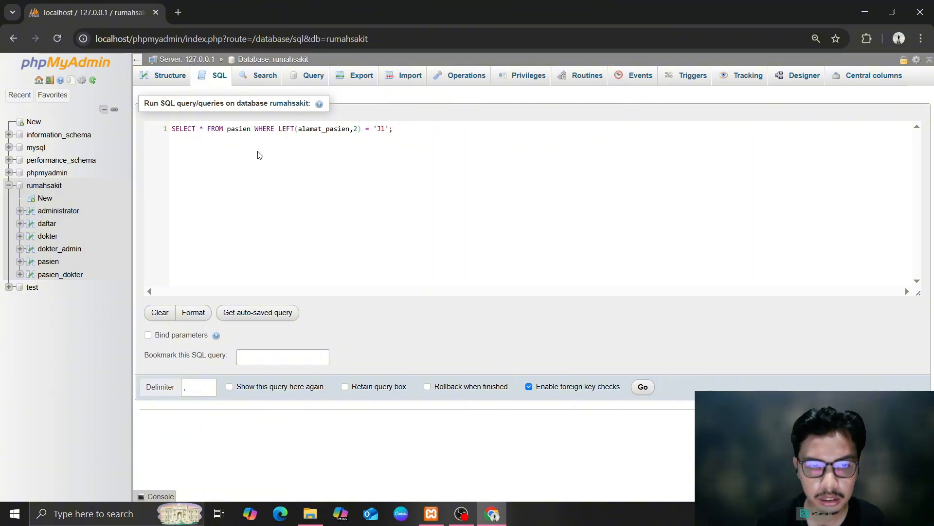
pyautogui.hotkey('ctrl', 'a')
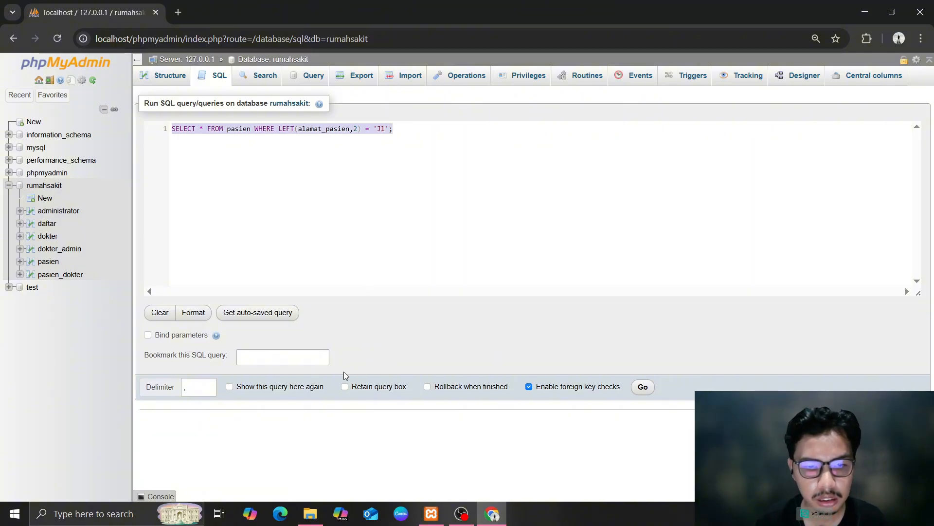
pyautogui.click(643, 387)
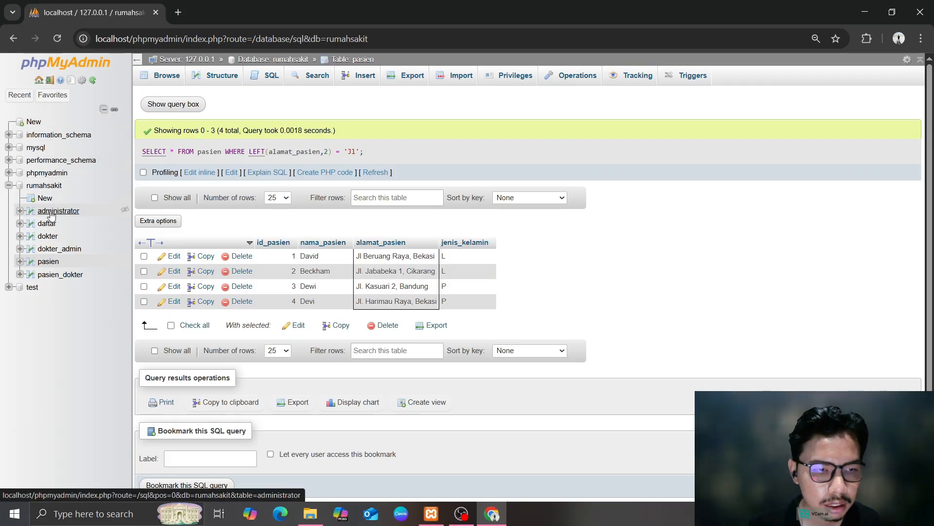
pyautogui.click(45, 186)
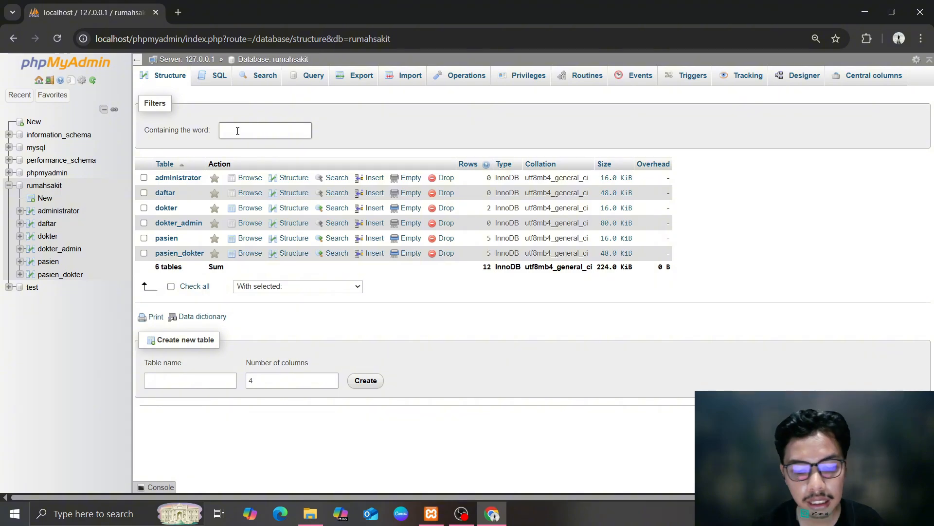
# Run SELECT * FROM pasien WHERE id_pasien BETWEEN 2 AND 4; for 3 patients, then browse pasien_dokter
pyautogui.click(220, 79)
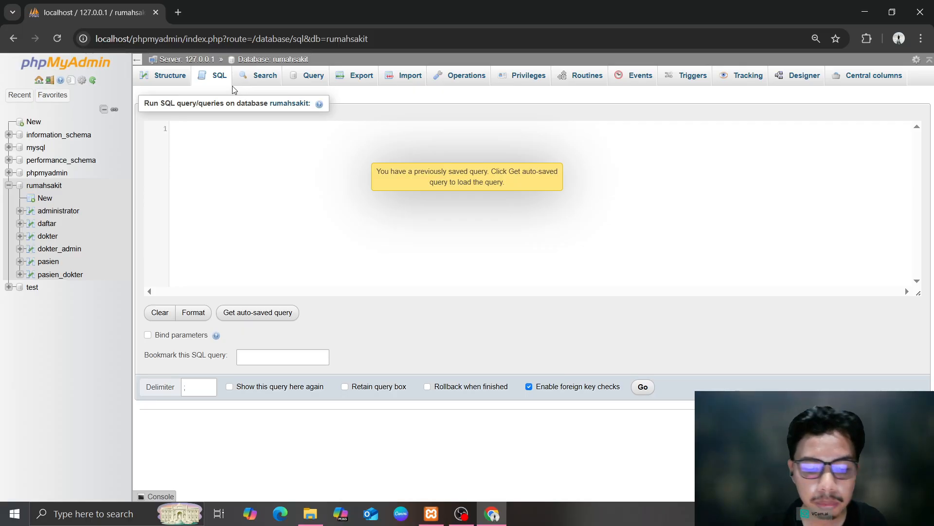
pyautogui.click(221, 135)
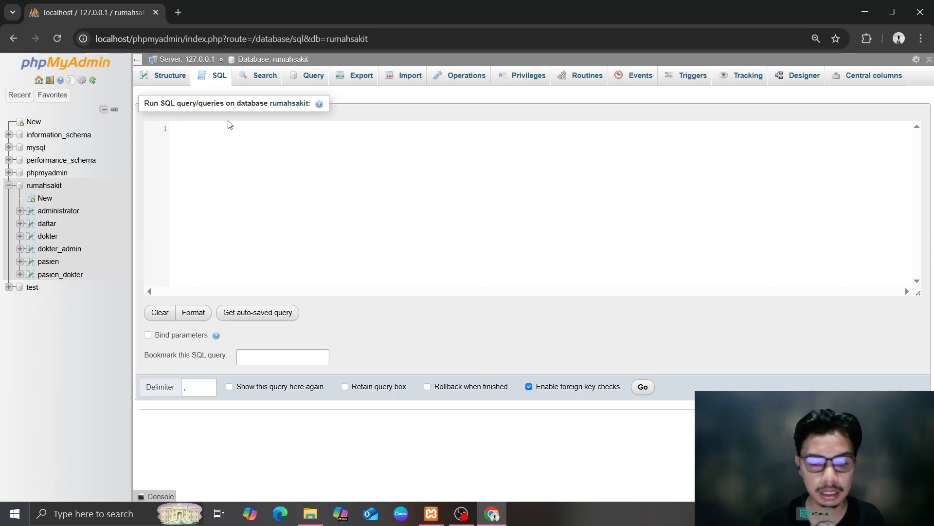
pyautogui.write('SELECT')
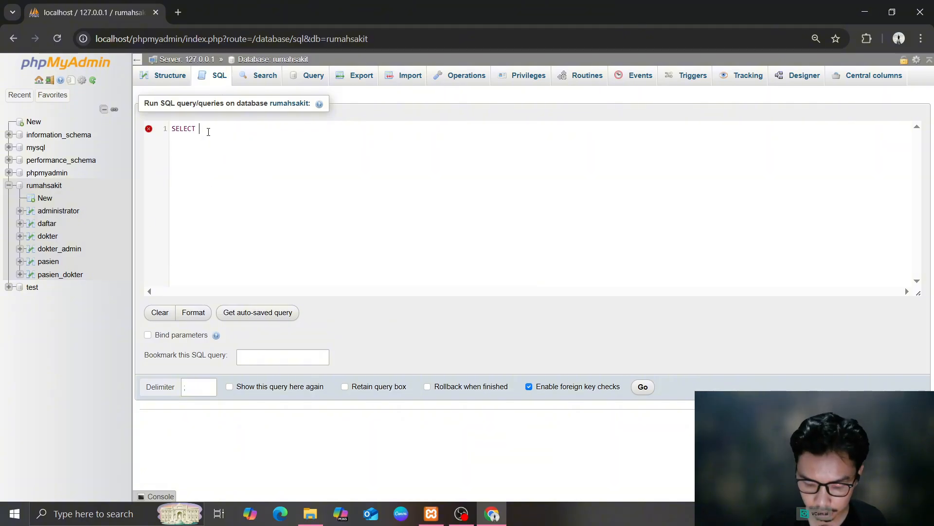
pyautogui.write(' * F')
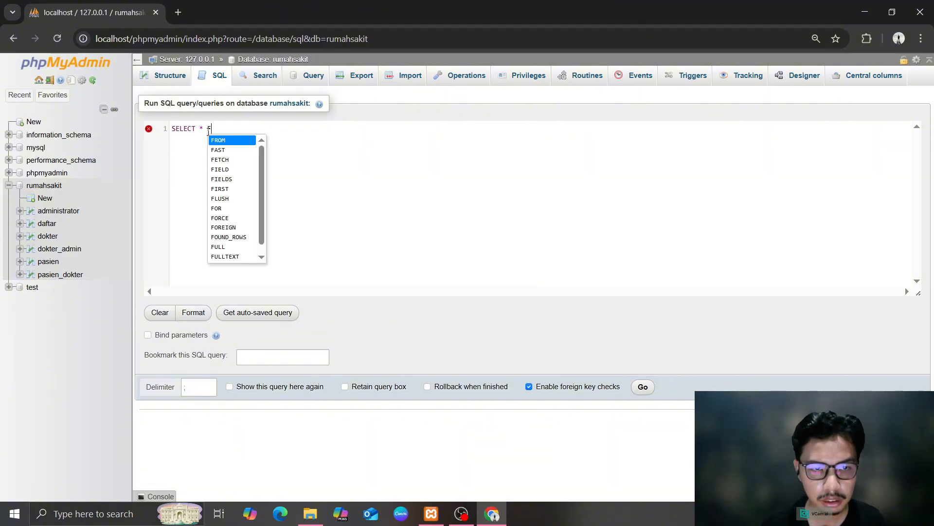
pyautogui.write('ROM pas')
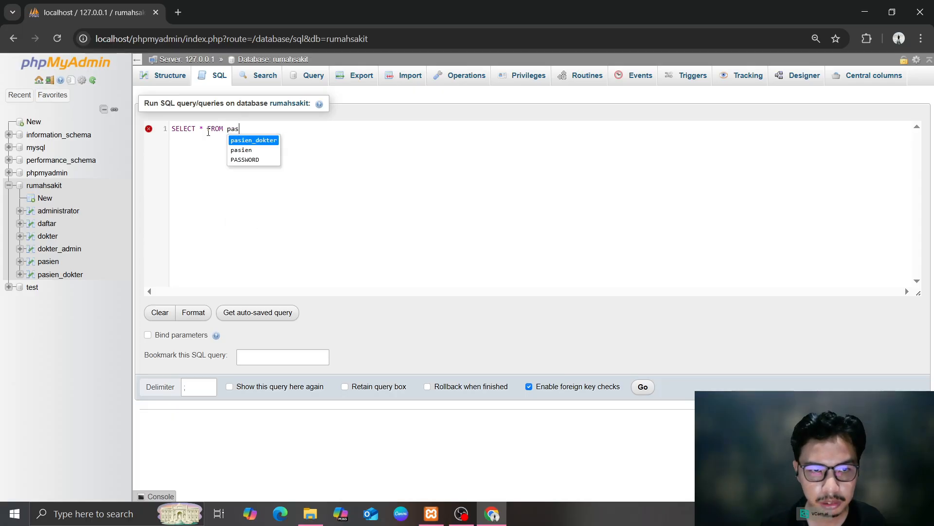
pyautogui.write('ien ')
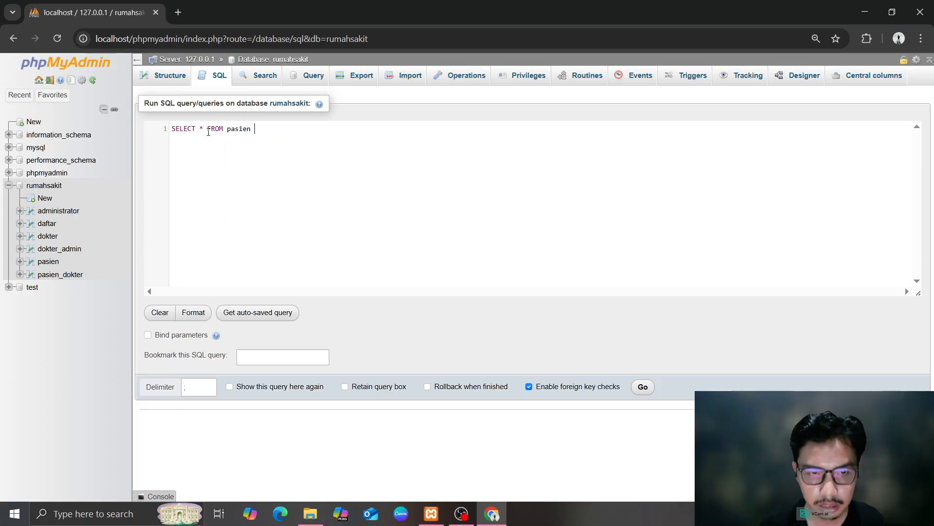
pyautogui.write('Wu')
pyautogui.press('BackSpace')
pyautogui.write('HERE id_')
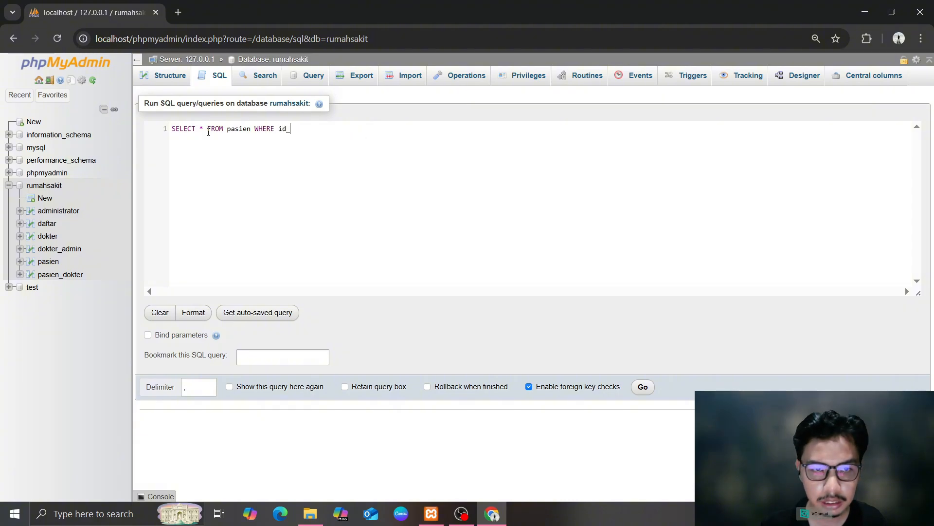
pyautogui.write('pasien')
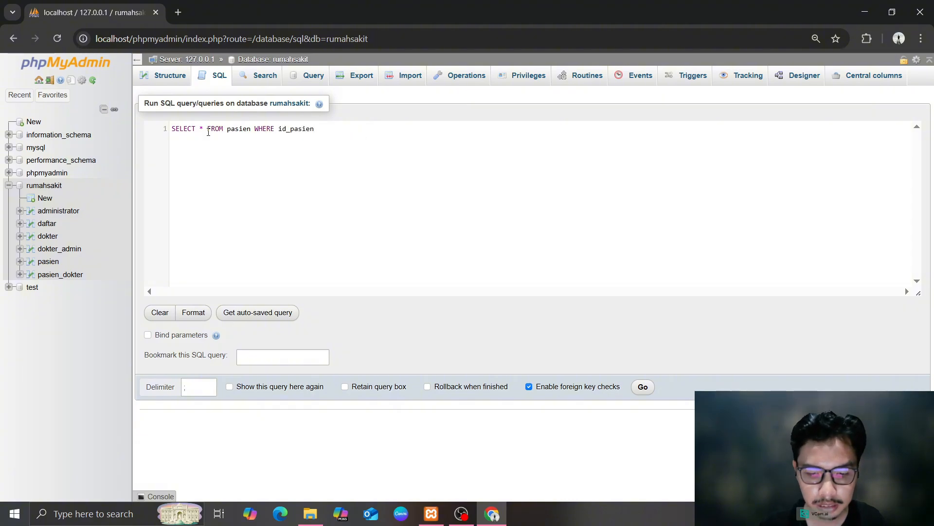
pyautogui.write(' B')
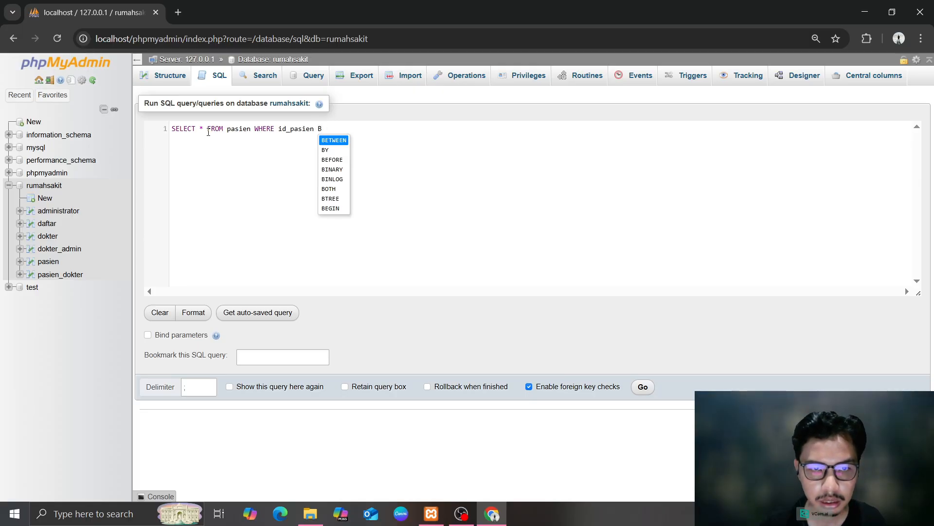
pyautogui.press('Return')
pyautogui.write('2 and')
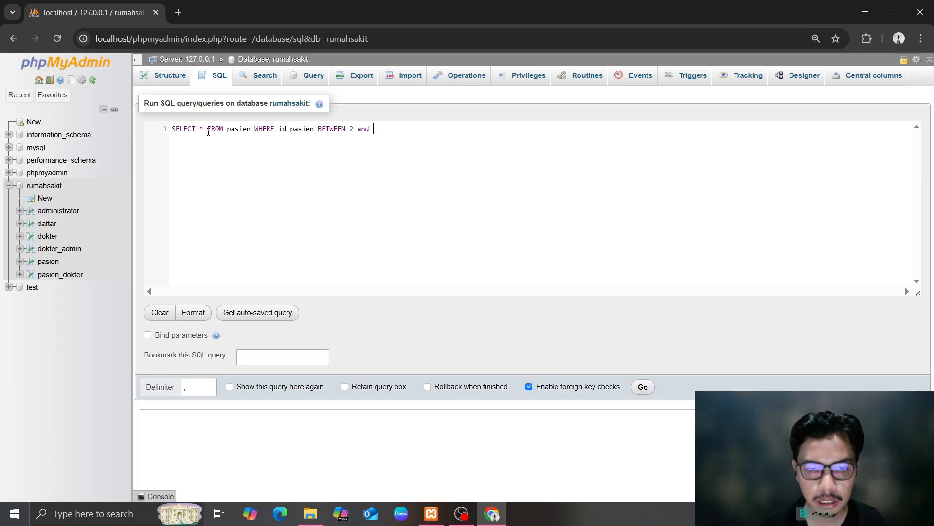
pyautogui.press('BackSpace')
pyautogui.press('BackSpace')
pyautogui.write('an')
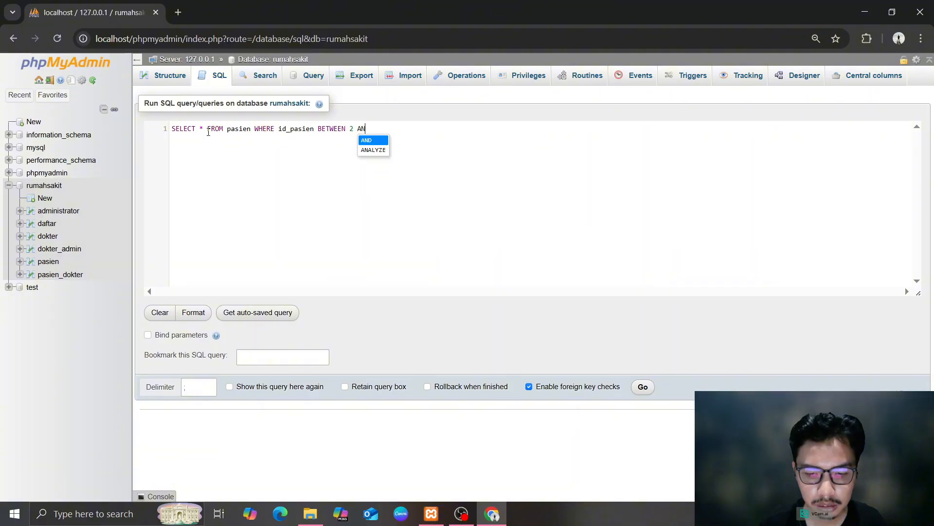
pyautogui.press('Return')
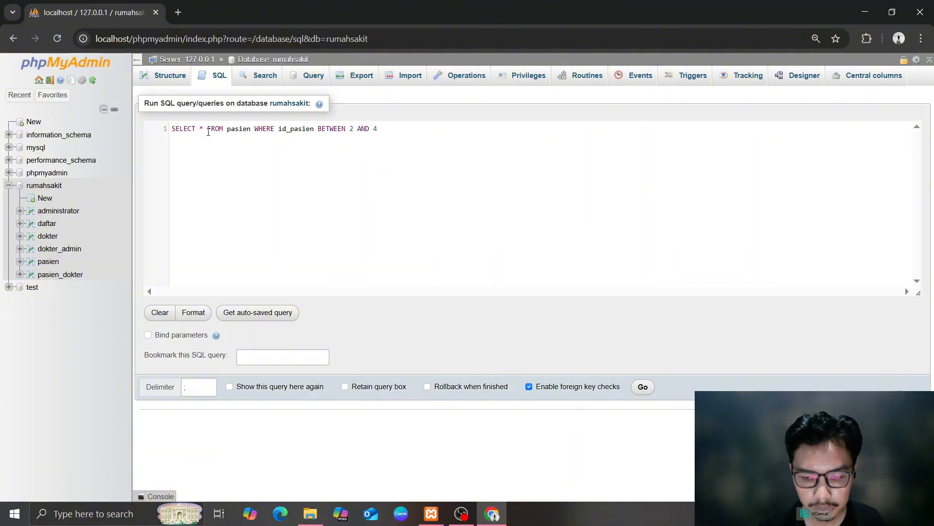
pyautogui.hotkey('ctrl', 'a')
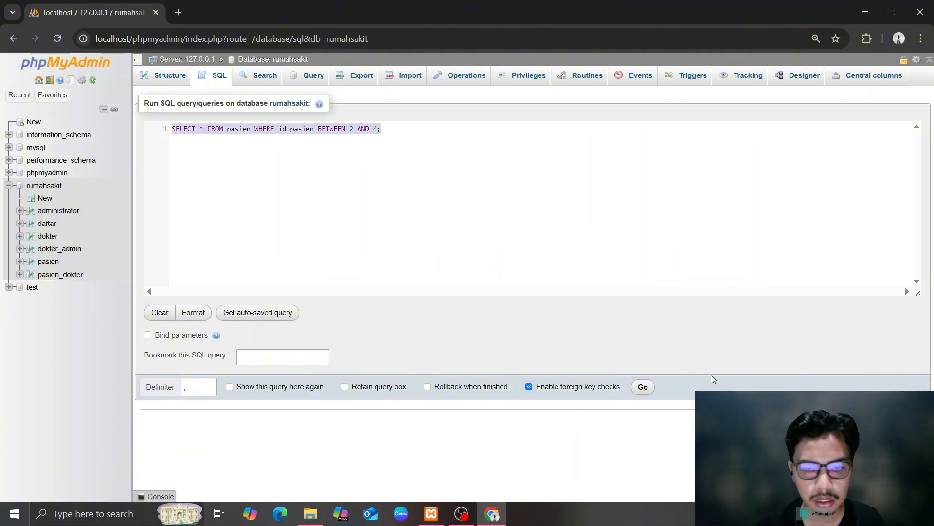
pyautogui.click(641, 387)
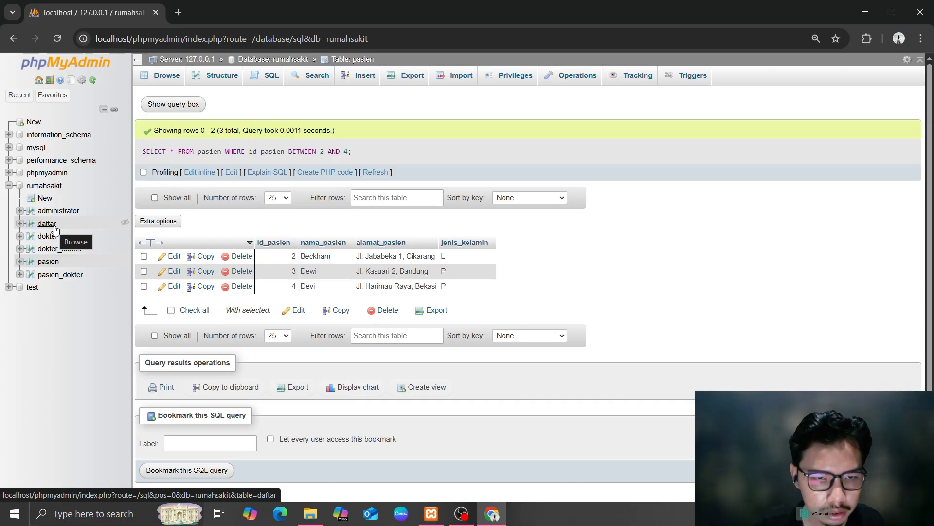
pyautogui.click(73, 274)
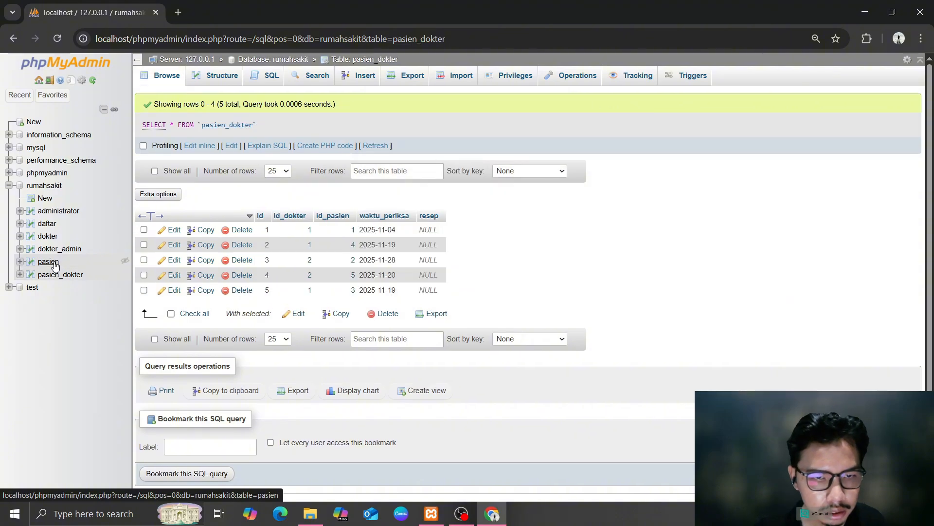
# Browse the five pasien rows, then open the phpmyadmin database's overview of 19 tables
pyautogui.click(54, 264)
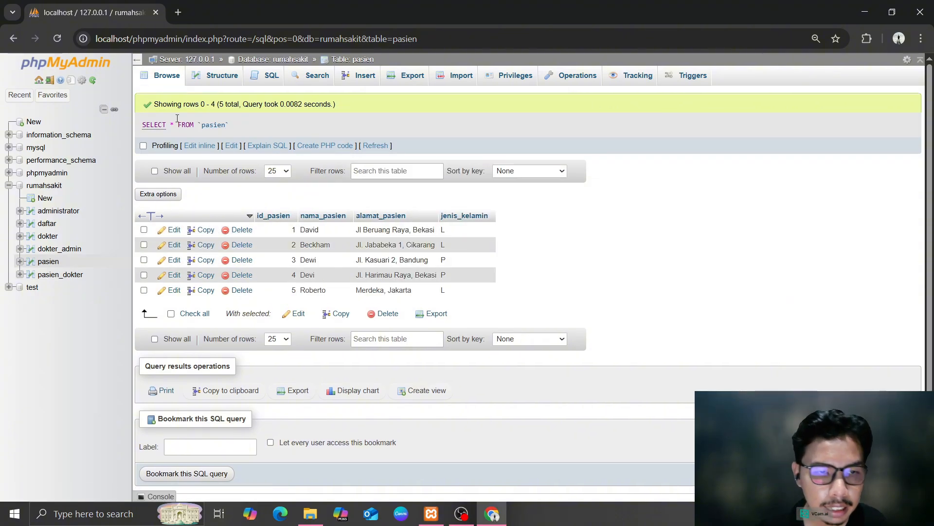
pyautogui.click(46, 173)
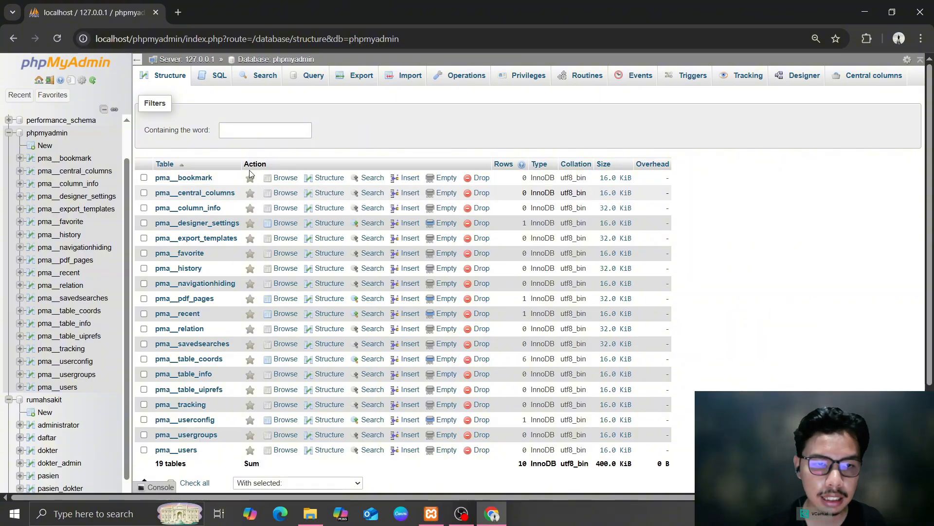
# Run SELECT * FROM pasien WHERE alamat_pasien LIKE '%Bekasi' on phpmyadmin, hitting error #1146
pyautogui.click(218, 81)
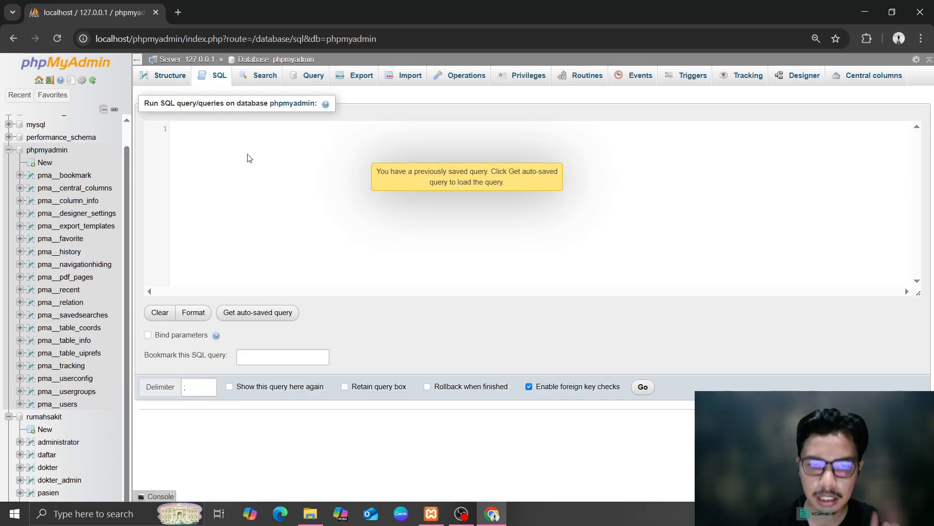
pyautogui.write('SE')
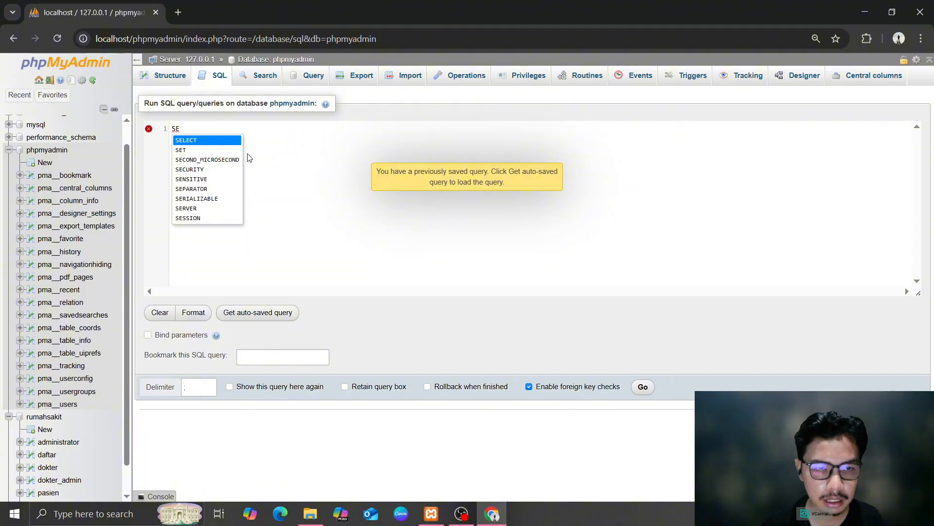
pyautogui.press('Return')
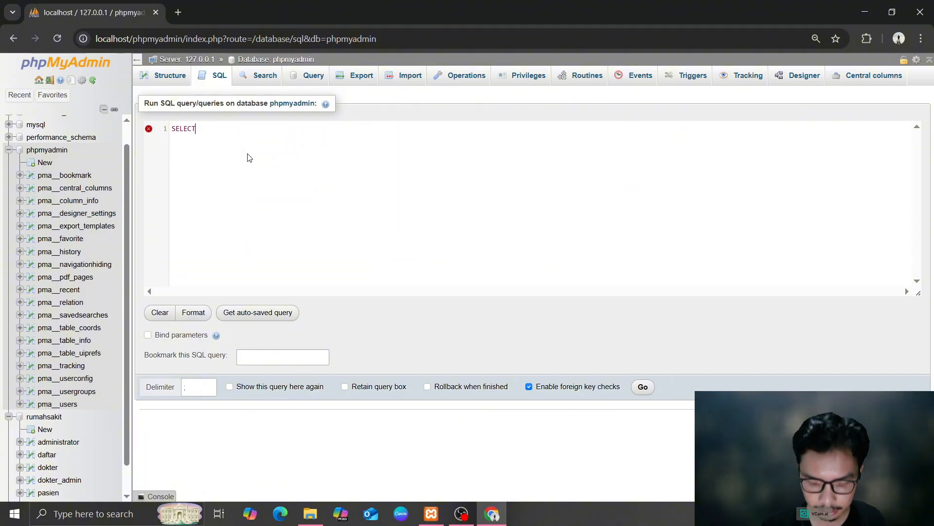
pyautogui.write('* FORM')
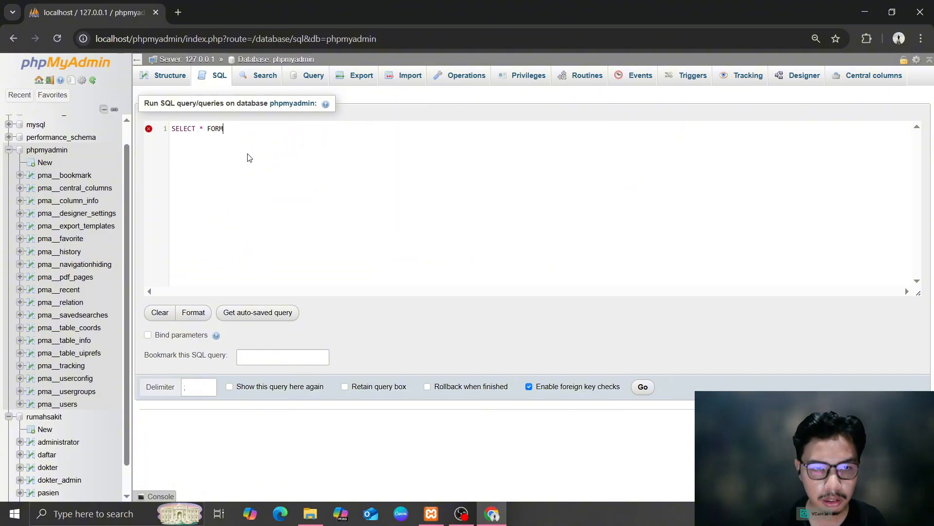
pyautogui.press('BackSpace')
pyautogui.press('BackSpace')
pyautogui.press('BackSpace')
pyautogui.write('R')
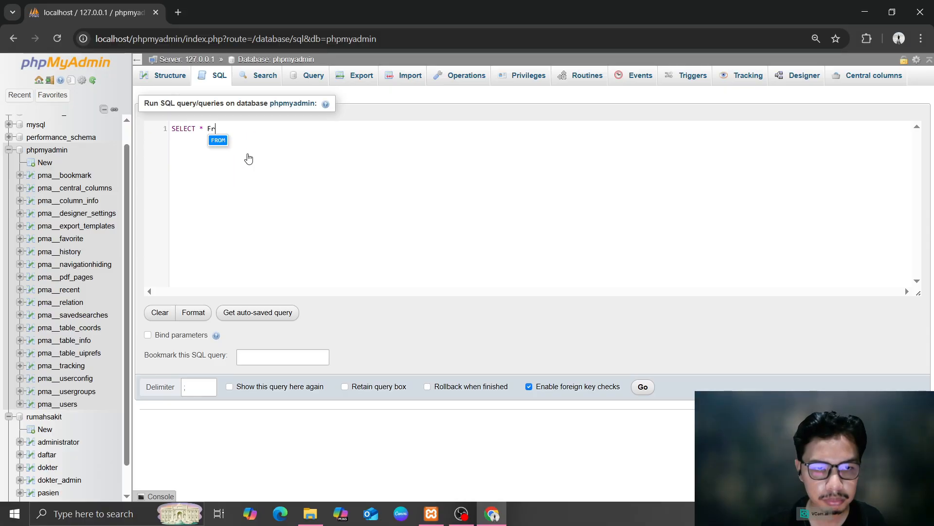
pyautogui.press('Return')
pyautogui.write('pasi')
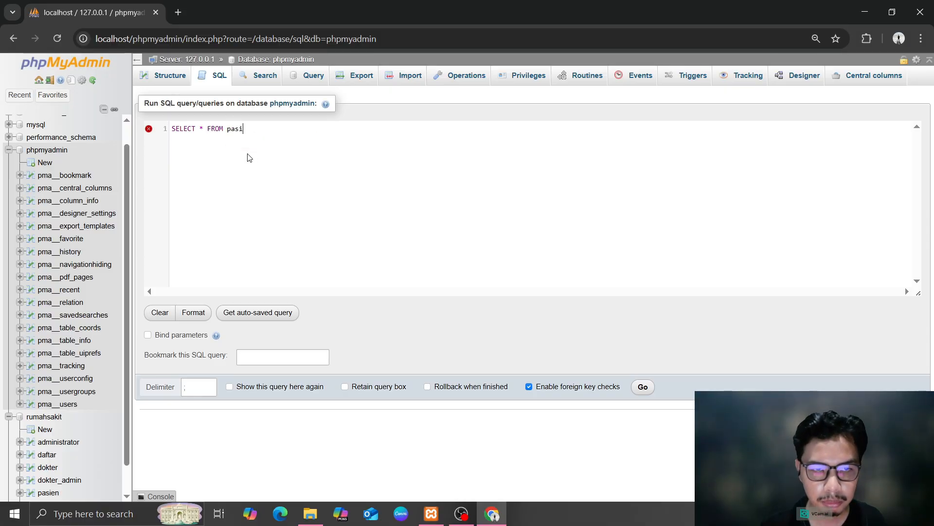
pyautogui.write('en WH')
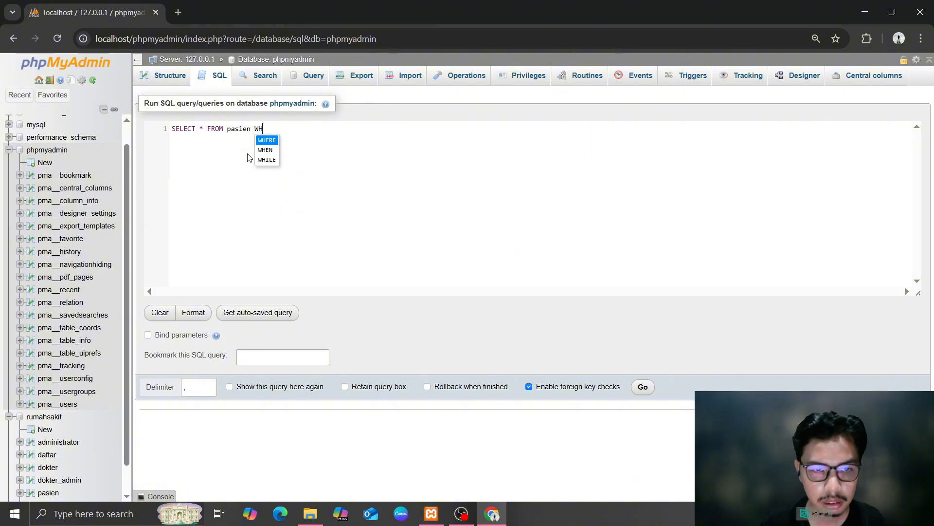
pyautogui.write('ERE alamat')
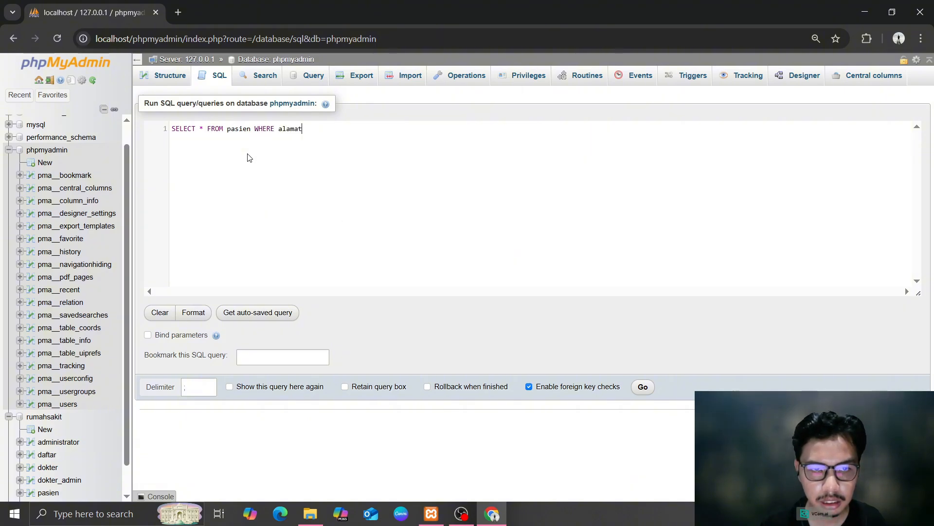
pyautogui.write('_pasien')
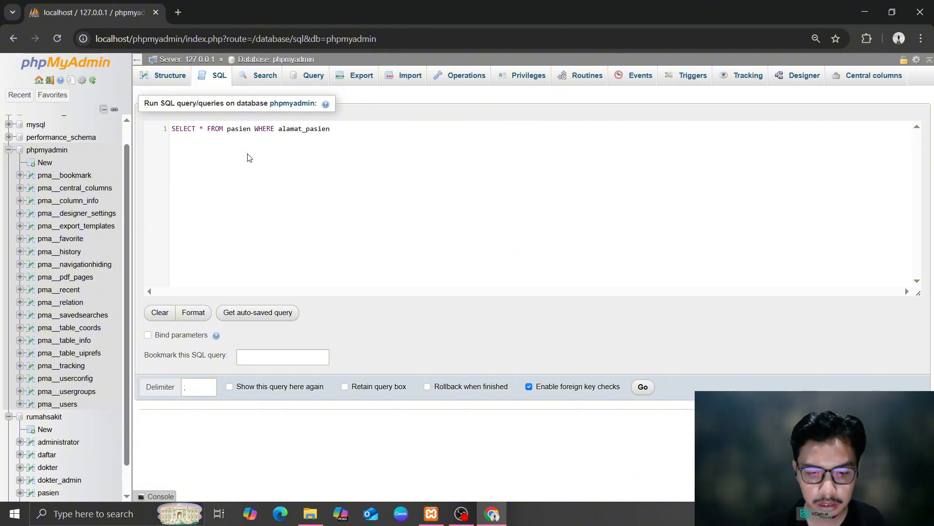
pyautogui.write(' LIKE')
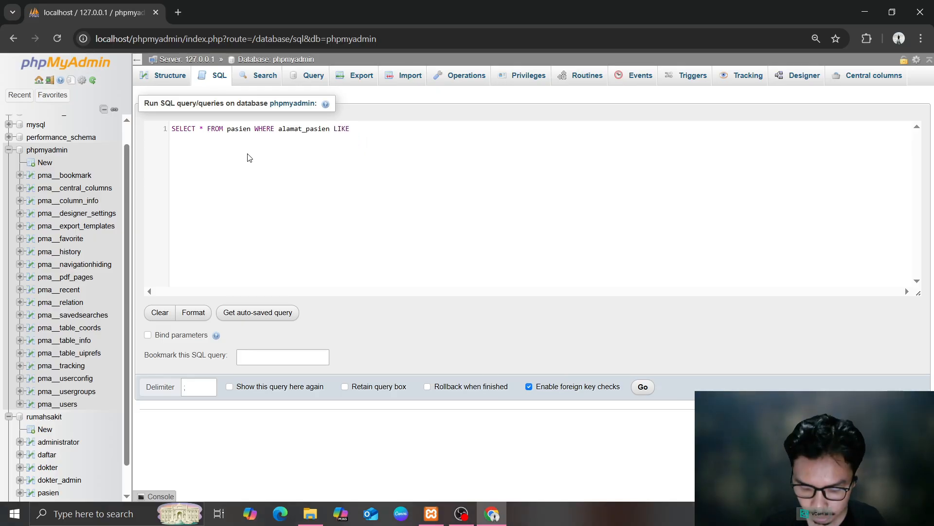
pyautogui.write(" '%")
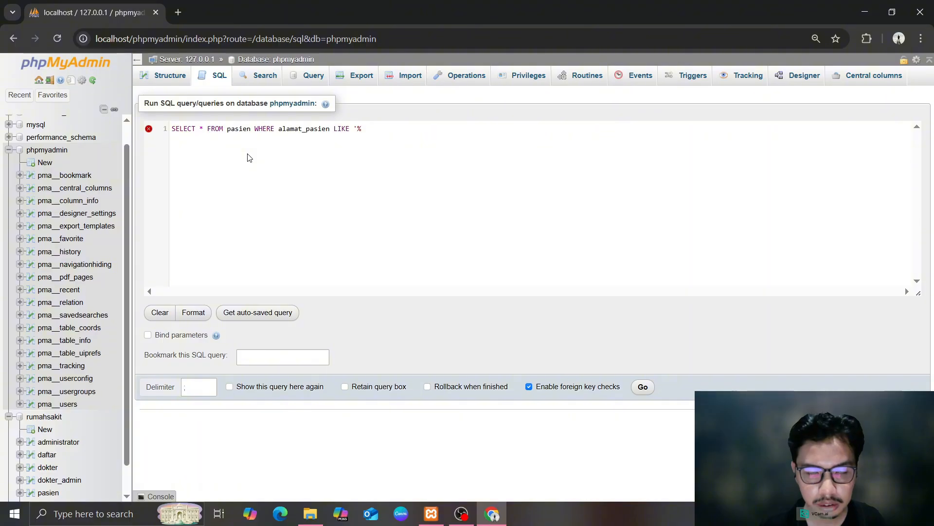
pyautogui.write("Bekasi';")
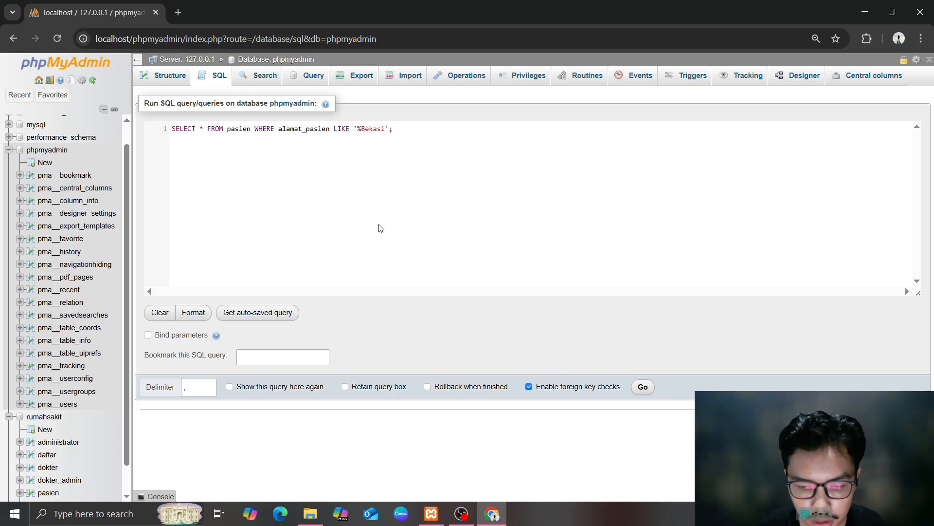
pyautogui.click(643, 387)
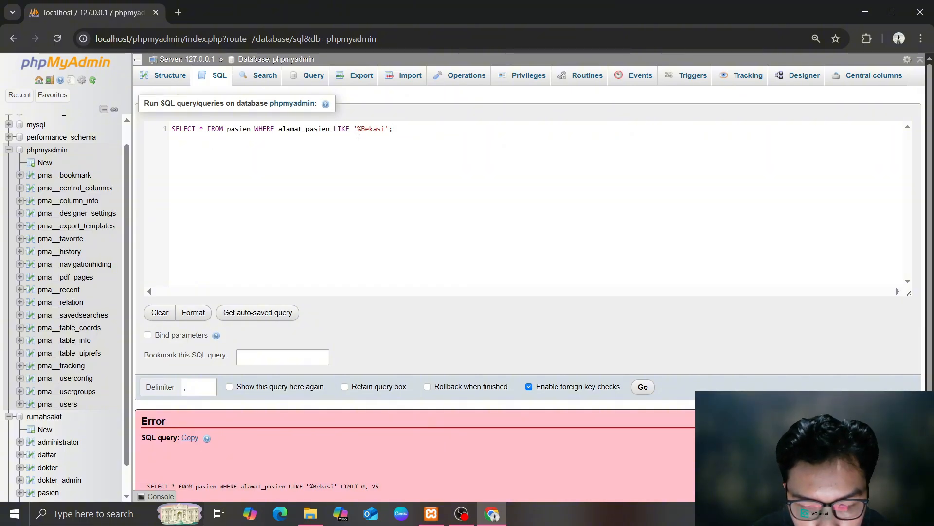
pyautogui.scroll(-2, 410, 136)
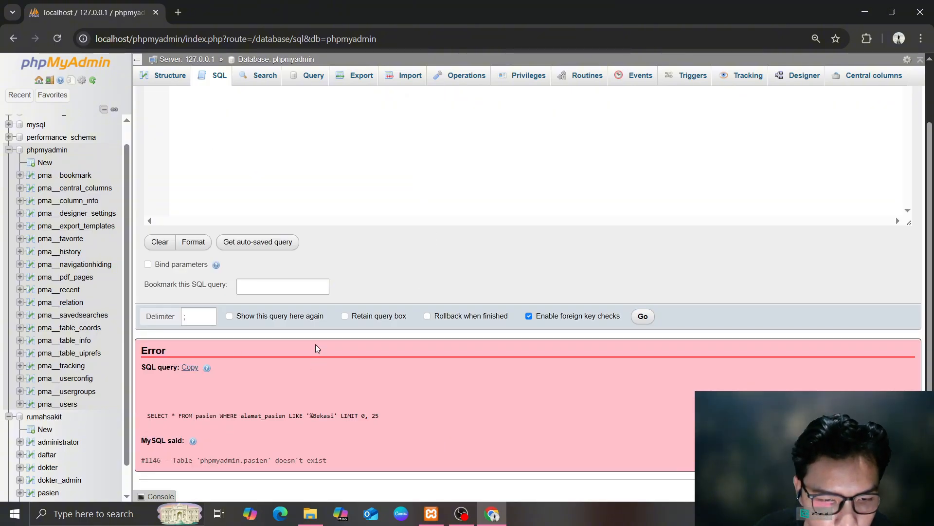
# Change the LIKE pattern to '%BEKASI' and rerun the query
pyautogui.scroll(2, 410, 136)
pyautogui.click(196, 128)
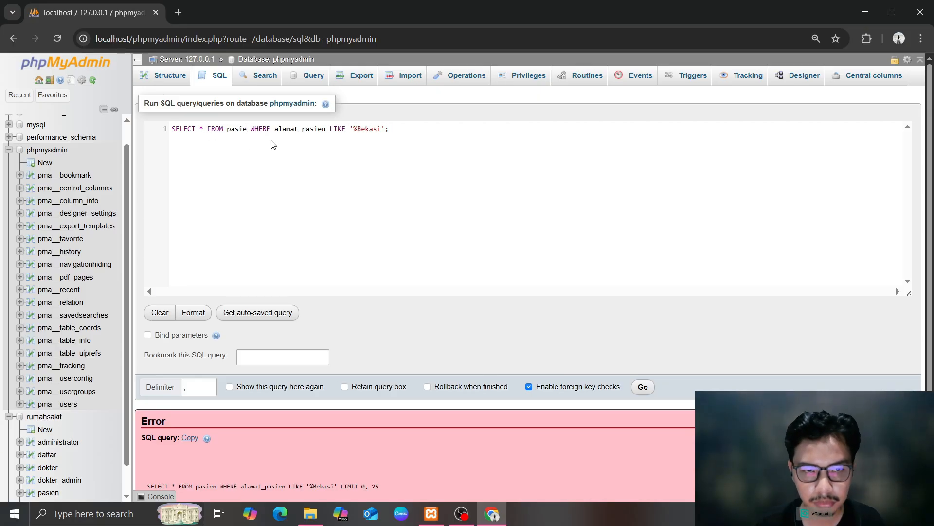
pyautogui.click(330, 130)
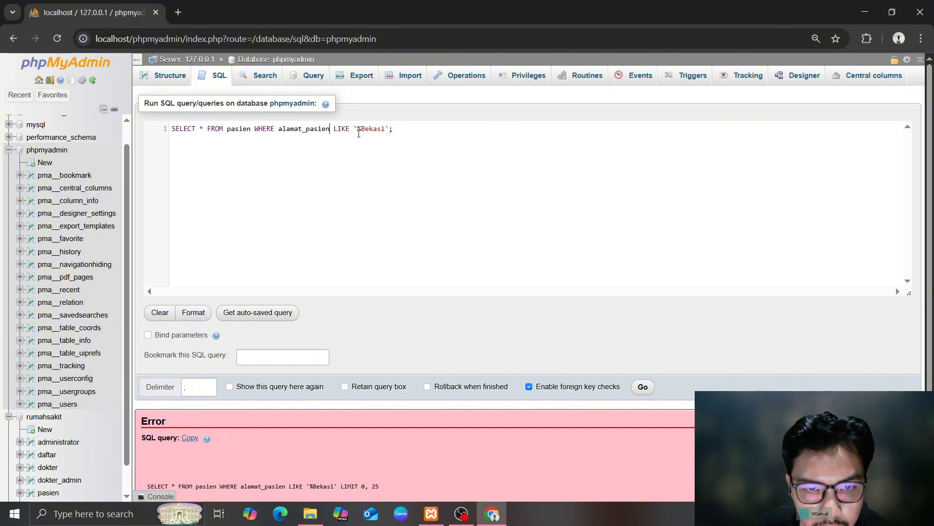
pyautogui.press('BackSpace')
pyautogui.press('BackSpace')
pyautogui.press('BackSpace')
pyautogui.press('BackSpace')
pyautogui.press('BackSpace')
pyautogui.write('EBKASI')
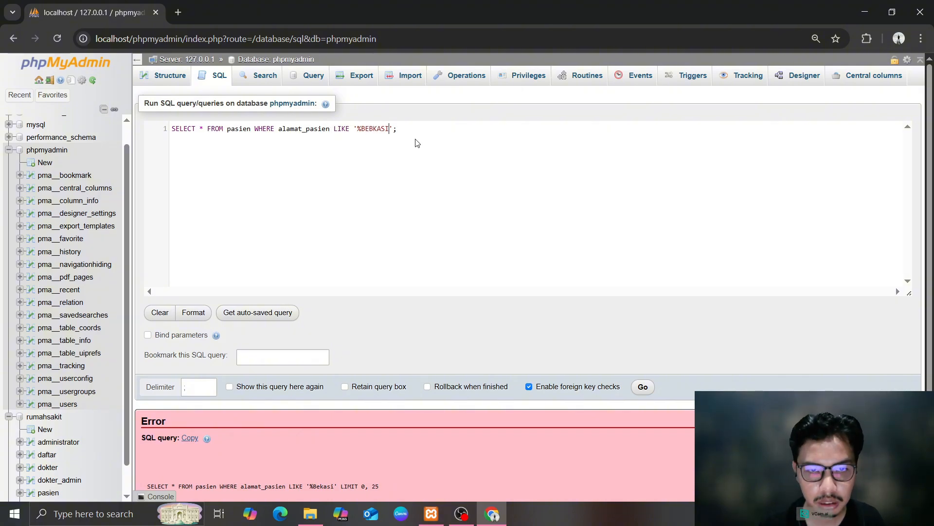
pyautogui.press('BackSpace')
pyautogui.press('BackSpace')
pyautogui.press('BackSpace')
pyautogui.press('BackSpace')
pyautogui.write('ASI')
pyautogui.click(643, 387)
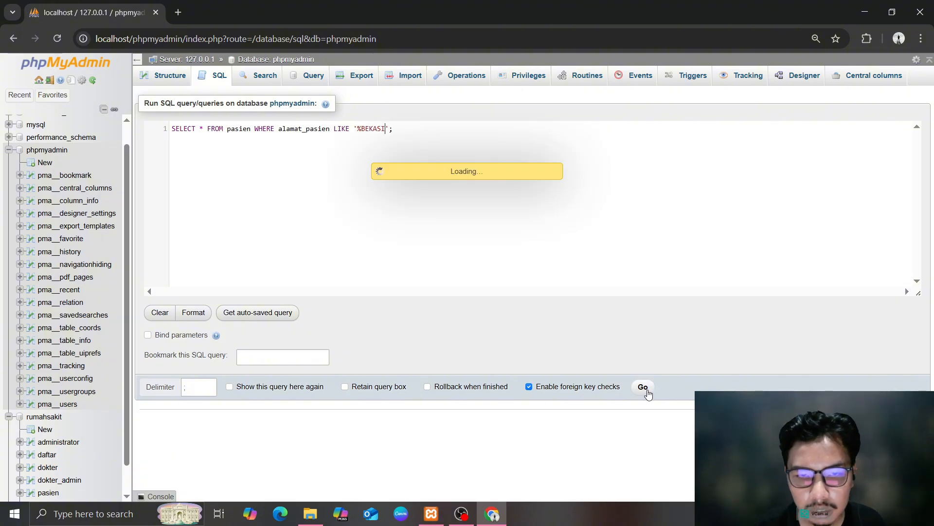
# Rerun the address filter with '%Jakarta', then open the rumahsakit database
pyautogui.moveTo(393, 129); pyautogui.dragTo(359, 131)
pyautogui.press('BackSpace')
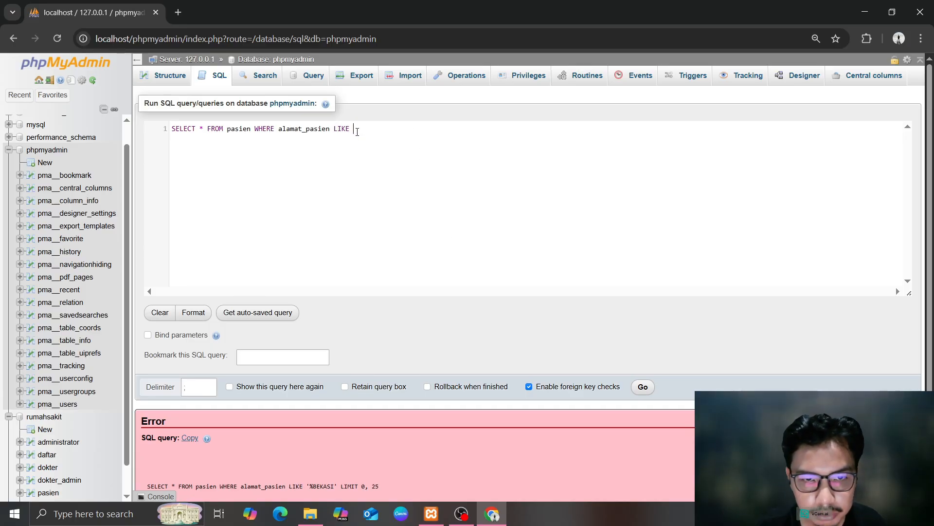
pyautogui.press('BackSpace')
pyautogui.press('BackSpace')
pyautogui.press('BackSpace')
pyautogui.press('BackSpace')
pyautogui.press('BackSpace')
pyautogui.write('LIKE')
pyautogui.press('Return')
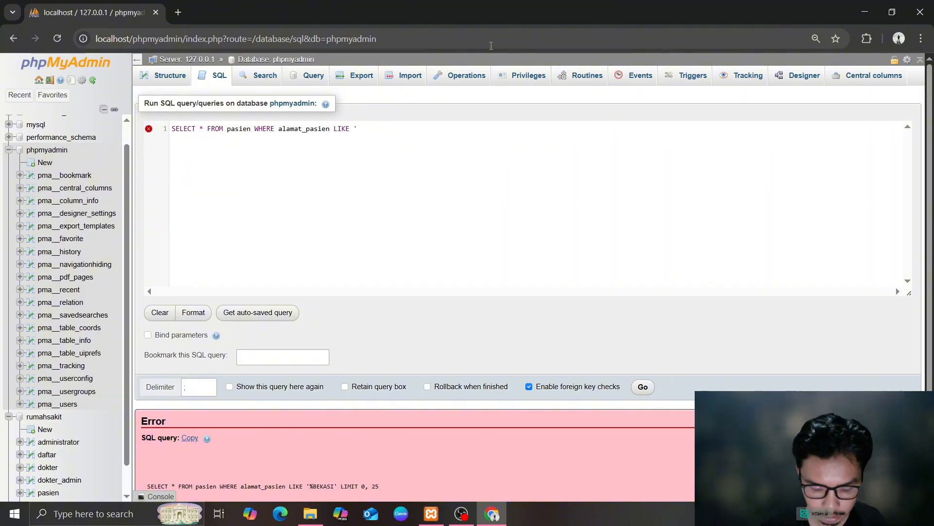
pyautogui.write("'%Jakarta';")
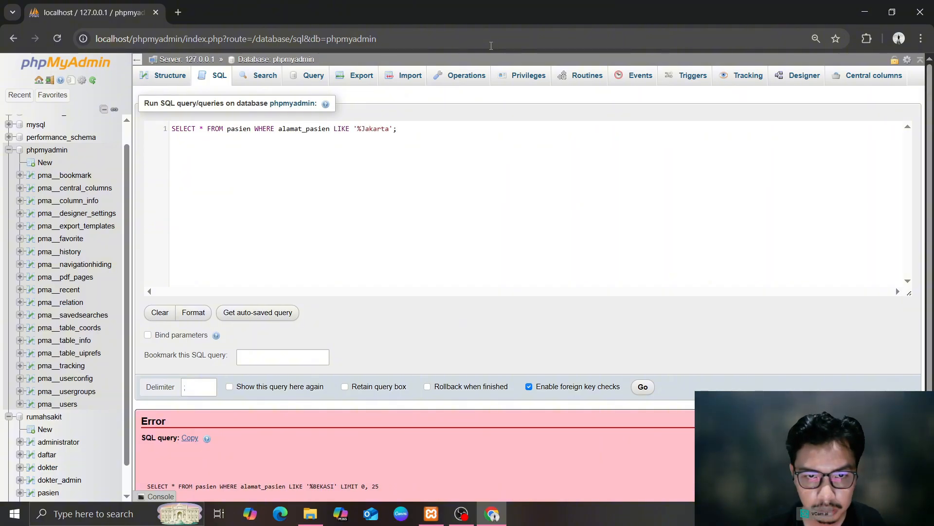
pyautogui.click(644, 387)
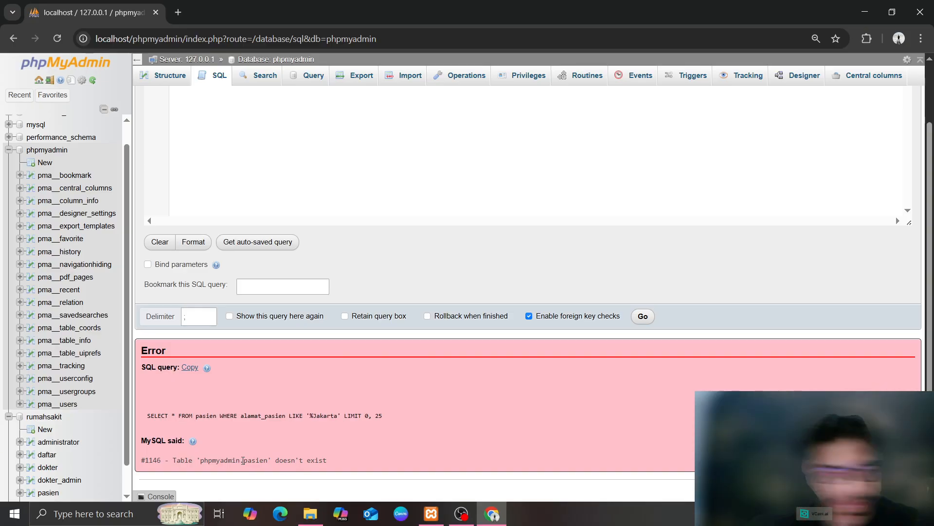
pyautogui.scroll(2, 36, 235)
pyautogui.scroll(-1, 36, 235)
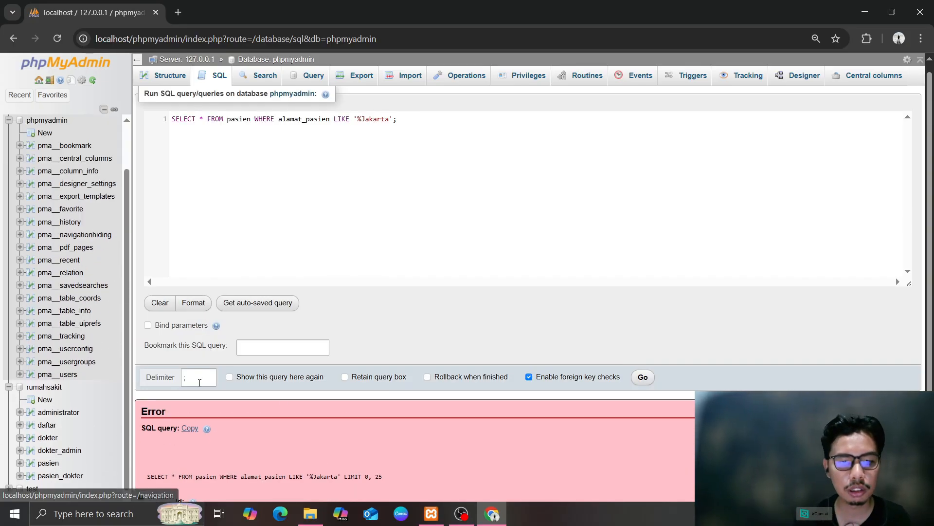
pyautogui.click(466, 518)
pyautogui.click(493, 515)
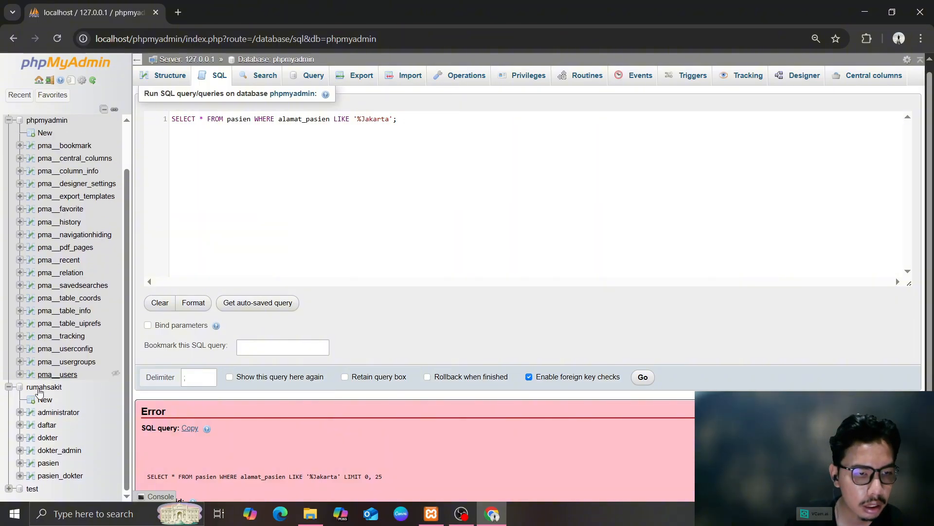
pyautogui.click(37, 388)
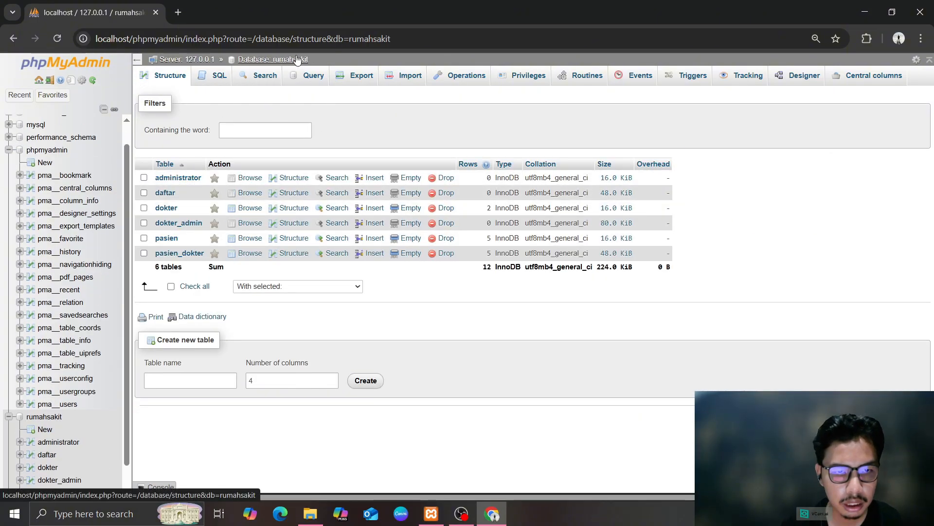
# On rumahsakit, run SELECT * FROM pasien WHERE alamat_pasien '%Bekasi' without LIKE, which fails
pyautogui.click(295, 61)
pyautogui.click(221, 78)
pyautogui.write('SELECT * FROM pasien WHERE id_pasien BETWEEN 2 AND 4;')
pyautogui.moveTo(415, 126); pyautogui.dragTo(280, 132)
pyautogui.write('alamat_pasie')
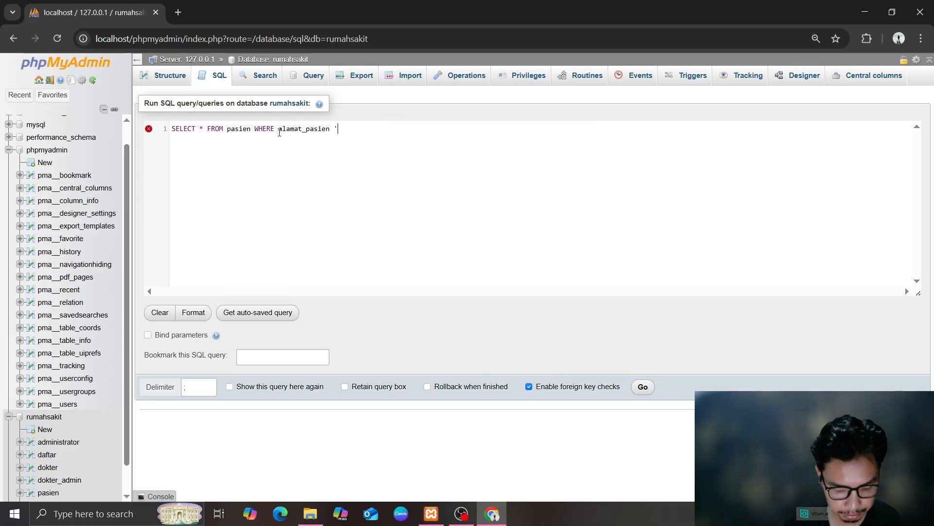
pyautogui.write("n '%BEka")
pyautogui.press('BackSpace')
pyautogui.press('BackSpace')
pyautogui.press('BackSpace')
pyautogui.write("ekasi';")
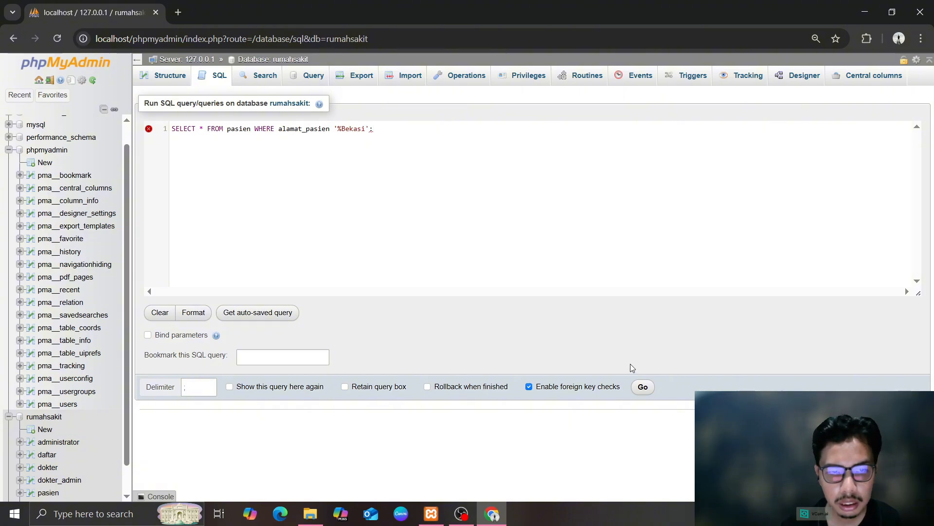
pyautogui.click(642, 388)
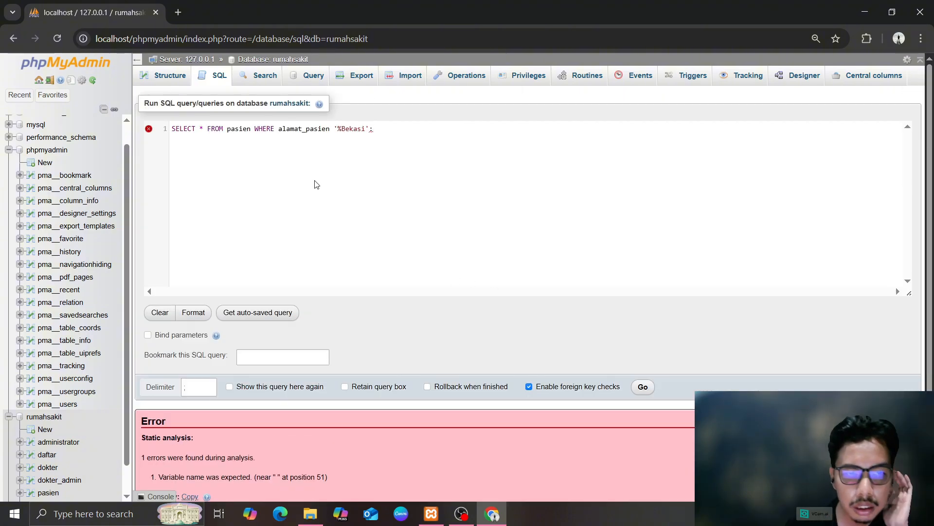
pyautogui.moveTo(210, 130); pyautogui.dragTo(323, 137)
pyautogui.click(315, 188)
# Collapse the phpmyadmin tree and browse the pasien table's five rows
pyautogui.scroll(2, 90, 289)
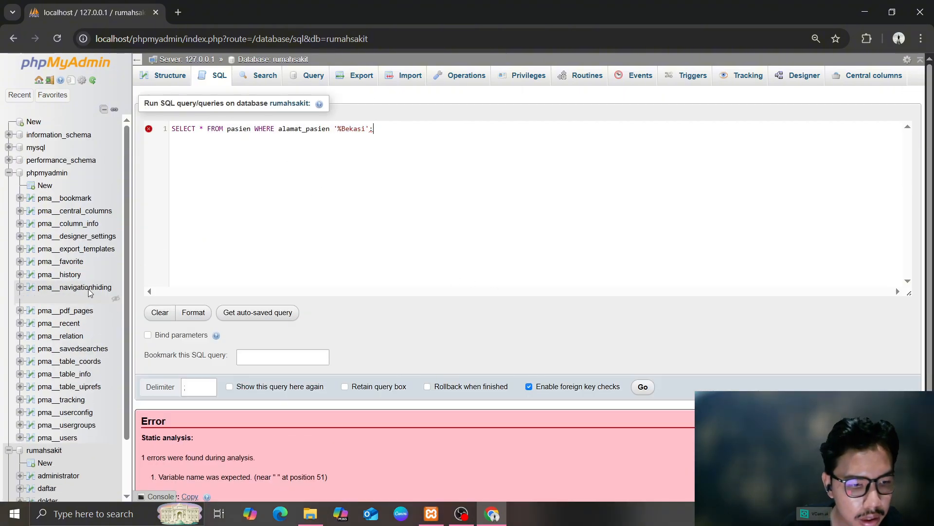
pyautogui.click(9, 173)
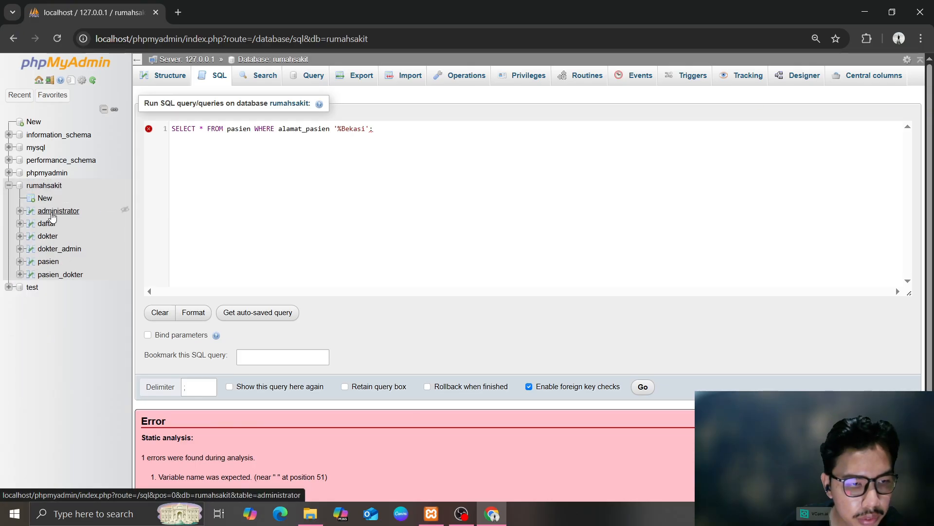
pyautogui.click(53, 248)
pyautogui.click(51, 261)
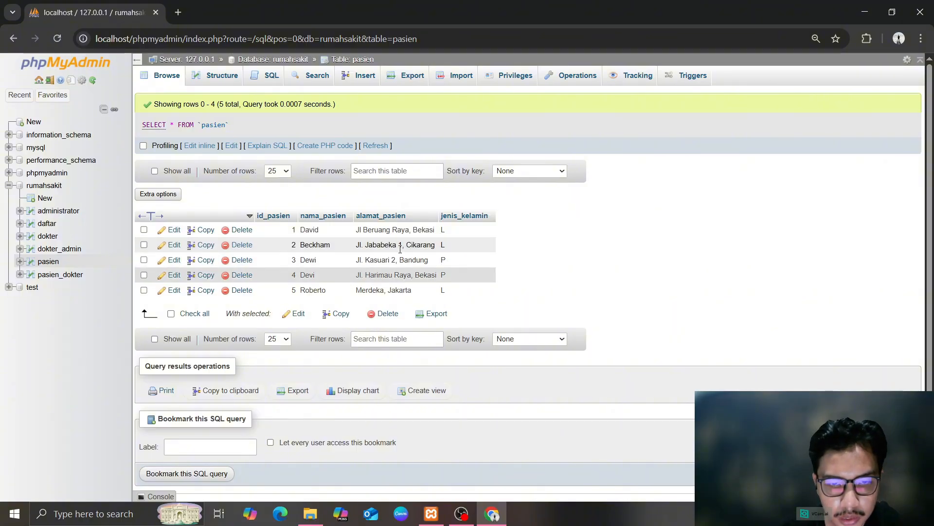
# On rumahsakit, enter and run SELECT * FROM pasien WHERE alamat_pasien LIKE '%Bekasi
pyautogui.click(273, 59)
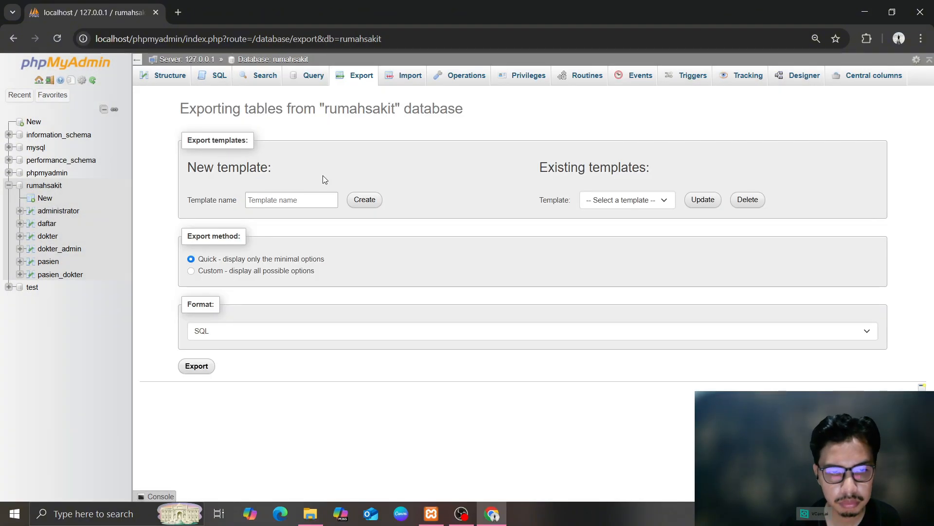
pyautogui.click(164, 75)
pyautogui.click(220, 75)
pyautogui.write('SELECT')
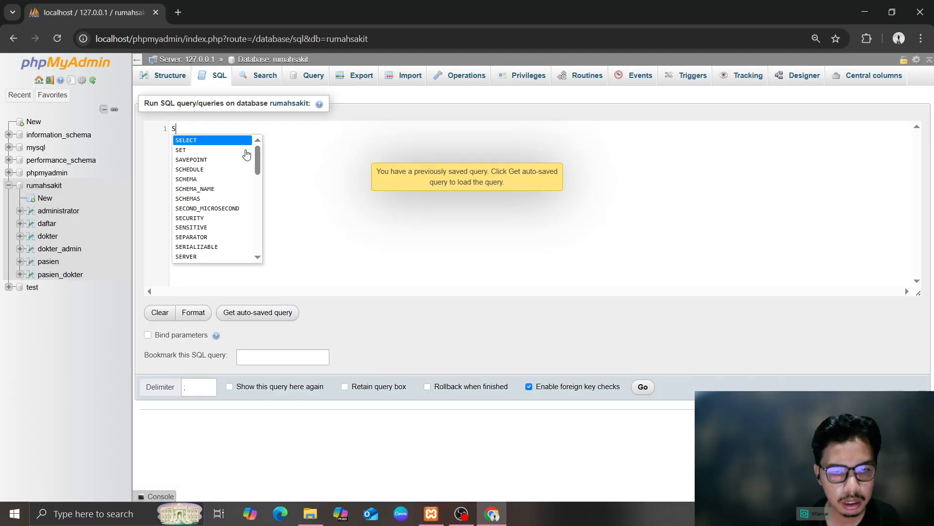
pyautogui.press('BackSpace')
pyautogui.press('BackSpace')
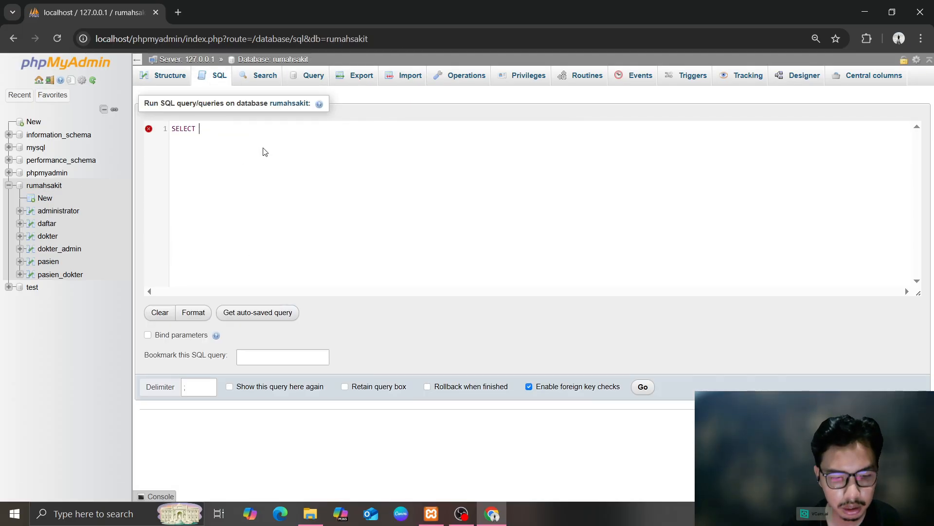
pyautogui.write('*')
pyautogui.press('BackSpace')
pyautogui.press('BackSpace')
pyautogui.press('BackSpace')
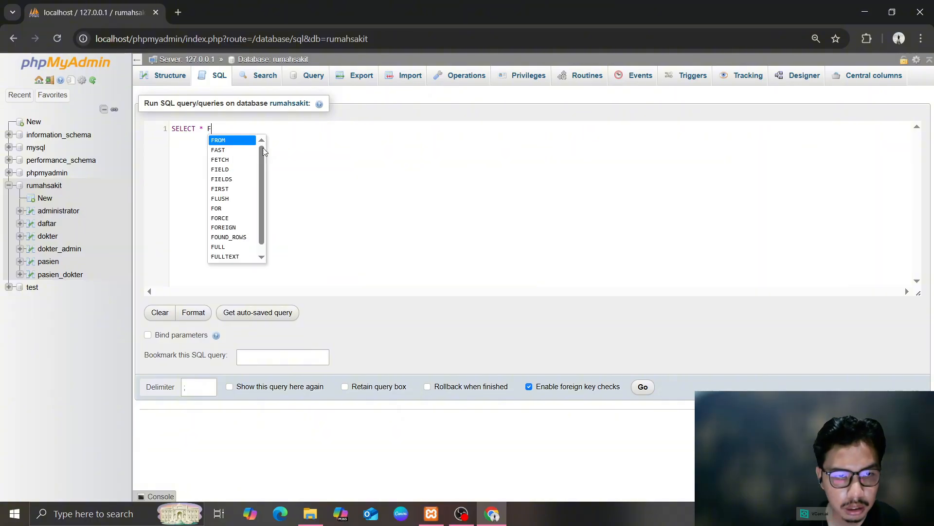
pyautogui.press('Return')
pyautogui.write('pasien')
pyautogui.click(264, 152)
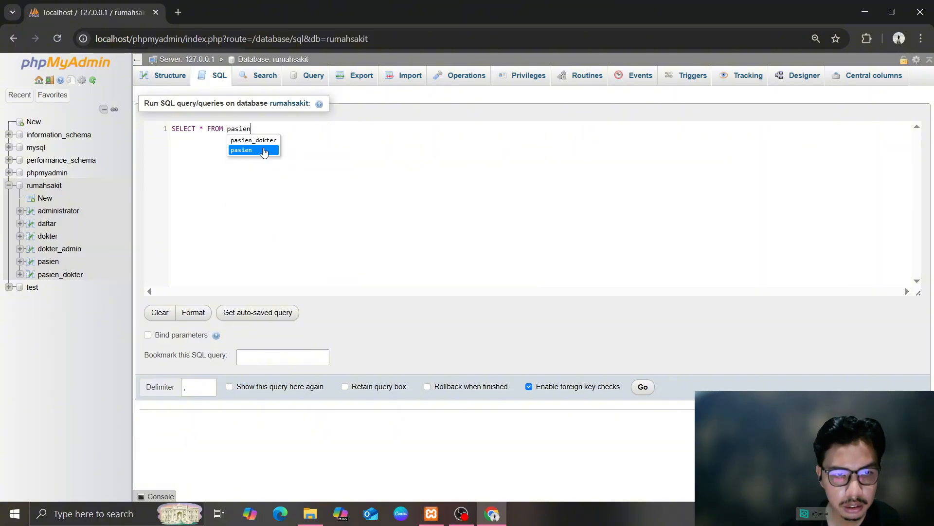
pyautogui.write('WHERE alamat')
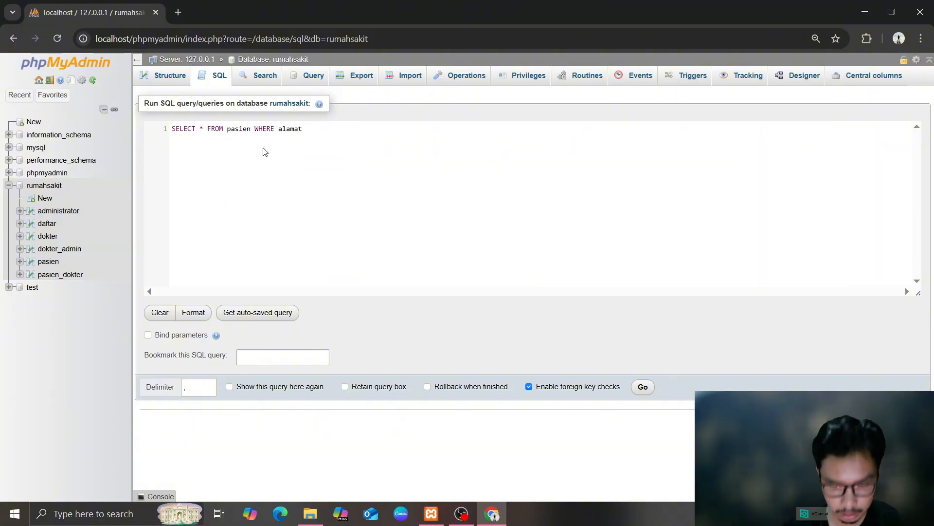
pyautogui.write('_pasien LIKE ')
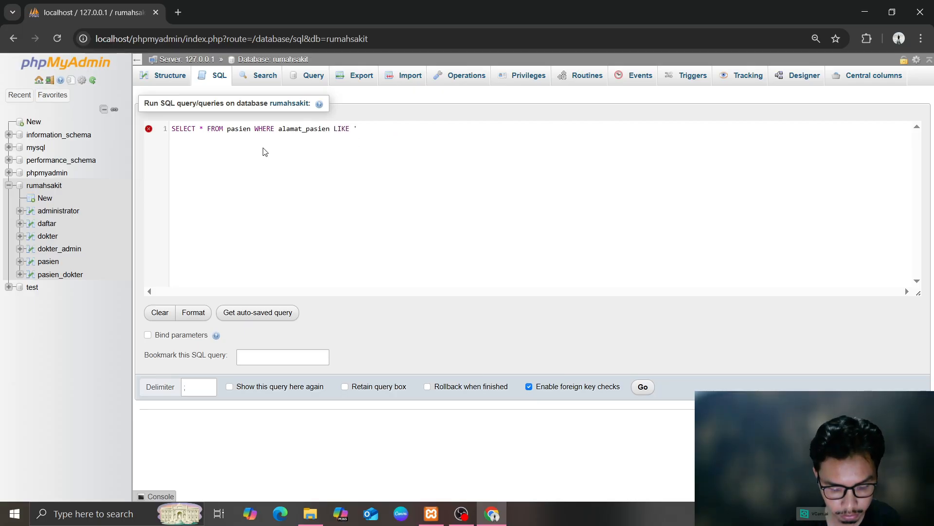
pyautogui.write("'%Bekasi';")
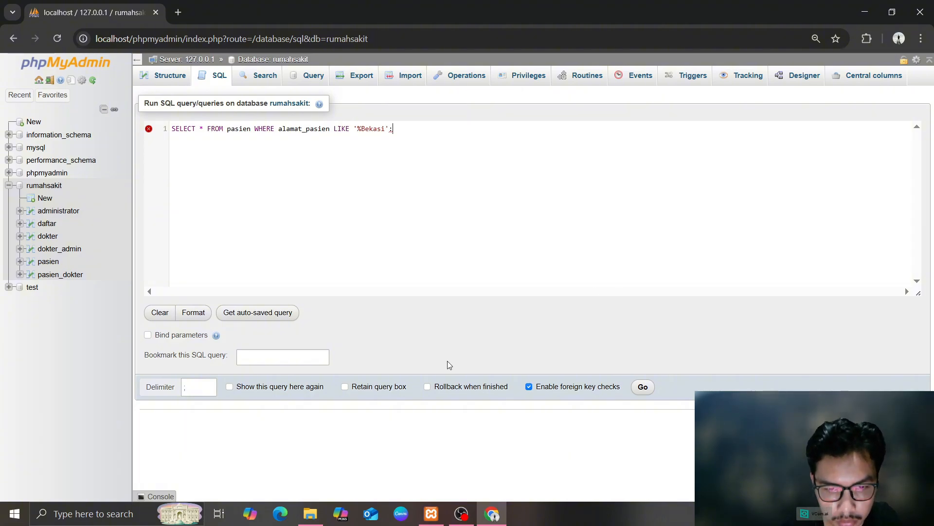
pyautogui.click(643, 386)
# Add the missing closing quote and rerun, returning 2 Bekasi patients
pyautogui.click(387, 128)
pyautogui.write("'")
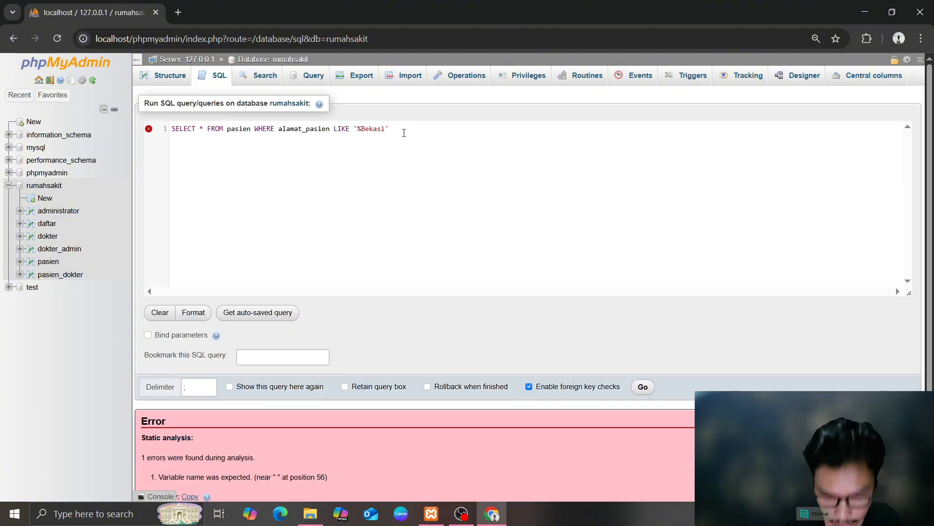
pyautogui.click(642, 387)
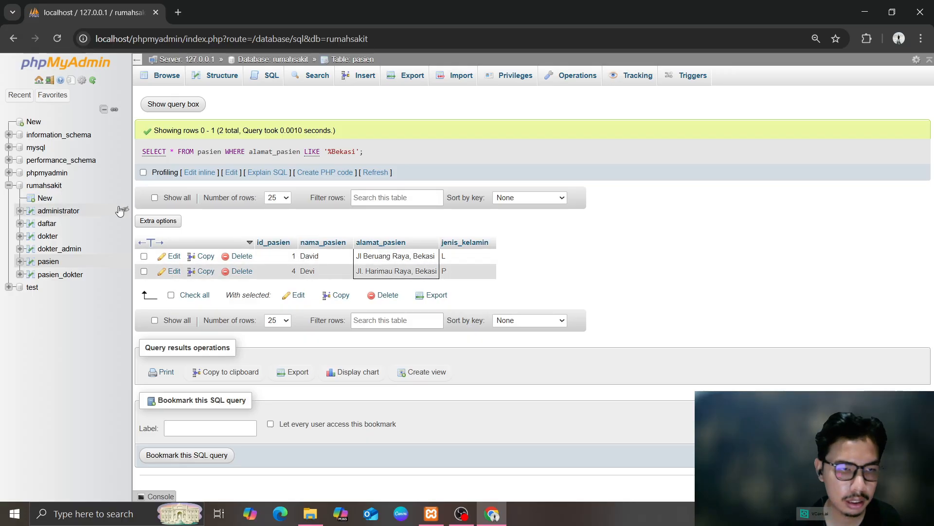
# Return to the rumahsakit database and bring up its blank SQL editor
pyautogui.click(44, 186)
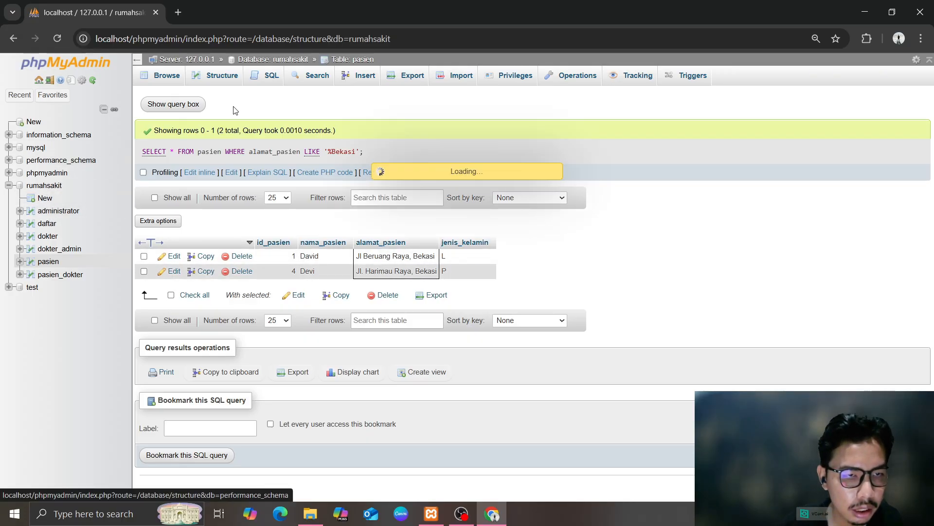
pyautogui.click(219, 75)
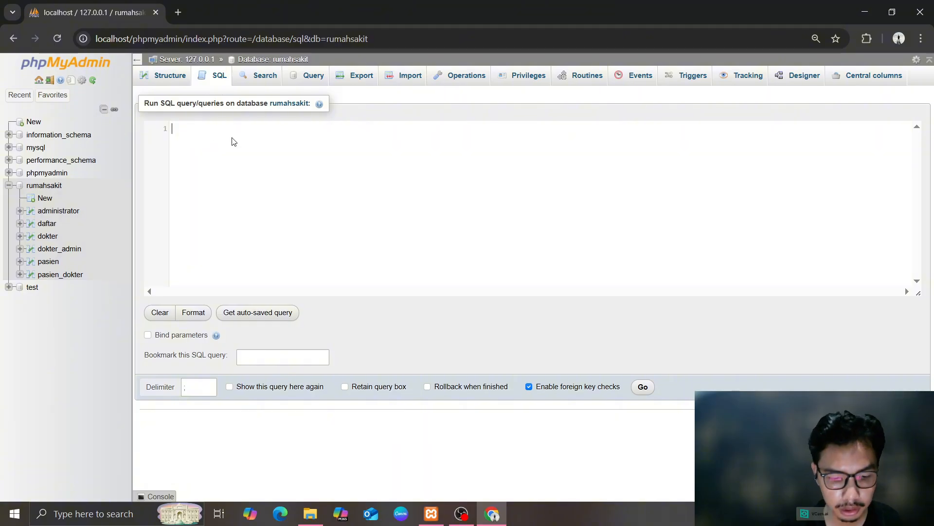
# Run SELECT * FROM pasien ORDER BY id_pasien DESC; listing the 5 patients by descending id
pyautogui.write('SEL')
pyautogui.press('Return')
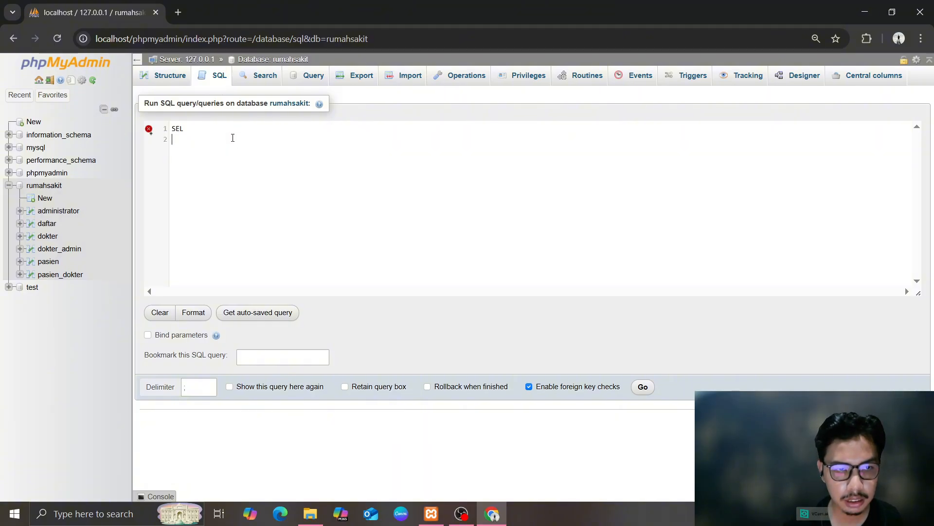
pyautogui.write('LECT')
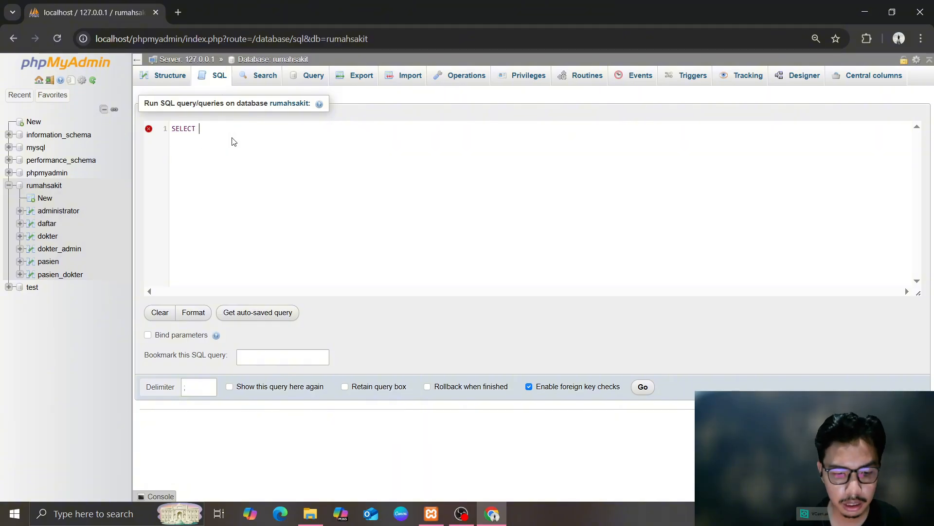
pyautogui.write(' * F')
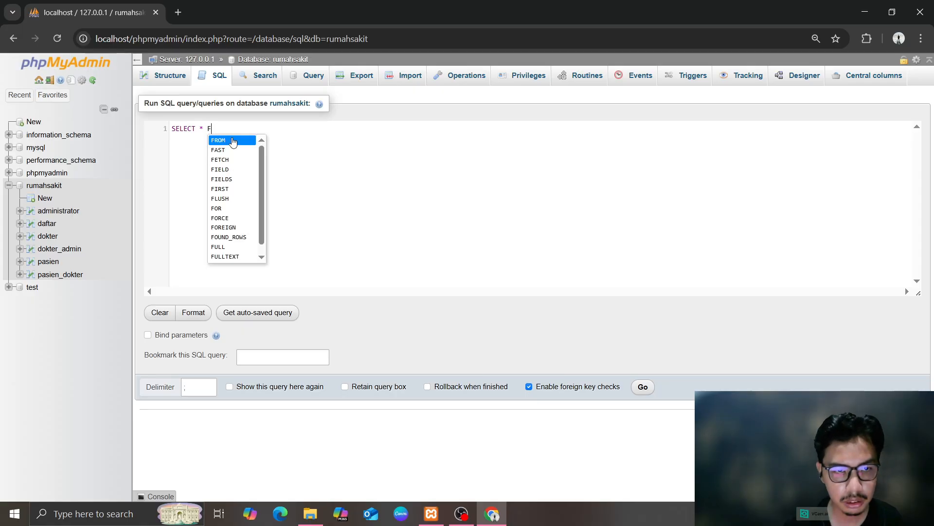
pyautogui.write('ROM pasien')
pyautogui.press('Down')
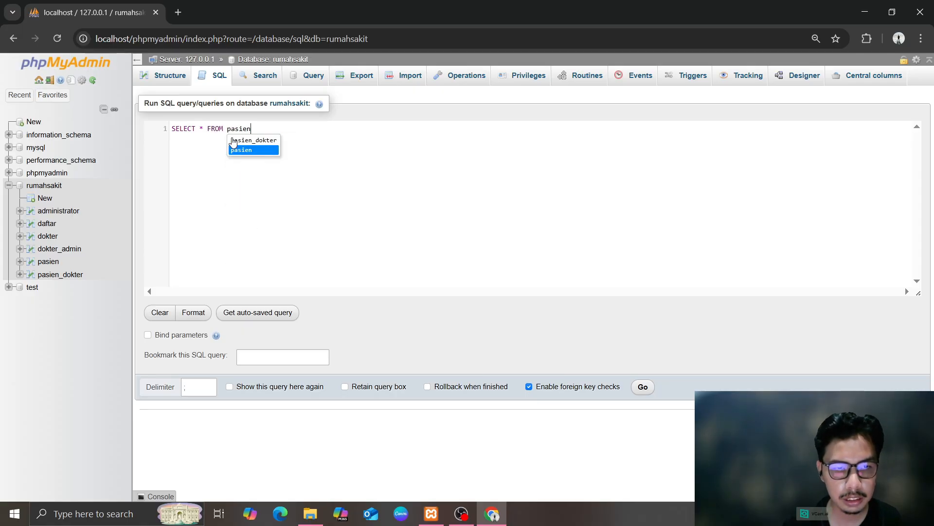
pyautogui.write('ORDER by')
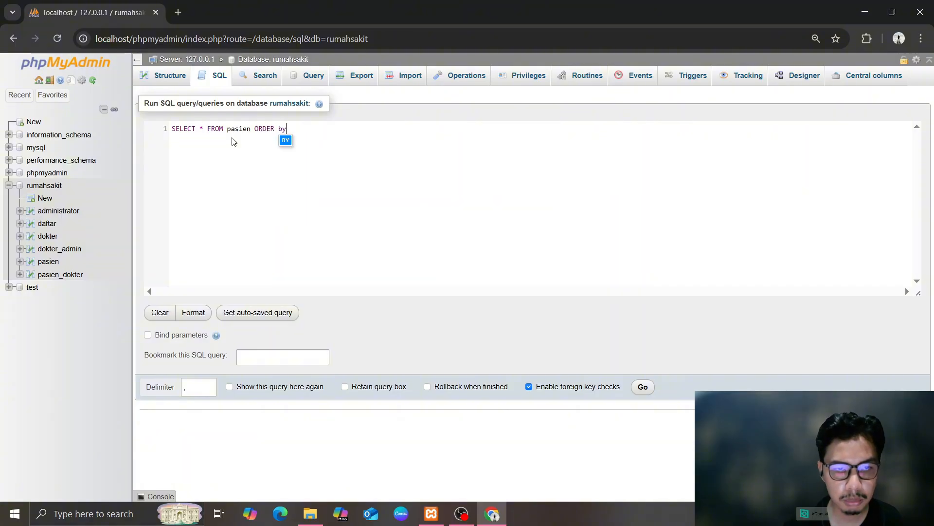
pyautogui.press('Return')
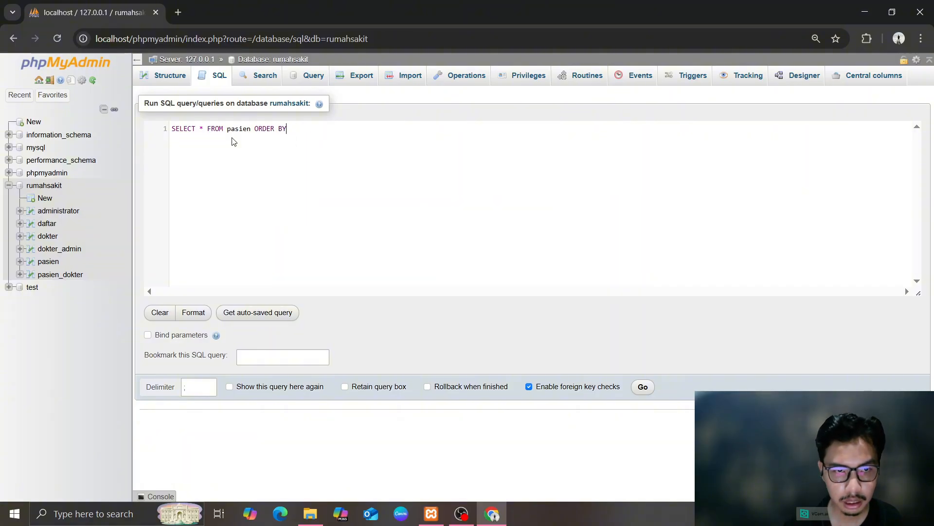
pyautogui.write('id_pasien')
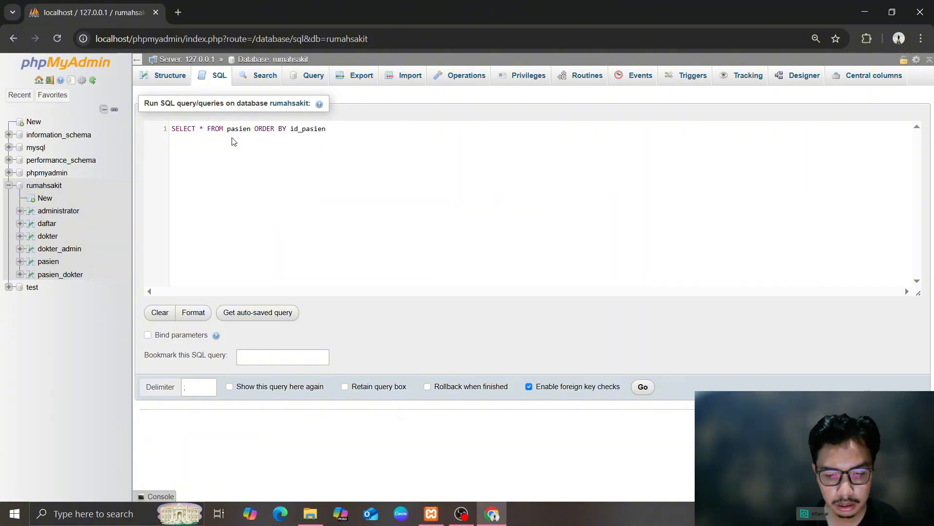
pyautogui.write(' DESC;')
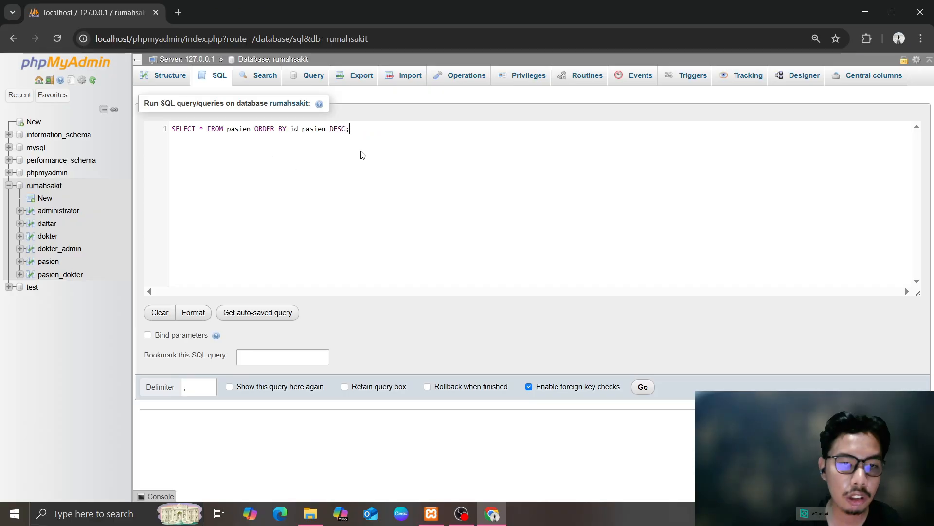
pyautogui.click(643, 387)
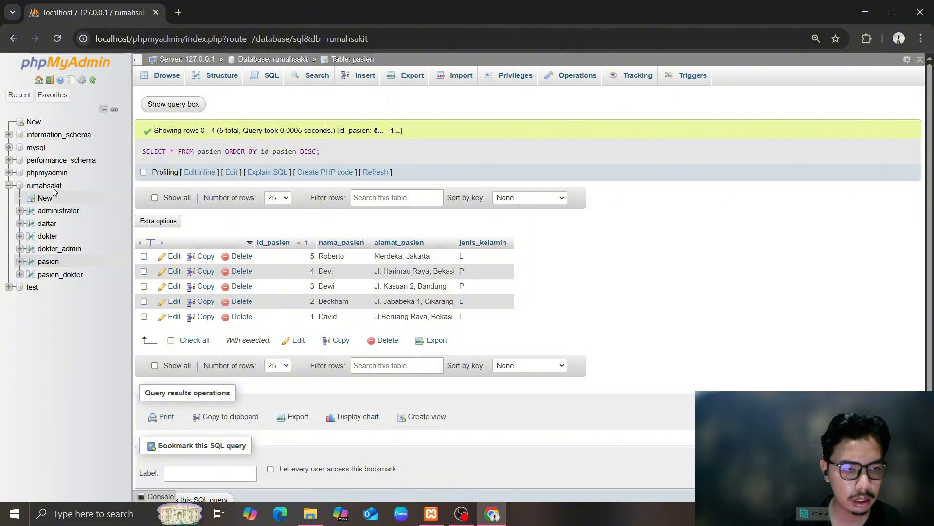
# Replace pasien's default query with a draft UPDATE pasien SET nama_pasien statement
pyautogui.click(265, 76)
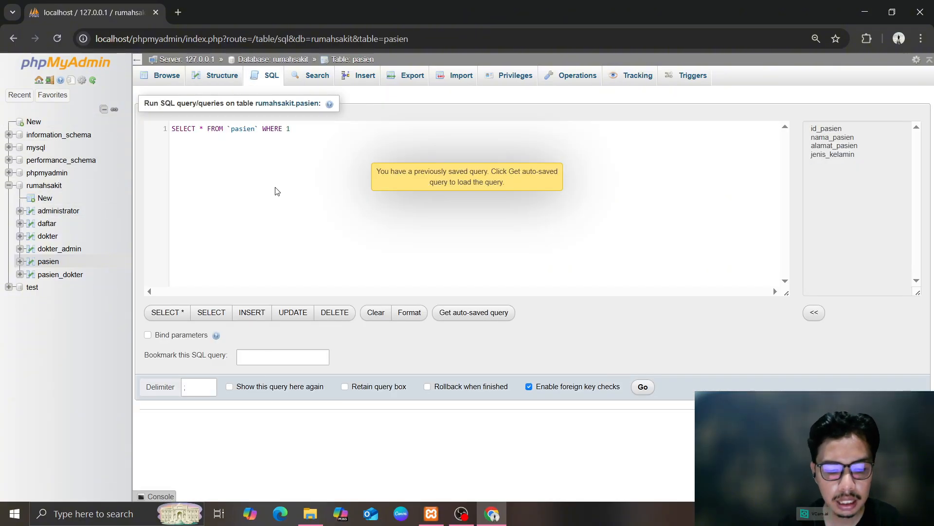
pyautogui.click(324, 141)
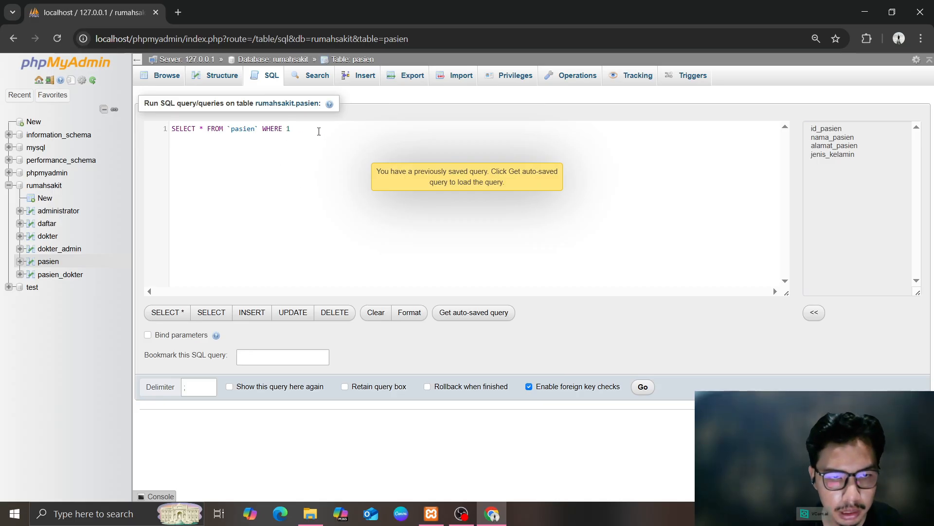
pyautogui.hotkey('ctrl', 'a')
pyautogui.press('BackSpace')
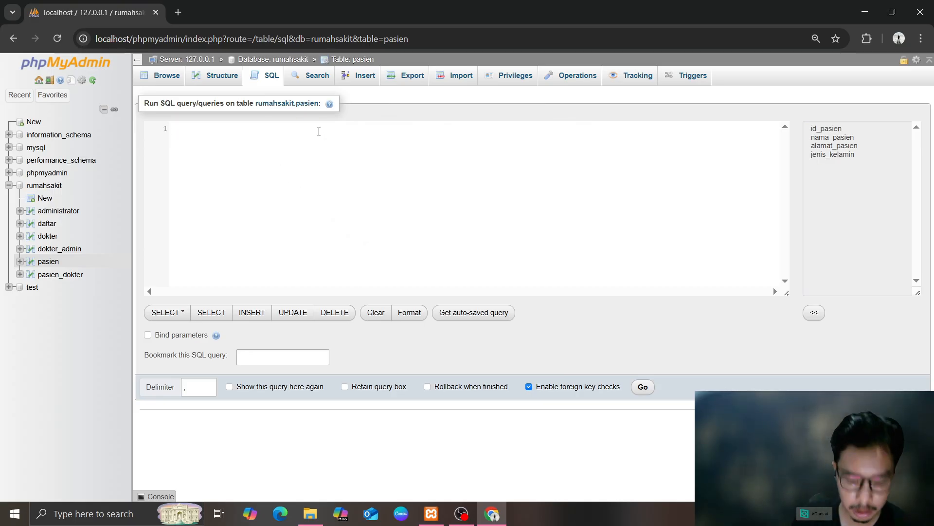
pyautogui.write('UPDATE')
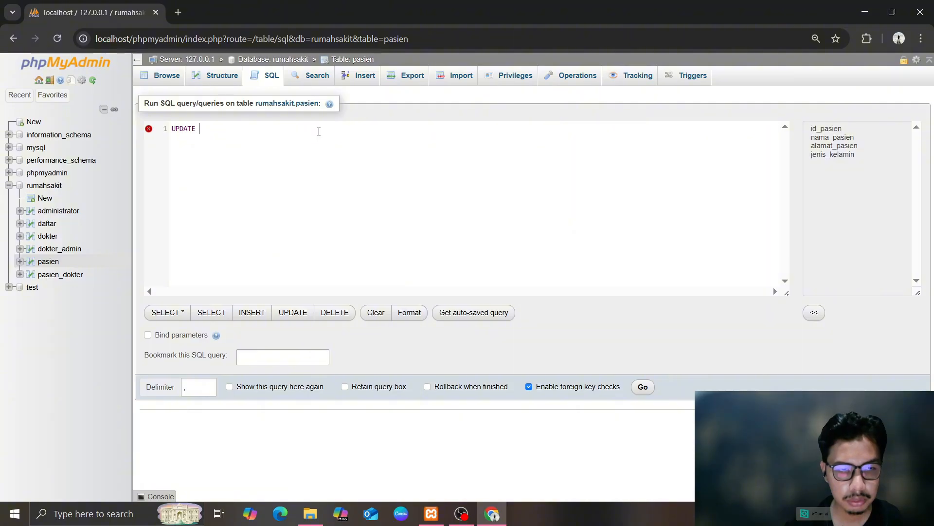
pyautogui.write(' pasien ')
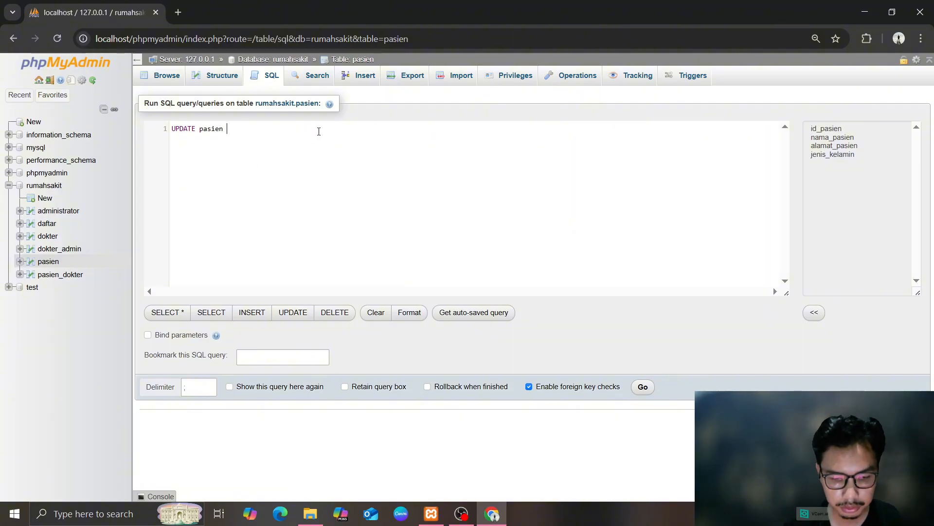
pyautogui.write('SET n')
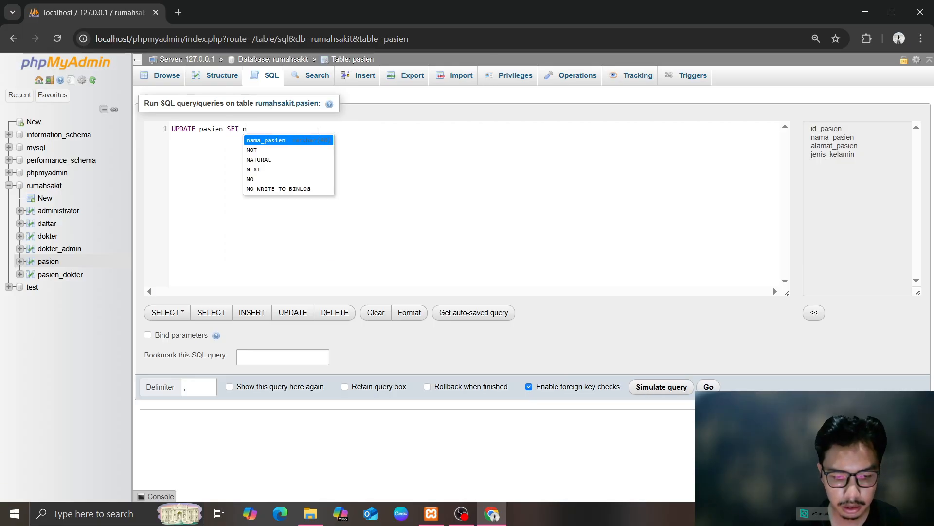
pyautogui.write('ama_pasei')
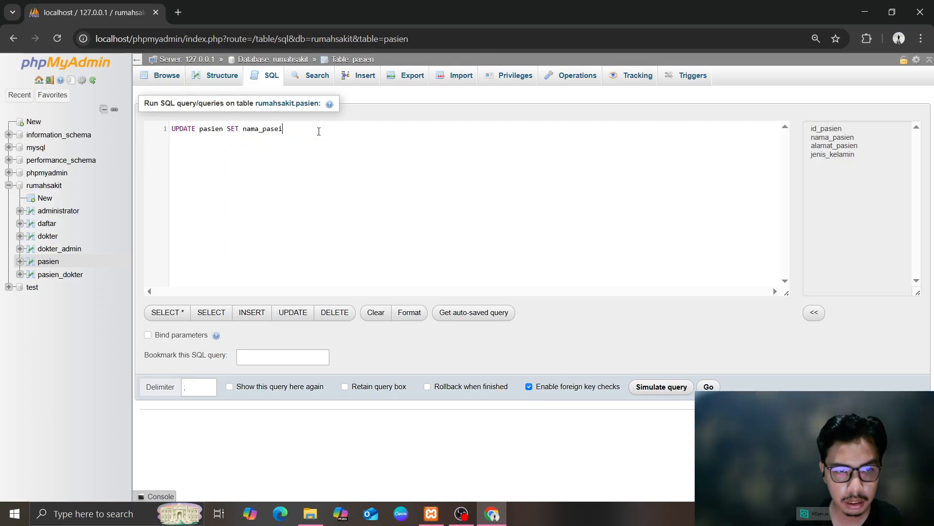
pyautogui.press('BackSpace')
pyautogui.press('BackSpace')
pyautogui.write("ien = '")
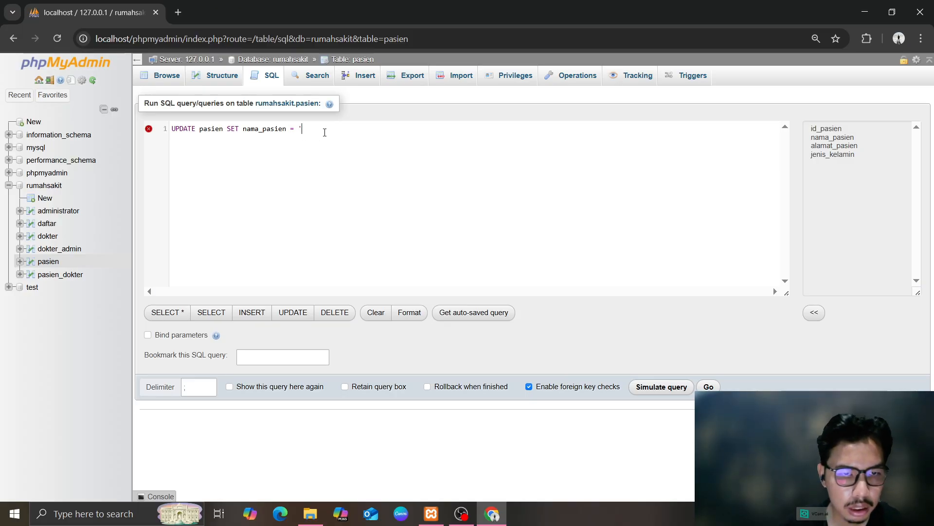
pyautogui.hotkey('ctrl', 'a')
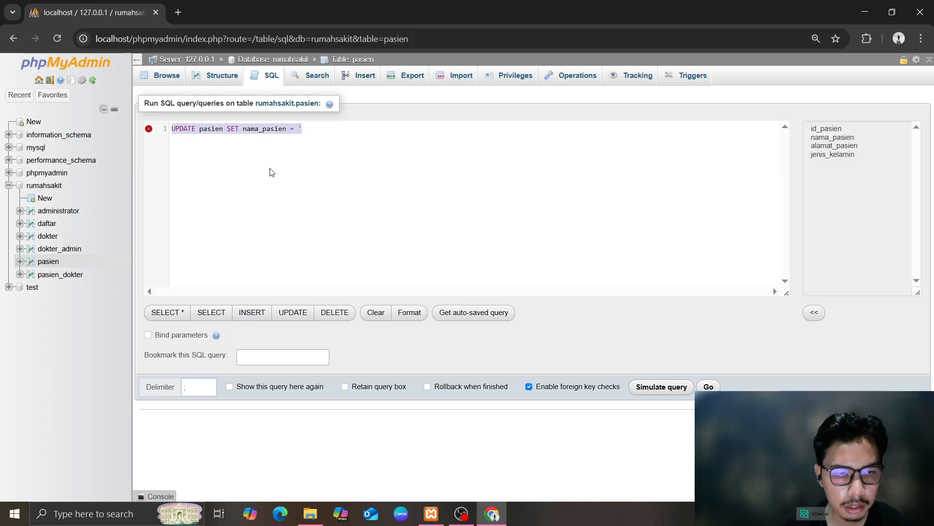
# Discard the unfinished UPDATE and get a blank SQL editor for rumahsakit
pyautogui.click(49, 224)
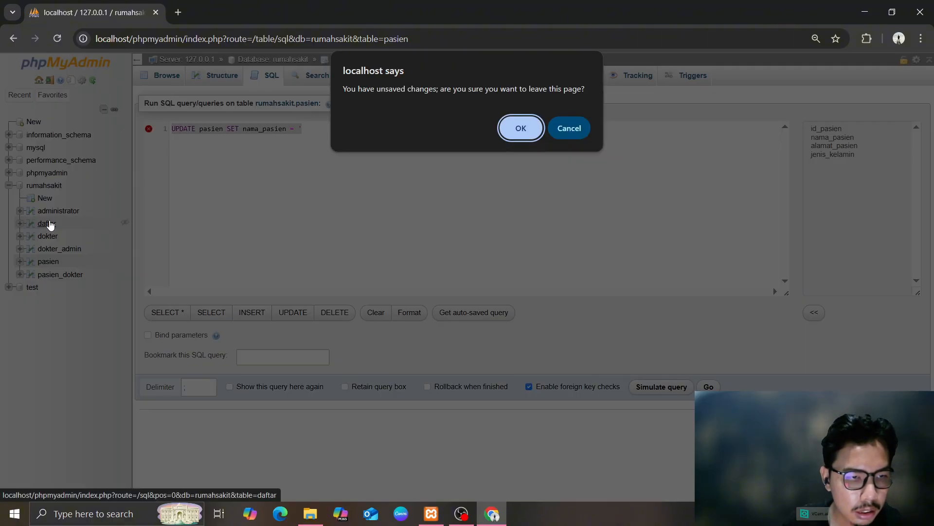
pyautogui.click(540, 134)
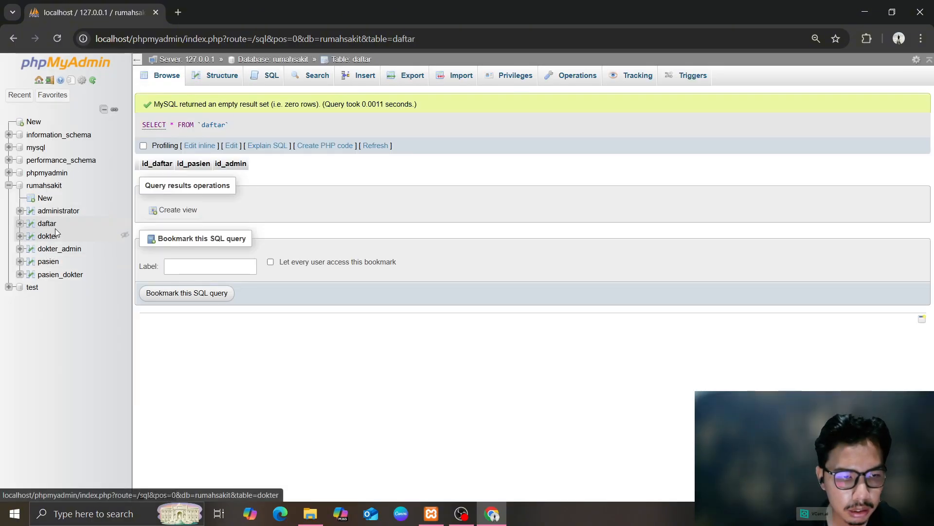
pyautogui.click(49, 261)
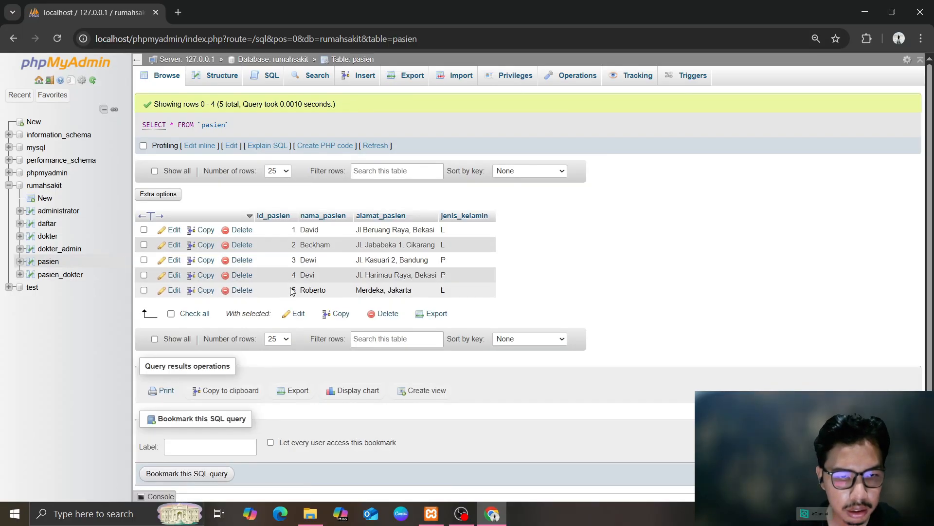
pyautogui.click(44, 186)
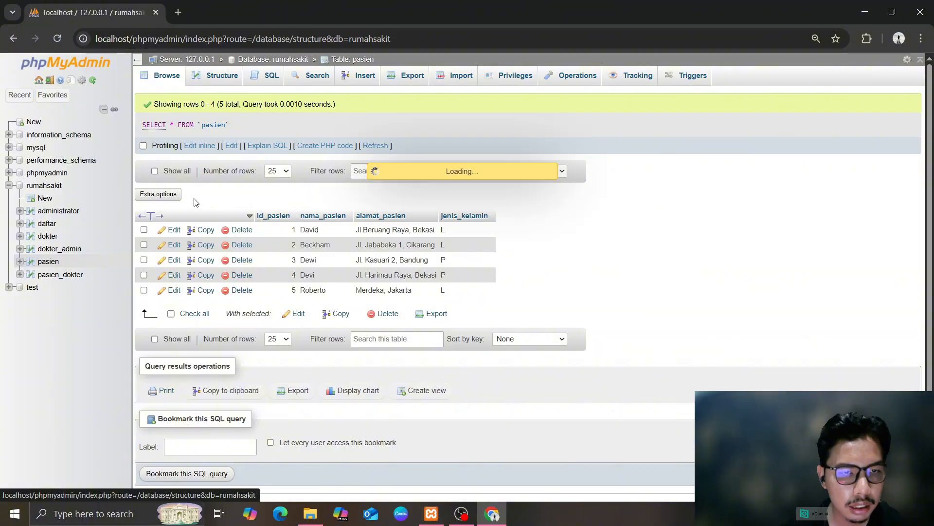
pyautogui.click(220, 75)
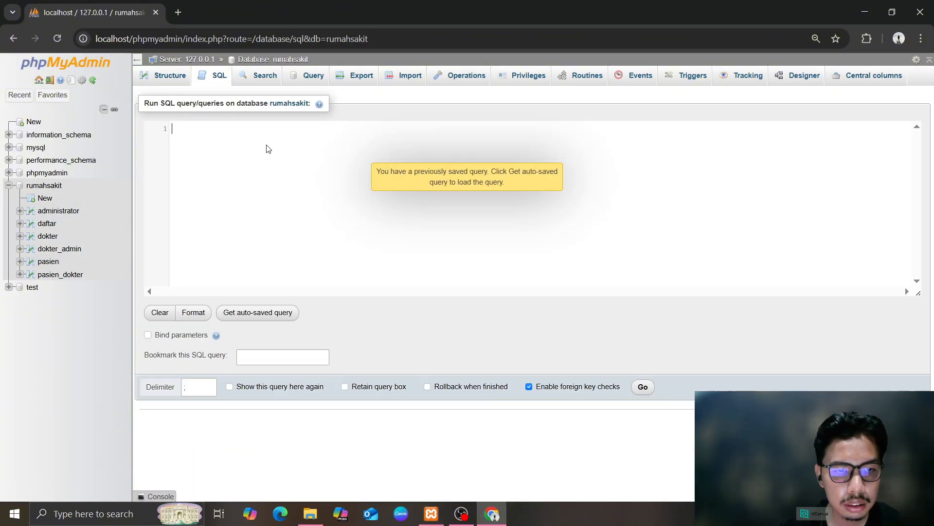
# Run UPDATE pasien SET nama_pasien to the new patient name WHERE id_pasien = 5, then check pasien
pyautogui.write("UPDATE pasien SET nama_pasien = 'R")
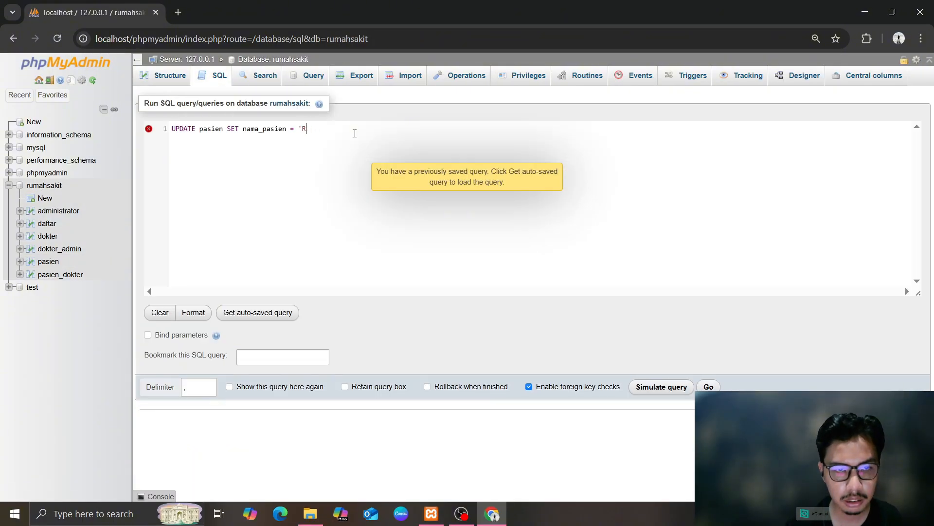
pyautogui.write('oberto Baggio')
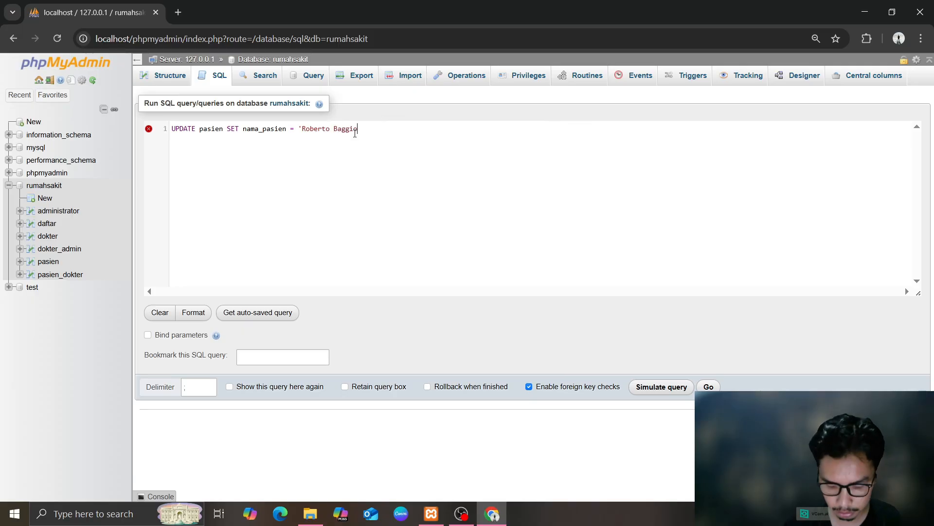
pyautogui.write("' WHERE i")
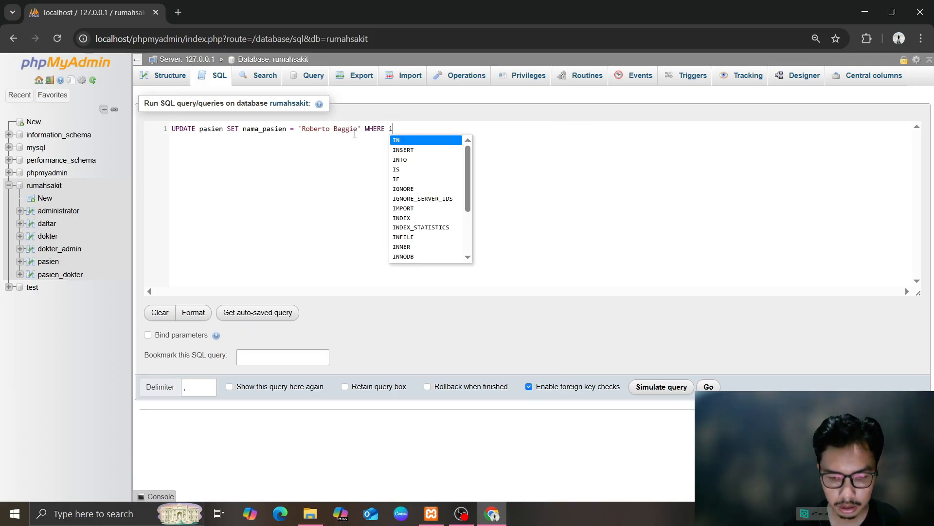
pyautogui.write('d_pasien = 5;')
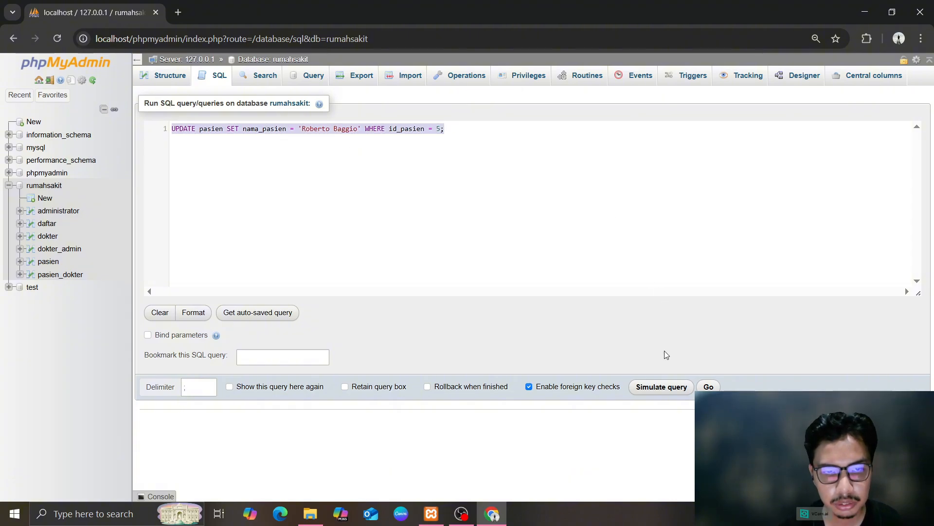
pyautogui.click(709, 386)
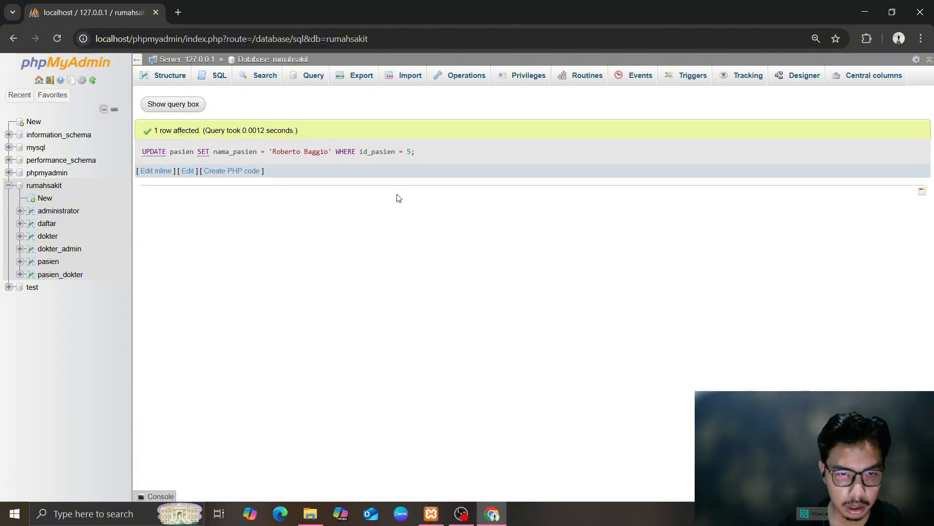
pyautogui.click(45, 263)
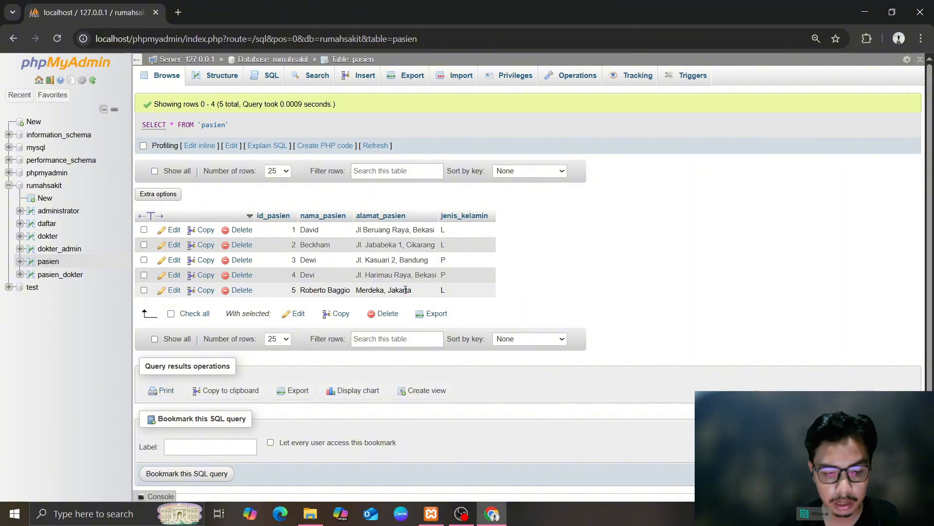
pyautogui.click(60, 275)
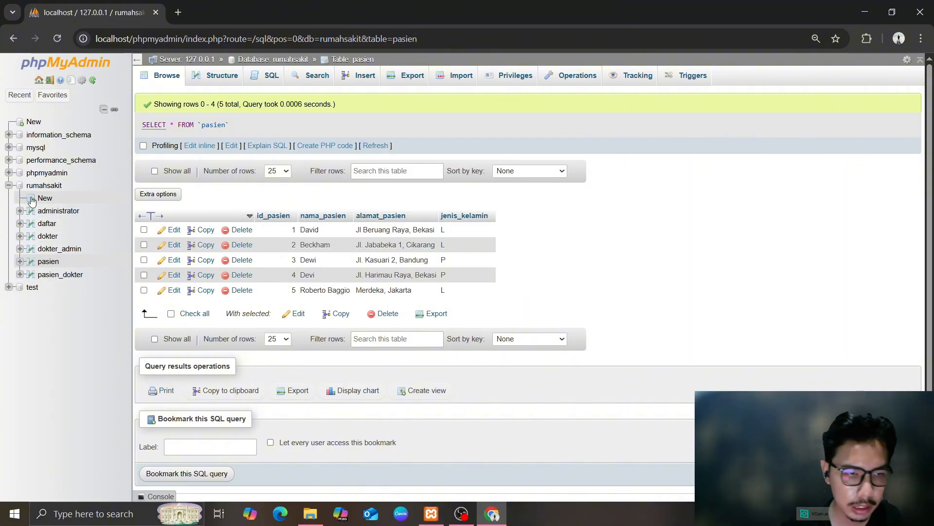
# Visit the mysql database's SQL page, then return to rumahsakit's SQL editor
pyautogui.click(37, 148)
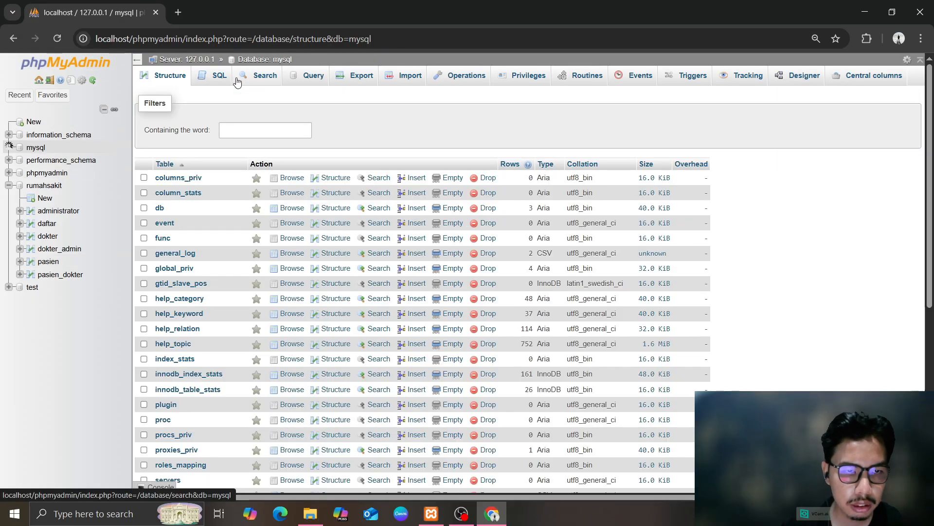
pyautogui.click(220, 77)
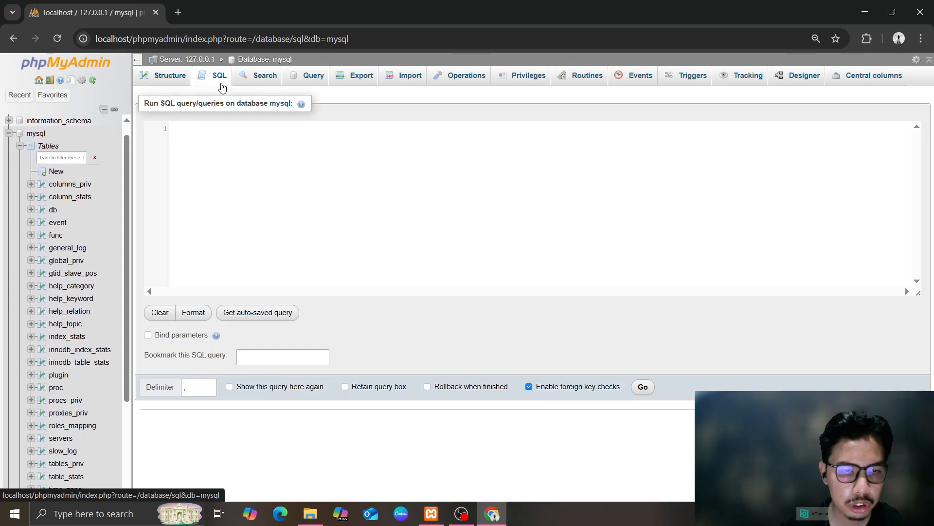
pyautogui.click(8, 133)
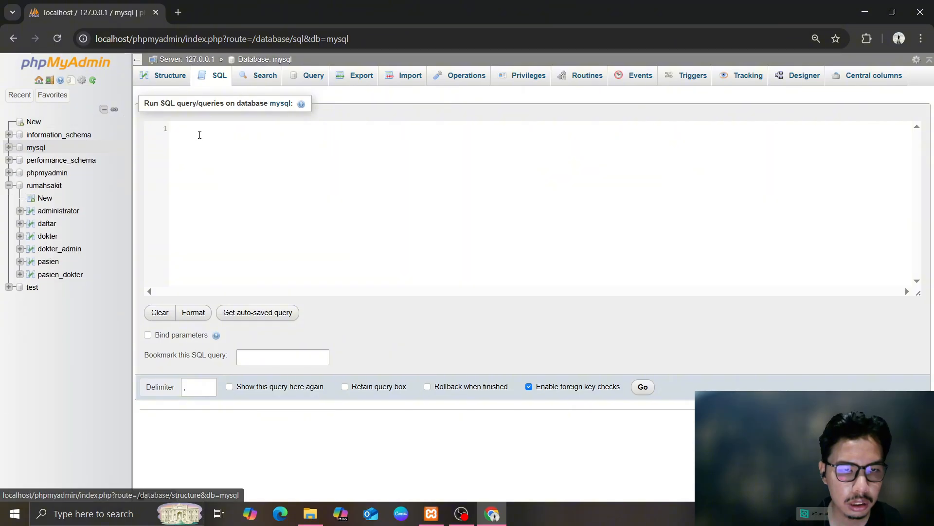
pyautogui.click(41, 188)
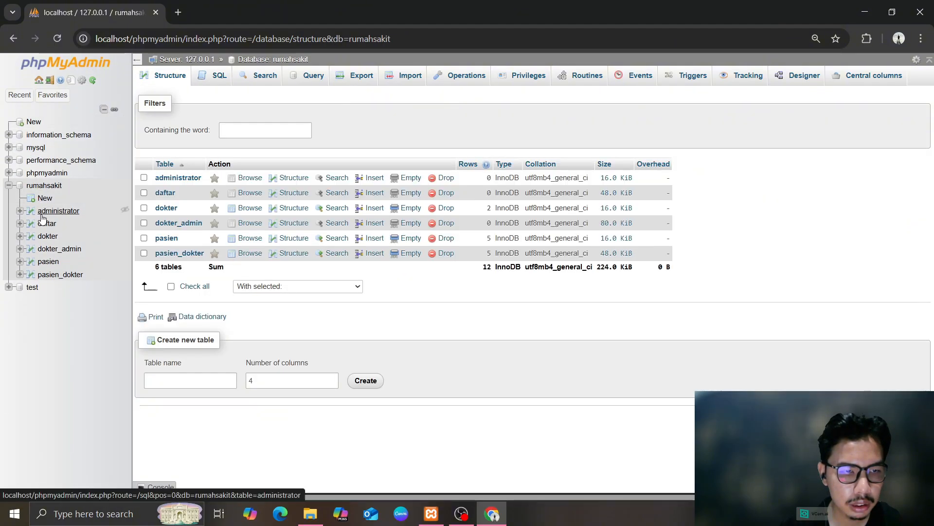
pyautogui.click(216, 77)
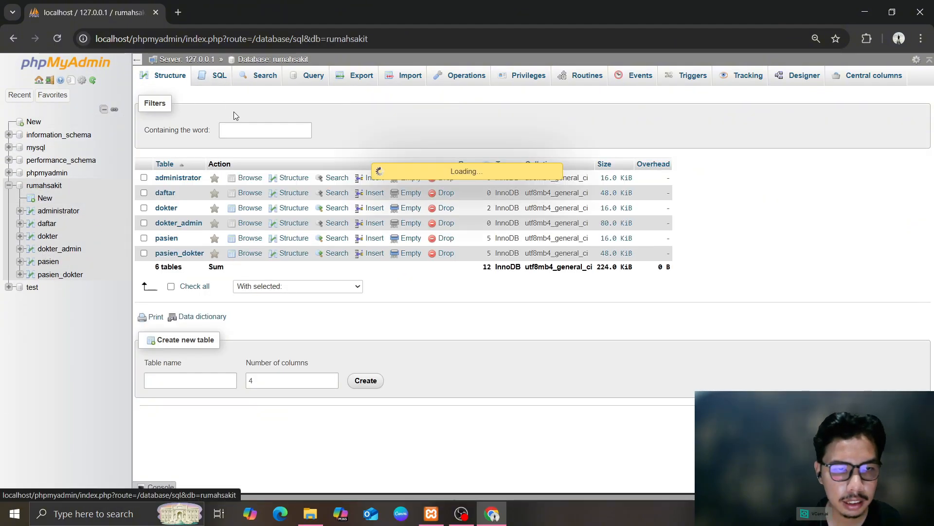
# Run and confirm DELETE FROM pasien WHERE id_pasien = 5, leaving 4 patients
pyautogui.write('DELETE F')
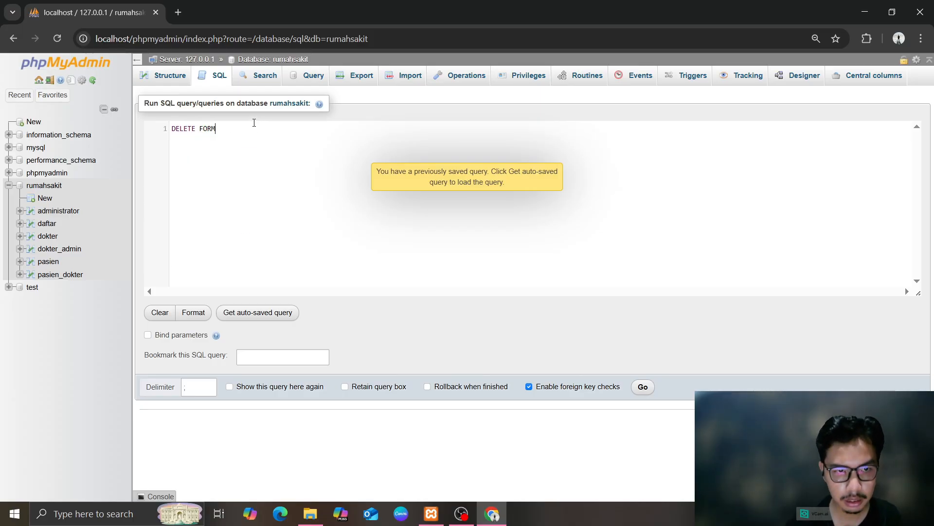
pyautogui.write('ROM pasien')
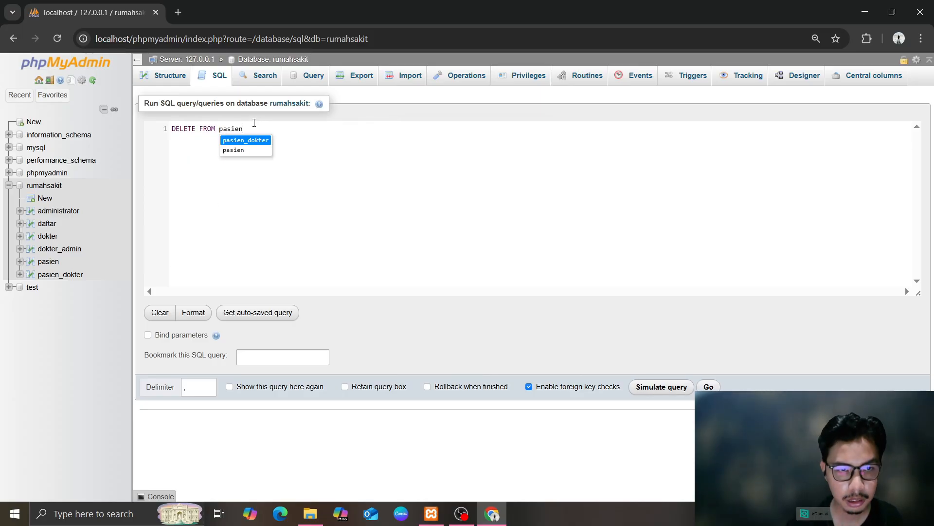
pyautogui.write(' WHERE id')
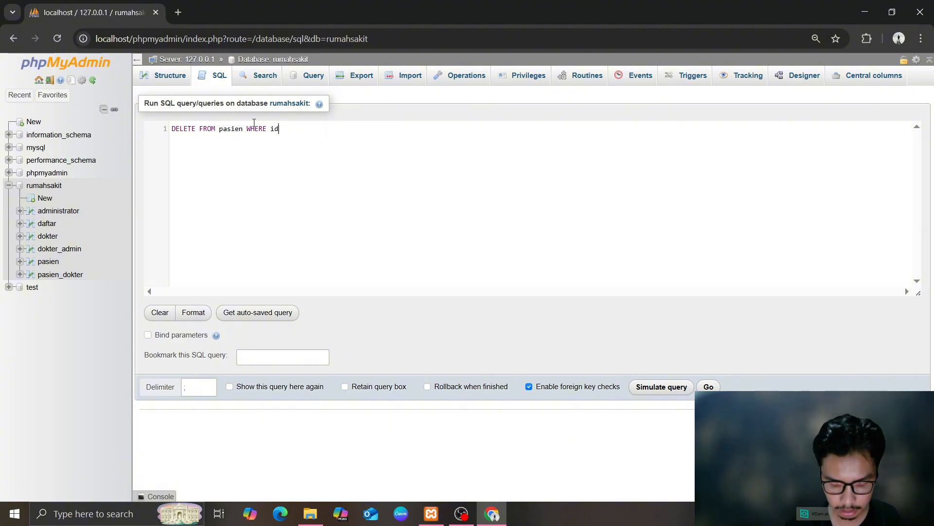
pyautogui.write('_pasien =5;')
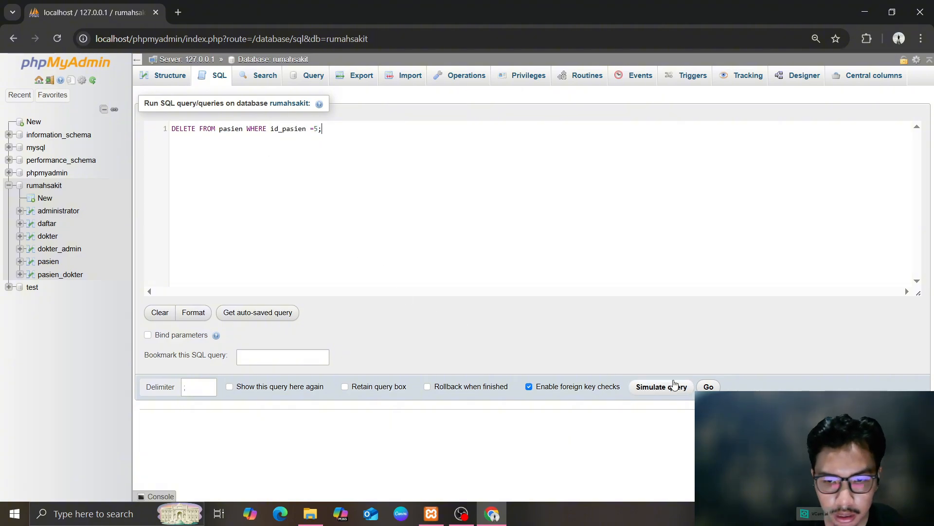
pyautogui.click(708, 386)
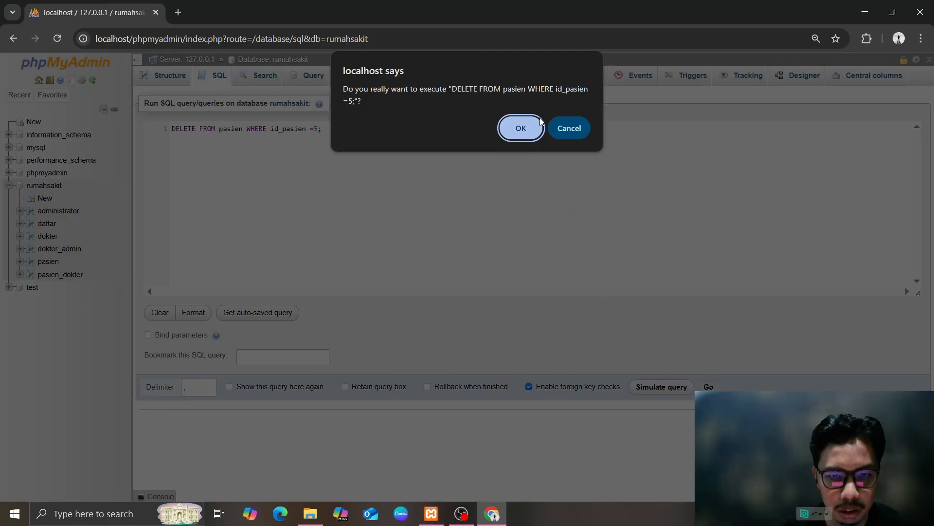
pyautogui.click(518, 132)
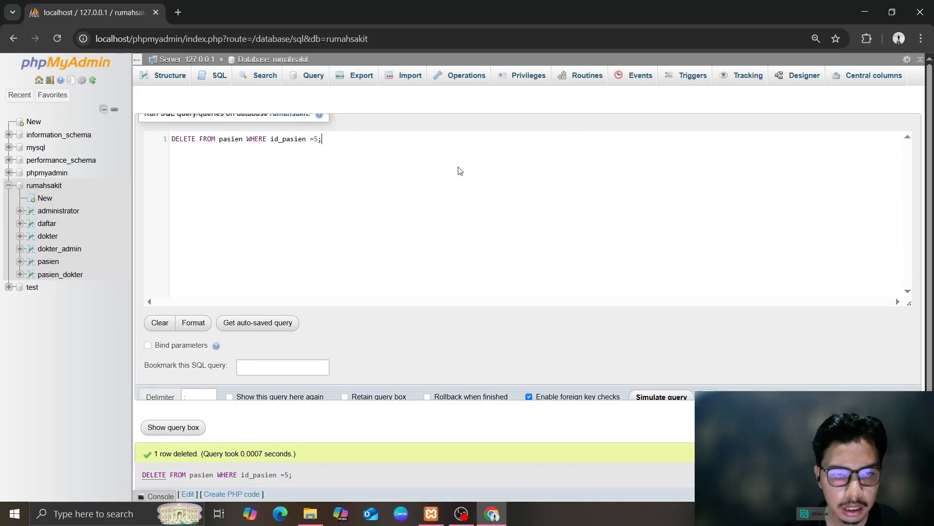
pyautogui.click(52, 265)
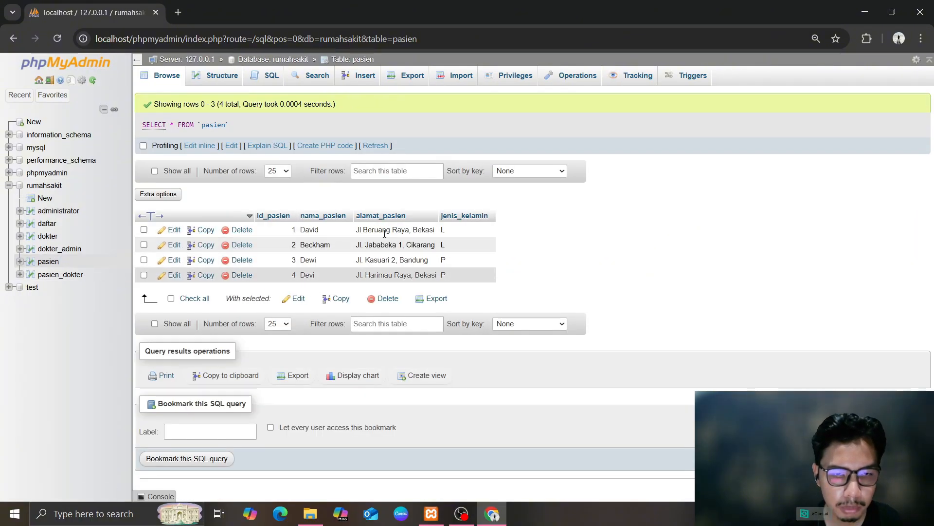
# Leave the mysql database's SQL editor, collapse mysql in the tree, and open rumahsakit's SQL editor
pyautogui.click(36, 147)
pyautogui.click(220, 75)
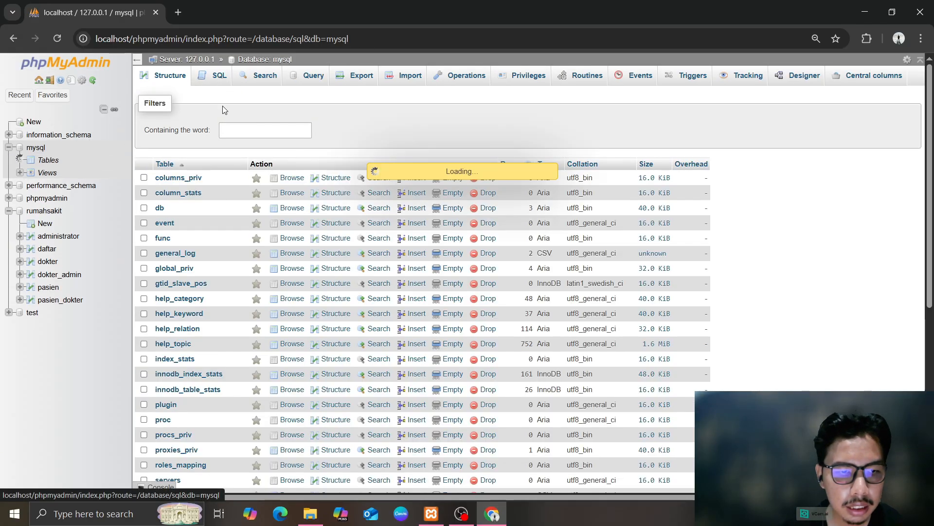
pyautogui.scroll(3, 73, 203)
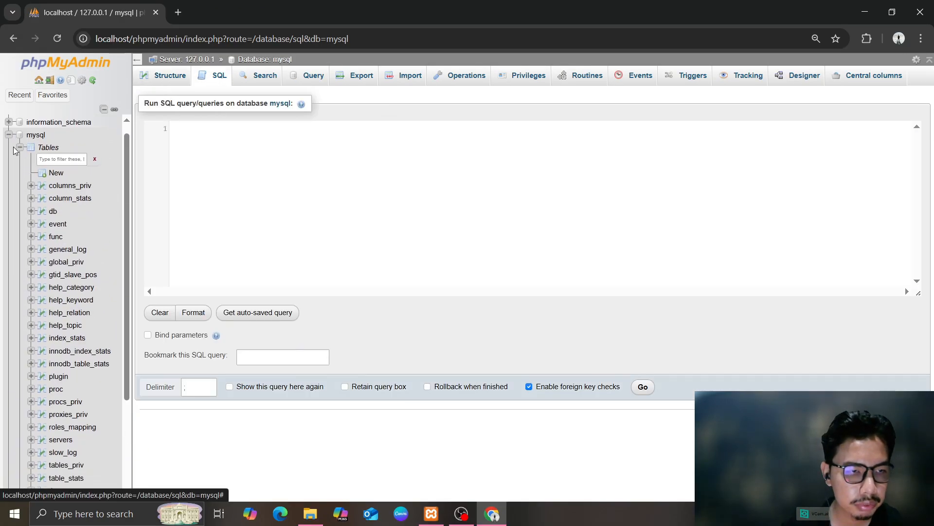
pyautogui.click(9, 135)
pyautogui.click(43, 189)
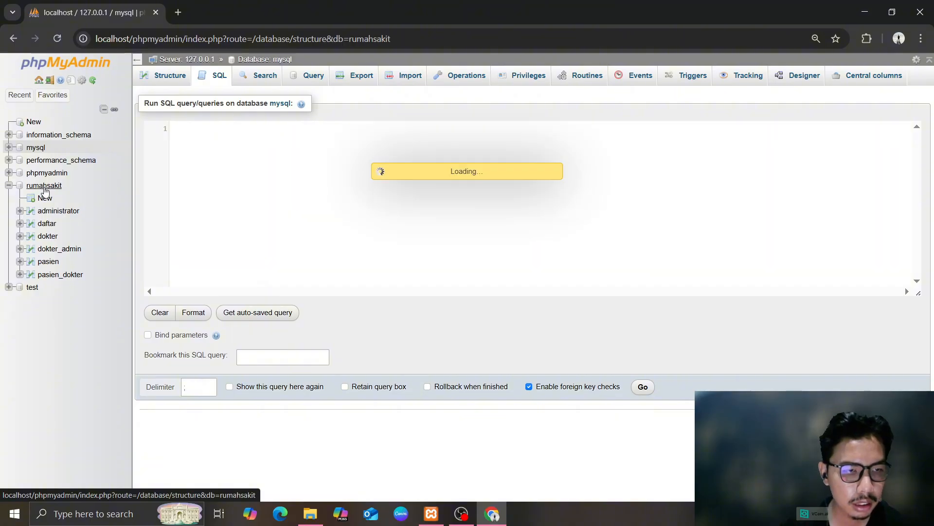
pyautogui.click(218, 76)
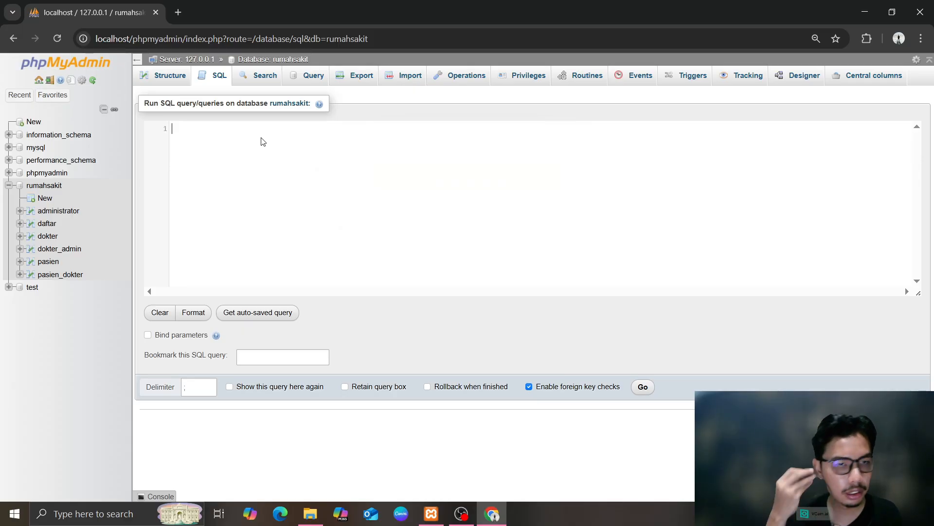
# Enter 'DROP DATABASE rumah' into the rumahsakit SQL editor without running it
pyautogui.write('DROP')
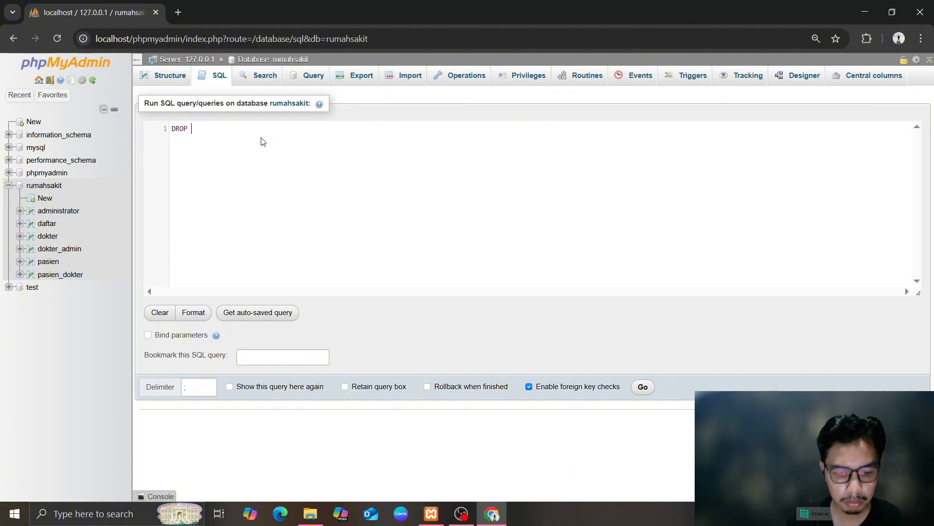
pyautogui.write(' DATABASE')
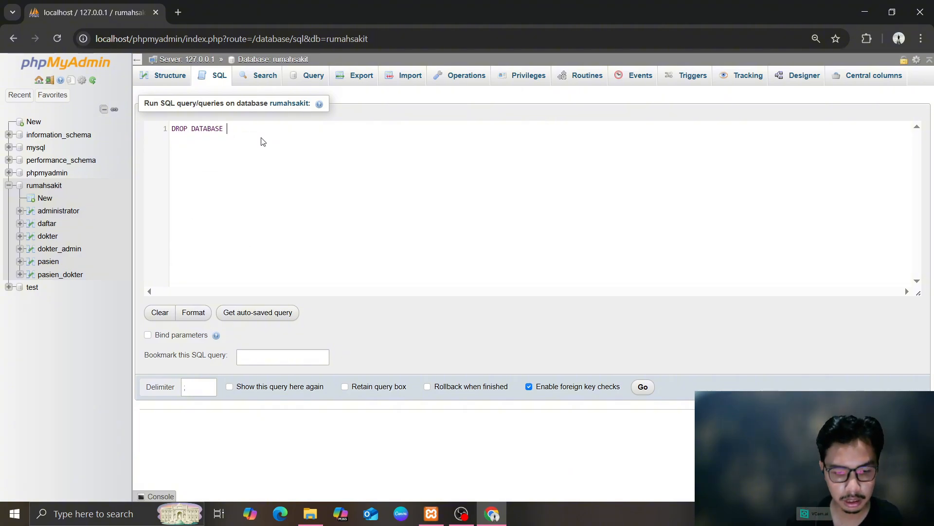
pyautogui.write(' rumahsakit')
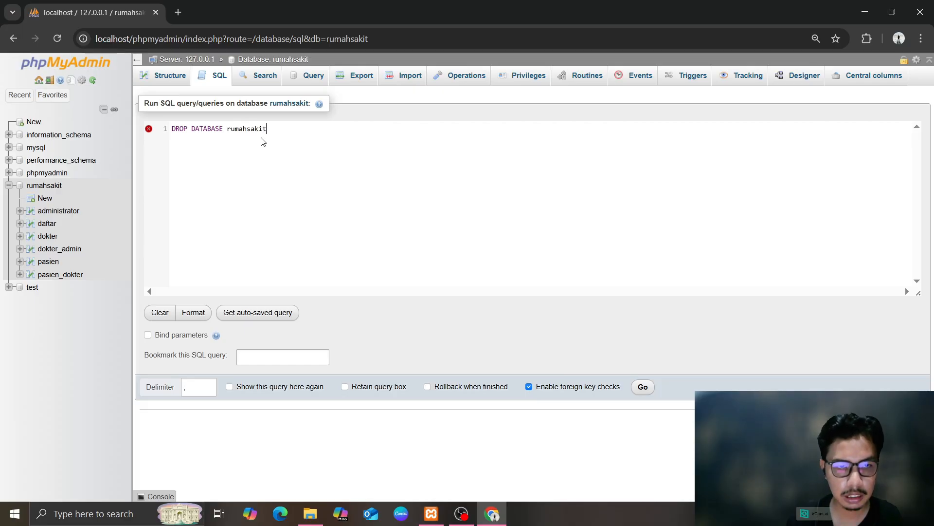